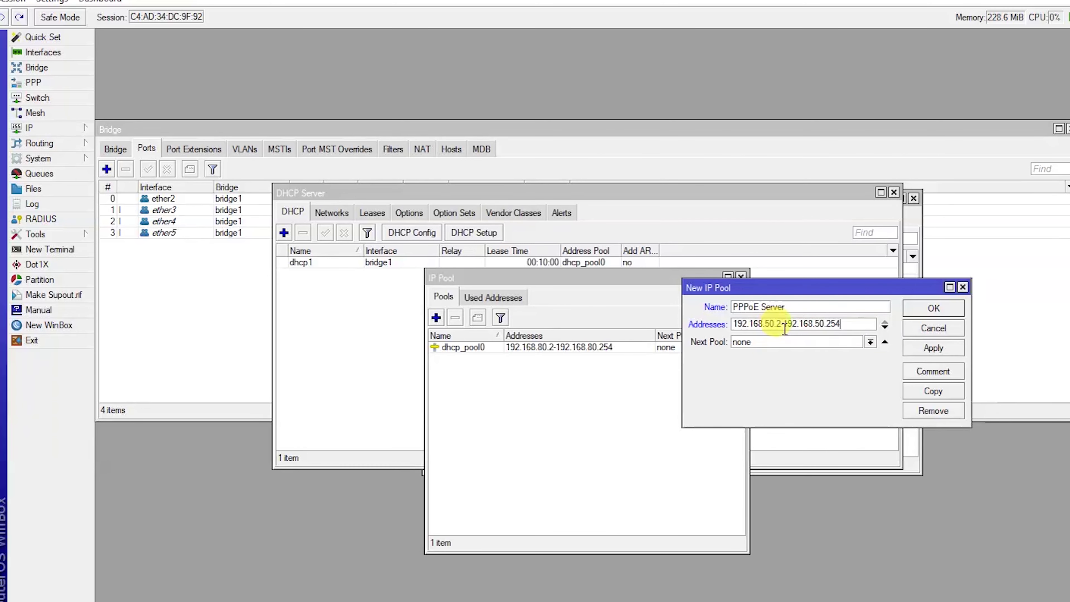
Save the PPPoE Server pool (192.168.50.2-192.168.50.254), then begin a new firewall NAT rule.
{"action": "left_click", "coordinate": [933, 348]}
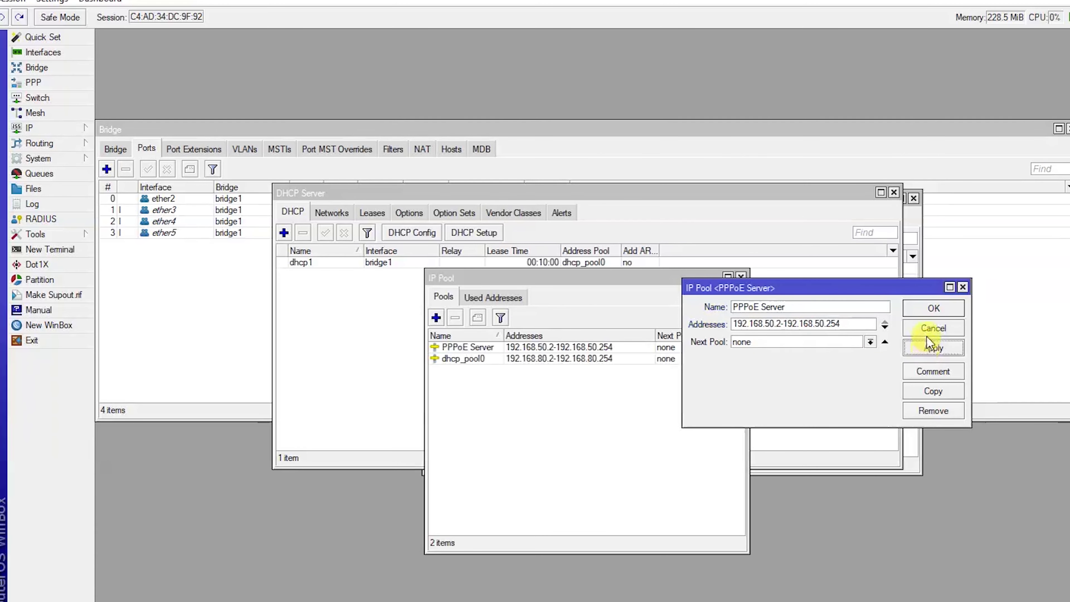
{"action": "left_click", "coordinate": [933, 308]}
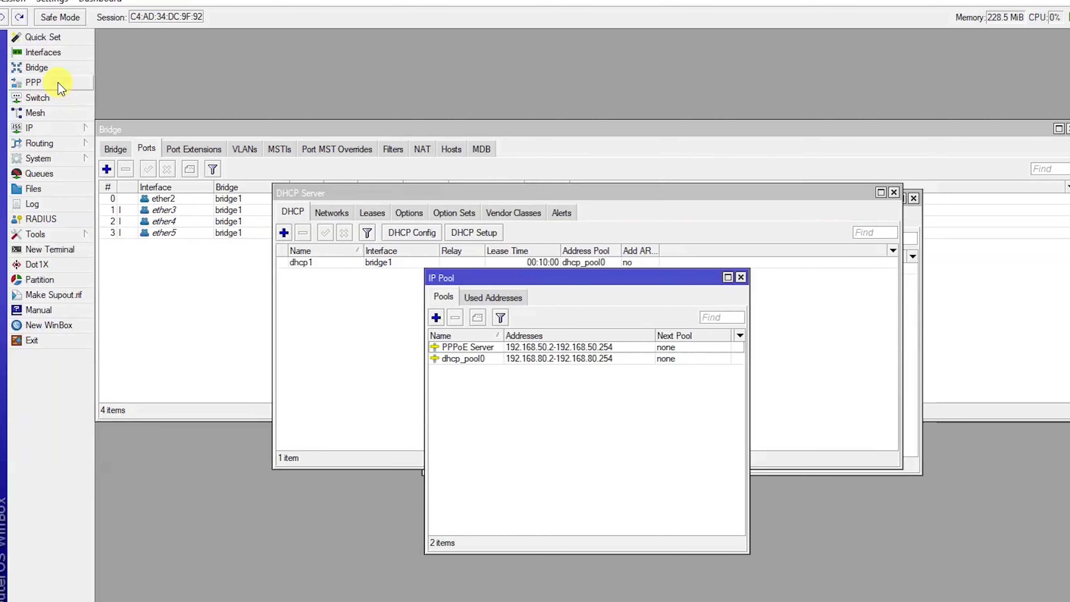
{"action": "left_click", "coordinate": [56, 127]}
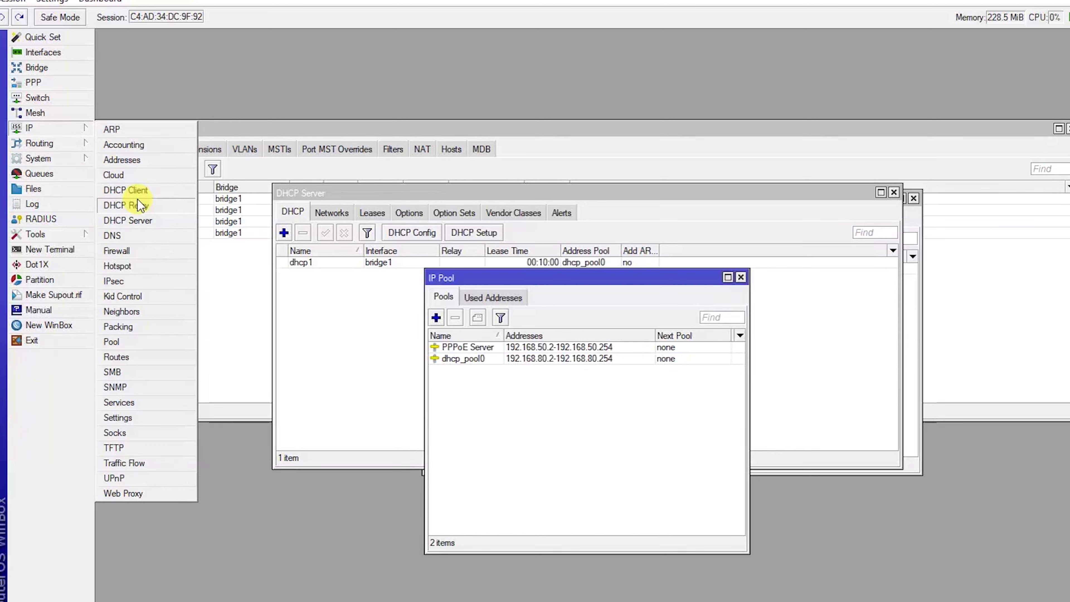
{"action": "left_click", "coordinate": [143, 251]}
{"action": "left_click", "coordinate": [310, 108]}
{"action": "left_click", "coordinate": [252, 128]}
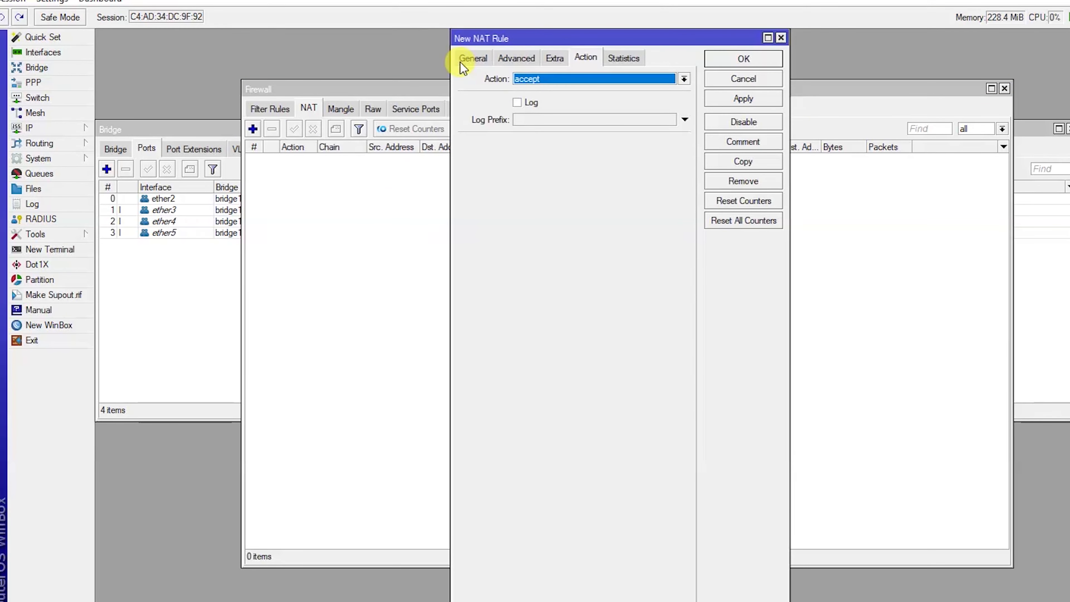
Create a srcnat masquerade NAT rule with out-interface ether1.
{"action": "left_click", "coordinate": [463, 62]}
{"action": "left_click", "coordinate": [554, 223]}
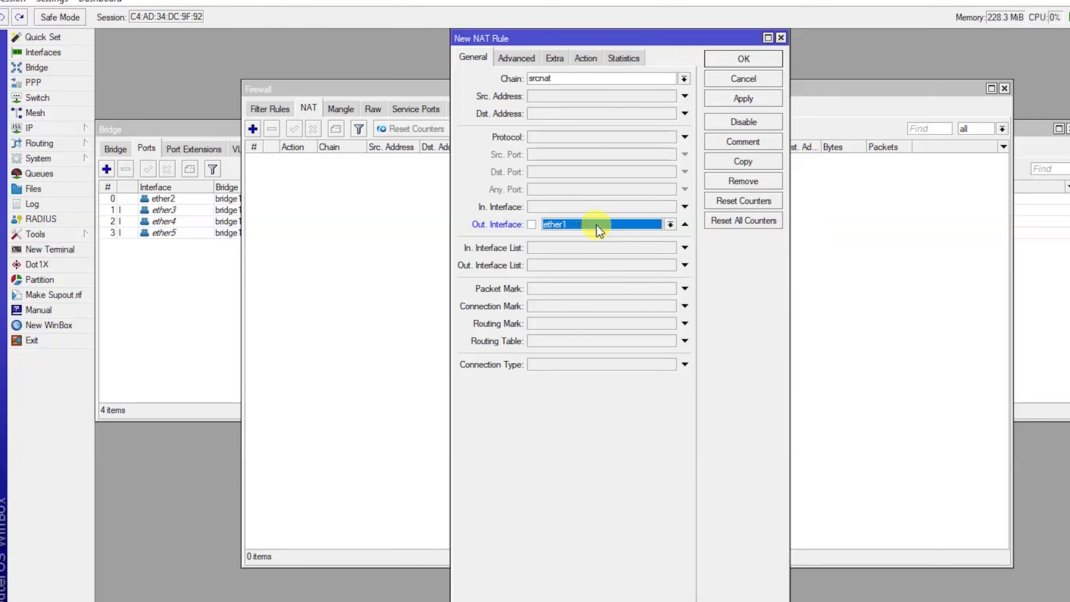
{"action": "left_click", "coordinate": [586, 58]}
{"action": "left_click", "coordinate": [570, 80]}
{"action": "left_click", "coordinate": [551, 150]}
{"action": "left_click", "coordinate": [744, 100]}
{"action": "left_click", "coordinate": [743, 61]}
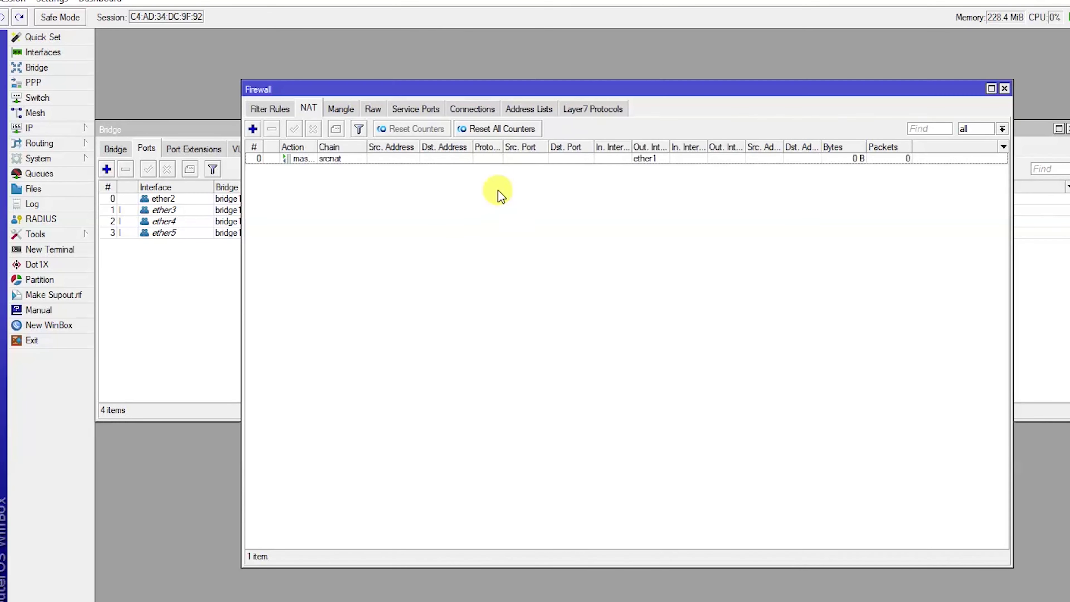
Run ping google.com in a new terminal to confirm internet access.
{"action": "left_click", "coordinate": [59, 249]}
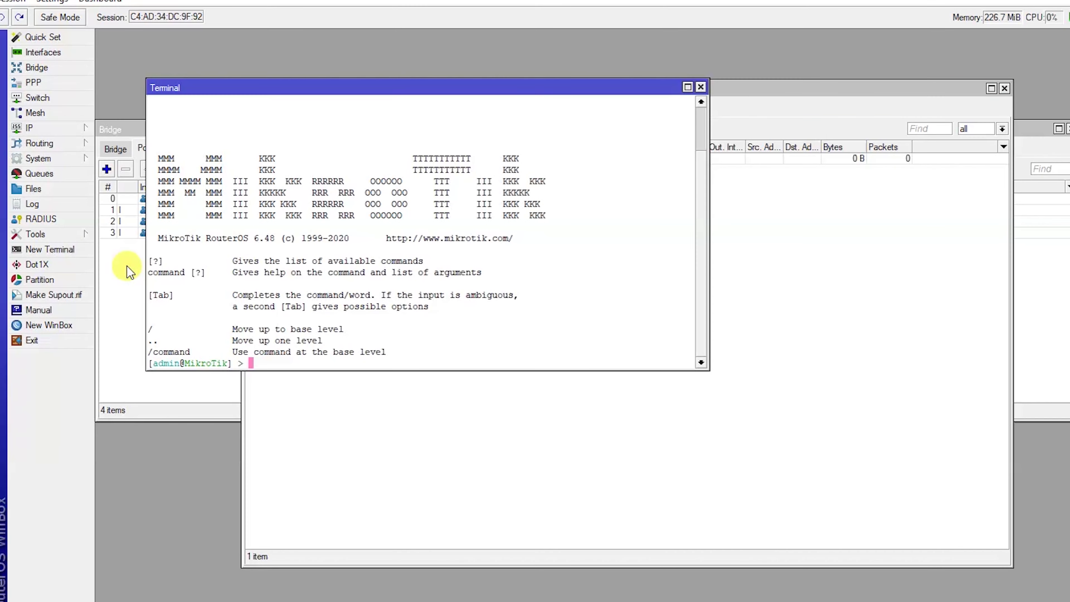
{"action": "type", "text": "ping google.com"}
{"action": "key", "text": "Return"}
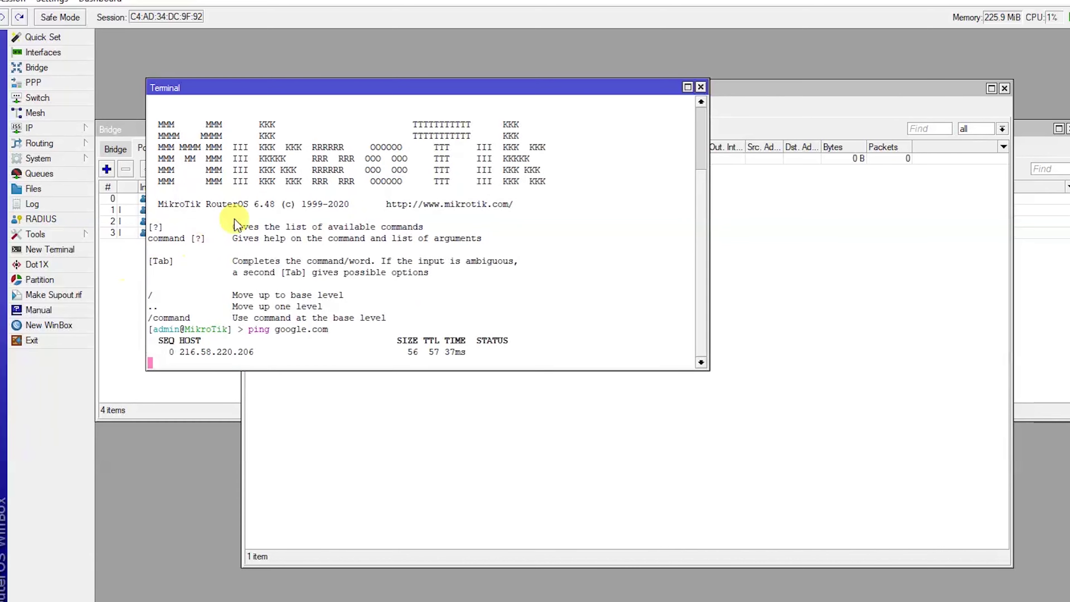
{"action": "left_click_drag", "start_coordinate": [328, 93], "coordinate": [303, 187]}
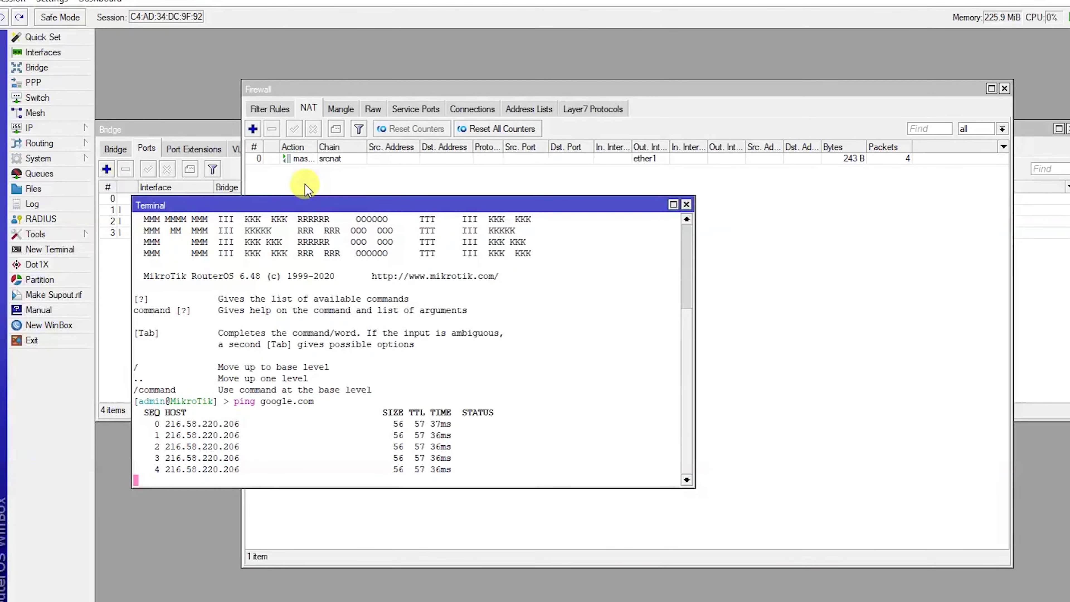
Add a PPPoE server service named PPPoE on interface bridge1.
{"action": "left_click", "coordinate": [67, 84]}
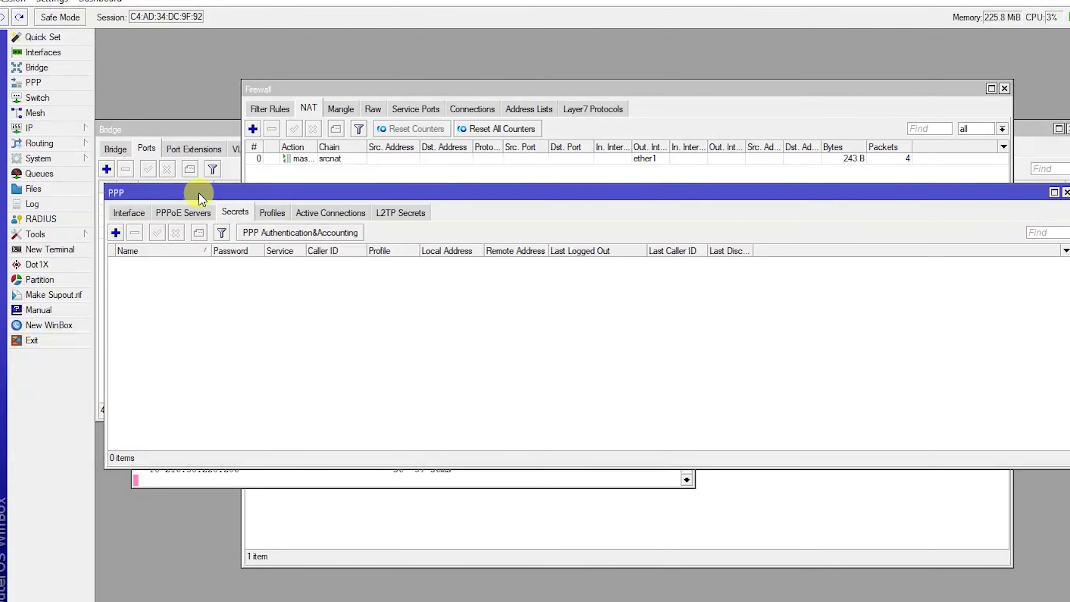
{"action": "left_click_drag", "start_coordinate": [202, 198], "coordinate": [202, 184]}
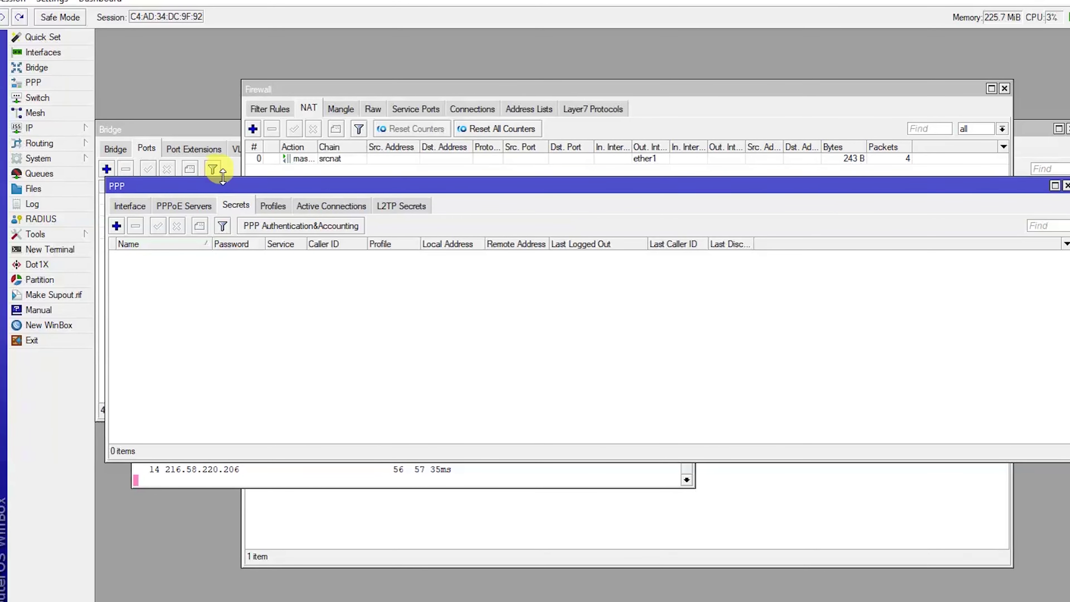
{"action": "left_click", "coordinate": [131, 206]}
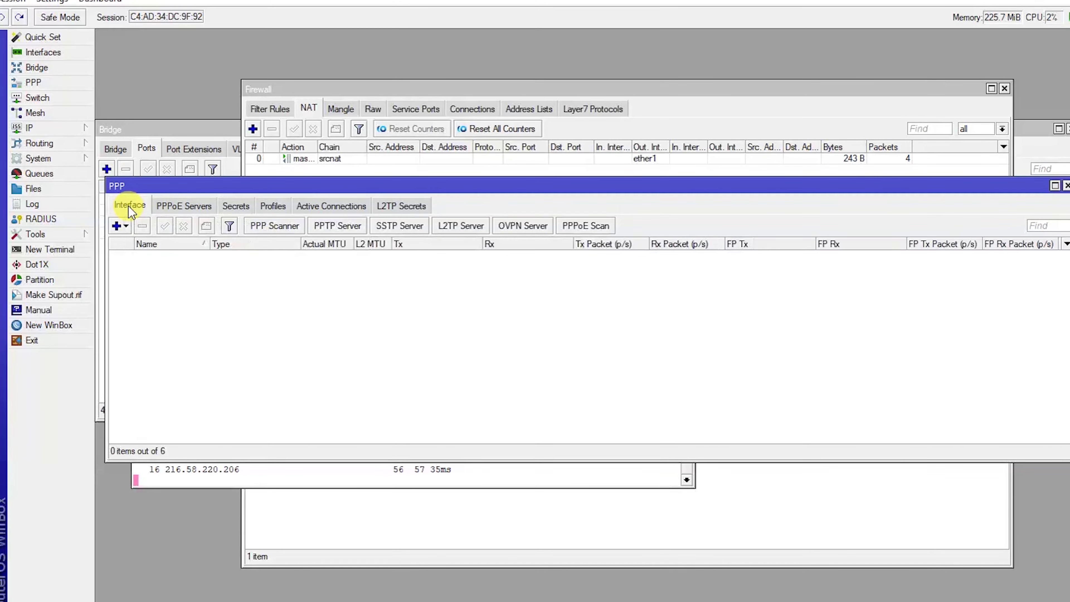
{"action": "left_click", "coordinate": [171, 207]}
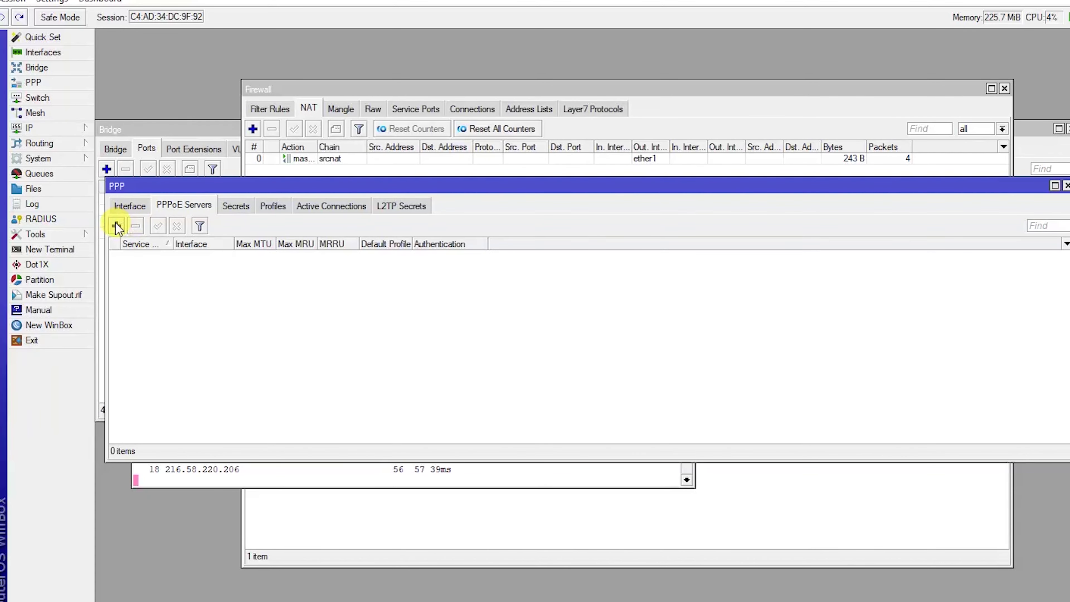
{"action": "left_click", "coordinate": [116, 227]}
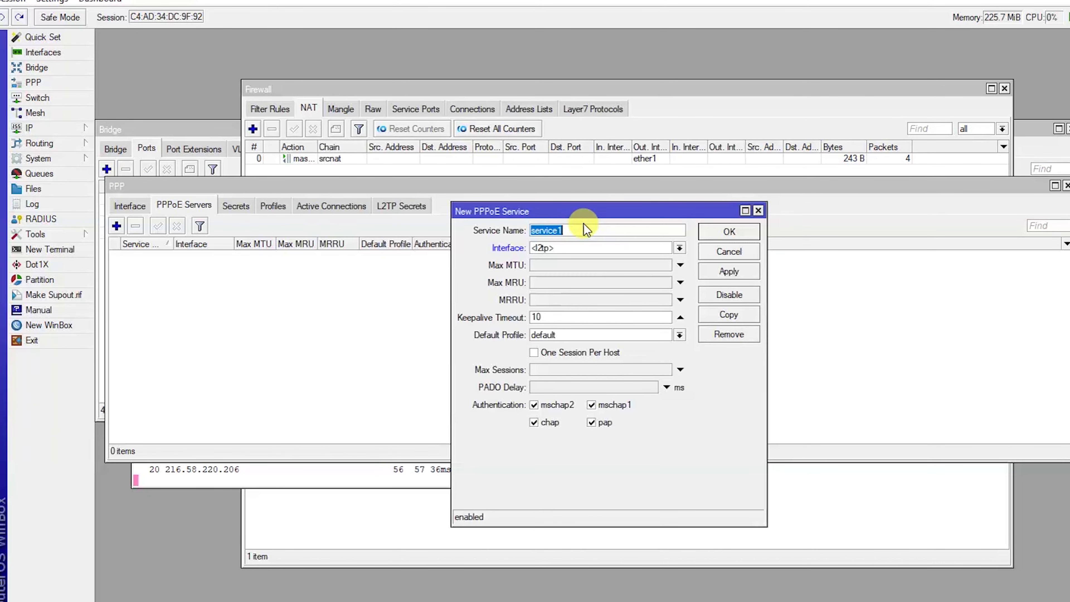
{"action": "type", "text": "PPPoE"}
{"action": "left_click", "coordinate": [564, 248]}
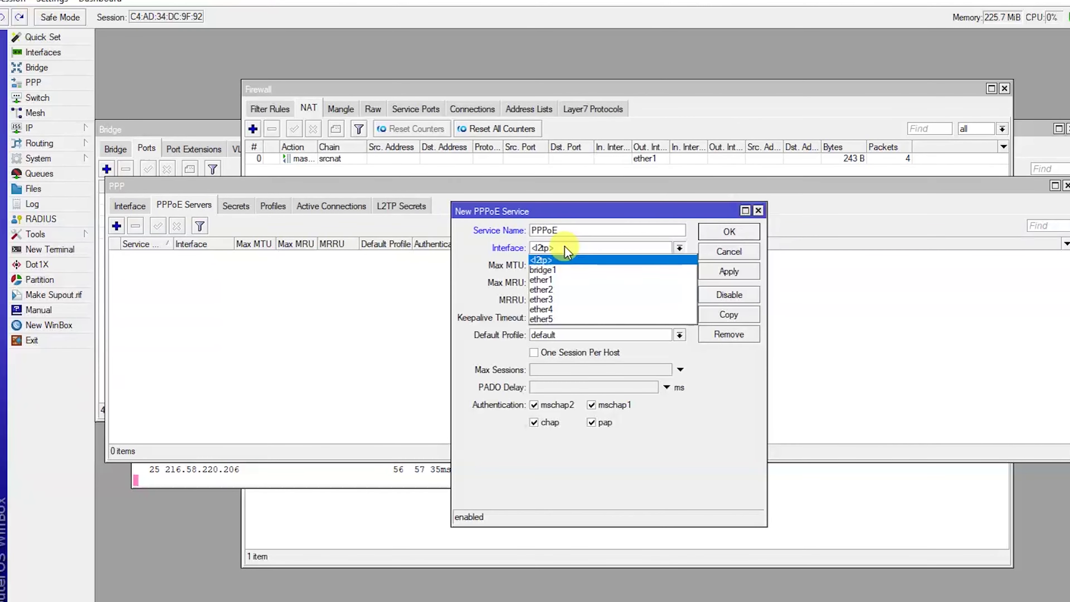
{"action": "left_click", "coordinate": [565, 266]}
Enable one session per host, leave only PAP authentication, and save the service.
{"action": "left_click", "coordinate": [533, 354]}
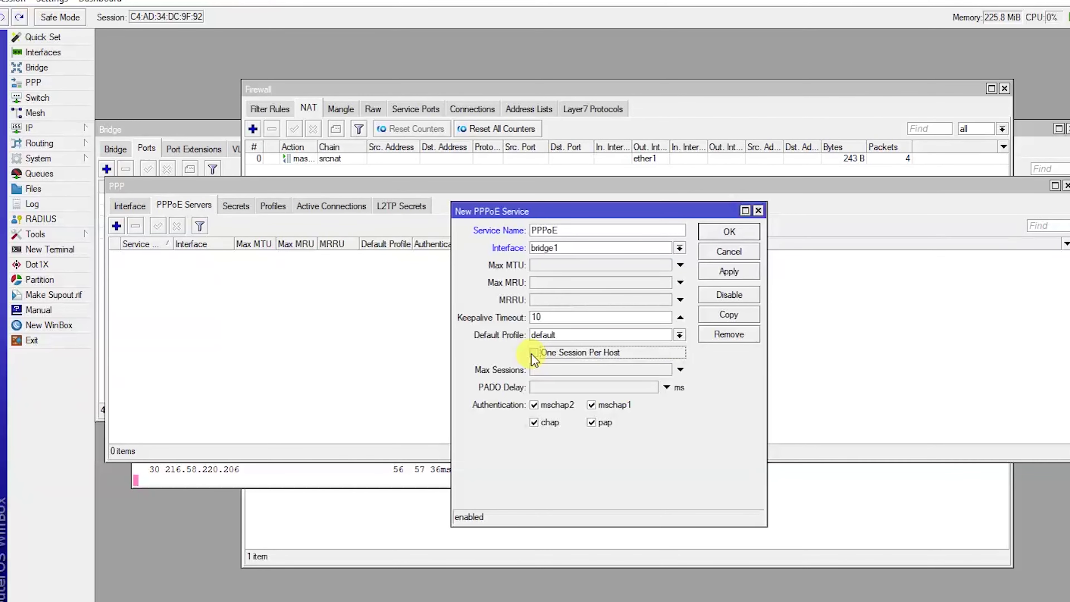
{"action": "left_click", "coordinate": [534, 404]}
{"action": "left_click", "coordinate": [534, 422]}
{"action": "left_click", "coordinate": [596, 405]}
{"action": "left_click", "coordinate": [721, 274]}
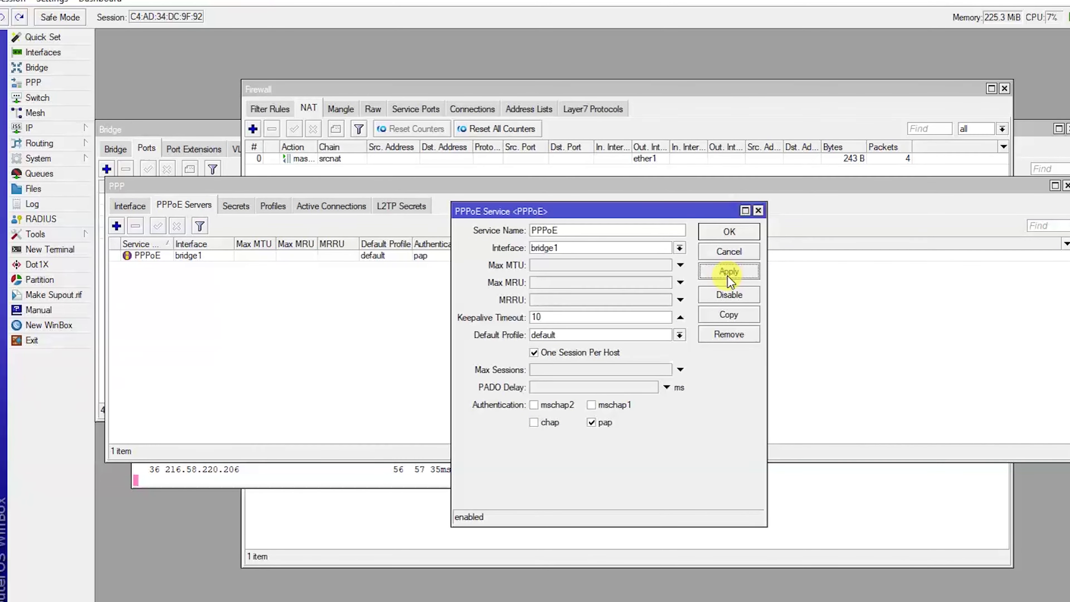
{"action": "left_click", "coordinate": [729, 234]}
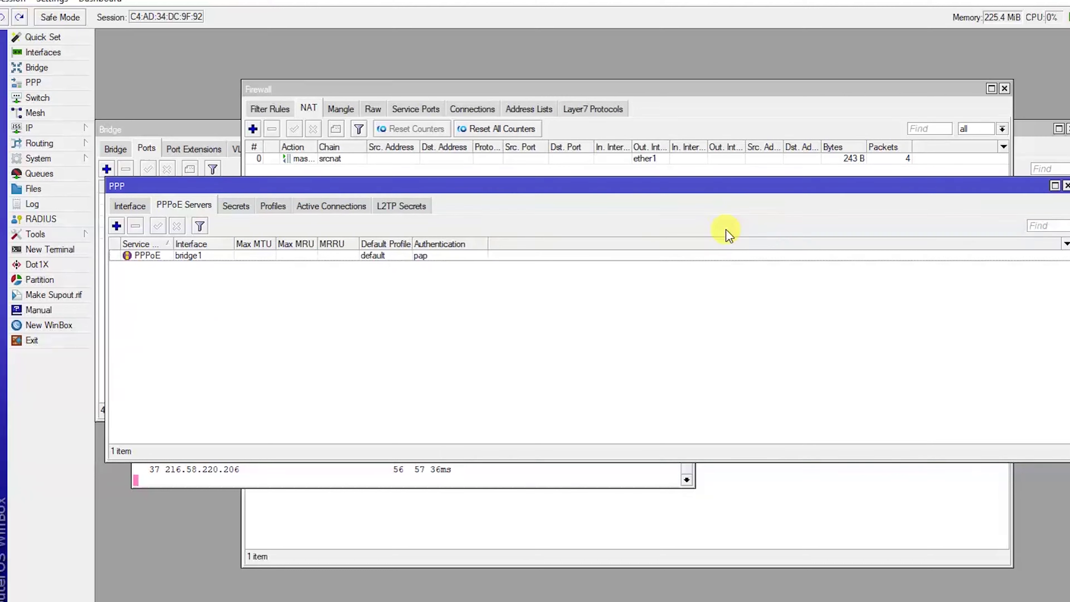
Create PPP profile 5MPBS with local address 192.168.50.1 and remote pool PPPoE Server.
{"action": "left_click", "coordinate": [273, 205]}
{"action": "left_click", "coordinate": [117, 226]}
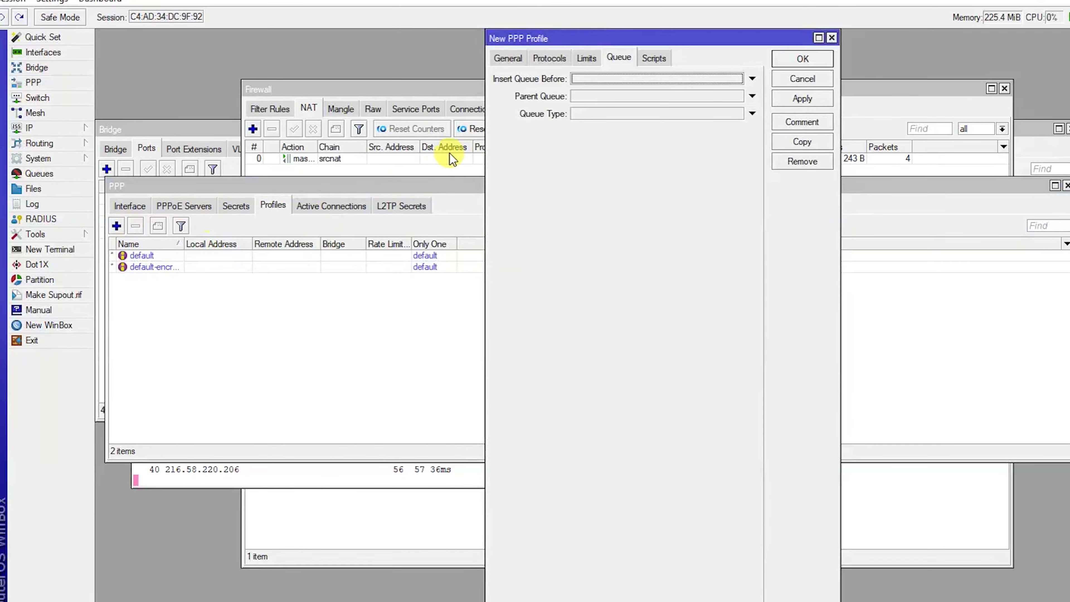
{"action": "left_click", "coordinate": [508, 57]}
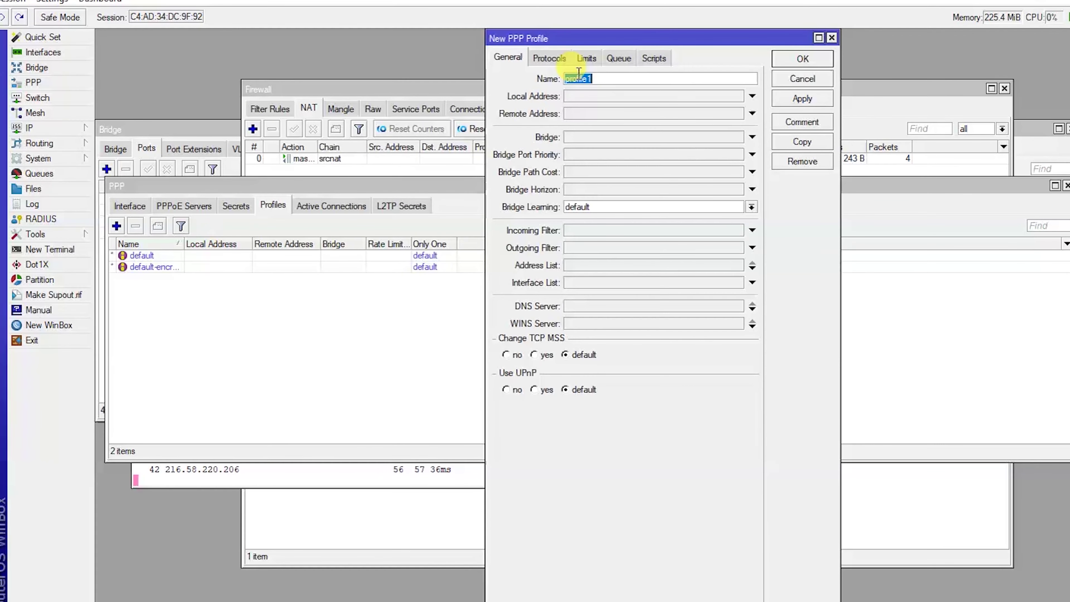
{"action": "type", "text": "5MPBS"}
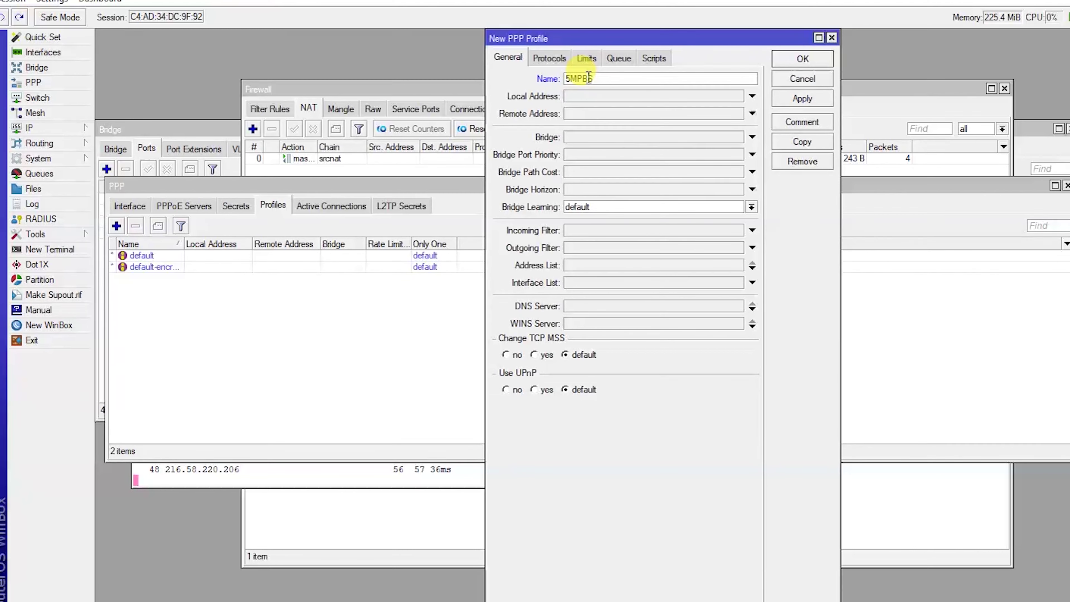
{"action": "left_click", "coordinate": [583, 96]}
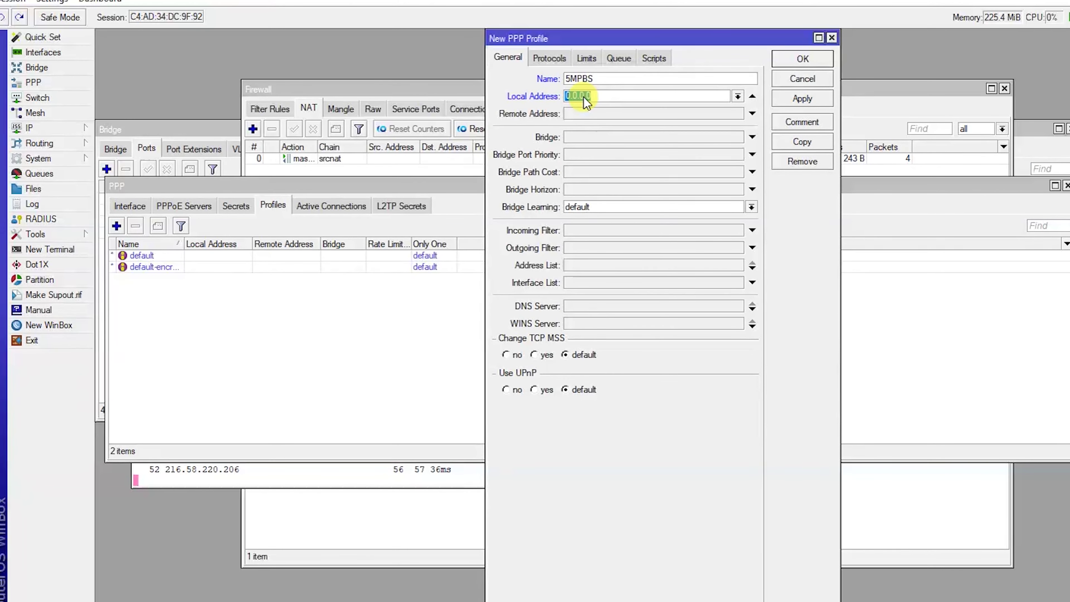
{"action": "type", "text": "192.168.50.1"}
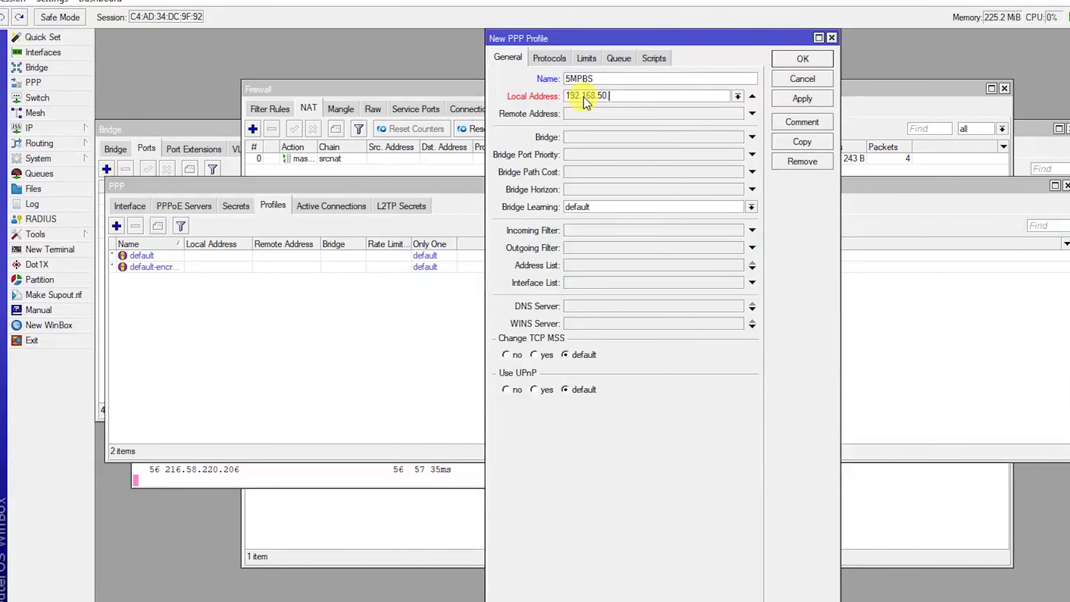
{"action": "left_click", "coordinate": [605, 113]}
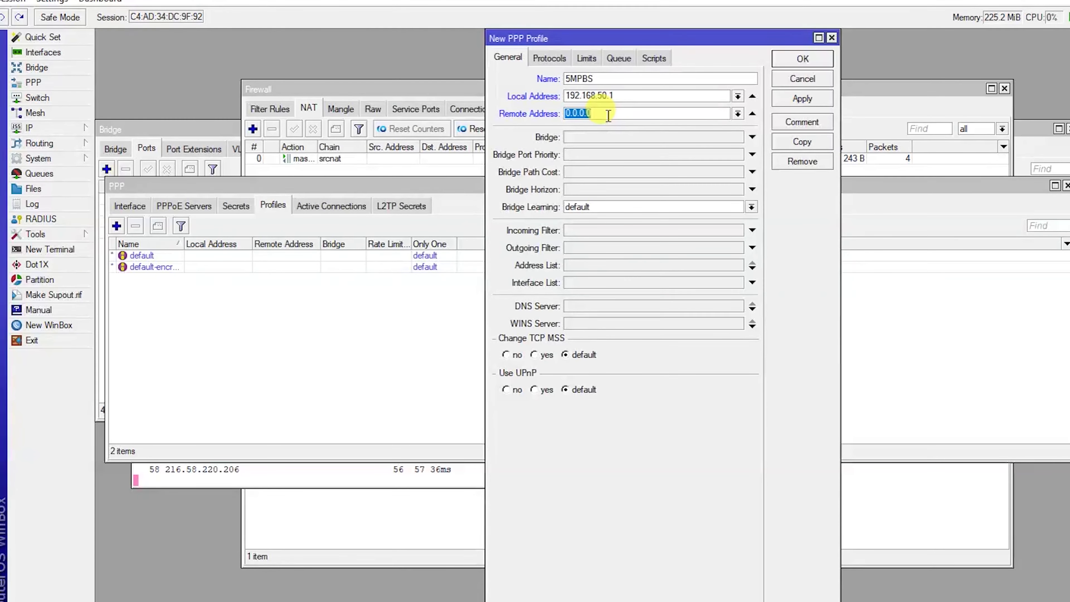
{"action": "left_click", "coordinate": [737, 113]}
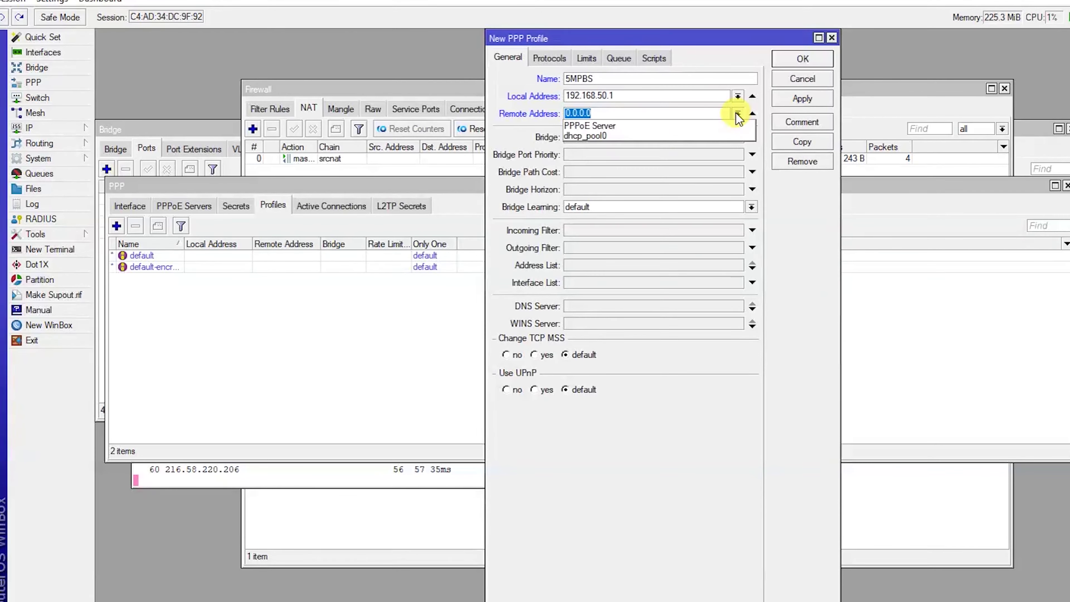
{"action": "left_click", "coordinate": [603, 127]}
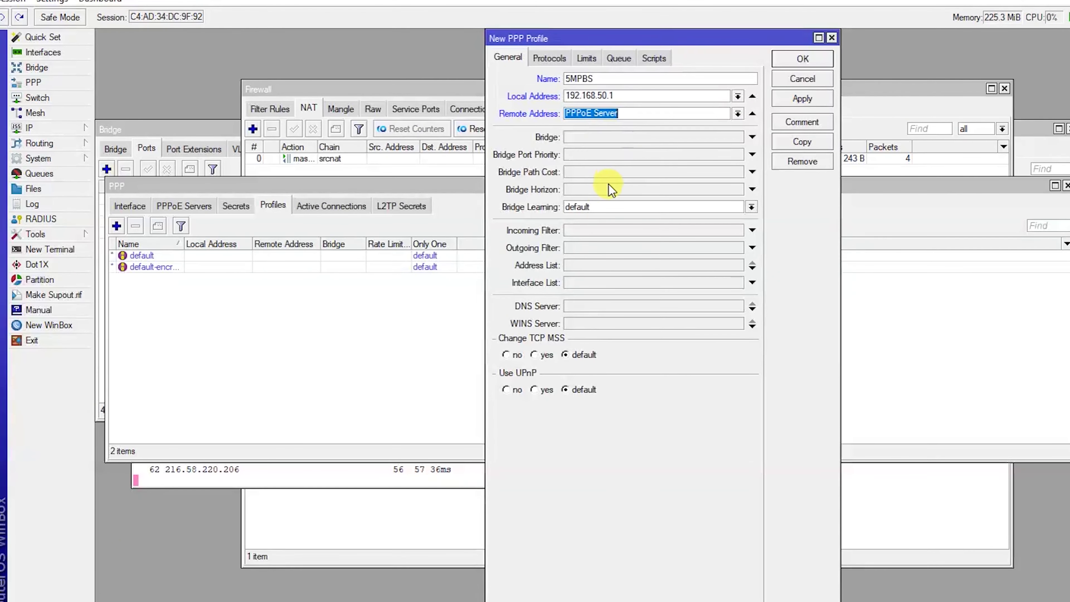
Set DNS servers 192.168.50.1 and 8.8.8.8, review Limits and Scripts, and save the profile.
{"action": "left_click", "coordinate": [587, 306]}
{"action": "type", "text": "19"}
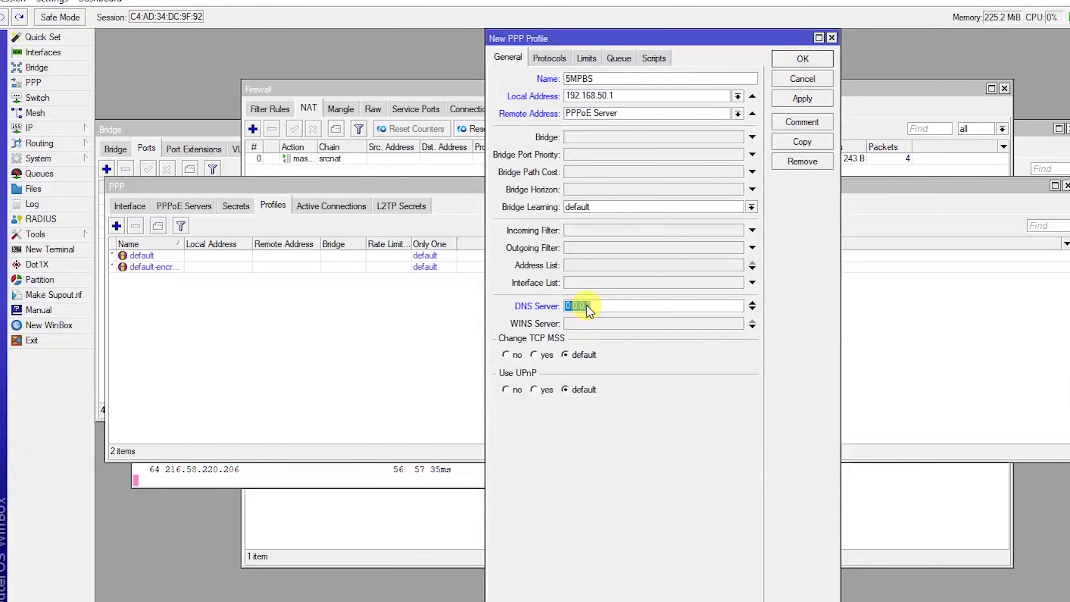
{"action": "type", "text": "2.168.50.1"}
{"action": "left_click", "coordinate": [751, 309]}
{"action": "type", "text": "8.8.8.8"}
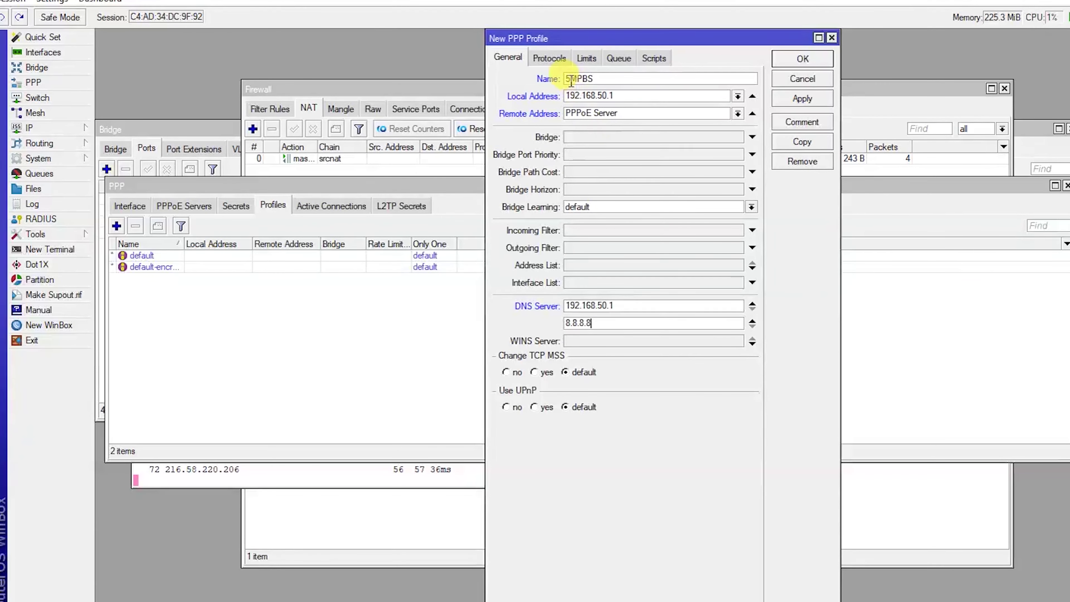
{"action": "left_click", "coordinate": [549, 59]}
{"action": "left_click", "coordinate": [586, 58]}
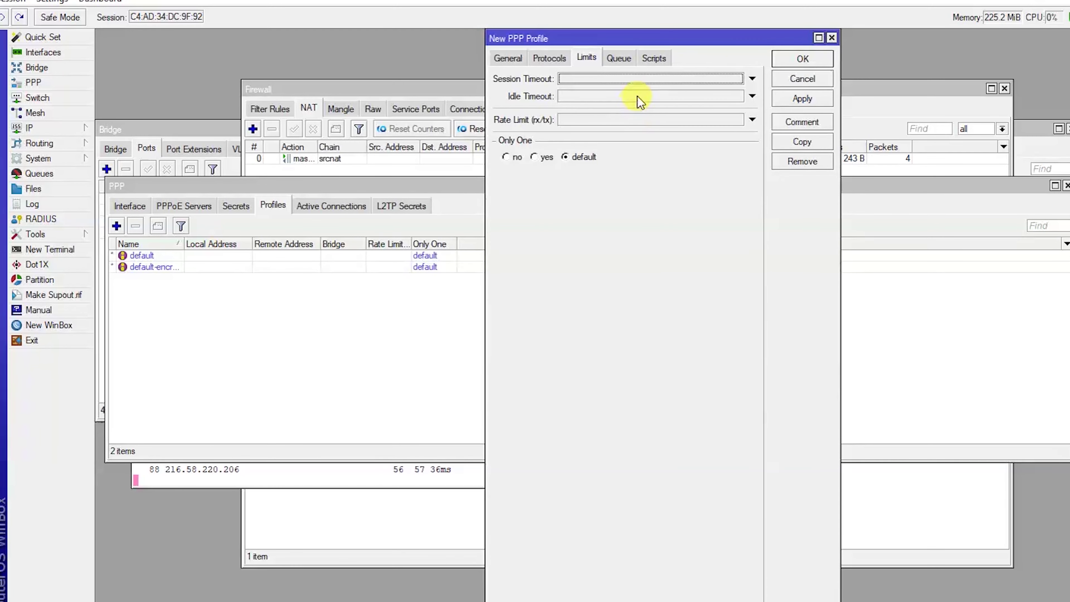
{"action": "left_click", "coordinate": [648, 58]}
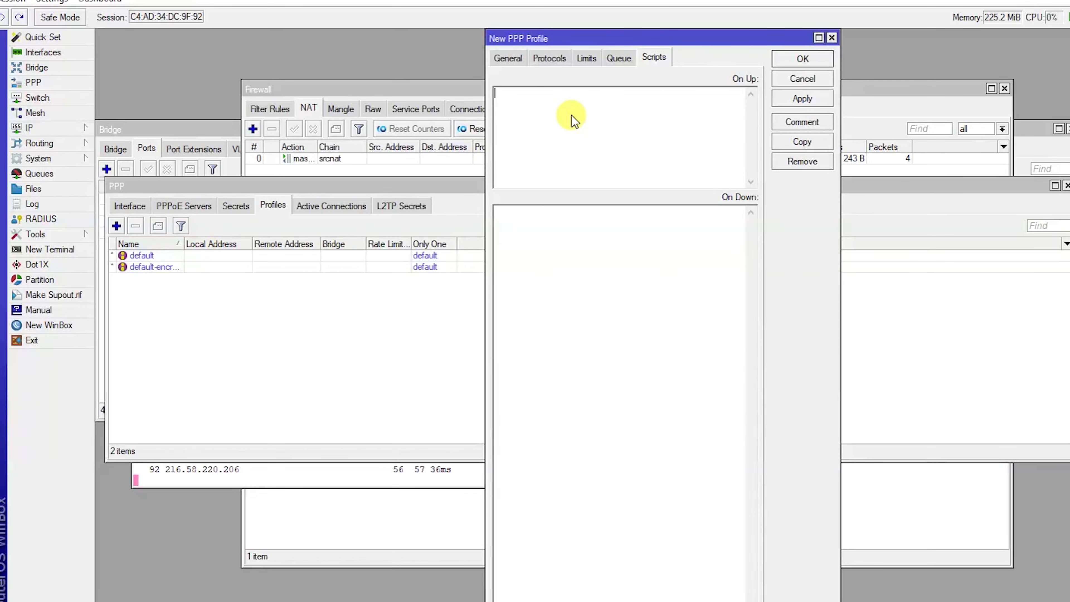
{"action": "left_click", "coordinate": [586, 59]}
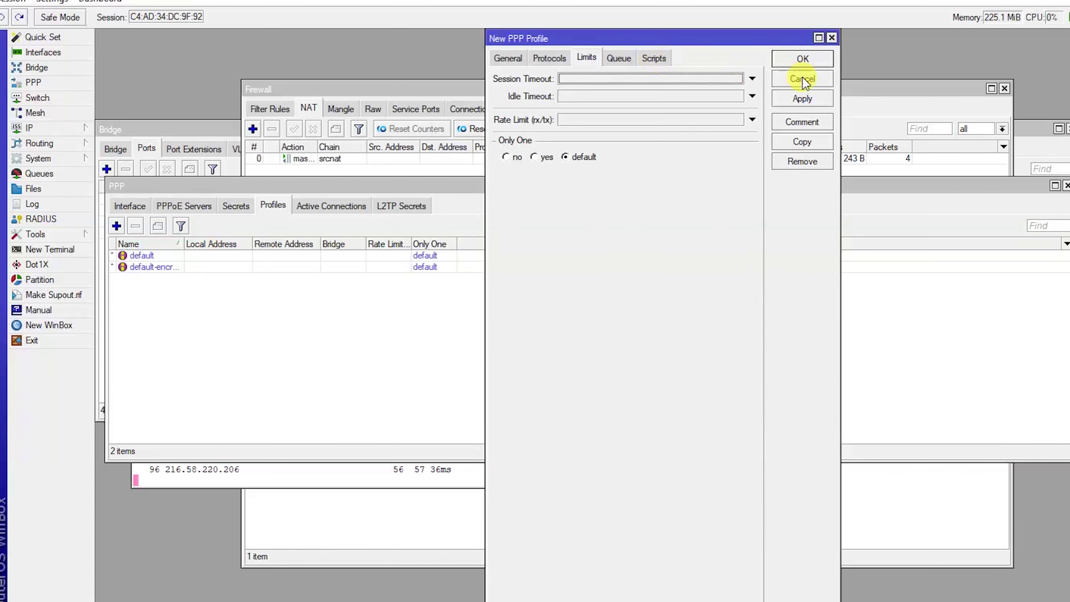
{"action": "left_click", "coordinate": [792, 101]}
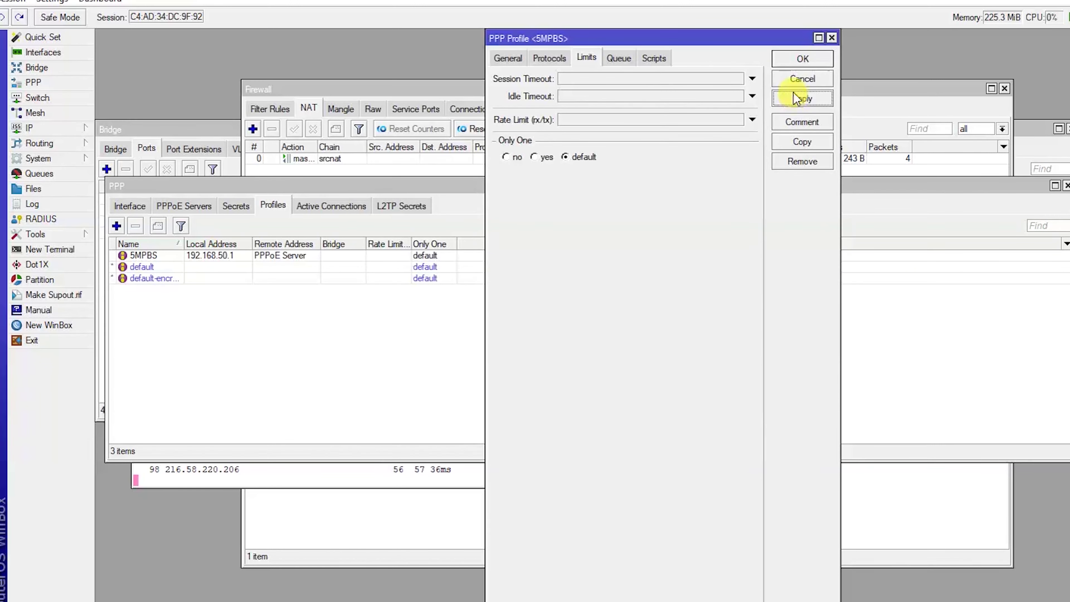
Copy the 5MPBS profile as 10MBPS, review its Limits, Scripts and Queue tabs, and apply.
{"action": "left_click", "coordinate": [790, 141]}
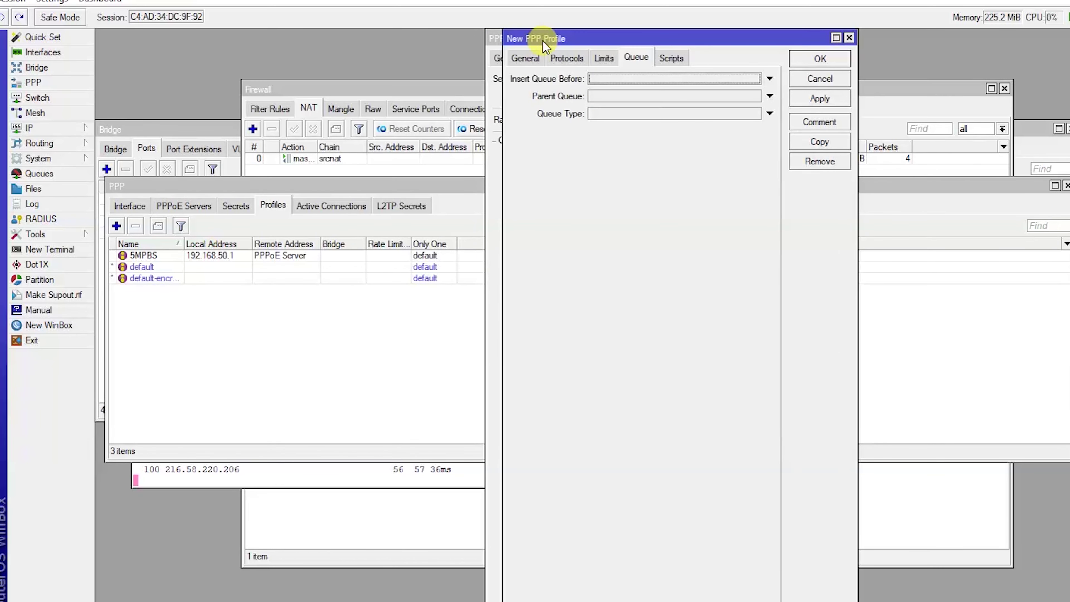
{"action": "left_click_drag", "start_coordinate": [546, 46], "coordinate": [606, 58]}
{"action": "left_click", "coordinate": [585, 68]}
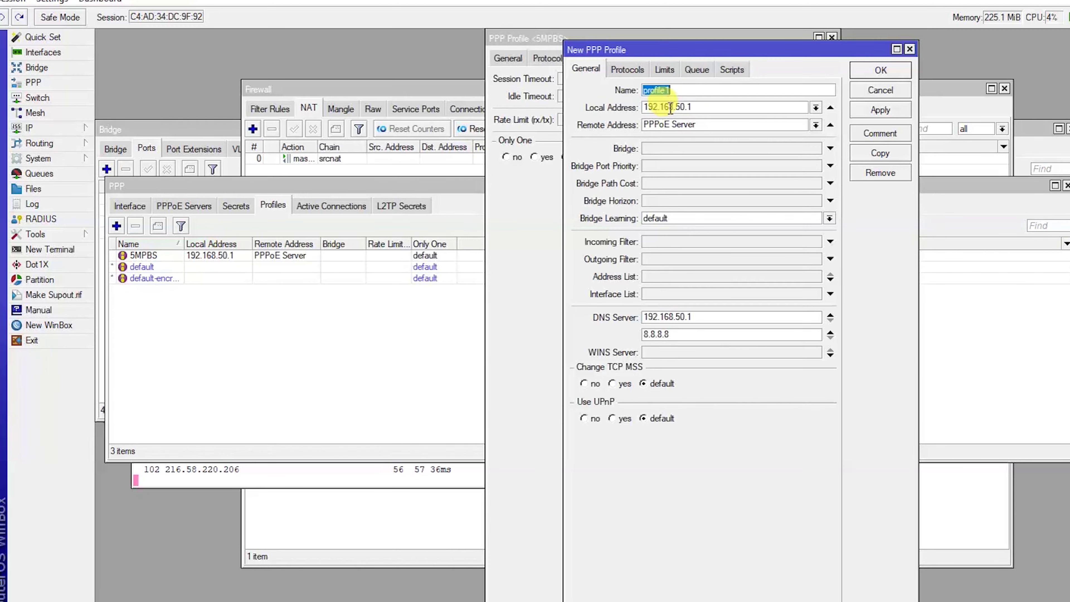
{"action": "type", "text": "10MBPS"}
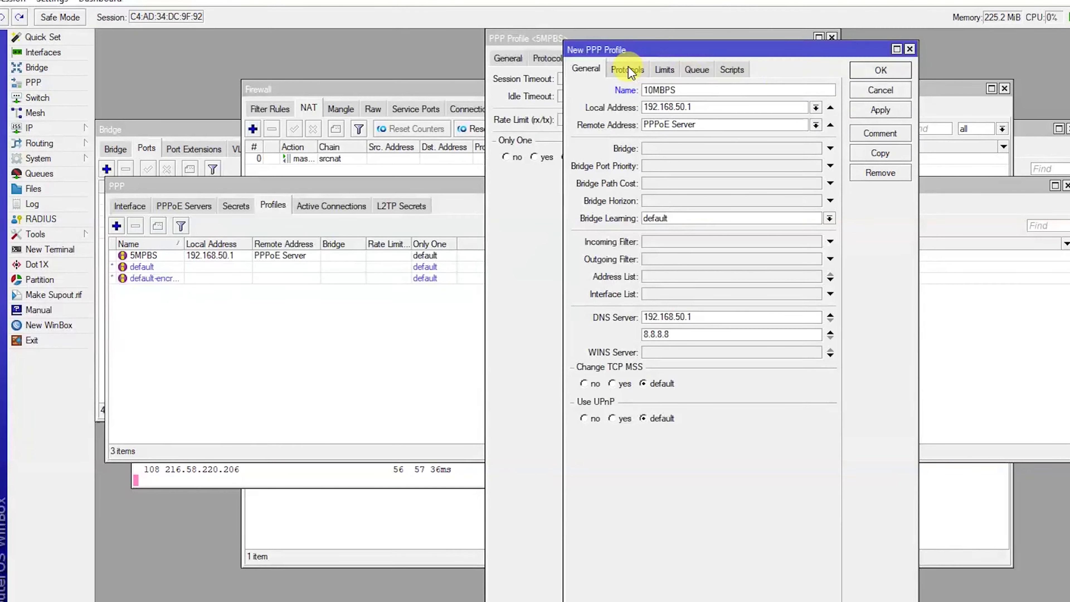
{"action": "left_click", "coordinate": [669, 70]}
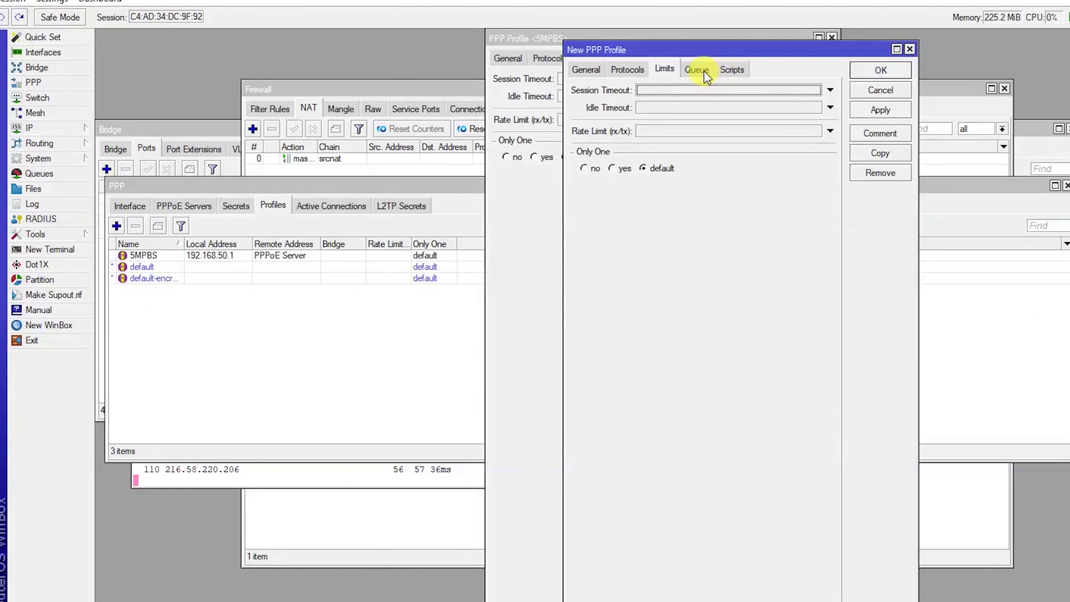
{"action": "left_click", "coordinate": [732, 68]}
{"action": "left_click", "coordinate": [693, 72]}
{"action": "left_click", "coordinate": [880, 110]}
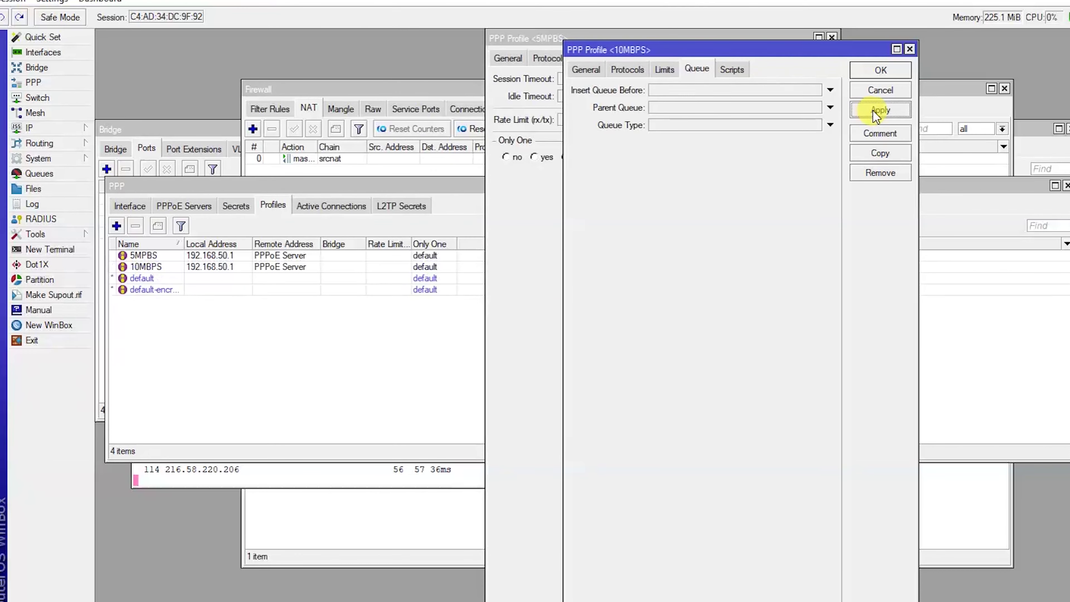
Close the 10MBPS and 5MPBS profile dialogs with OK.
{"action": "left_click_drag", "start_coordinate": [658, 48], "coordinate": [668, 47]}
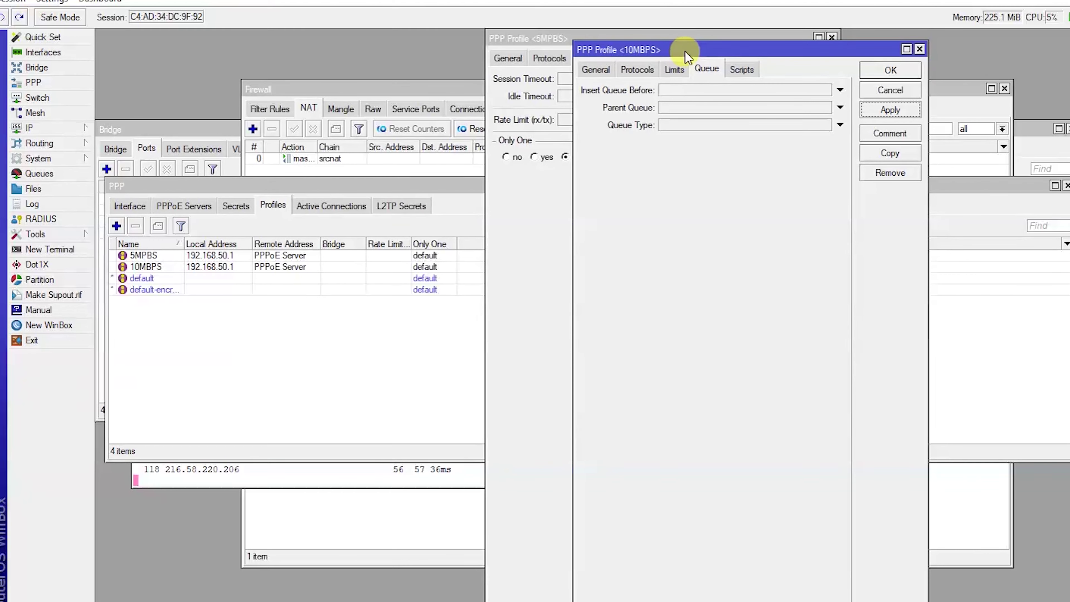
{"action": "left_click_drag", "start_coordinate": [685, 51], "coordinate": [687, 49]}
{"action": "left_click", "coordinate": [891, 70]}
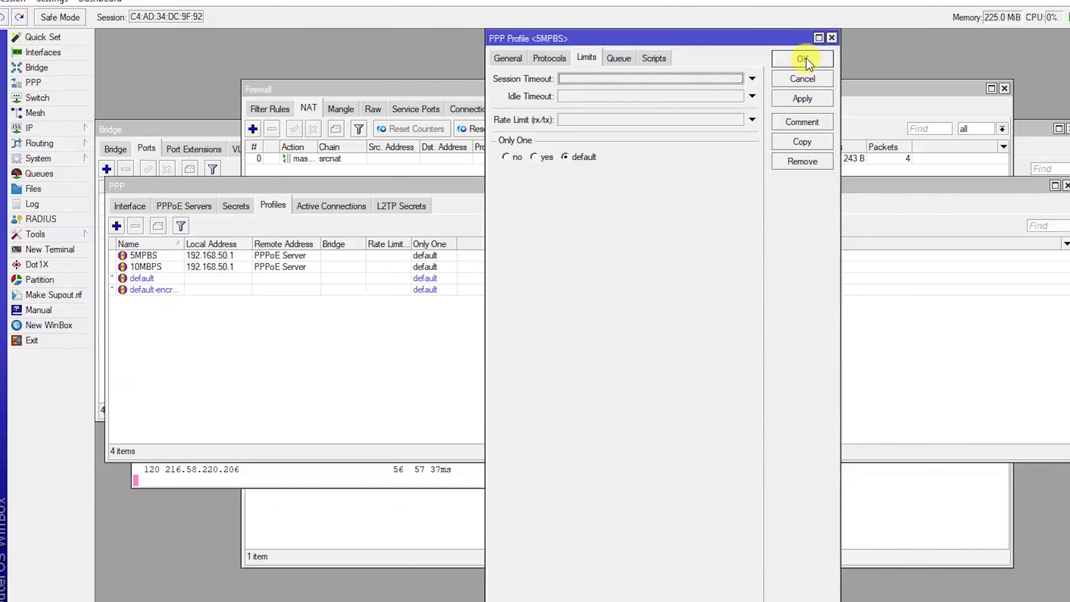
{"action": "left_click", "coordinate": [797, 65]}
{"action": "left_click_drag", "start_coordinate": [416, 187], "coordinate": [421, 179]}
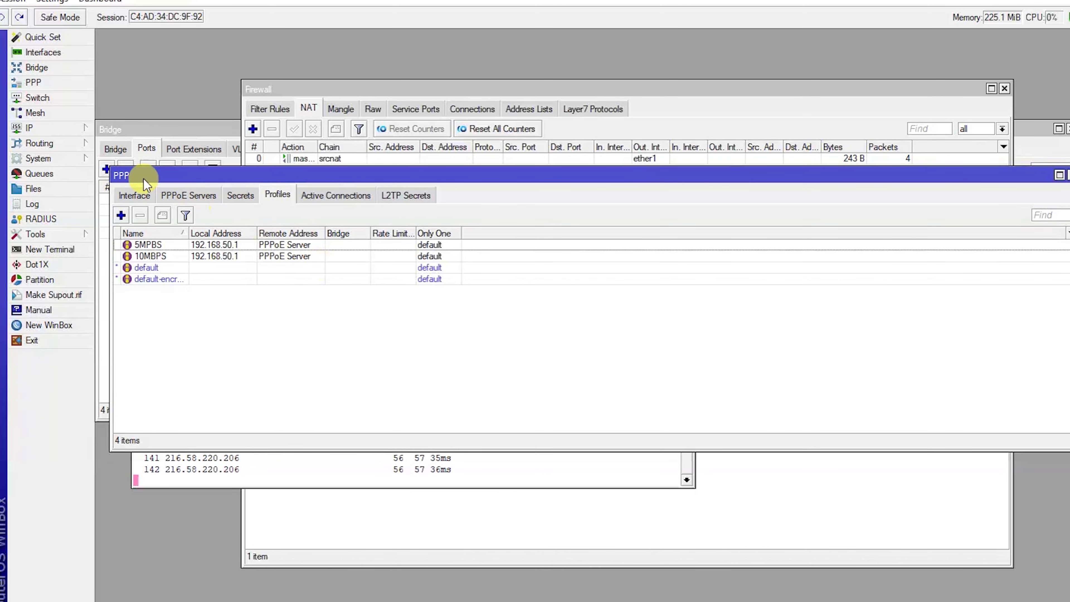
Show the empty firewall Mangle list and add a new mangle rule.
{"action": "left_click", "coordinate": [50, 129]}
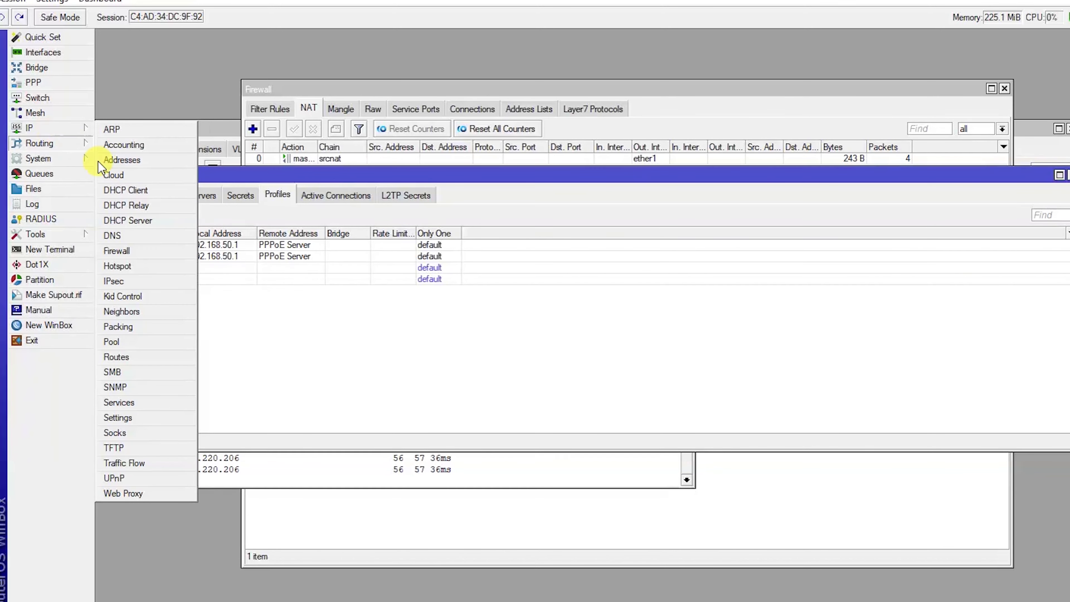
{"action": "left_click", "coordinate": [143, 254]}
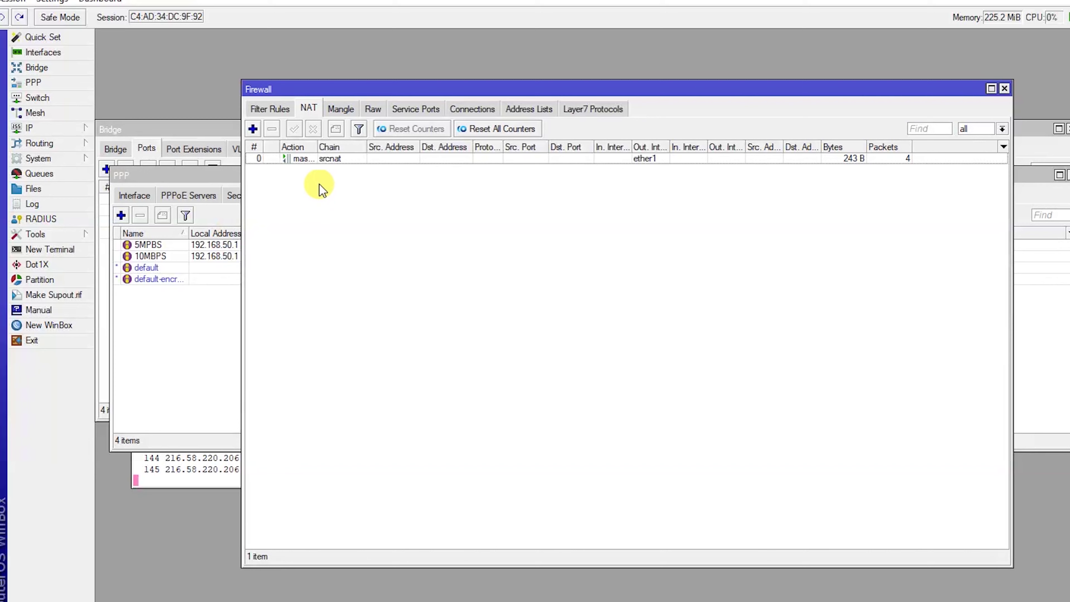
{"action": "left_click", "coordinate": [340, 109]}
{"action": "left_click_drag", "start_coordinate": [339, 88], "coordinate": [294, 56]}
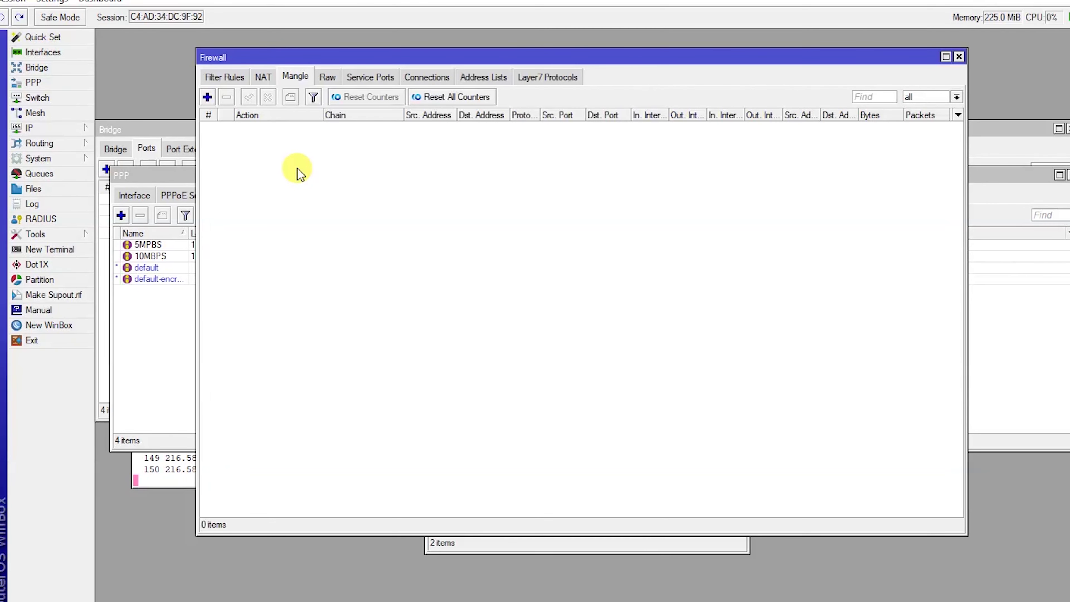
{"action": "left_click", "coordinate": [207, 98]}
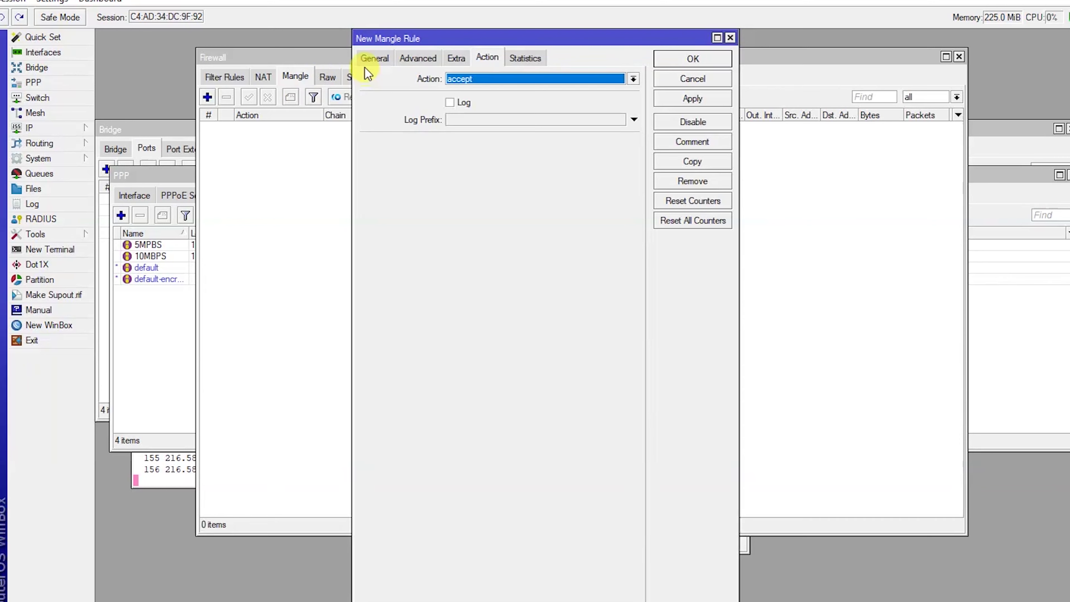
Make the prerouting rule match protocol udp with destination port 443.
{"action": "left_click", "coordinate": [371, 59]}
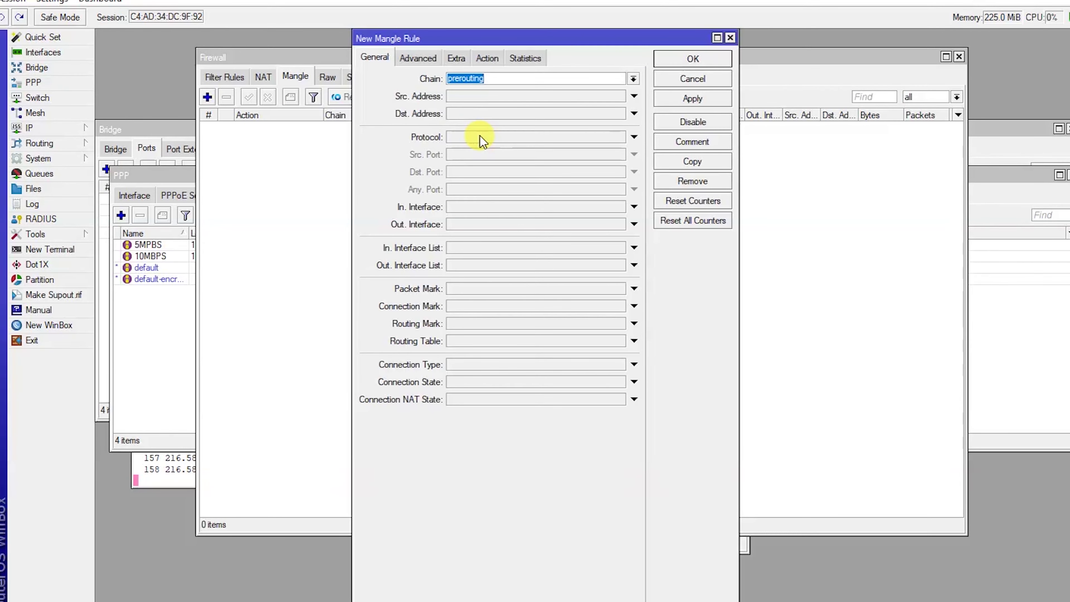
{"action": "left_click", "coordinate": [633, 137]}
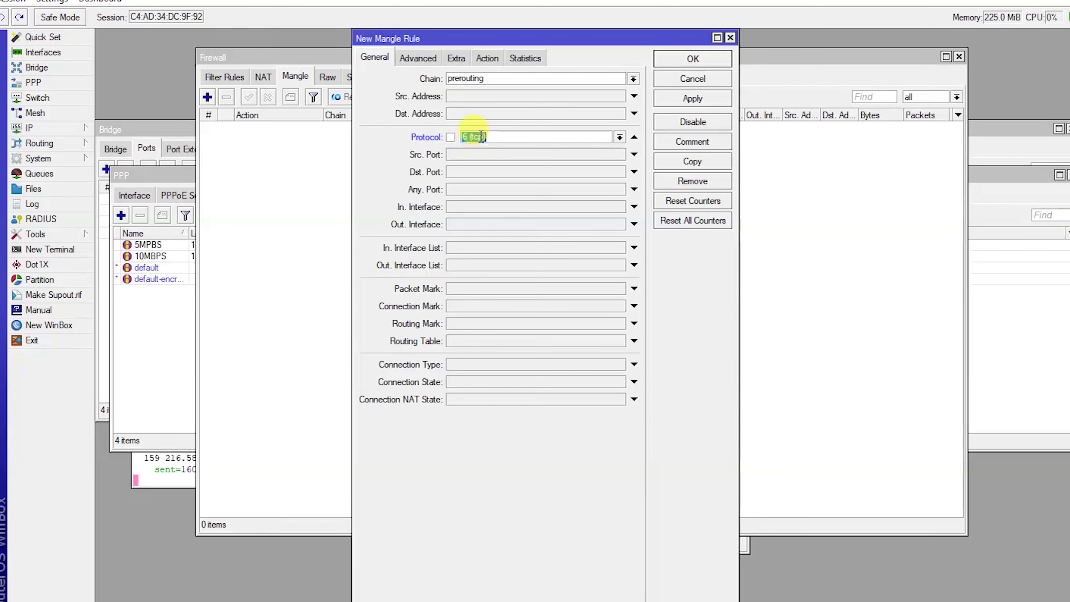
{"action": "left_click", "coordinate": [619, 137]}
{"action": "left_click", "coordinate": [496, 232]}
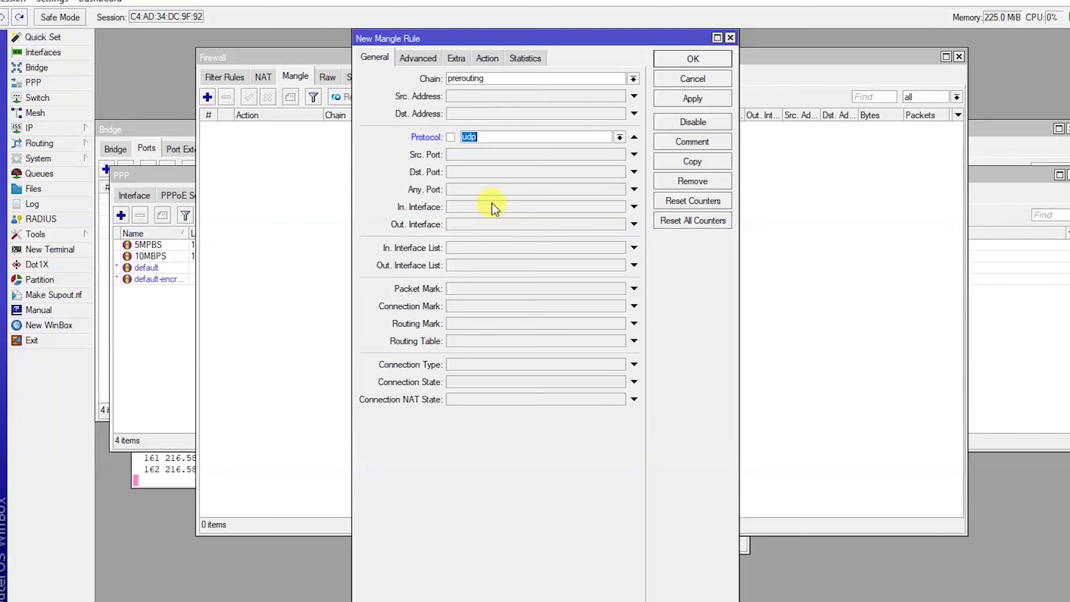
{"action": "left_click", "coordinate": [471, 172]}
{"action": "type", "text": "443"}
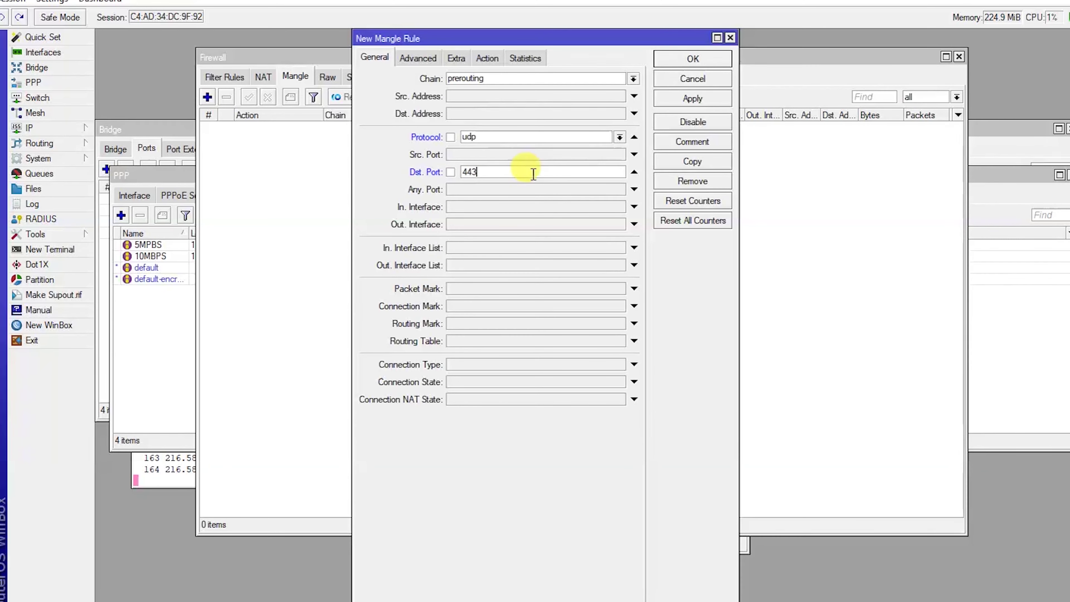
Set action mark connection 'streaming', comment it 'streaming', and save the rule.
{"action": "left_click", "coordinate": [486, 57]}
{"action": "left_click", "coordinate": [485, 79]}
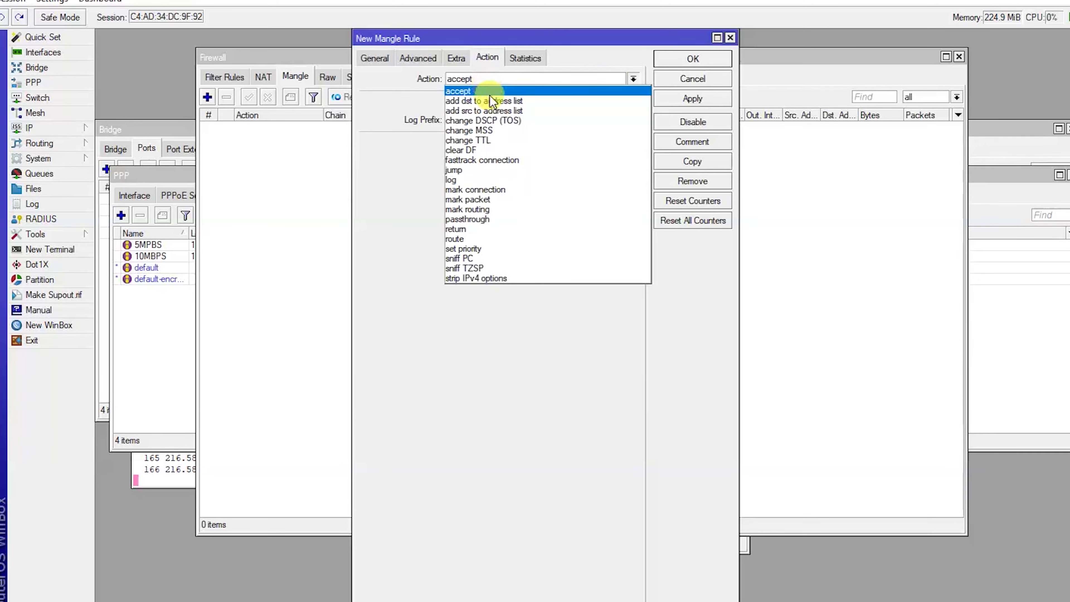
{"action": "left_click", "coordinate": [486, 185]}
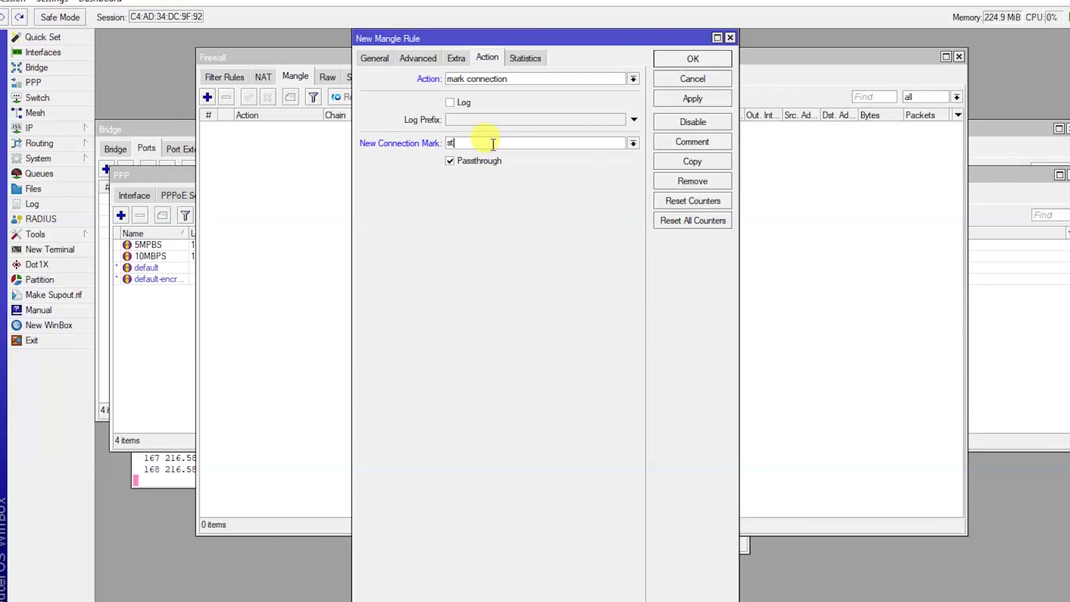
{"action": "left_click", "coordinate": [690, 142]}
{"action": "type", "text": "streaming"}
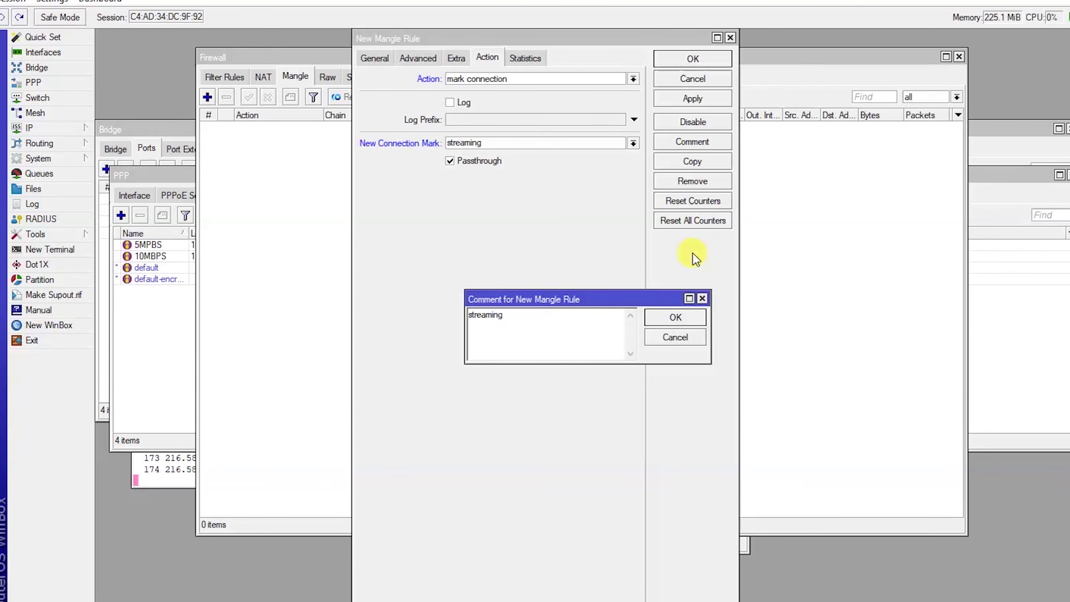
{"action": "left_click", "coordinate": [664, 317]}
{"action": "left_click", "coordinate": [692, 98]}
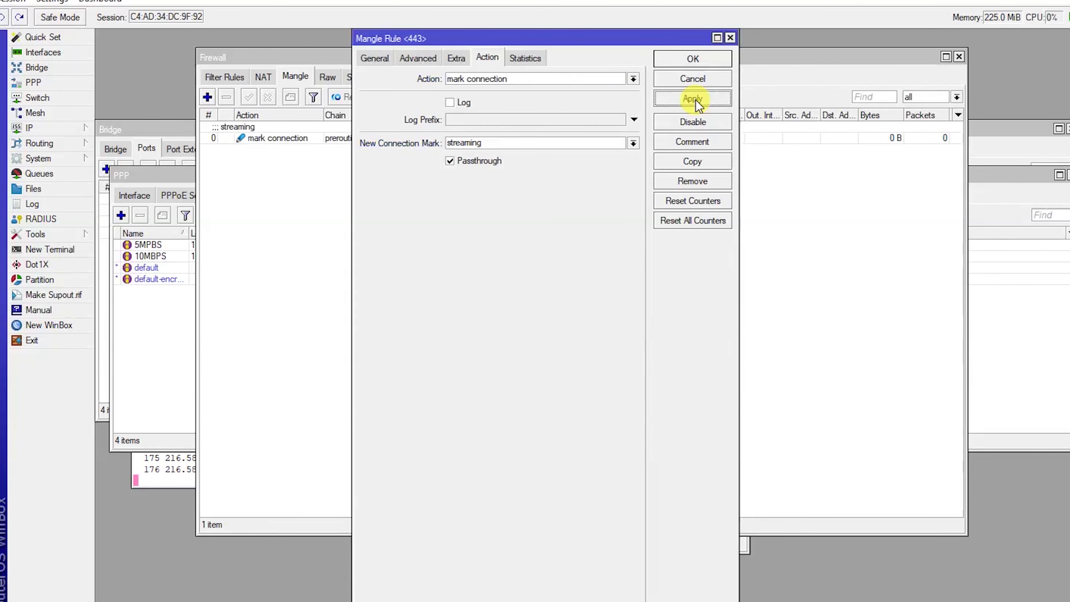
{"action": "left_click", "coordinate": [693, 59]}
Copy the three /ip firewall layer7-protocol command lines from the Notepad notes.
{"action": "left_click_drag", "start_coordinate": [413, 52], "coordinate": [375, 57]}
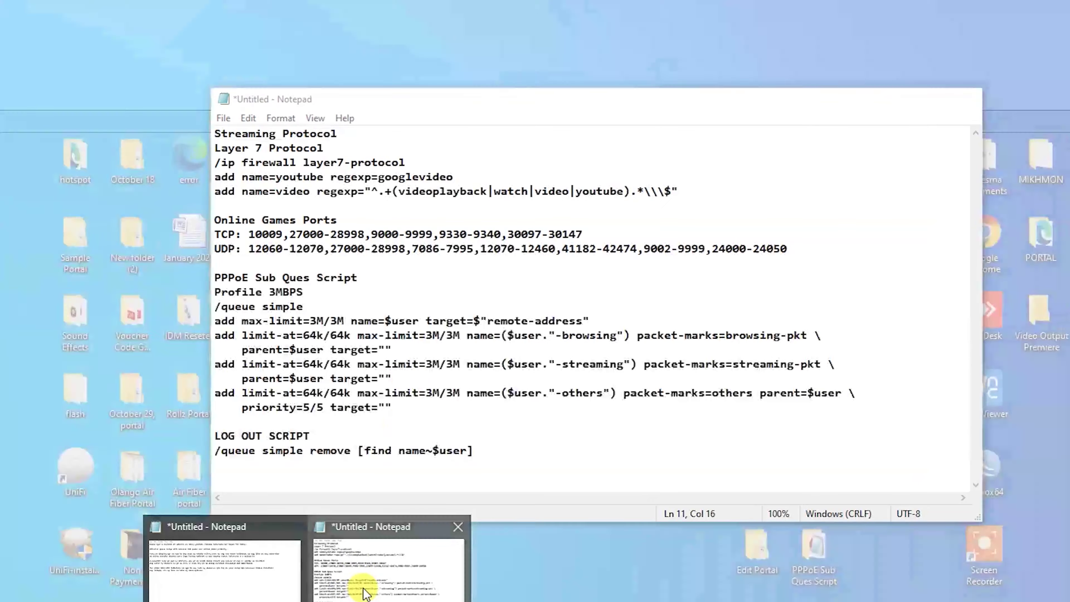
{"action": "left_click", "coordinate": [363, 572]}
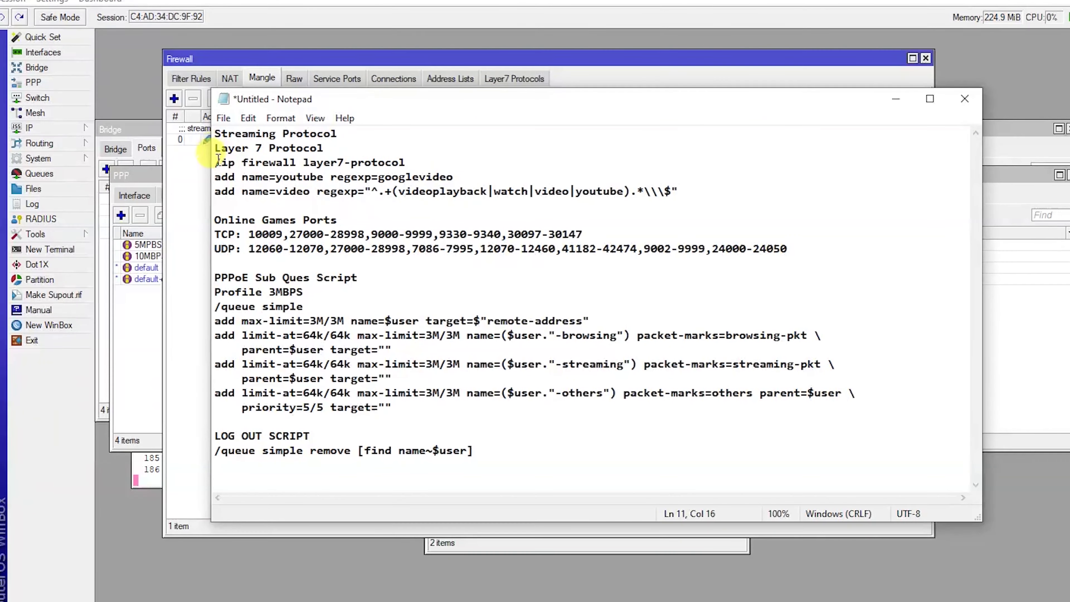
{"action": "left_click_drag", "start_coordinate": [216, 162], "coordinate": [708, 191]}
{"action": "key", "text": "ctrl+c"}
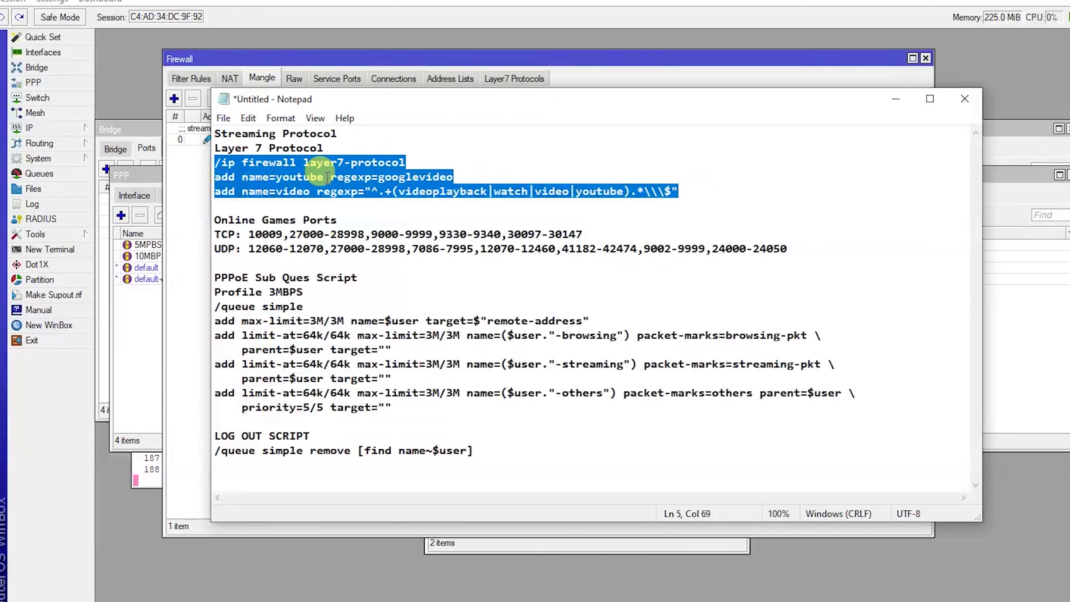
{"action": "right_click", "coordinate": [339, 191]}
{"action": "left_click", "coordinate": [360, 227]}
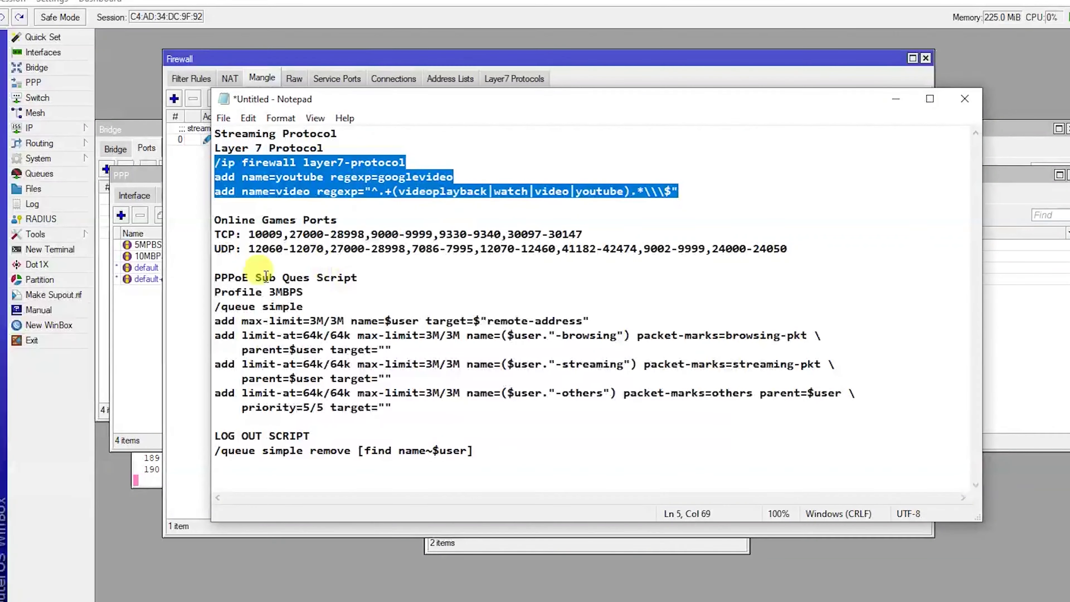
{"action": "left_click", "coordinate": [122, 345]}
Paste the copied layer7-protocol commands into a new terminal and view the Layer7 list.
{"action": "left_click", "coordinate": [50, 249]}
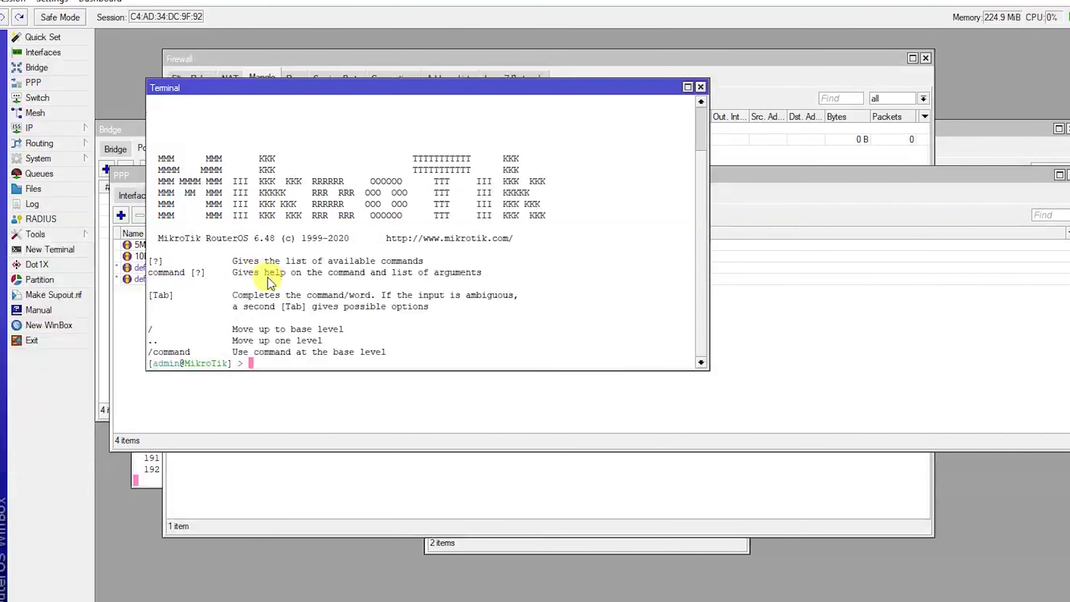
{"action": "right_click", "coordinate": [265, 365]}
{"action": "left_click", "coordinate": [296, 426]}
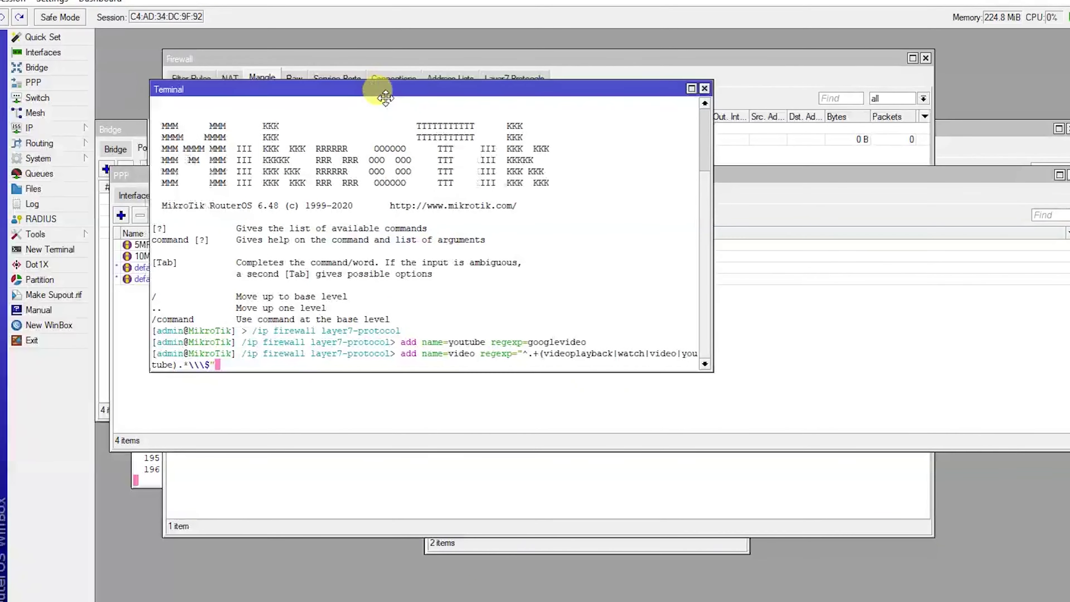
{"action": "left_click_drag", "start_coordinate": [382, 86], "coordinate": [582, 164]}
{"action": "left_click", "coordinate": [518, 80]}
{"action": "left_click", "coordinate": [519, 80]}
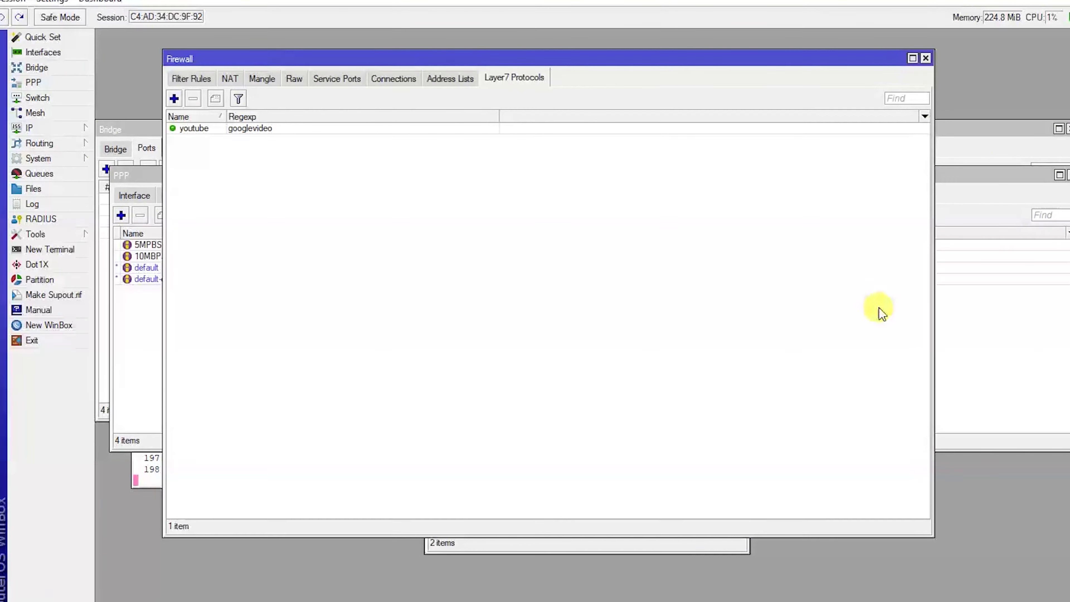
Run the command adding Layer7 protocol 'video' matching videoplayback|watch|video|youtube.
{"action": "left_click", "coordinate": [953, 348]}
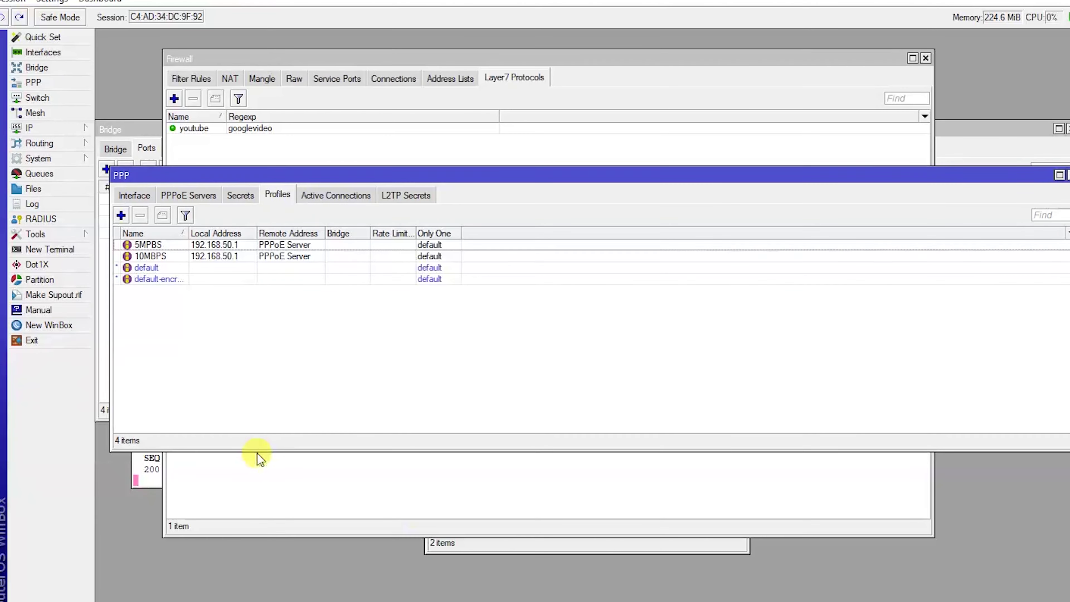
{"action": "left_click", "coordinate": [169, 481]}
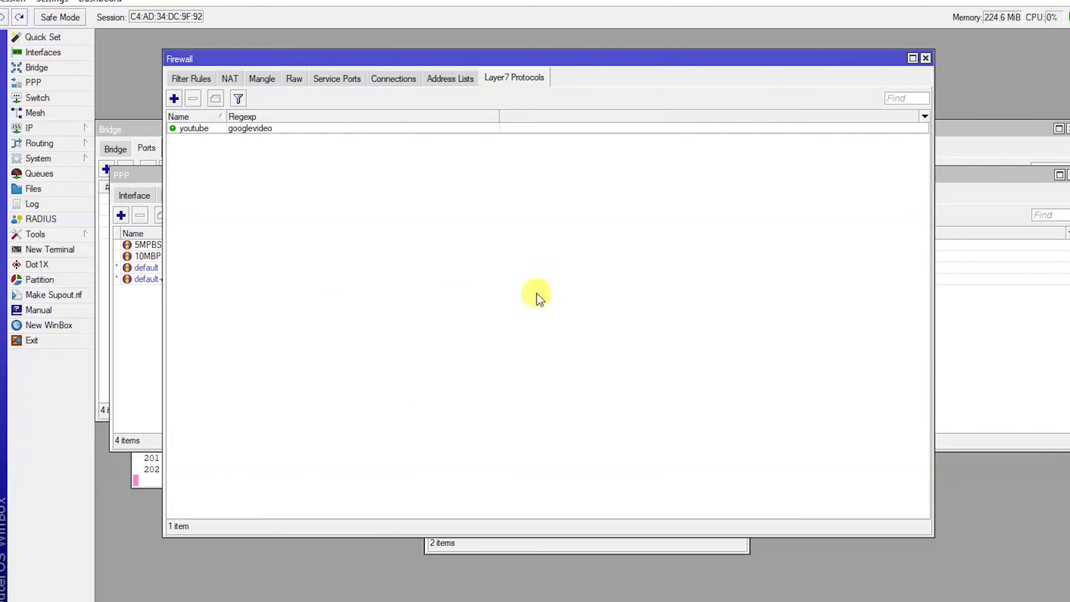
{"action": "left_click", "coordinate": [533, 545]}
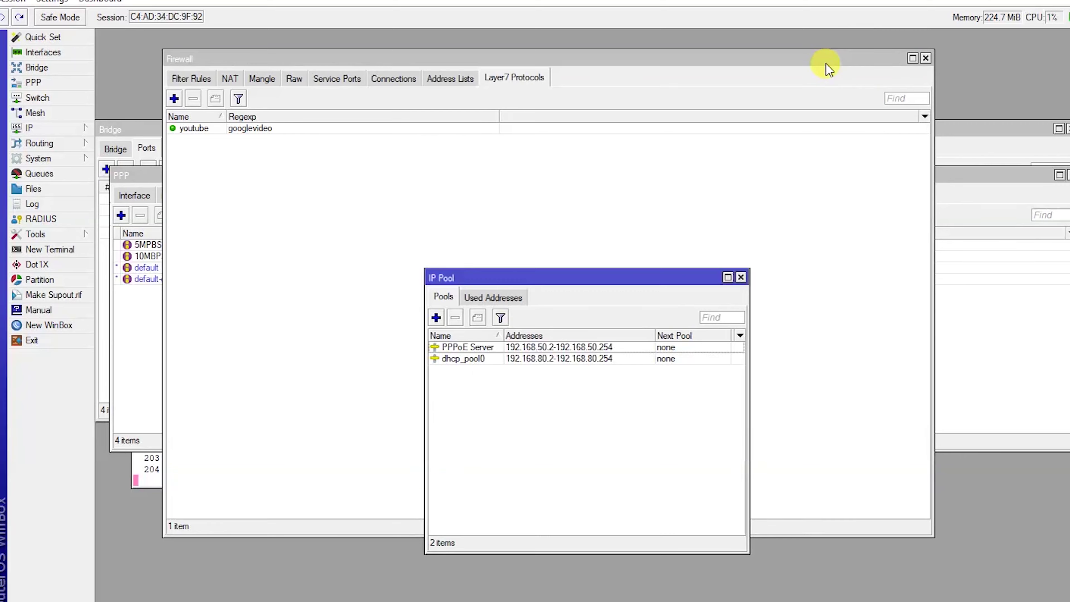
{"action": "left_click_drag", "start_coordinate": [824, 60], "coordinate": [880, 242]}
{"action": "left_click_drag", "start_coordinate": [597, 166], "coordinate": [521, 75]}
{"action": "left_click_drag", "start_coordinate": [406, 89], "coordinate": [658, 104]}
{"action": "key", "text": "Return"}
Enlarge the Firewall window and return to its Mangle rules list.
{"action": "left_click", "coordinate": [325, 321]}
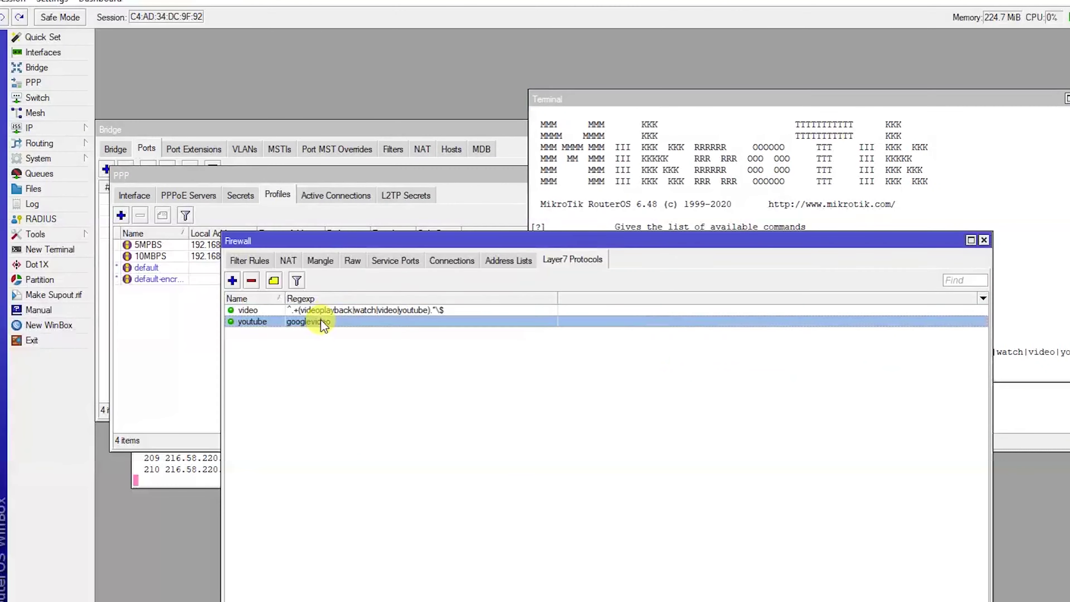
{"action": "left_click_drag", "start_coordinate": [476, 232], "coordinate": [475, 83]}
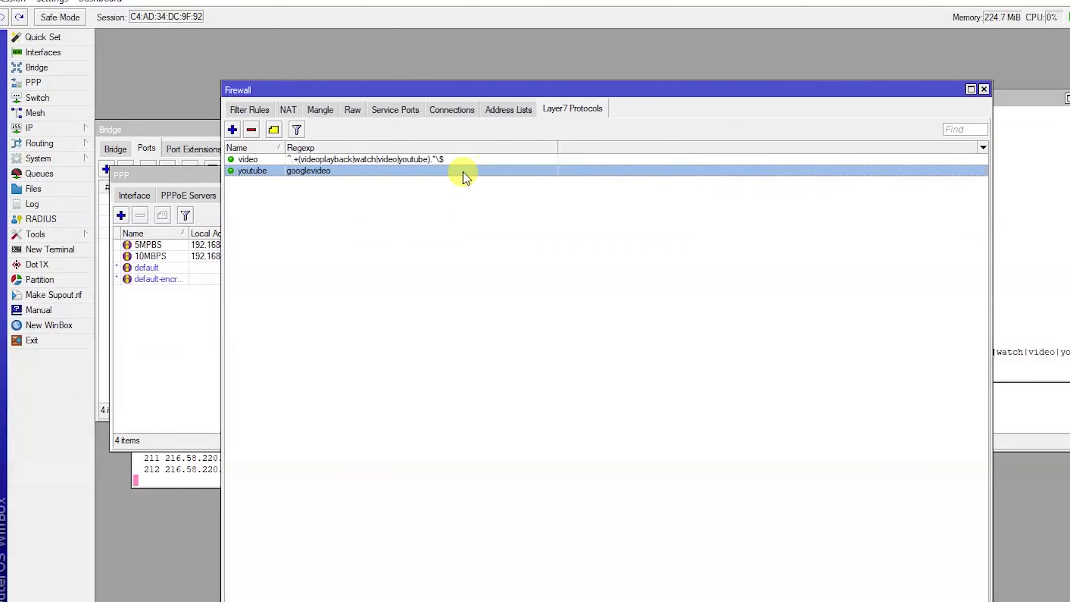
{"action": "left_click", "coordinate": [317, 109]}
{"action": "left_click_drag", "start_coordinate": [317, 86], "coordinate": [262, 63]}
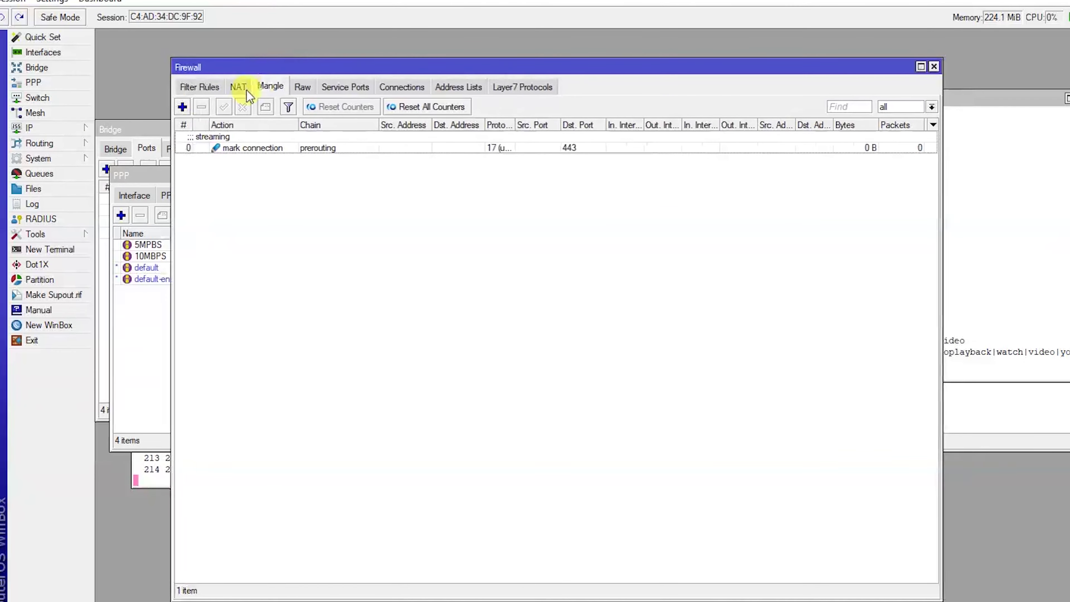
Add a mangle rule matching Layer7 protocol youtube that marks connections 'streaming'.
{"action": "left_click", "coordinate": [182, 106]}
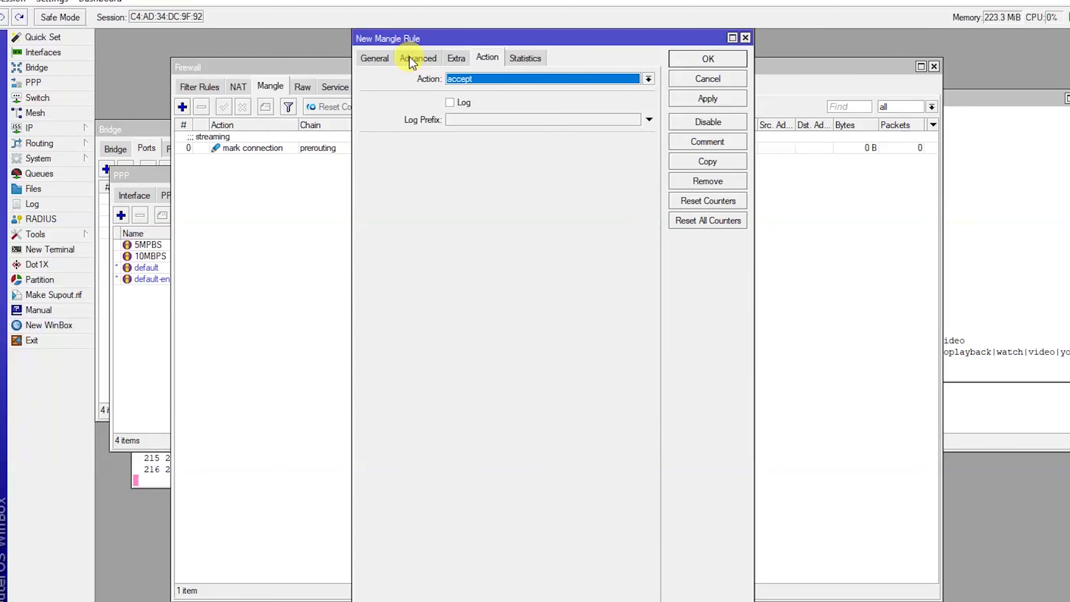
{"action": "left_click", "coordinate": [416, 59]}
{"action": "left_click", "coordinate": [480, 119]}
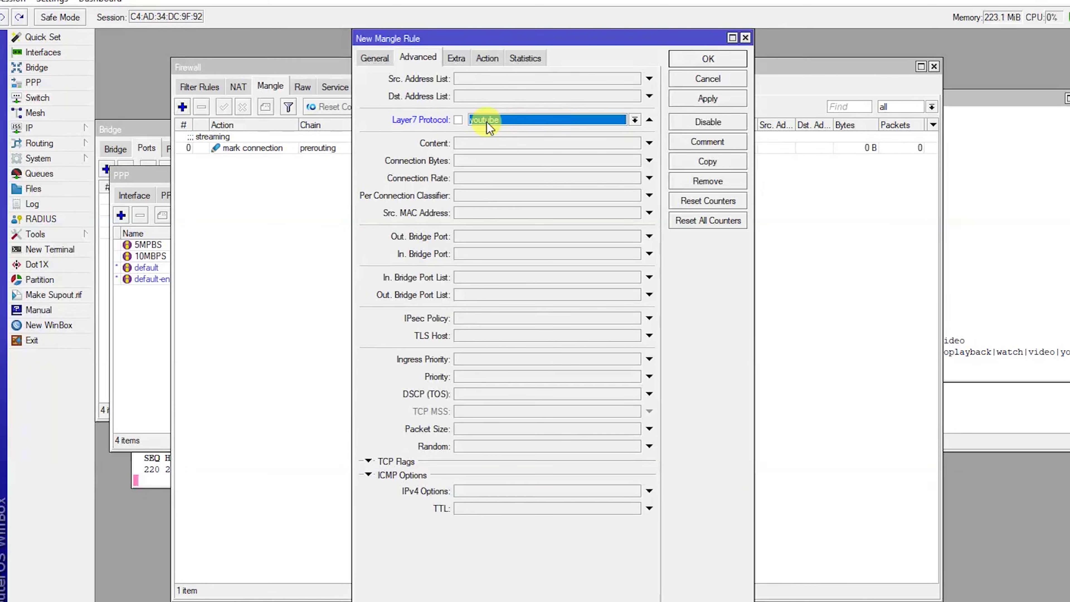
{"action": "left_click_drag", "start_coordinate": [411, 34], "coordinate": [430, 34]}
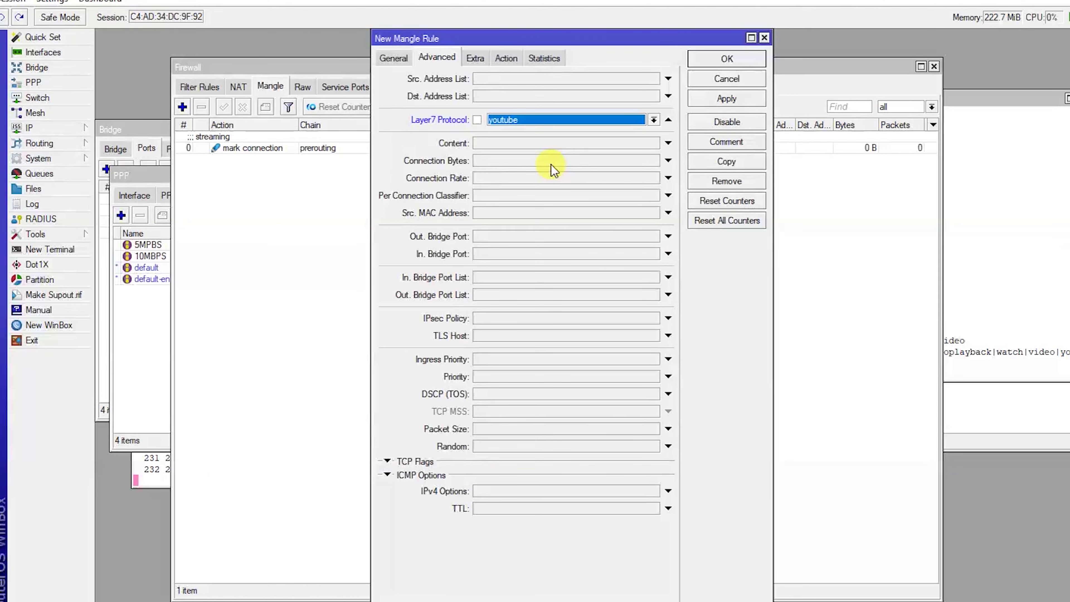
{"action": "left_click", "coordinate": [507, 58]}
{"action": "left_click", "coordinate": [505, 80]}
{"action": "left_click", "coordinate": [509, 191]}
{"action": "left_click", "coordinate": [515, 144]}
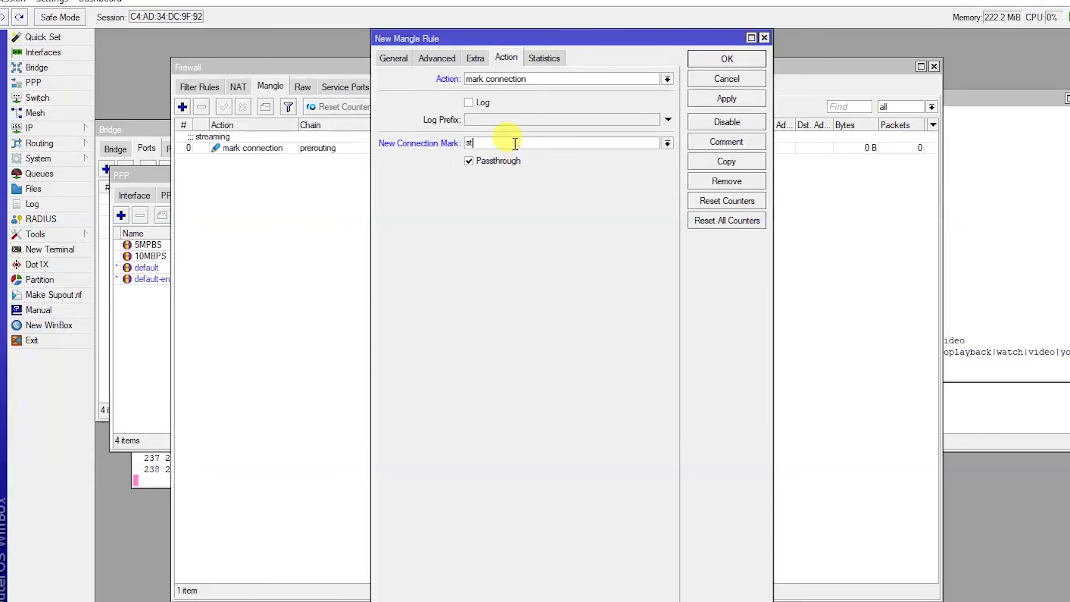
{"action": "left_click", "coordinate": [727, 99]}
{"action": "left_click", "coordinate": [727, 59]}
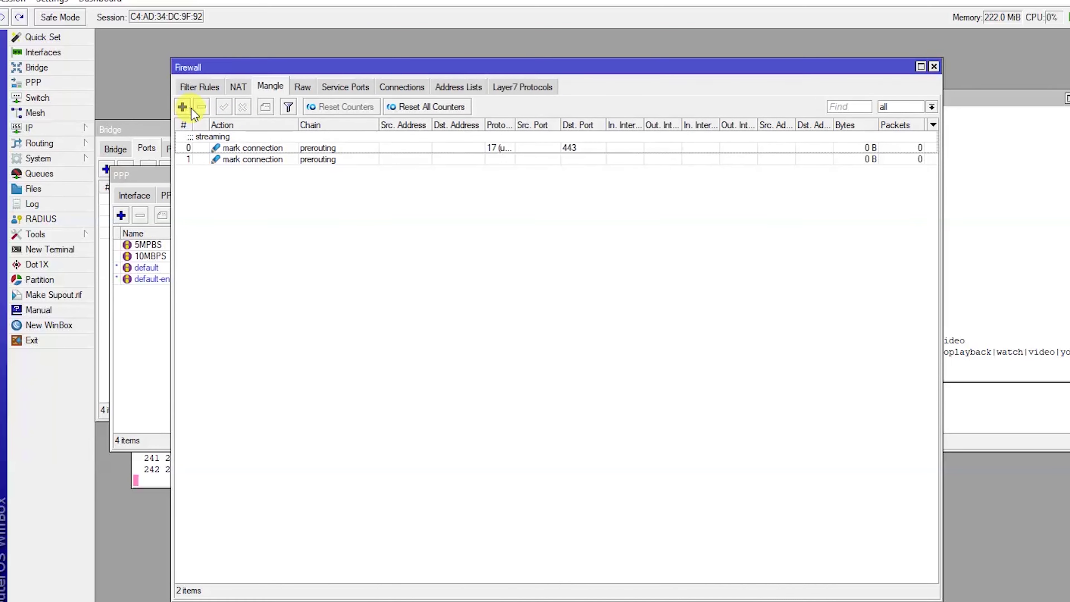
Add a prerouting mangle rule matching Layer7 protocol video that marks connections 'streaming'.
{"action": "left_click", "coordinate": [183, 107]}
{"action": "left_click", "coordinate": [425, 59]}
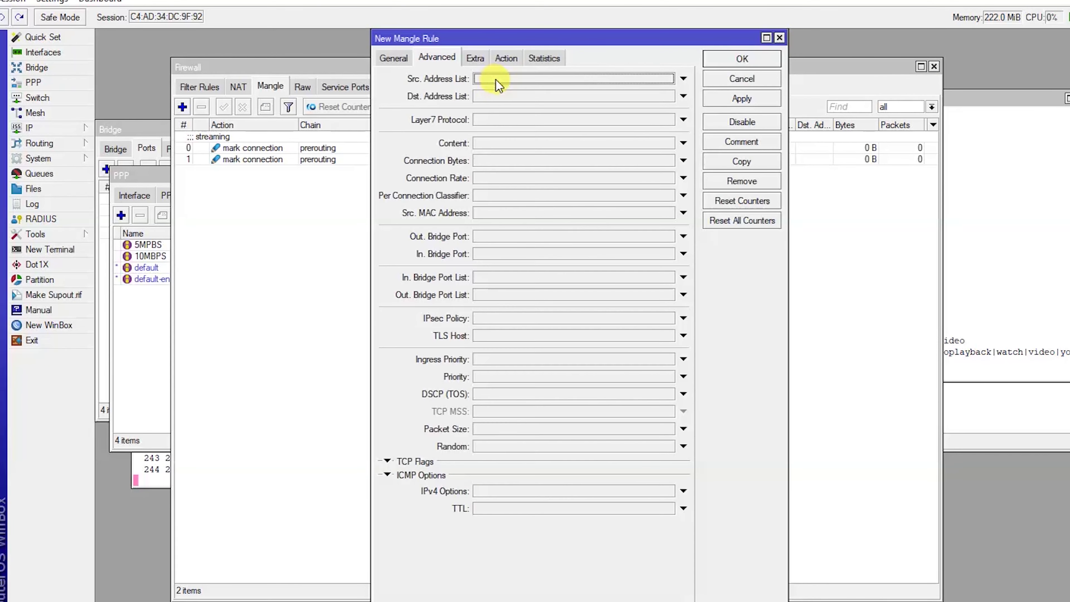
{"action": "left_click", "coordinate": [496, 120]}
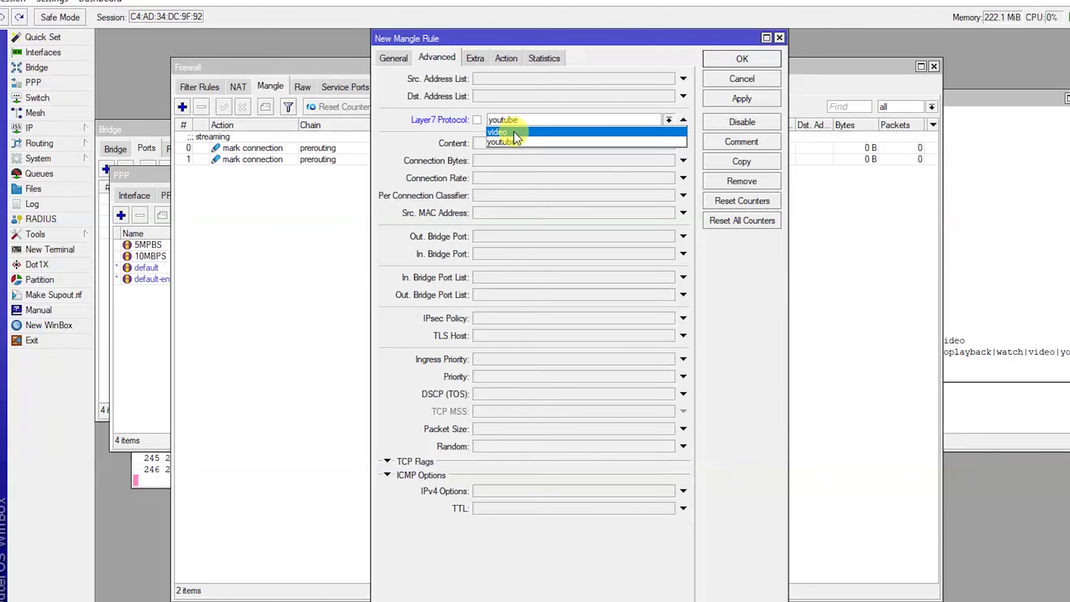
{"action": "left_click", "coordinate": [513, 132]}
{"action": "left_click_drag", "start_coordinate": [491, 38], "coordinate": [561, 51]}
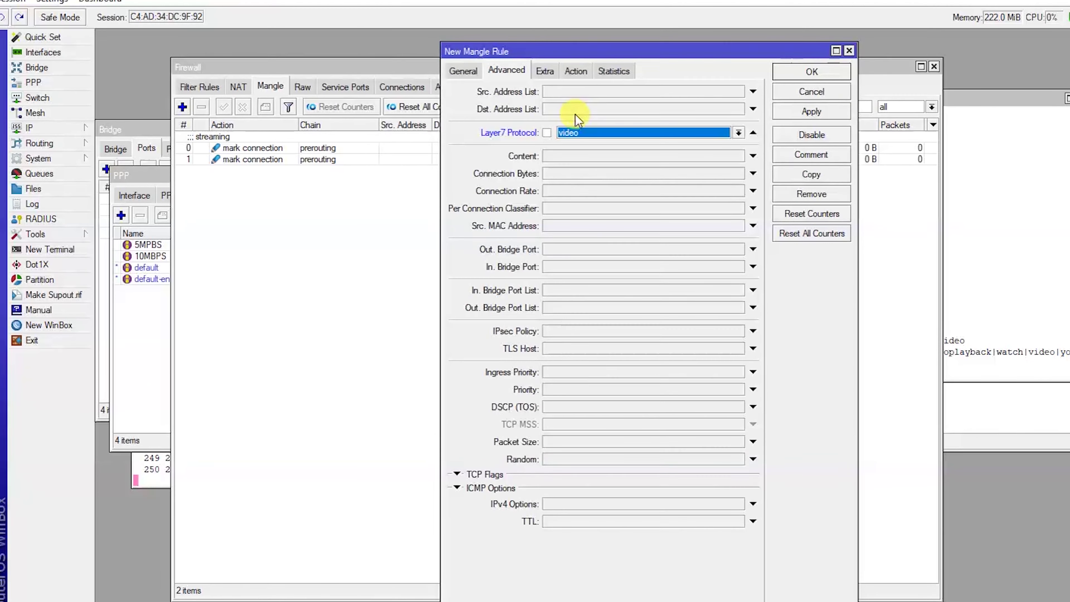
{"action": "left_click", "coordinate": [576, 71]}
{"action": "left_click", "coordinate": [566, 92]}
{"action": "left_click", "coordinate": [565, 202]}
{"action": "left_click", "coordinate": [581, 157]}
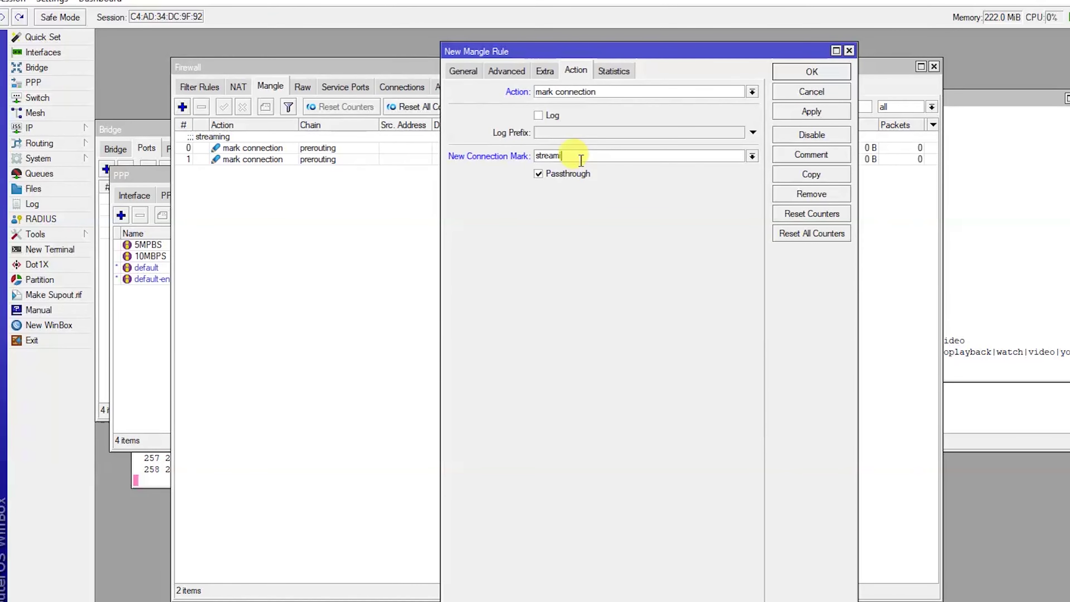
{"action": "left_click", "coordinate": [818, 111]}
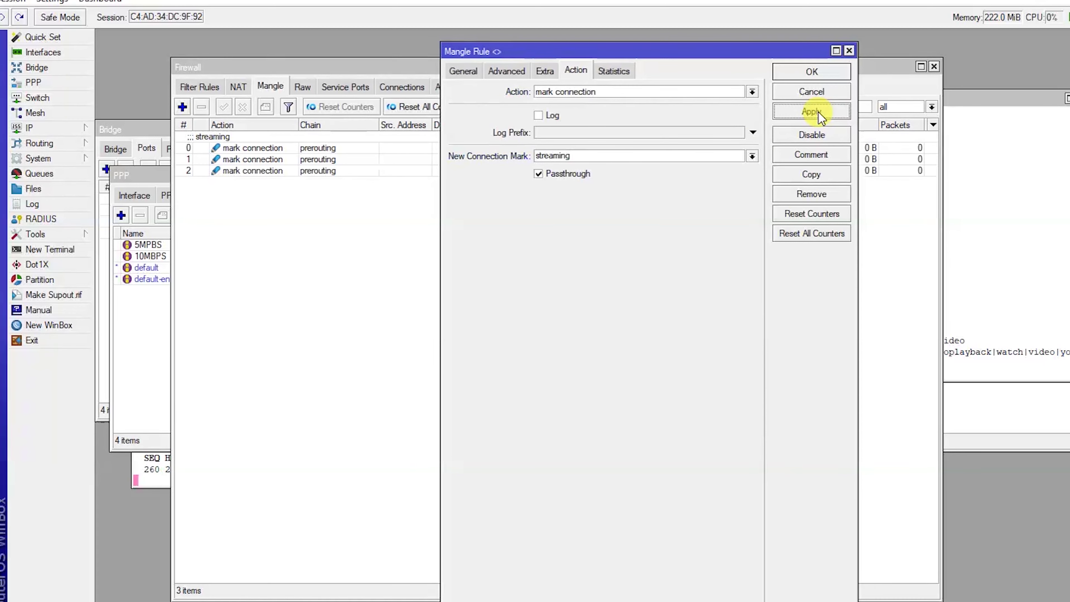
{"action": "left_click", "coordinate": [812, 71]}
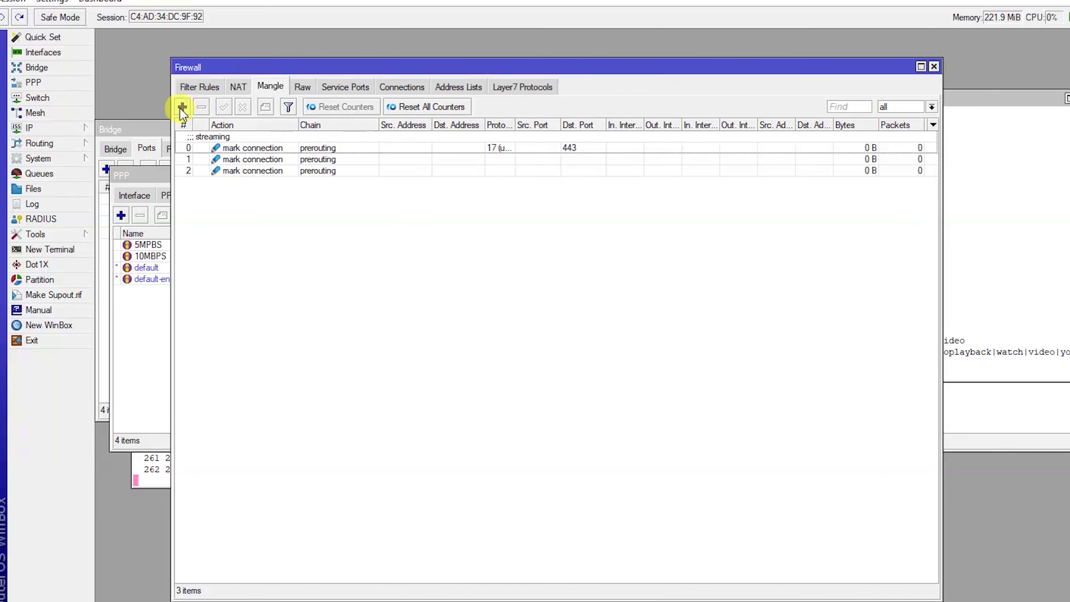
Start a new mangle rule matching connections marked streaming.
{"action": "left_click", "coordinate": [182, 106]}
{"action": "left_click", "coordinate": [462, 57]}
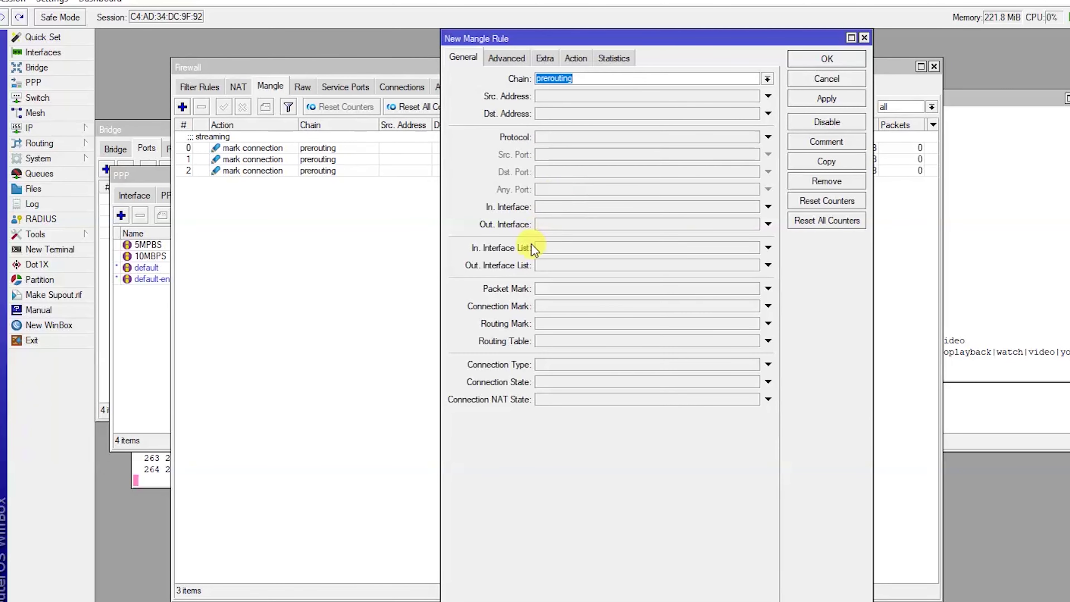
{"action": "left_click", "coordinate": [558, 308]}
{"action": "left_click", "coordinate": [747, 307]}
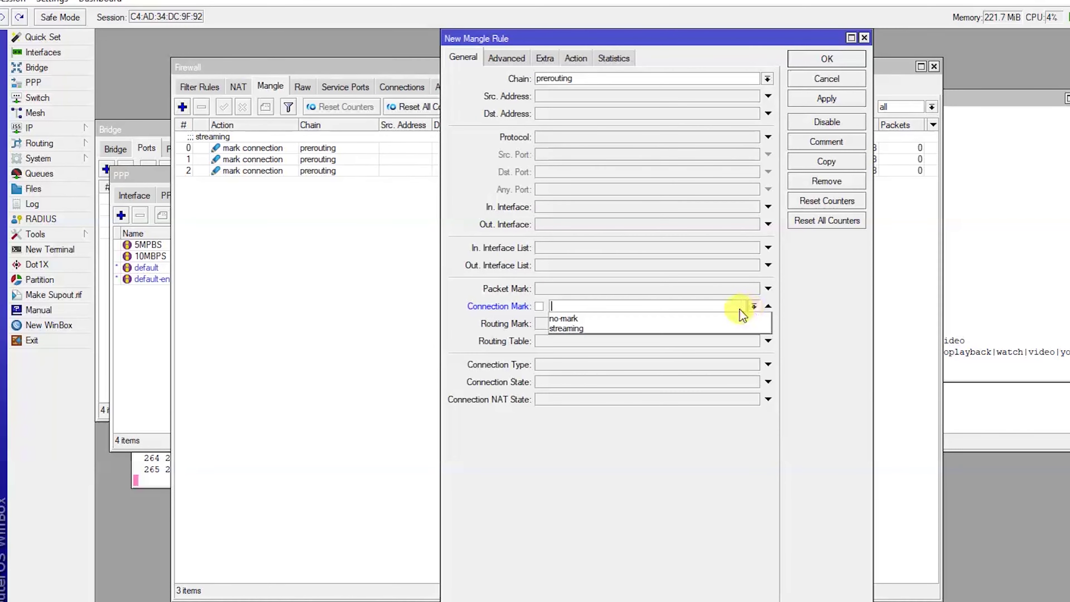
{"action": "left_click", "coordinate": [620, 328]}
Set the rule's action to mark packet with passthrough turned off.
{"action": "left_click", "coordinate": [575, 59]}
{"action": "left_click", "coordinate": [568, 79]}
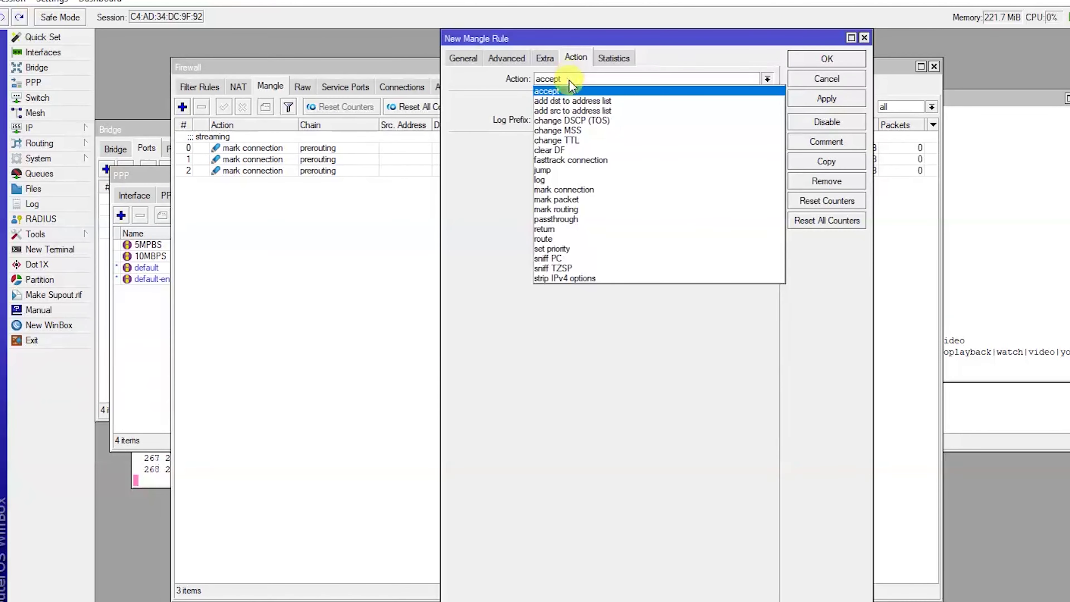
{"action": "left_click", "coordinate": [566, 201]}
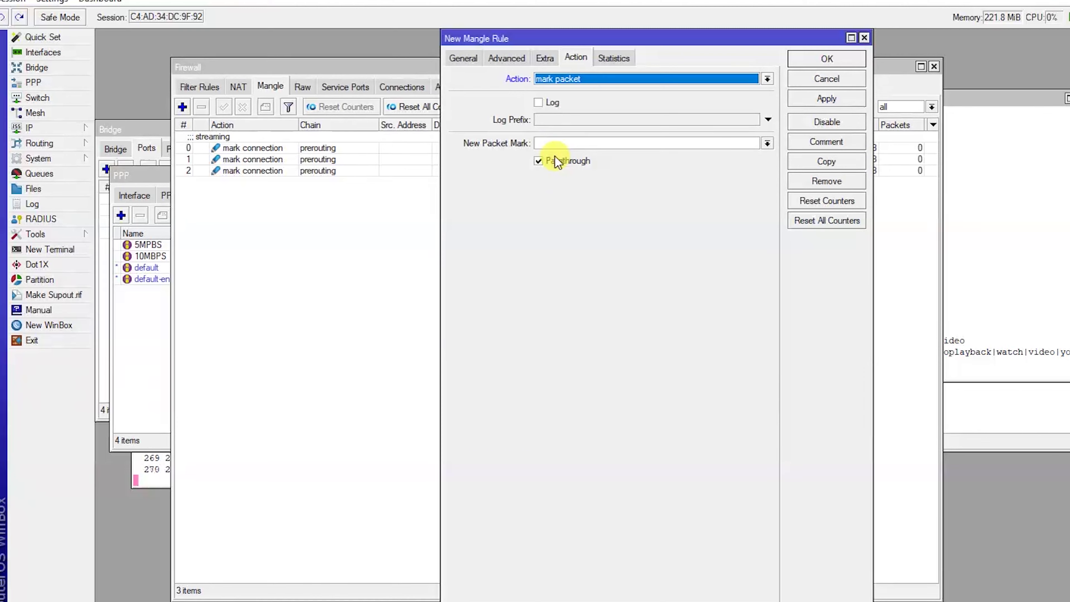
{"action": "left_click", "coordinate": [560, 142]}
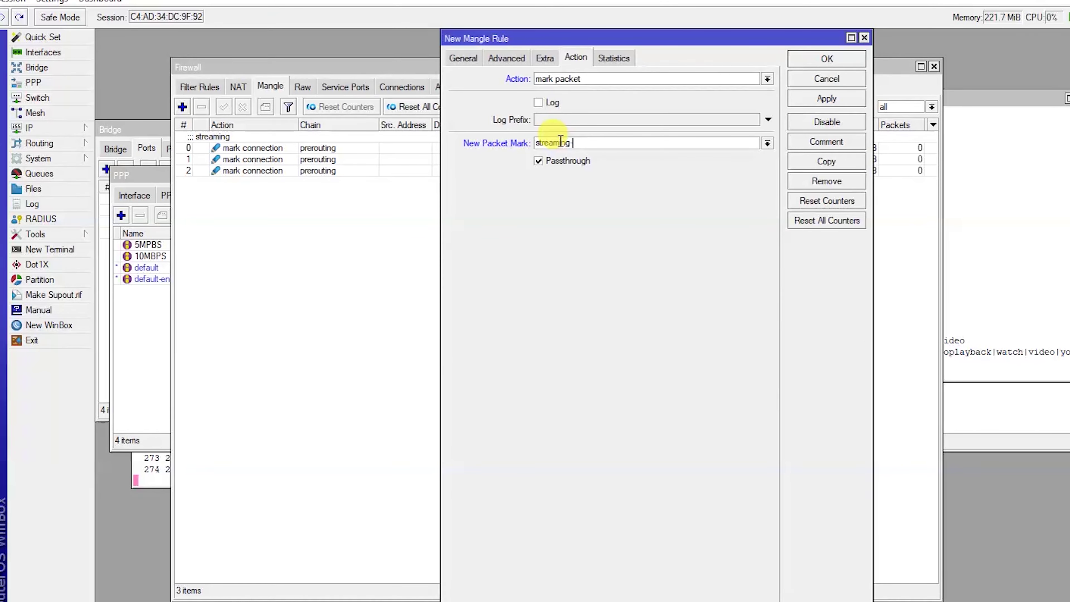
{"action": "right_click", "coordinate": [542, 143]}
{"action": "left_click", "coordinate": [581, 203]}
{"action": "left_click", "coordinate": [535, 163]}
Correct the new packet mark to 'streaming-pkt' and save the rule.
{"action": "left_click", "coordinate": [565, 143]}
{"action": "left_click_drag", "start_coordinate": [550, 143], "coordinate": [511, 143]}
{"action": "type", "text": "streaming-"}
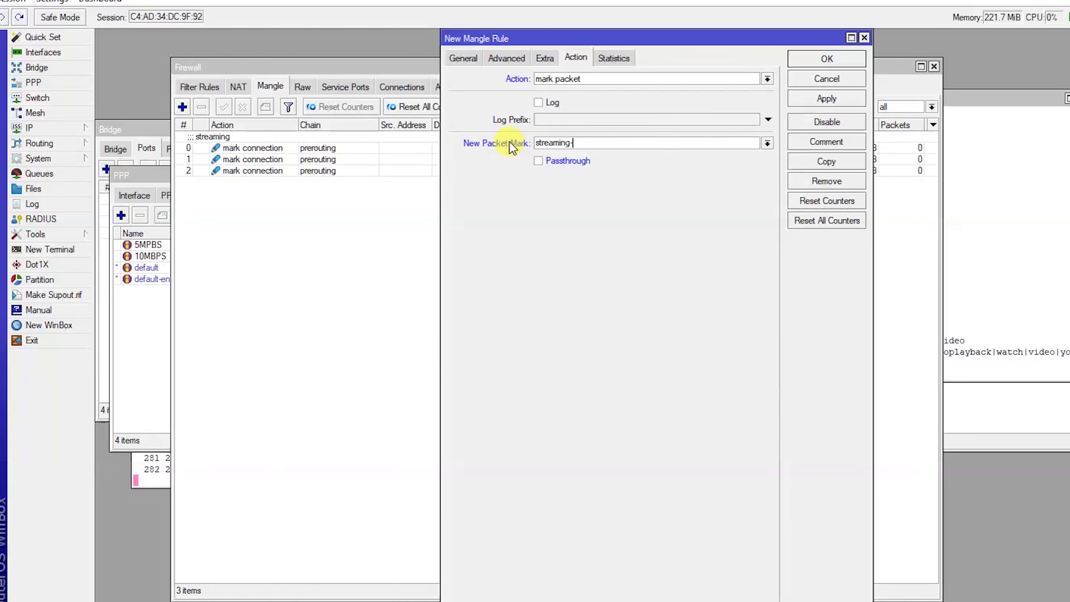
{"action": "type", "text": "pkt"}
{"action": "left_click", "coordinate": [805, 102]}
{"action": "left_click", "coordinate": [825, 63]}
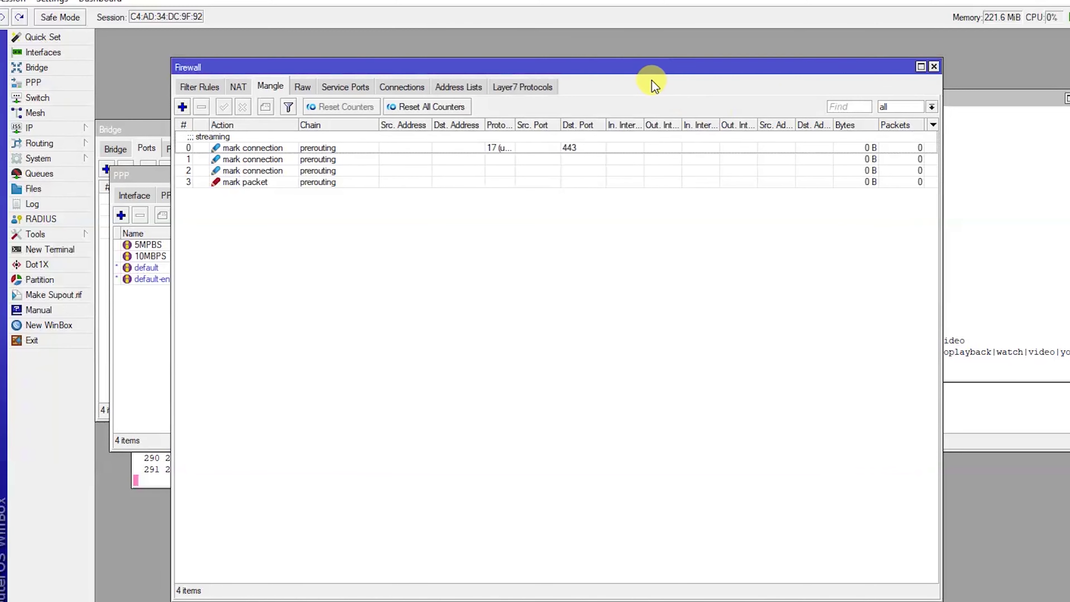
{"action": "left_click_drag", "start_coordinate": [647, 73], "coordinate": [627, 55]}
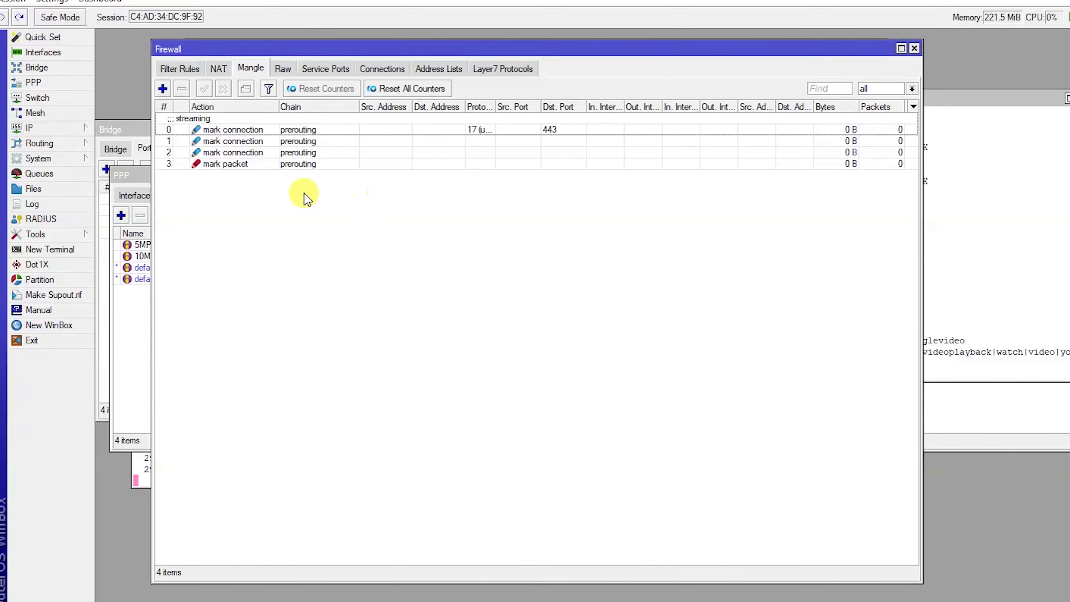
Check the traffic counters on the streaming mangle rules.
{"action": "left_click", "coordinate": [205, 119]}
{"action": "left_click", "coordinate": [220, 163]}
{"action": "left_click", "coordinate": [239, 188]}
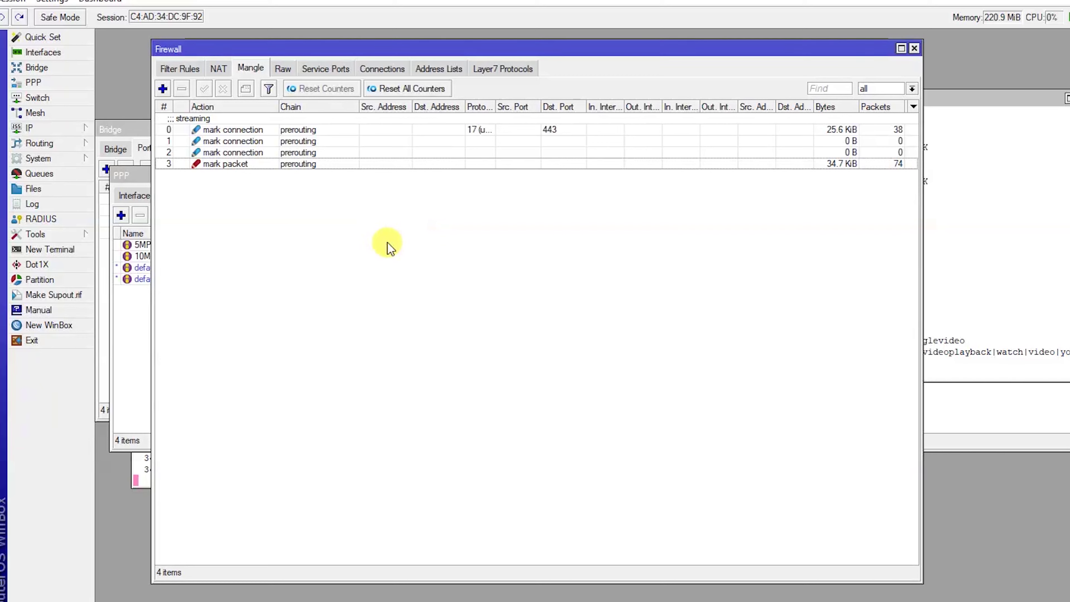
Start a new mangle rule matching protocol 6 (tcp) and bring the Notepad port notes forward.
{"action": "left_click", "coordinate": [163, 89]}
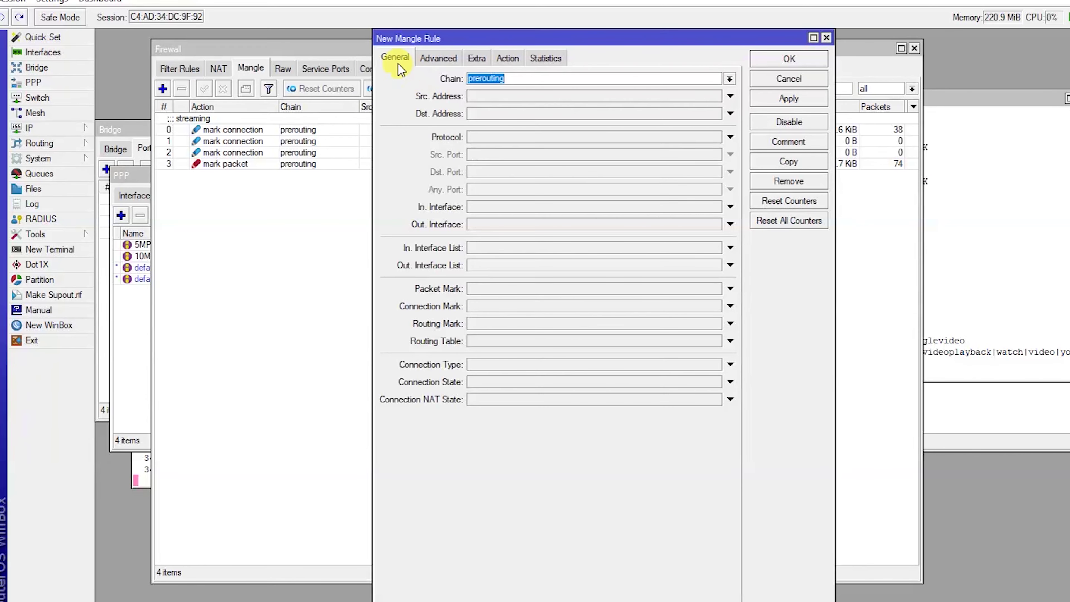
{"action": "left_click", "coordinate": [497, 138]}
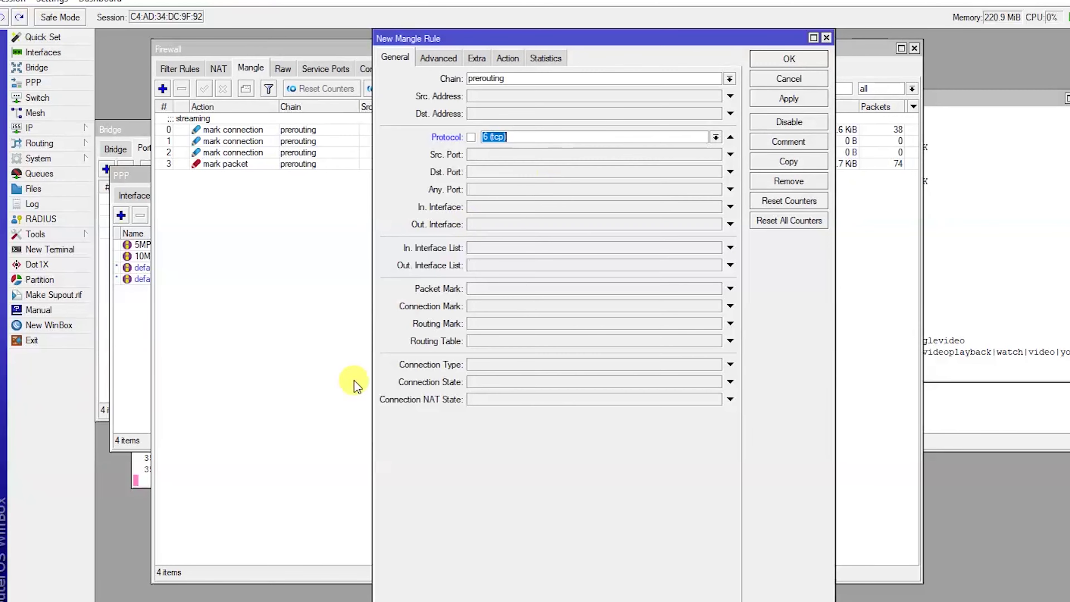
{"action": "left_click", "coordinate": [358, 508]}
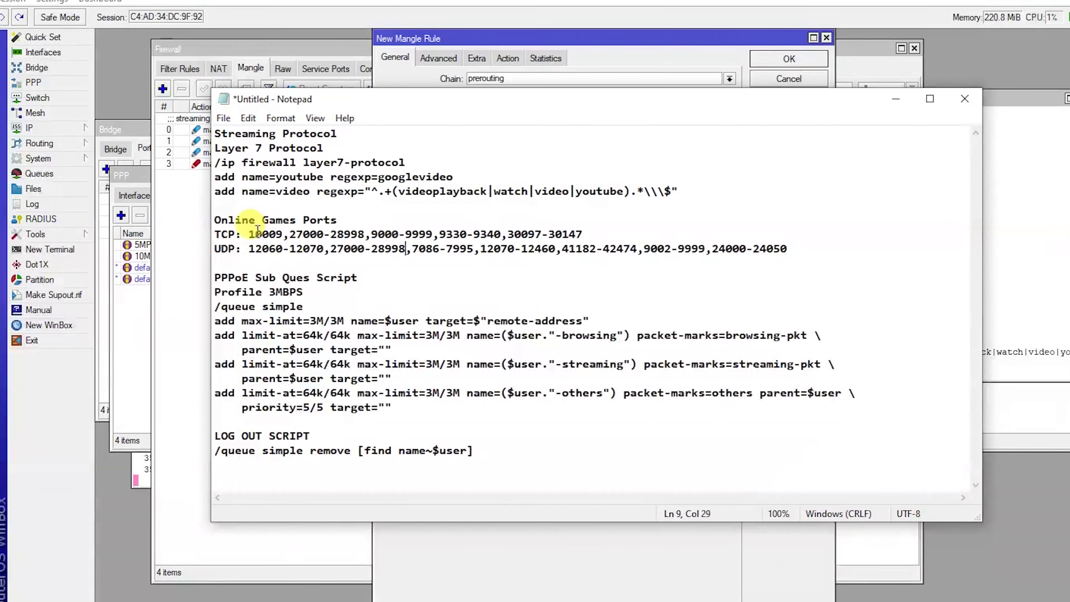
{"action": "left_click_drag", "start_coordinate": [249, 233], "coordinate": [678, 228]}
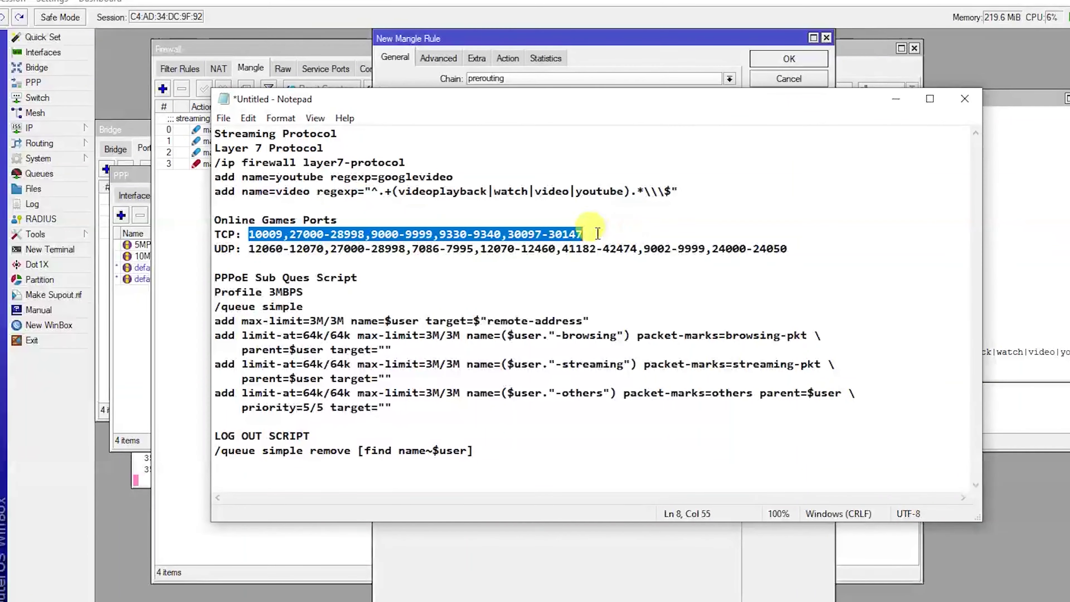
{"action": "right_click", "coordinate": [441, 232]}
{"action": "left_click", "coordinate": [477, 279]}
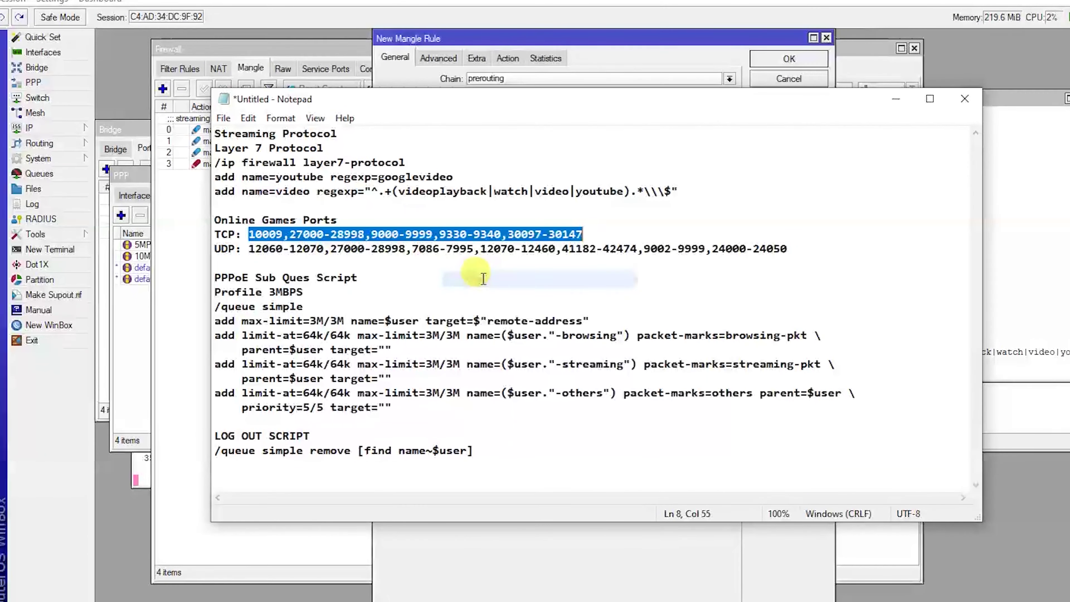
{"action": "left_click", "coordinate": [437, 544]}
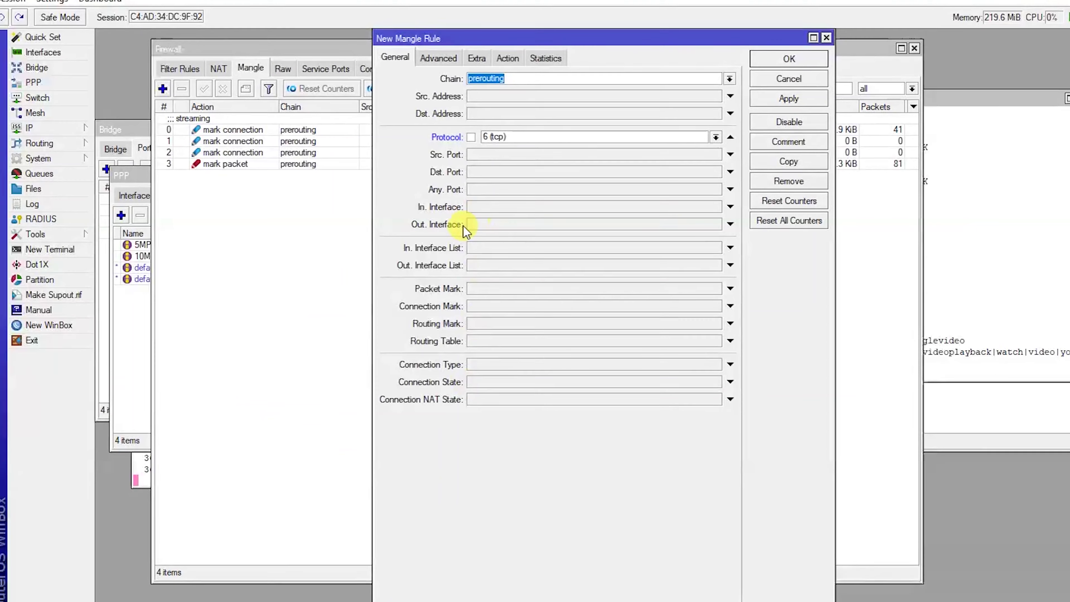
Paste the copied TCP game ports into the rule's Dst. Port field.
{"action": "left_click", "coordinate": [487, 173]}
{"action": "right_click", "coordinate": [501, 171]}
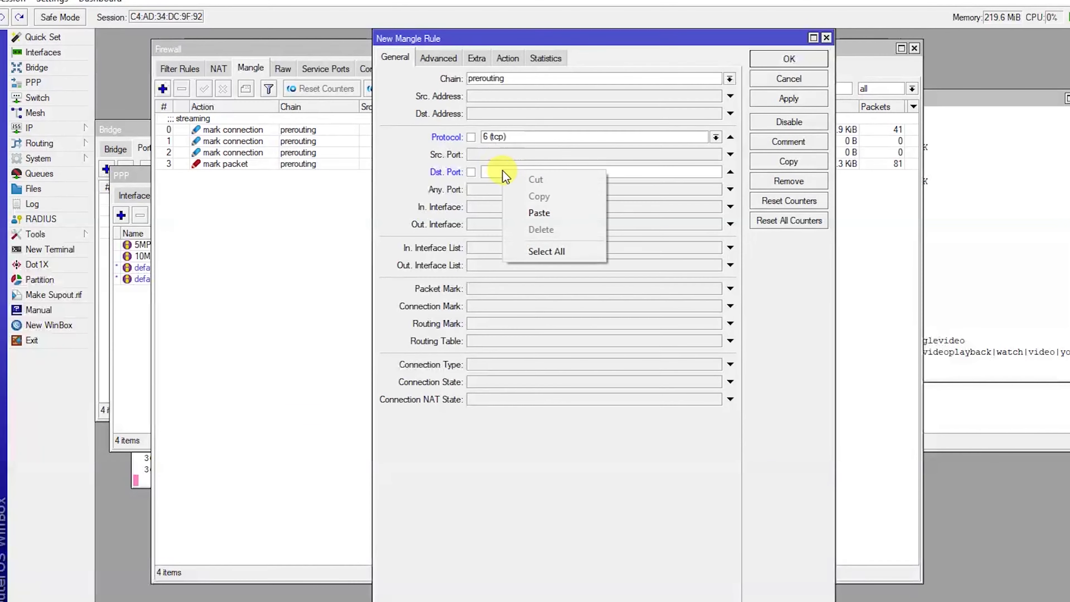
{"action": "left_click", "coordinate": [528, 214]}
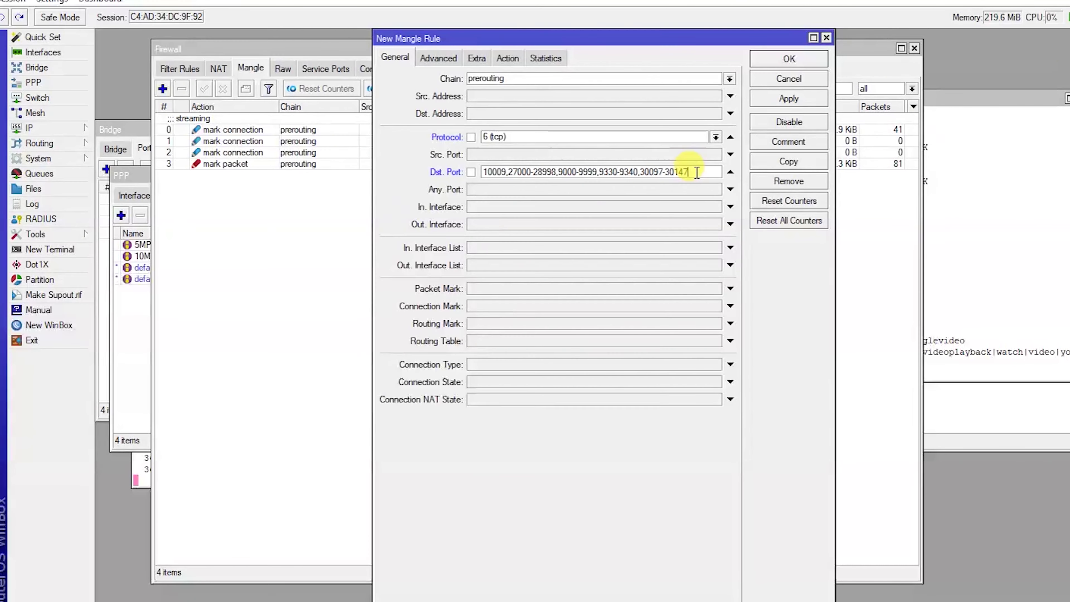
{"action": "left_click_drag", "start_coordinate": [690, 172], "coordinate": [480, 169]}
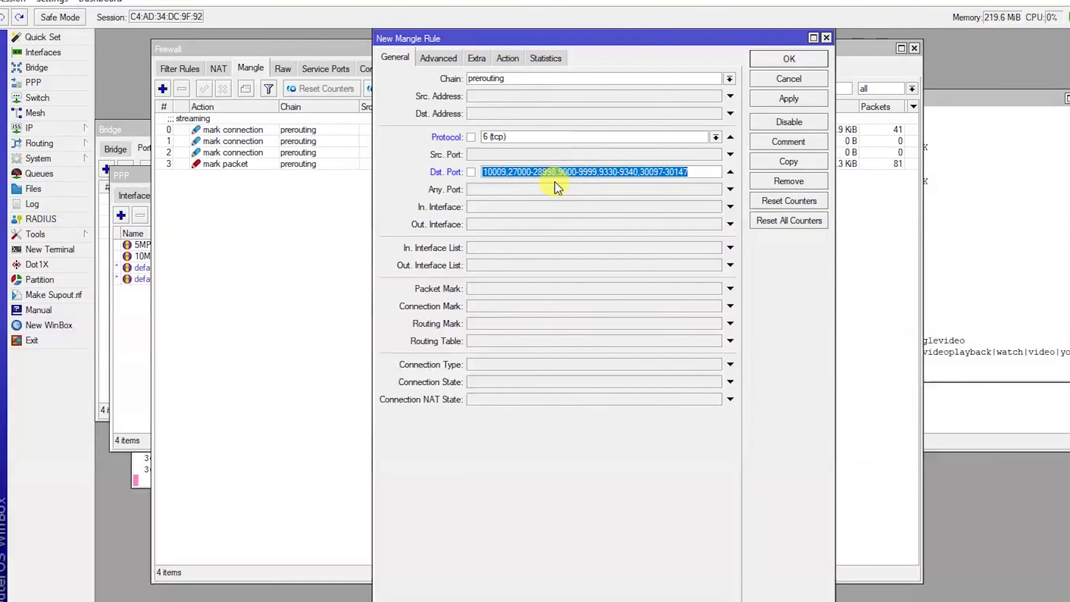
{"action": "left_click", "coordinate": [700, 172]}
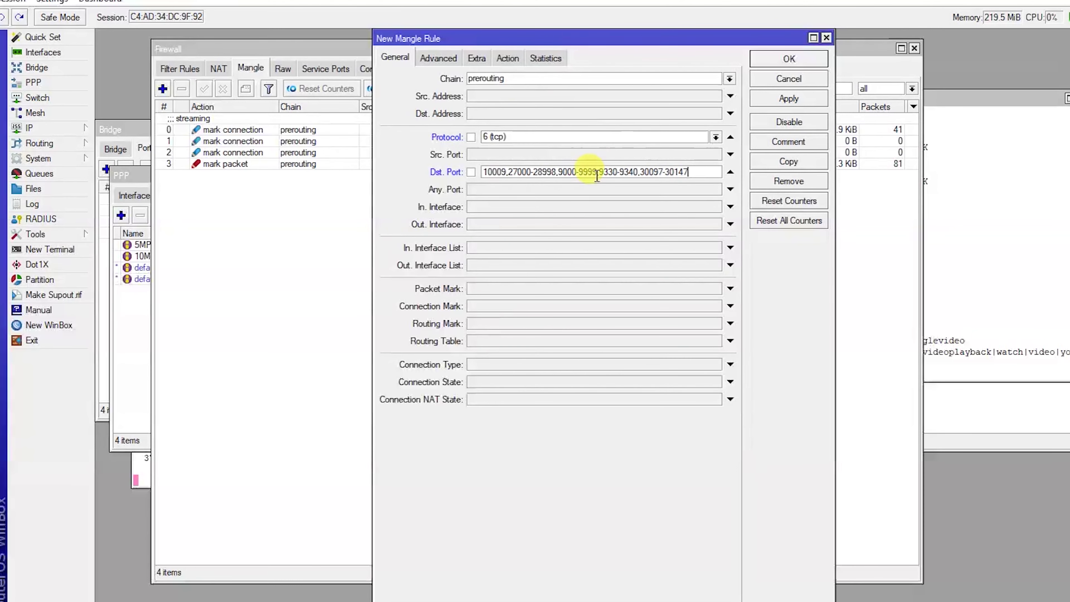
Mark connections 'online games', add an online games comment, and save the rule.
{"action": "left_click", "coordinate": [507, 57]}
{"action": "left_click", "coordinate": [501, 81]}
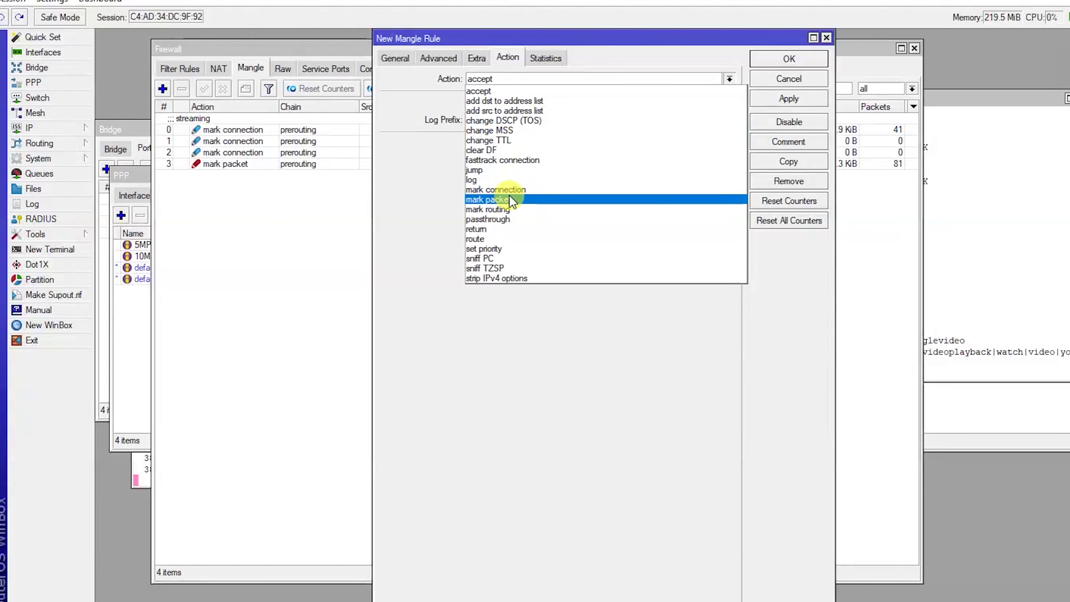
{"action": "left_click", "coordinate": [497, 189]}
{"action": "left_click", "coordinate": [519, 144]}
{"action": "type", "text": "online games"}
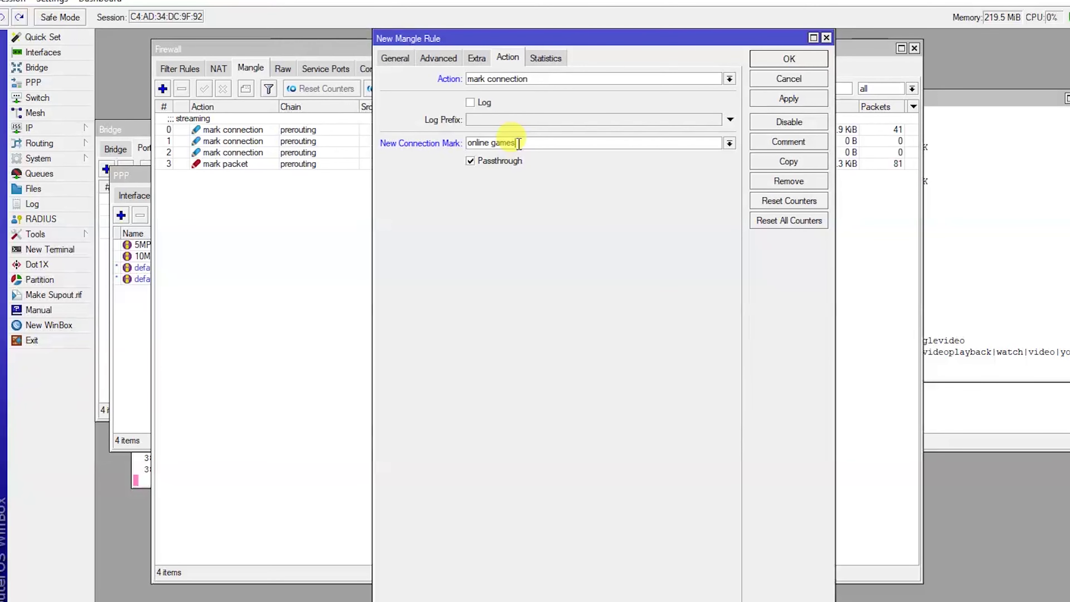
{"action": "left_click", "coordinate": [784, 143]}
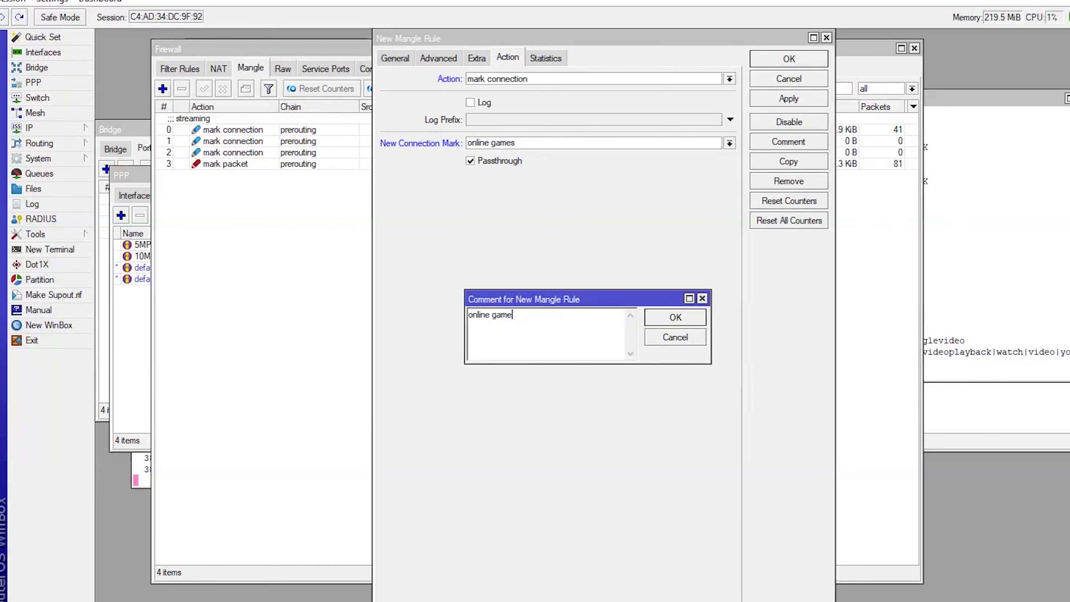
{"action": "left_click", "coordinate": [675, 316]}
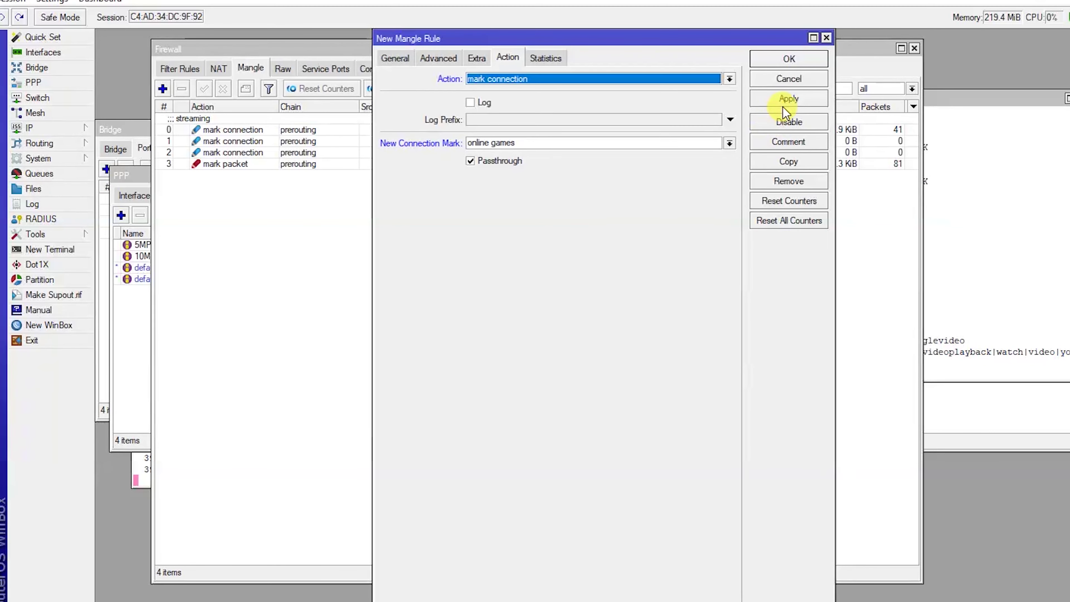
{"action": "left_click", "coordinate": [788, 98]}
{"action": "left_click", "coordinate": [789, 61]}
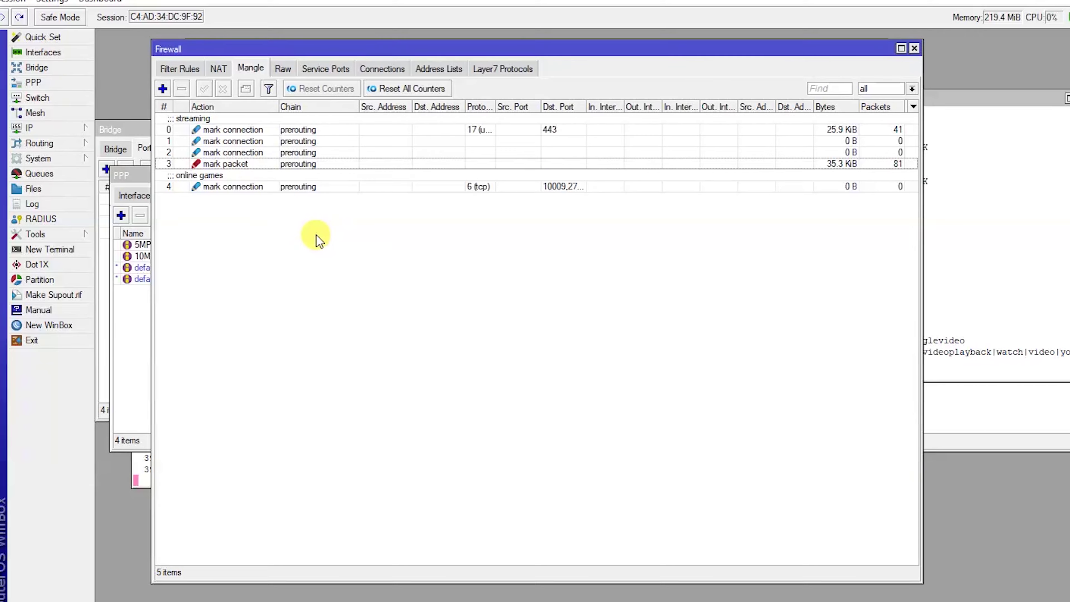
{"action": "mouse_move", "coordinate": [314, 594]}
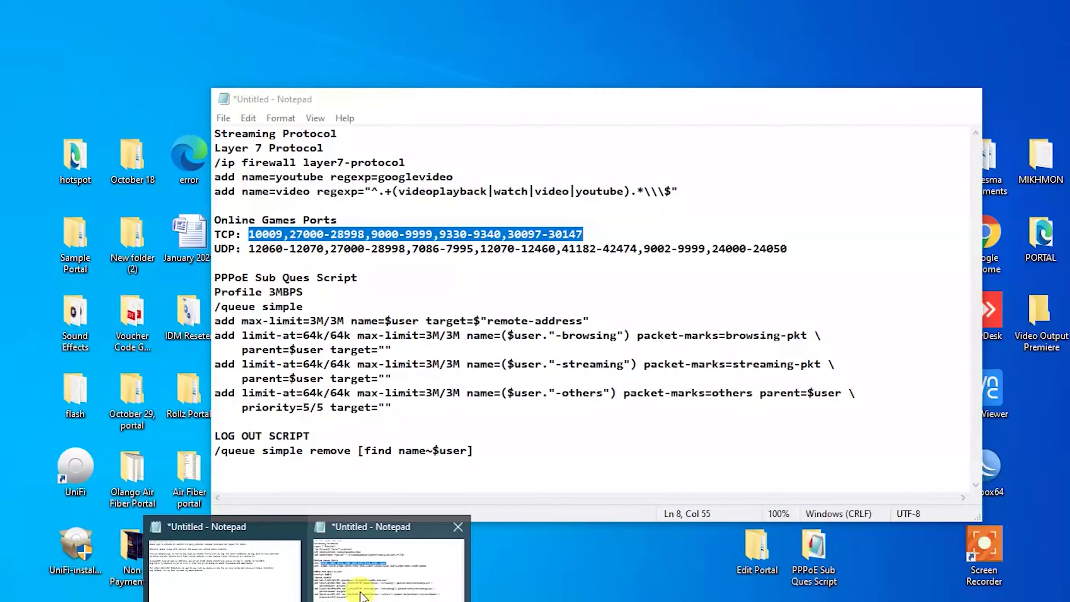
{"action": "left_click", "coordinate": [352, 515]}
{"action": "left_click_drag", "start_coordinate": [249, 249], "coordinate": [792, 249]}
{"action": "right_click", "coordinate": [316, 251]}
{"action": "left_click", "coordinate": [353, 299]}
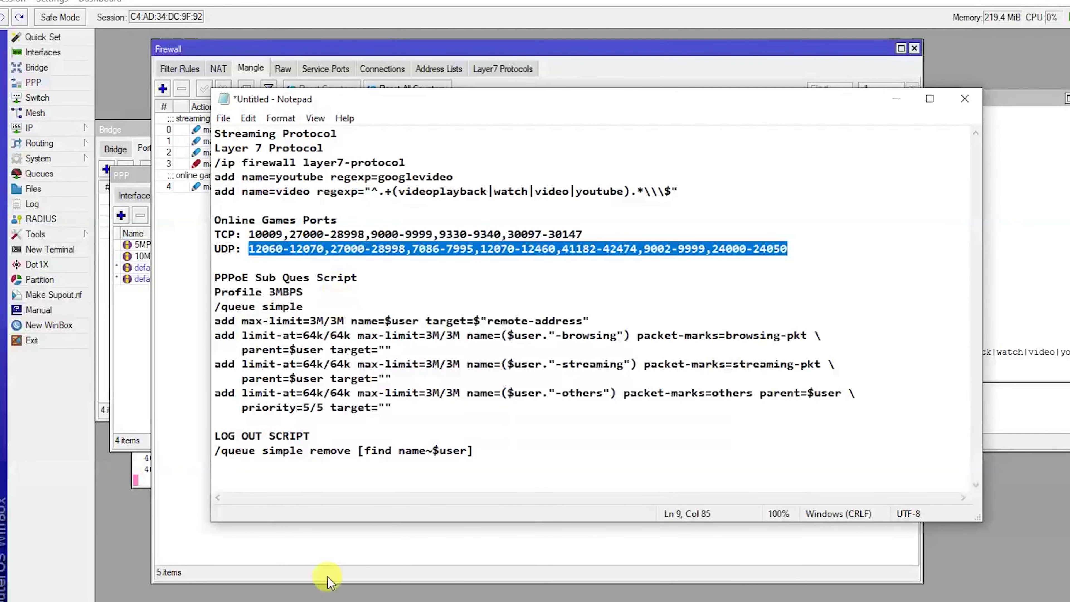
{"action": "left_click", "coordinate": [163, 89]}
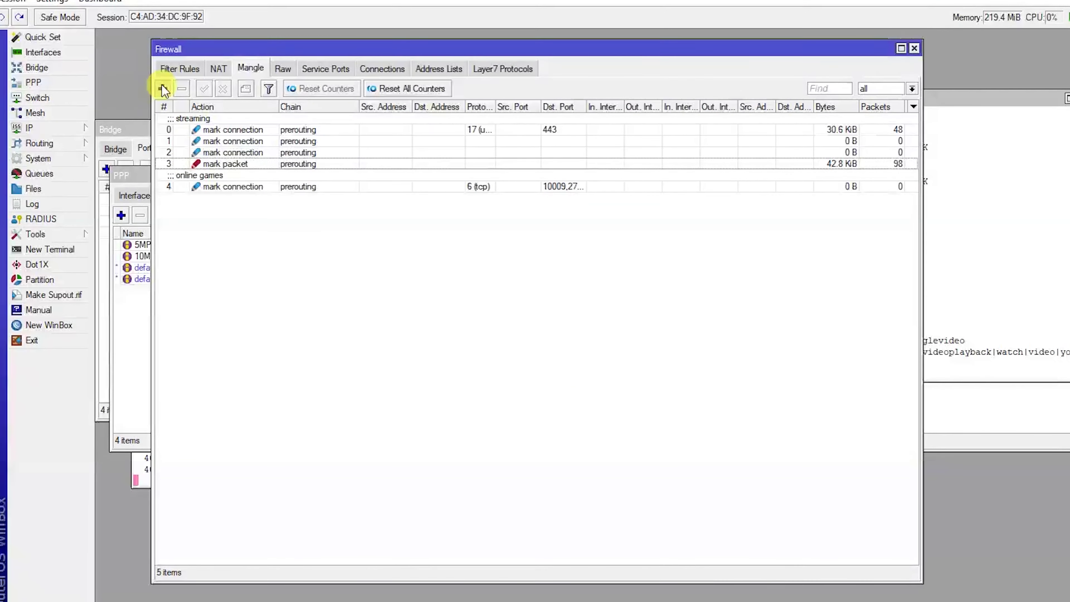
Set the new rule's protocol to udp and paste the UDP game ports as Dst. Port.
{"action": "left_click", "coordinate": [396, 57]}
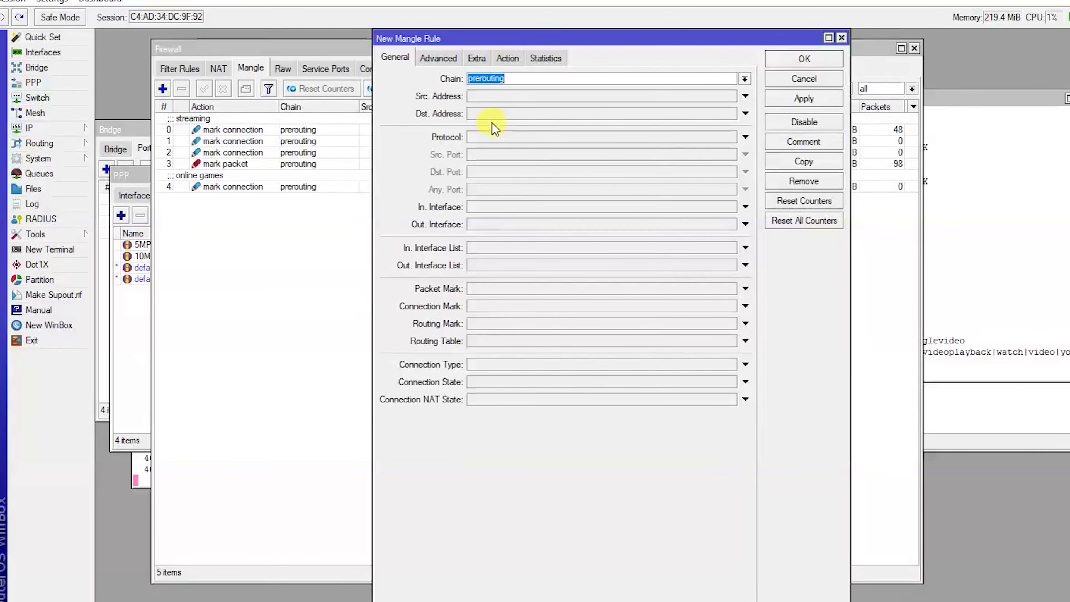
{"action": "left_click", "coordinate": [515, 78]}
{"action": "left_click", "coordinate": [490, 137]}
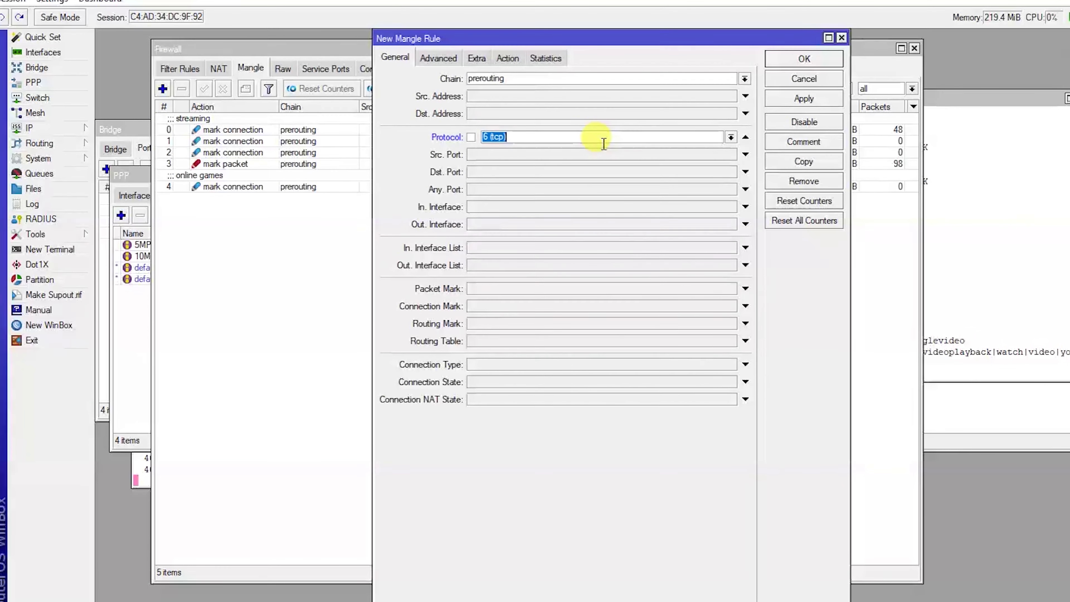
{"action": "left_click", "coordinate": [731, 137]}
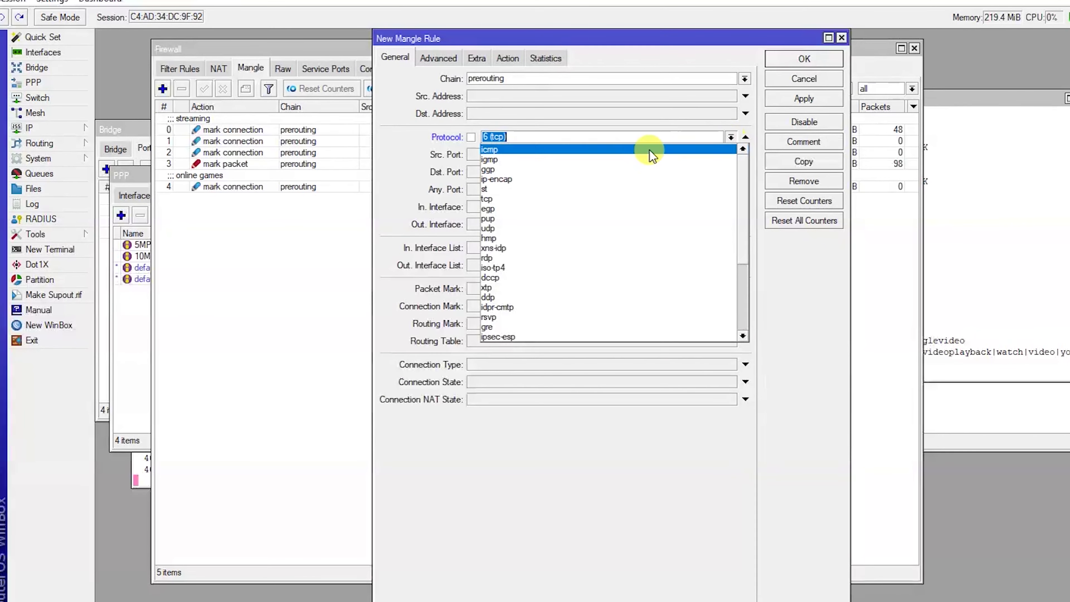
{"action": "left_click", "coordinate": [505, 230]}
{"action": "left_click", "coordinate": [513, 172]}
{"action": "right_click", "coordinate": [513, 172]}
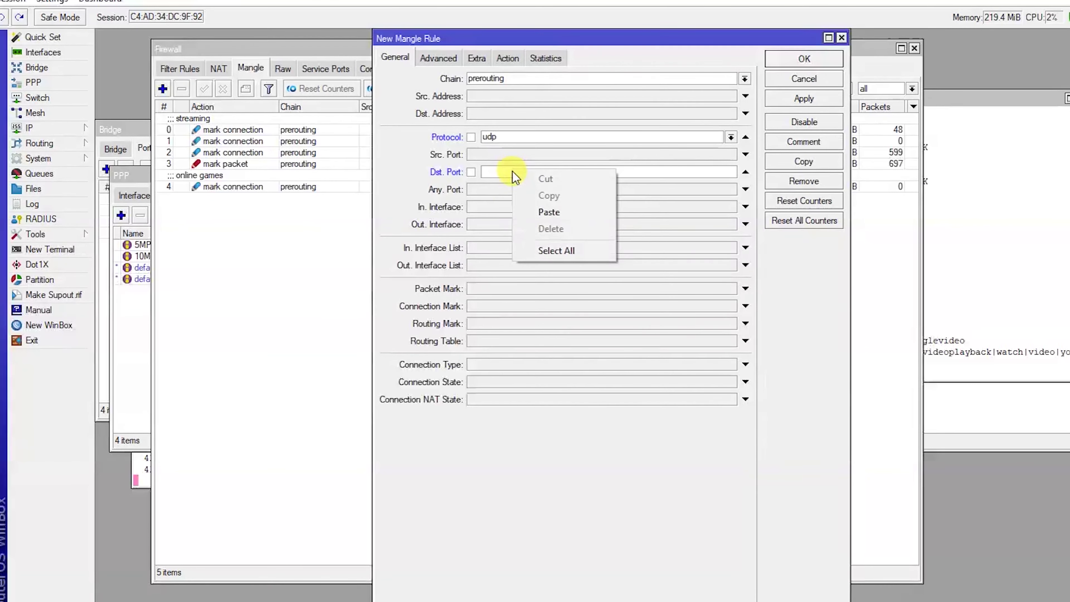
{"action": "left_click", "coordinate": [541, 213]}
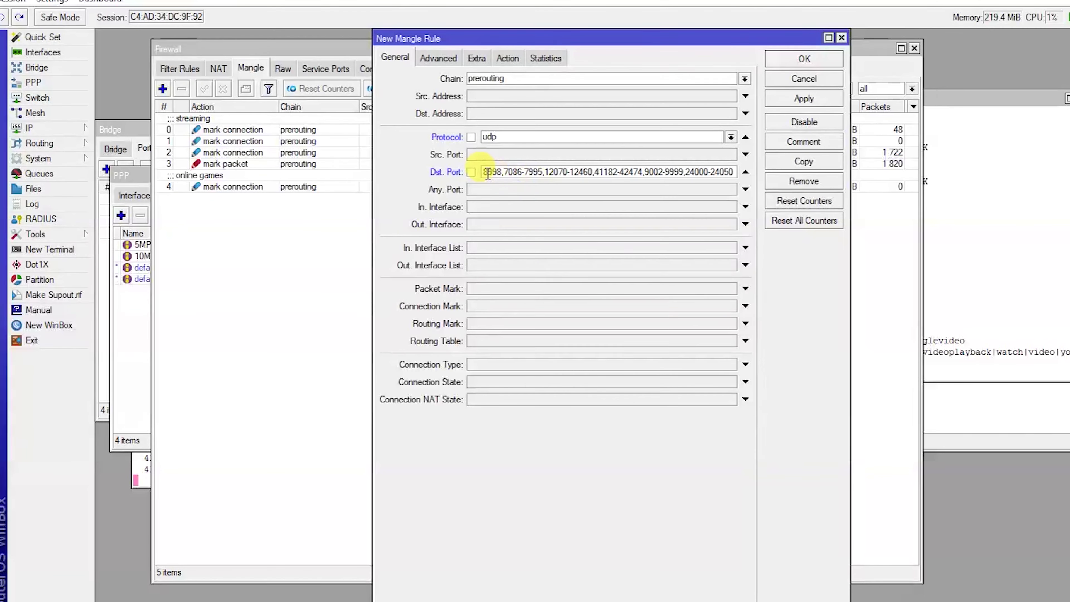
Make the rule mark connections 'online games' and apply it.
{"action": "left_click", "coordinate": [507, 58]}
{"action": "left_click", "coordinate": [484, 78]}
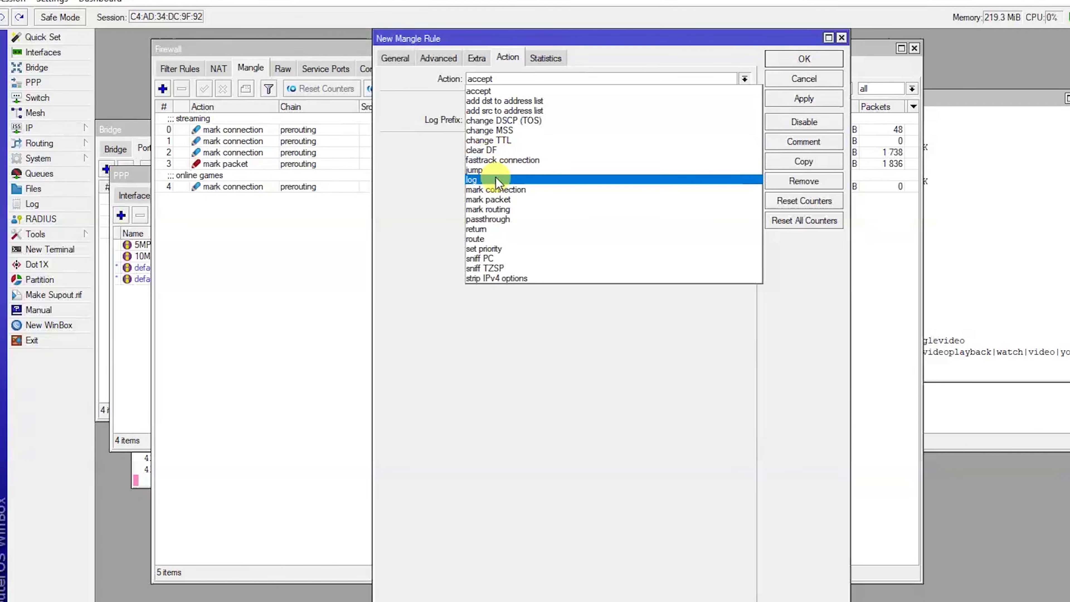
{"action": "left_click", "coordinate": [504, 165]}
{"action": "left_click", "coordinate": [510, 143]}
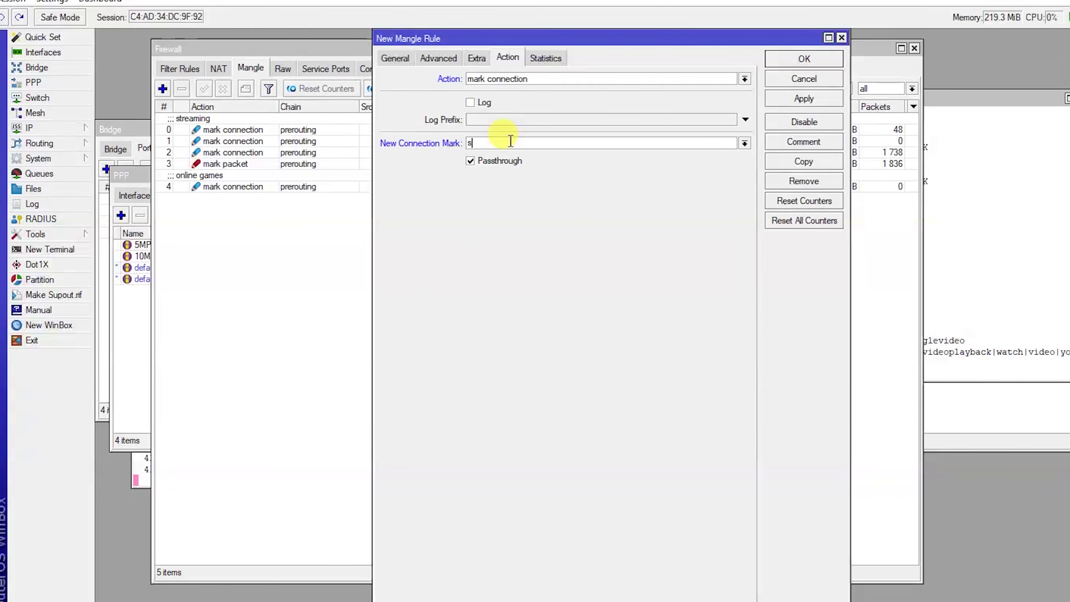
{"action": "type", "text": "online game"}
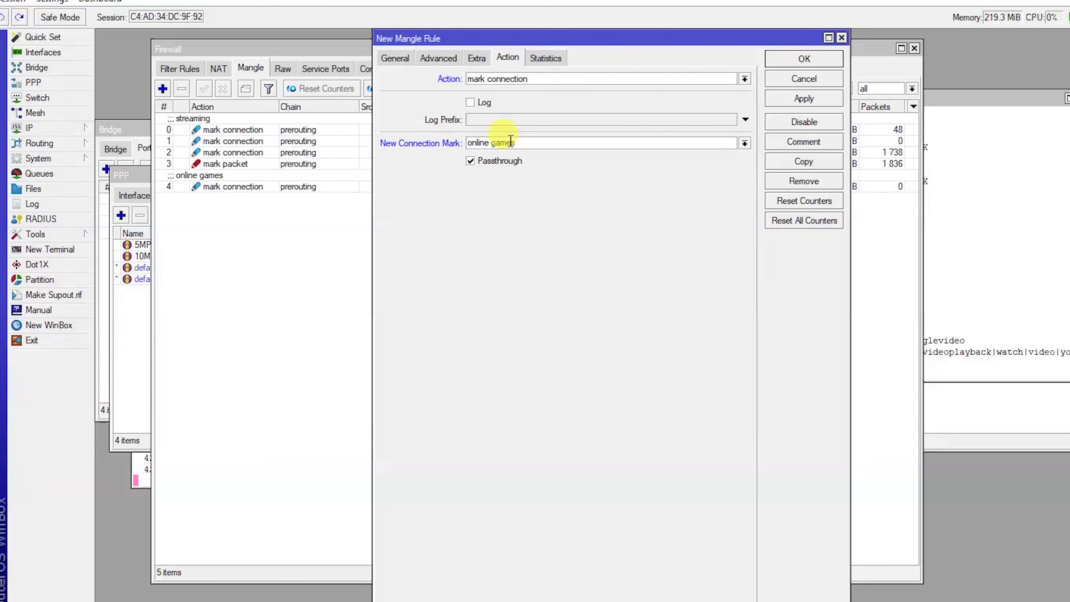
{"action": "left_click", "coordinate": [804, 99]}
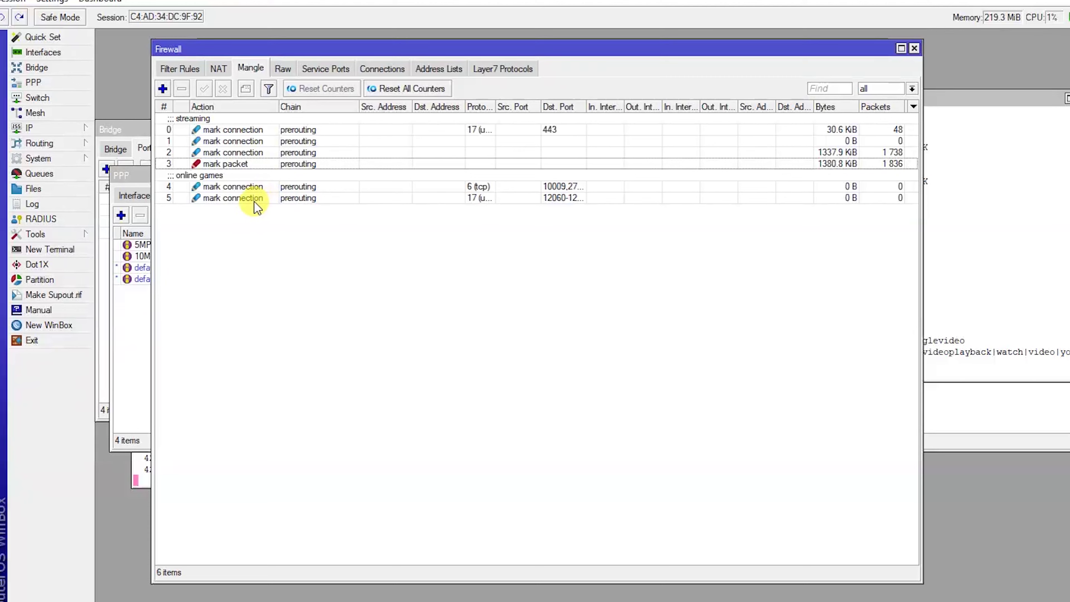
Start a new mangle rule matching connections marked online games.
{"action": "left_click", "coordinate": [163, 88]}
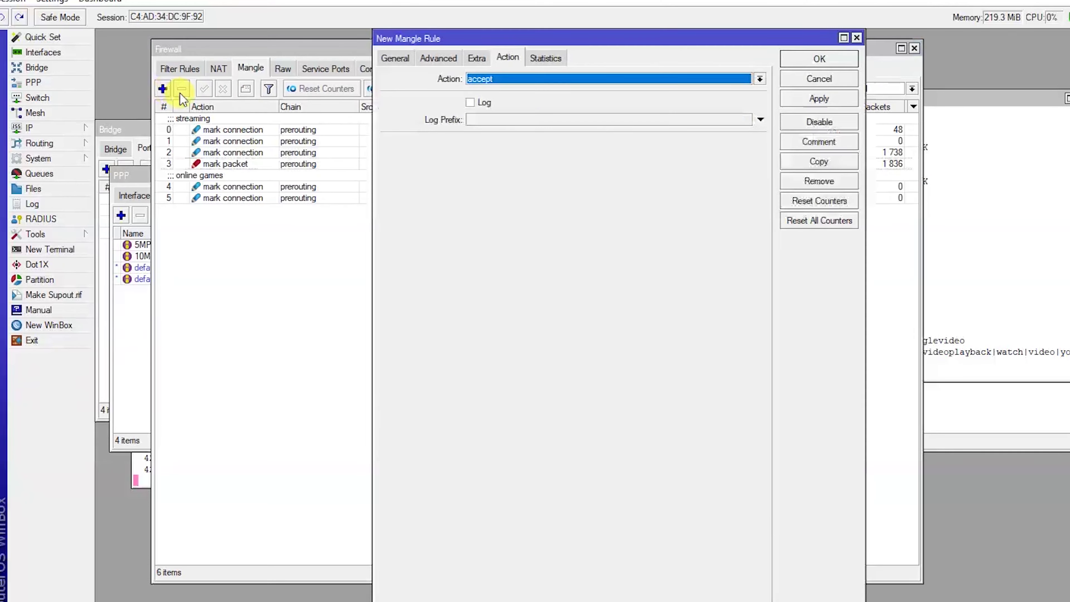
{"action": "left_click", "coordinate": [389, 58]}
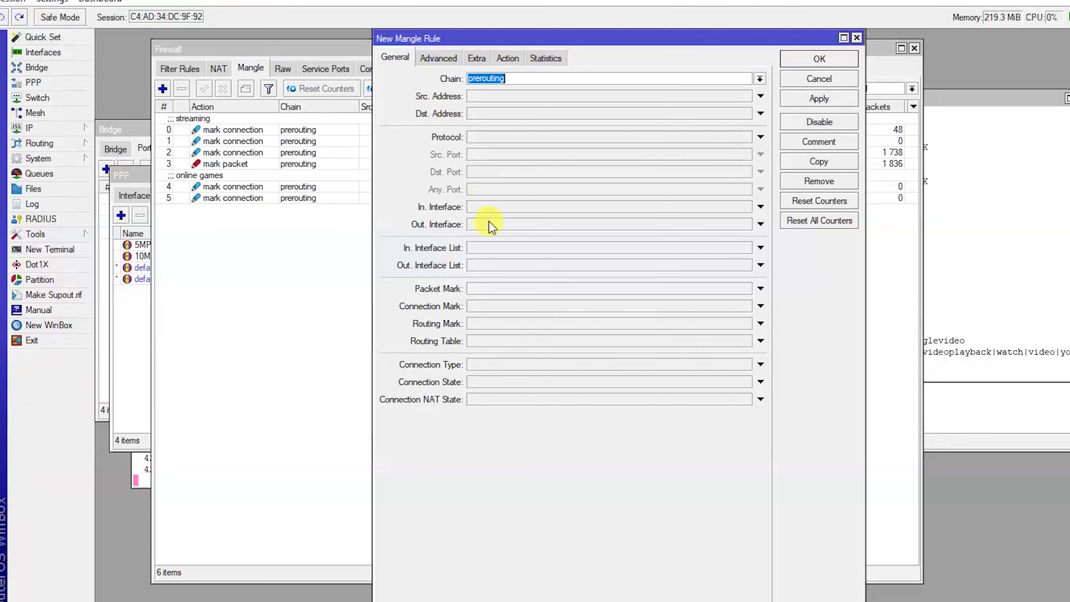
{"action": "left_click", "coordinate": [522, 306]}
{"action": "left_click", "coordinate": [745, 306]}
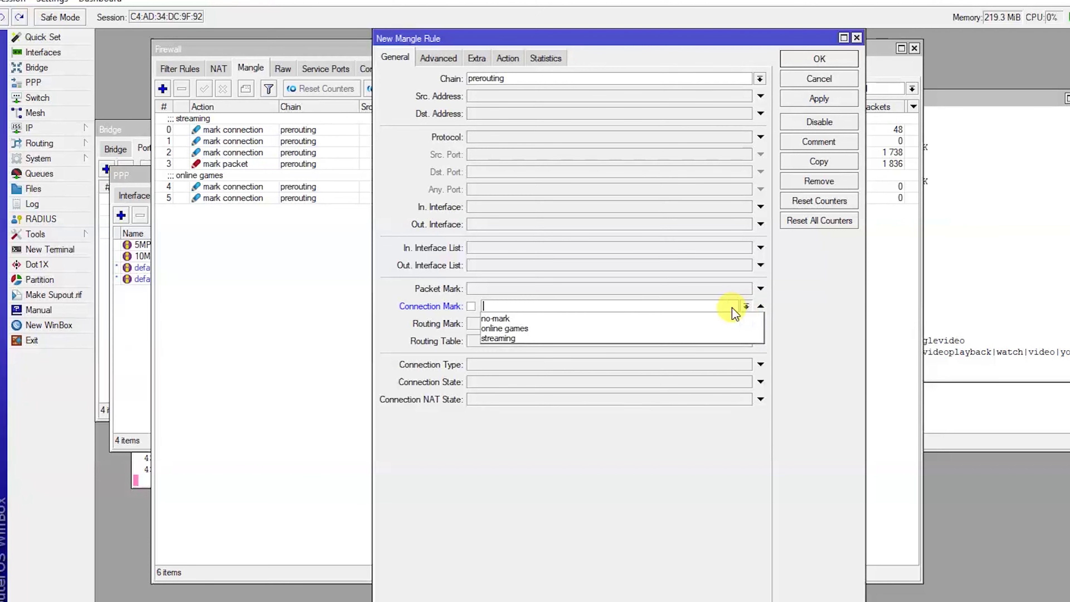
{"action": "left_click", "coordinate": [611, 328]}
Mark packets 'online_games-pkt' with passthrough off and save the rule.
{"action": "left_click", "coordinate": [507, 58]}
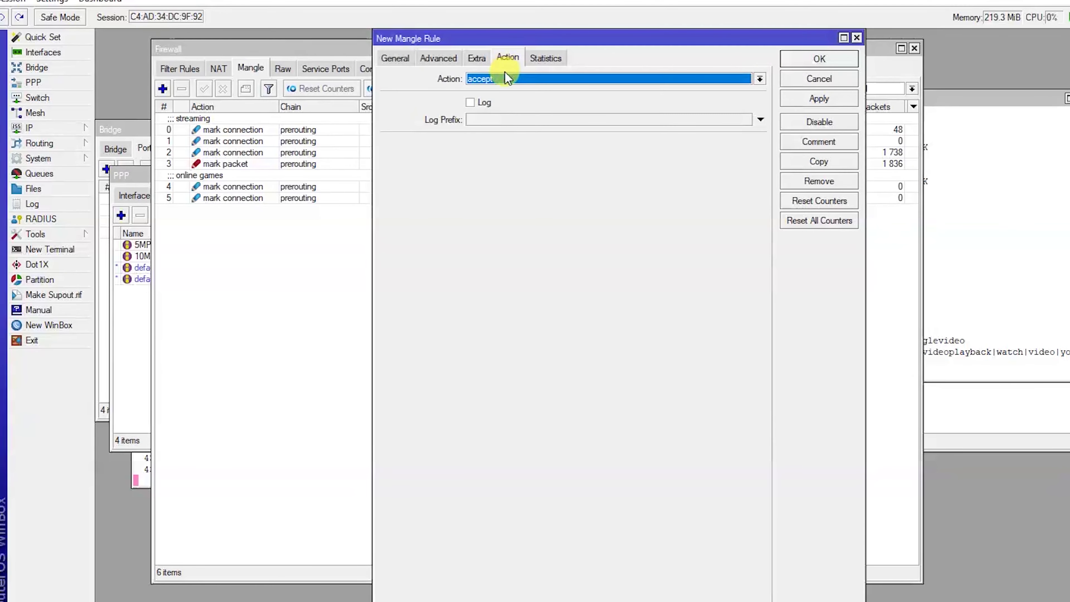
{"action": "left_click", "coordinate": [505, 80]}
{"action": "left_click", "coordinate": [488, 199]}
{"action": "left_click", "coordinate": [497, 143]}
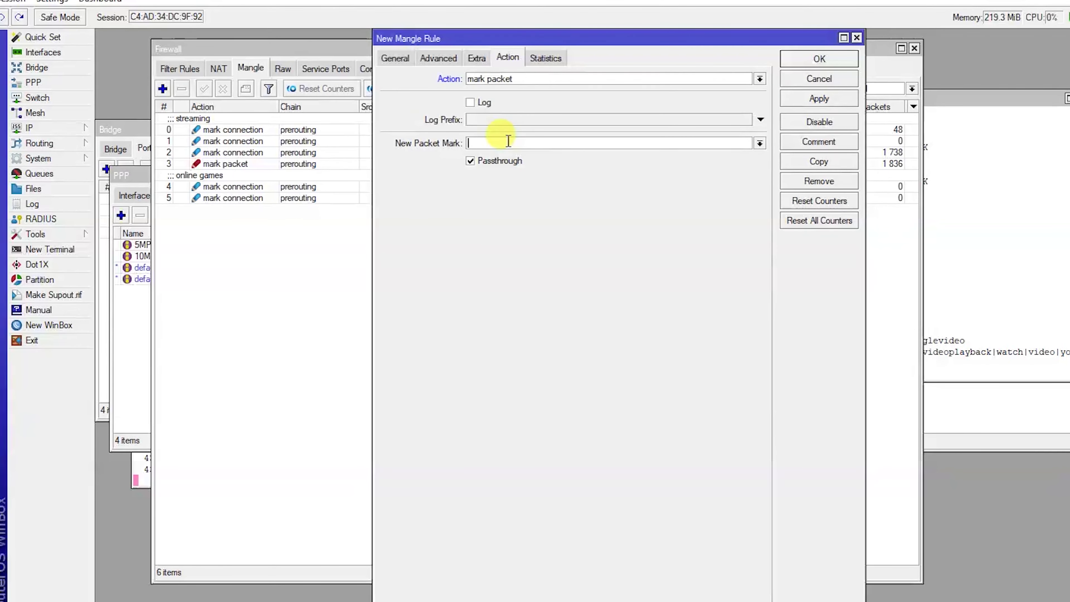
{"action": "type", "text": "online-"}
{"action": "type", "text": "gam"}
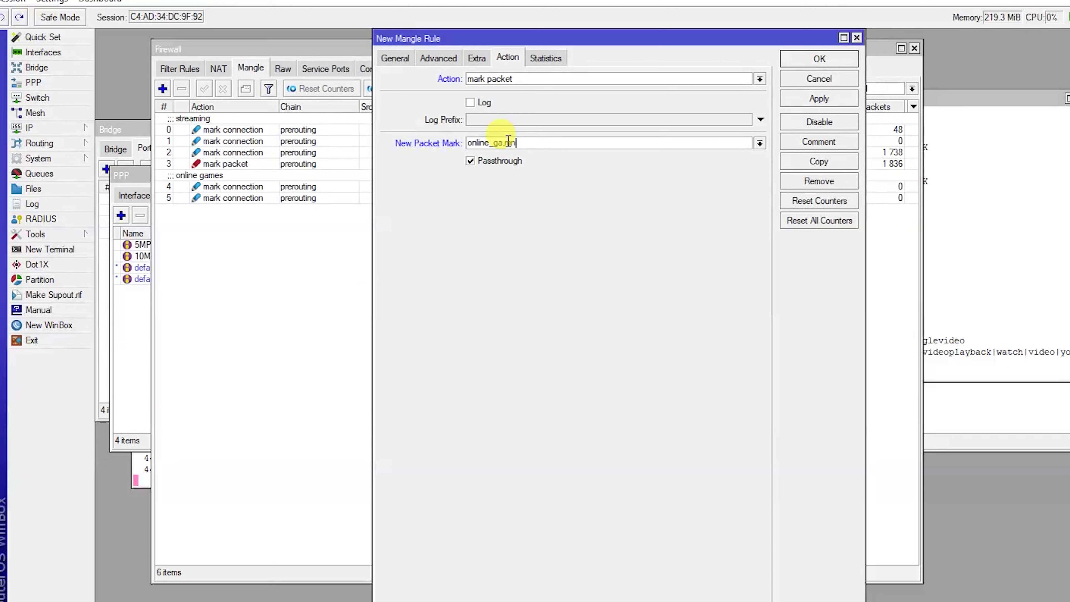
{"action": "type", "text": "es-pkt"}
{"action": "left_click", "coordinate": [480, 162]}
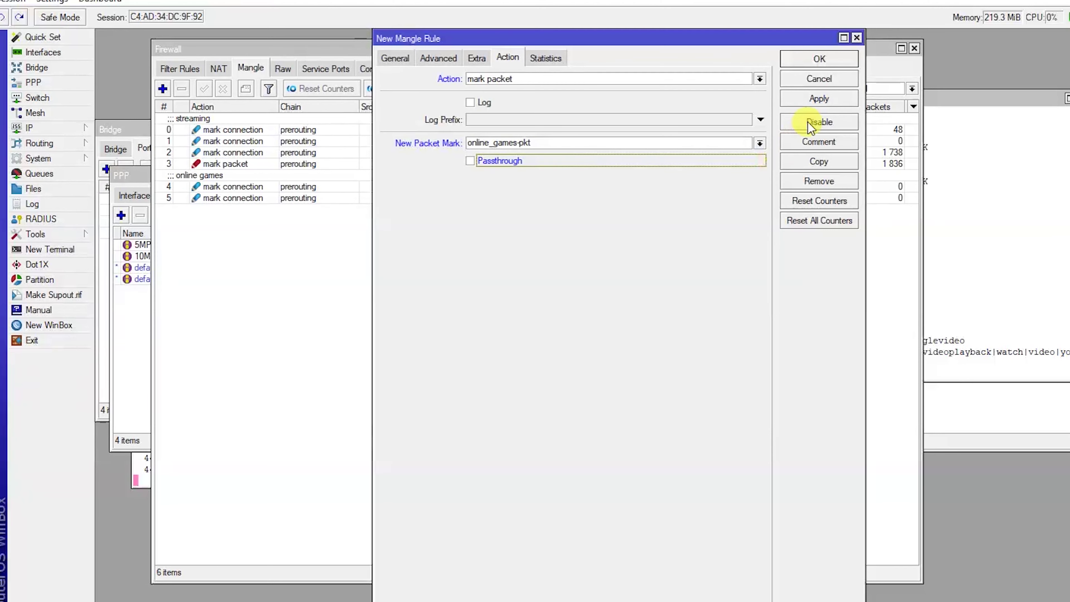
{"action": "left_click", "coordinate": [819, 99]}
{"action": "left_click", "coordinate": [820, 61]}
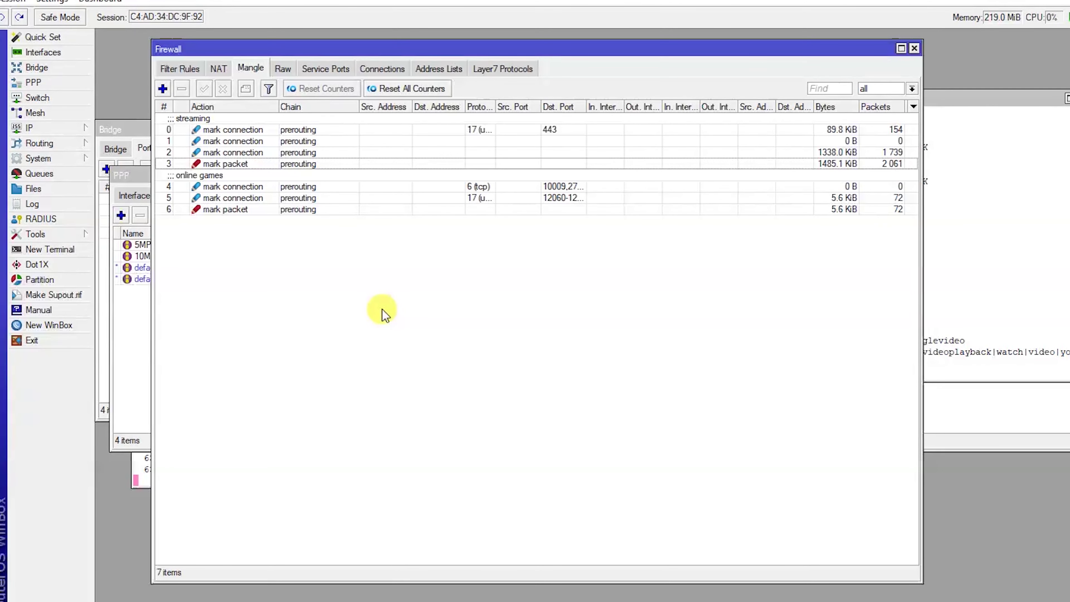
Create a prerouting rule matching tcp that marks connections 'all traffic'.
{"action": "left_click", "coordinate": [163, 89]}
{"action": "left_click", "coordinate": [523, 84]}
{"action": "left_click", "coordinate": [499, 139]}
{"action": "left_click", "coordinate": [508, 58]}
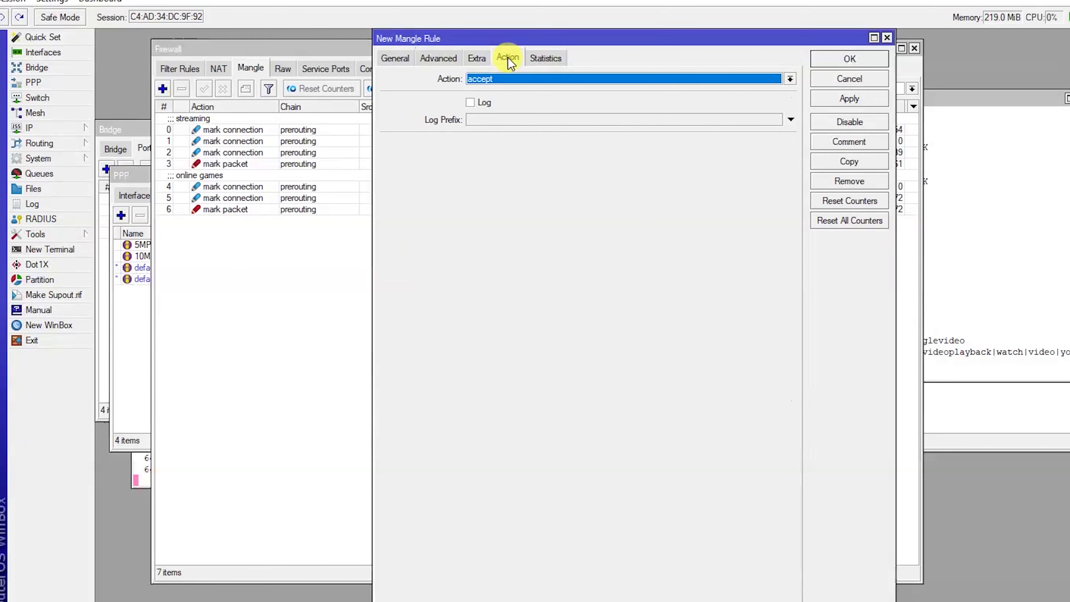
{"action": "left_click", "coordinate": [495, 80]}
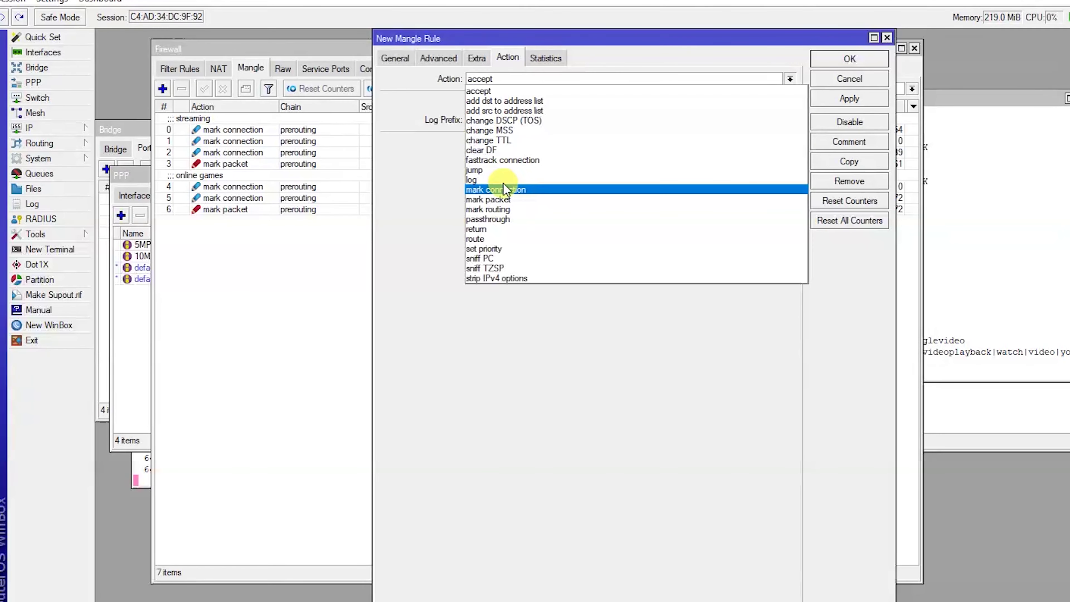
{"action": "left_click", "coordinate": [505, 191]}
{"action": "left_click", "coordinate": [512, 142]}
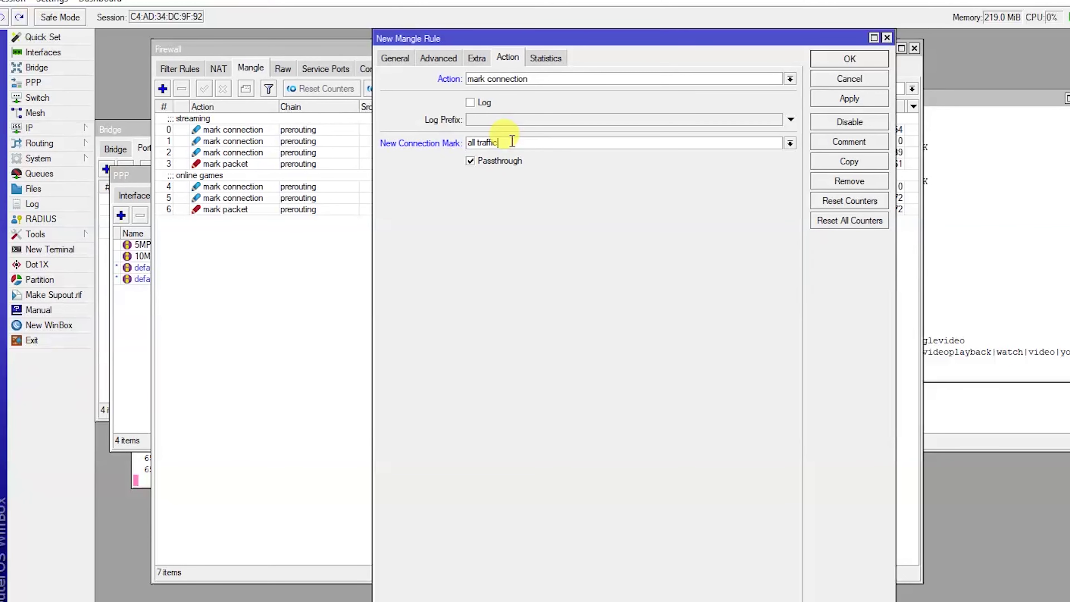
Comment the rule 'all traffic' and save it as rule 7.
{"action": "left_click", "coordinate": [849, 142]}
{"action": "type", "text": "all traffic"}
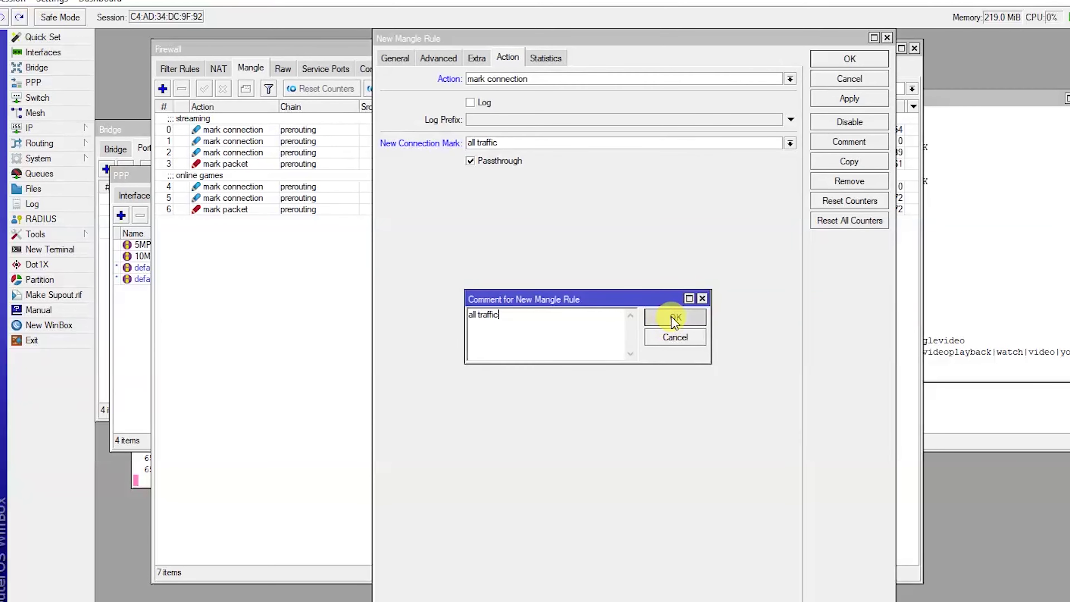
{"action": "left_click", "coordinate": [675, 317]}
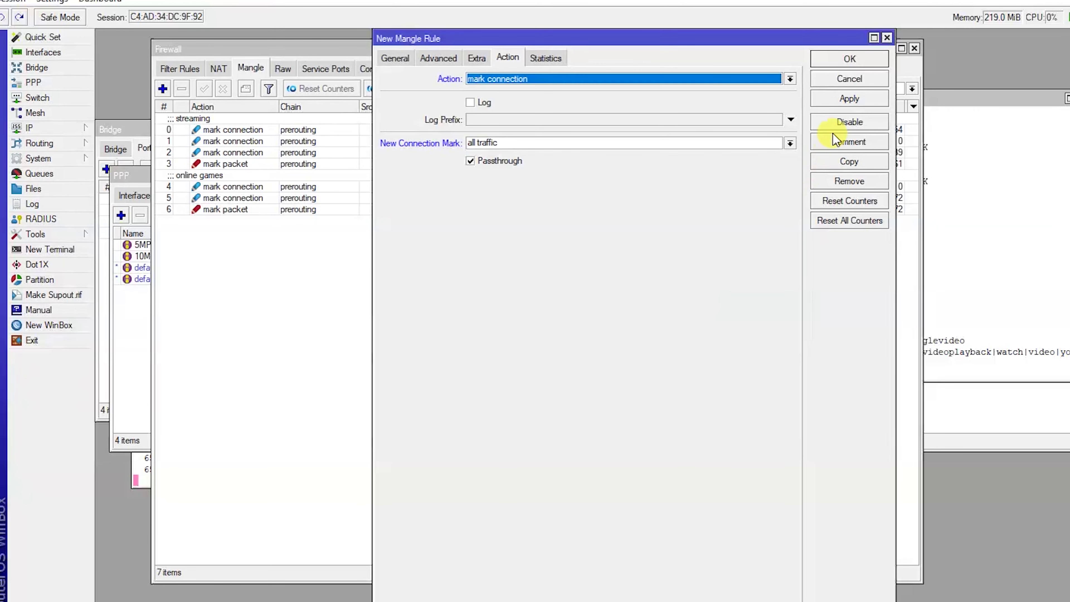
{"action": "left_click", "coordinate": [850, 58]}
{"action": "double_click", "coordinate": [233, 232]}
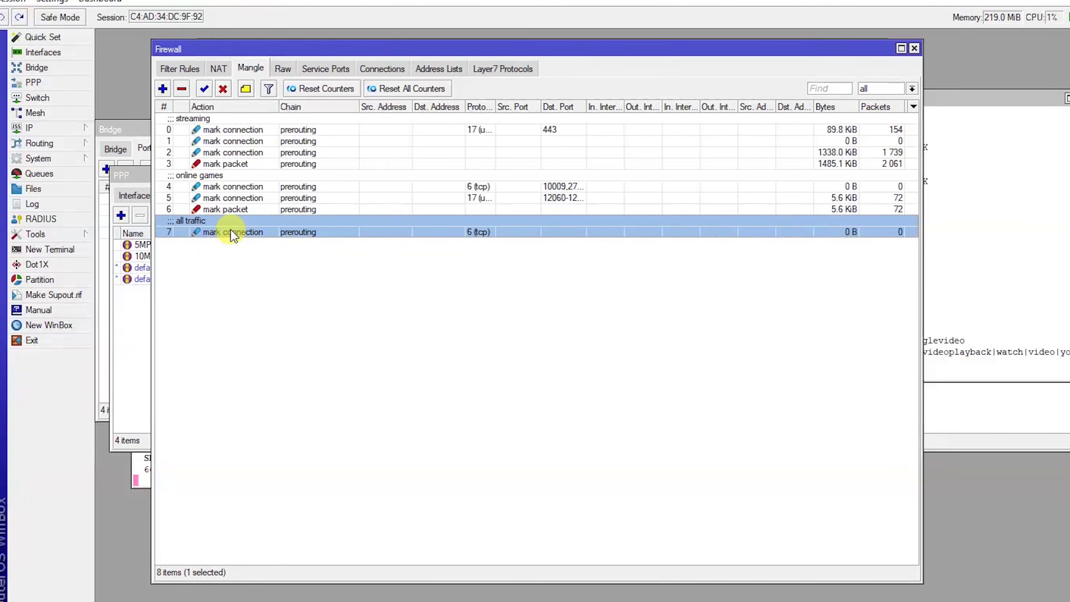
Duplicate rule 7 with protocol udp, still marking connections 'all traffic', and save it as rule 8.
{"action": "left_click", "coordinate": [871, 159]}
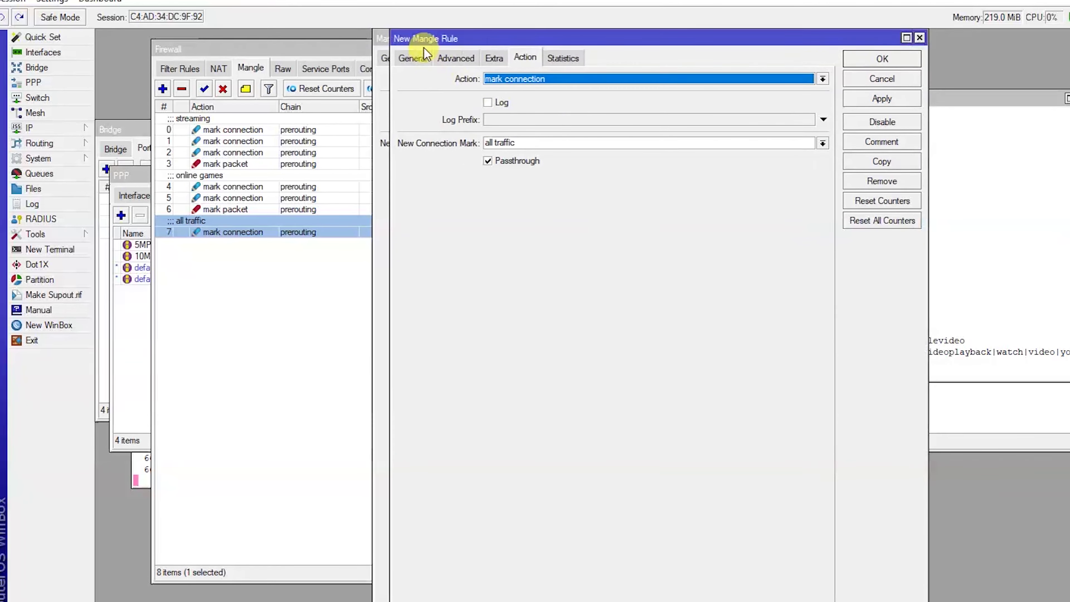
{"action": "left_click_drag", "start_coordinate": [404, 38], "coordinate": [450, 42]}
{"action": "left_click", "coordinate": [447, 67]}
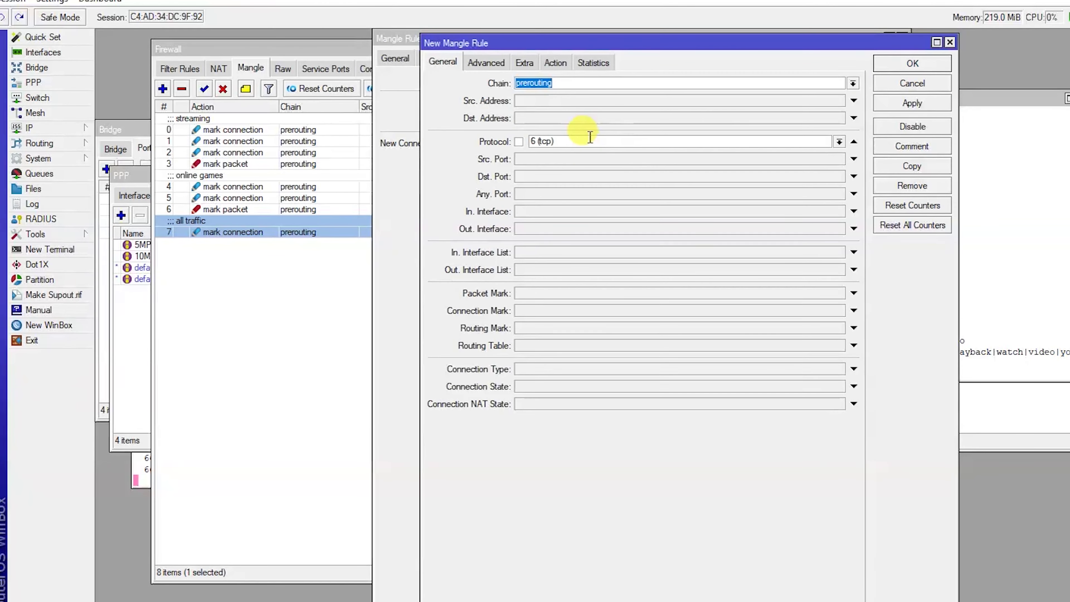
{"action": "left_click", "coordinate": [839, 142]}
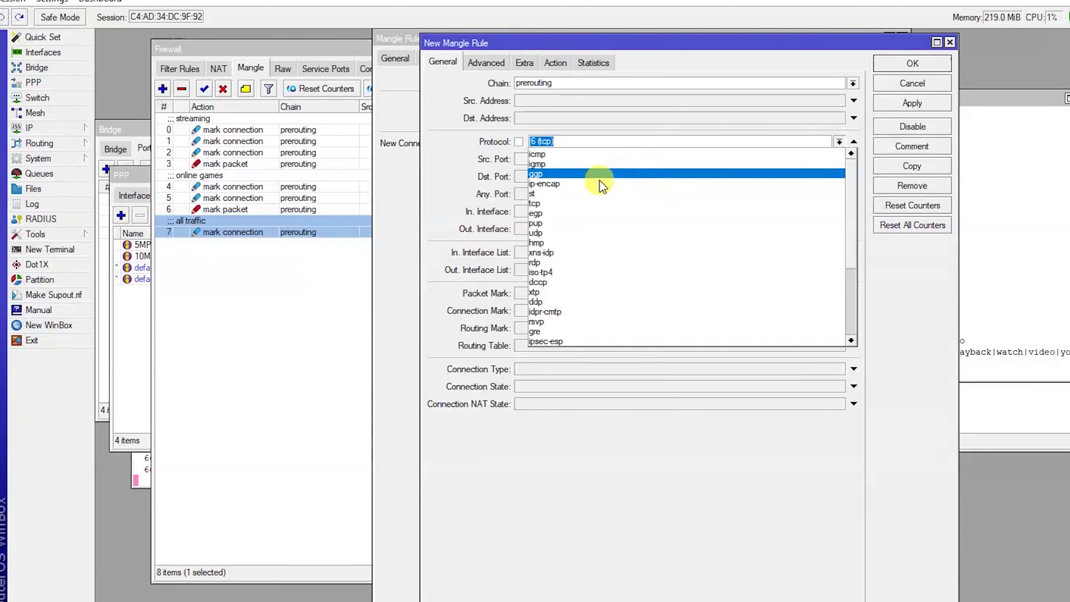
{"action": "left_click", "coordinate": [569, 231]}
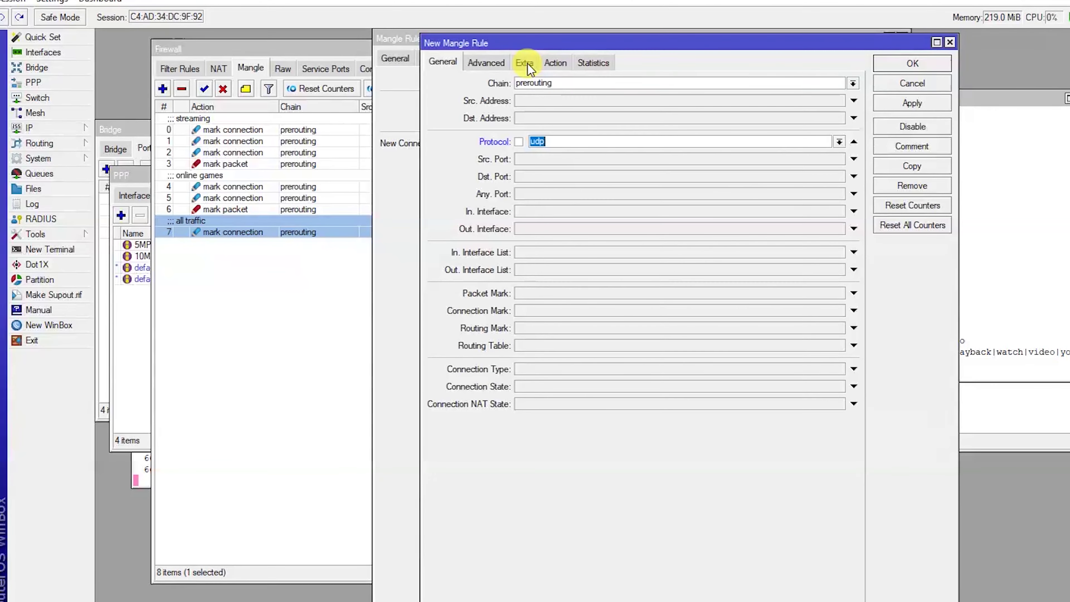
{"action": "left_click", "coordinate": [556, 63]}
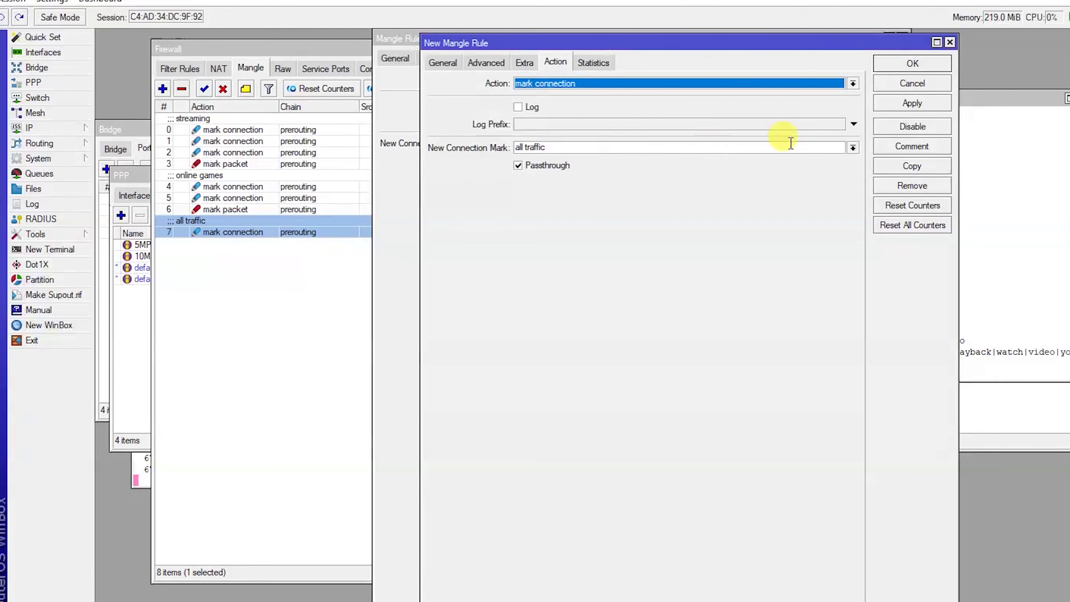
{"action": "left_click", "coordinate": [912, 147]}
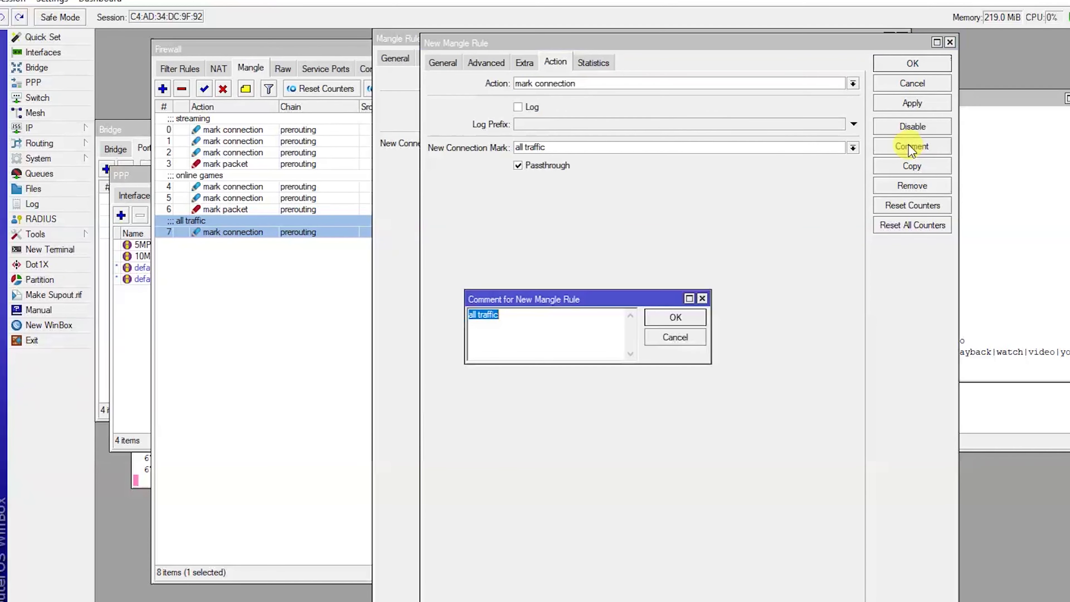
{"action": "left_click", "coordinate": [676, 337]}
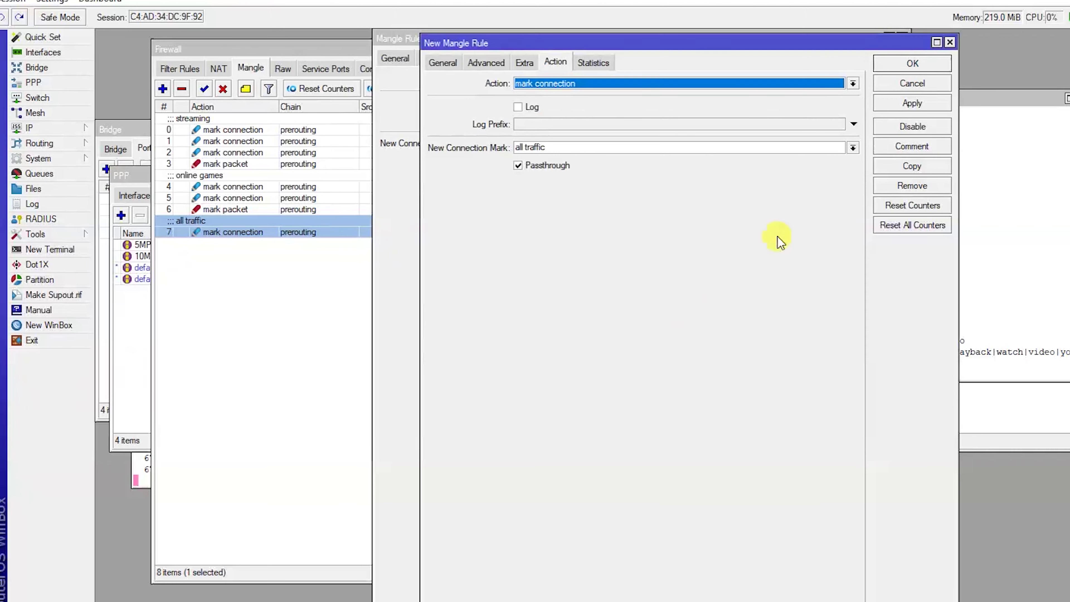
{"action": "left_click", "coordinate": [910, 102]}
{"action": "left_click", "coordinate": [912, 63]}
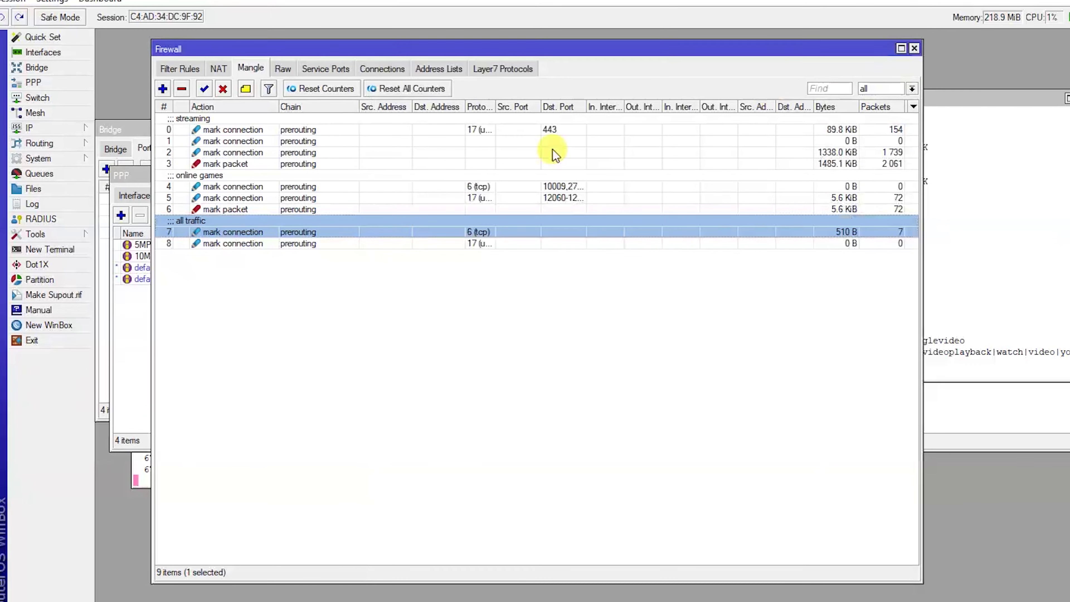
{"action": "left_click", "coordinate": [245, 256]}
Start mangle rule 9 matching the all traffic connection mark.
{"action": "left_click", "coordinate": [163, 89]}
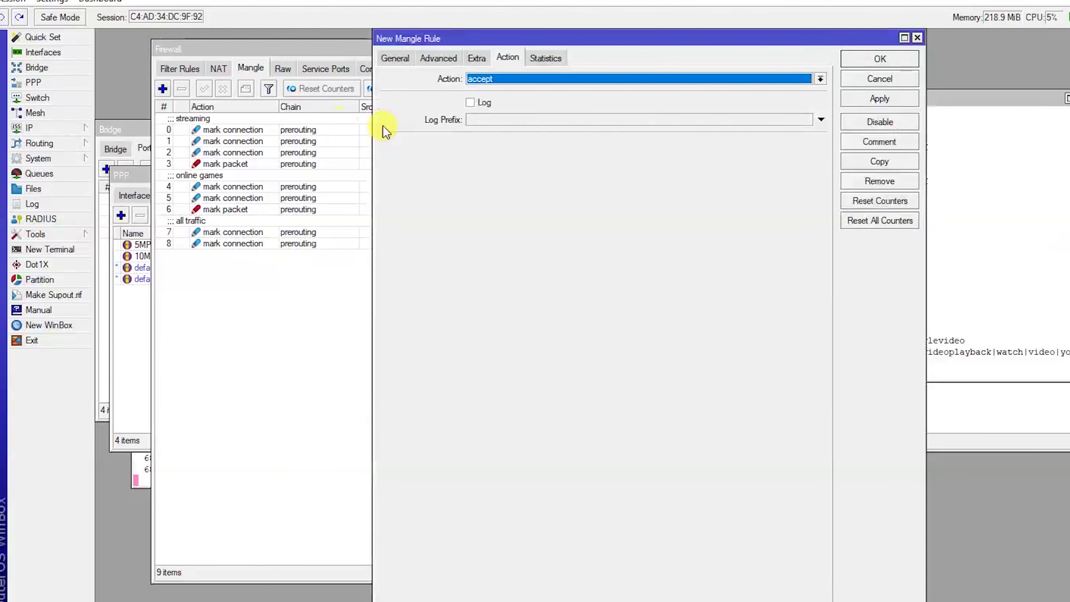
{"action": "left_click", "coordinate": [395, 58]}
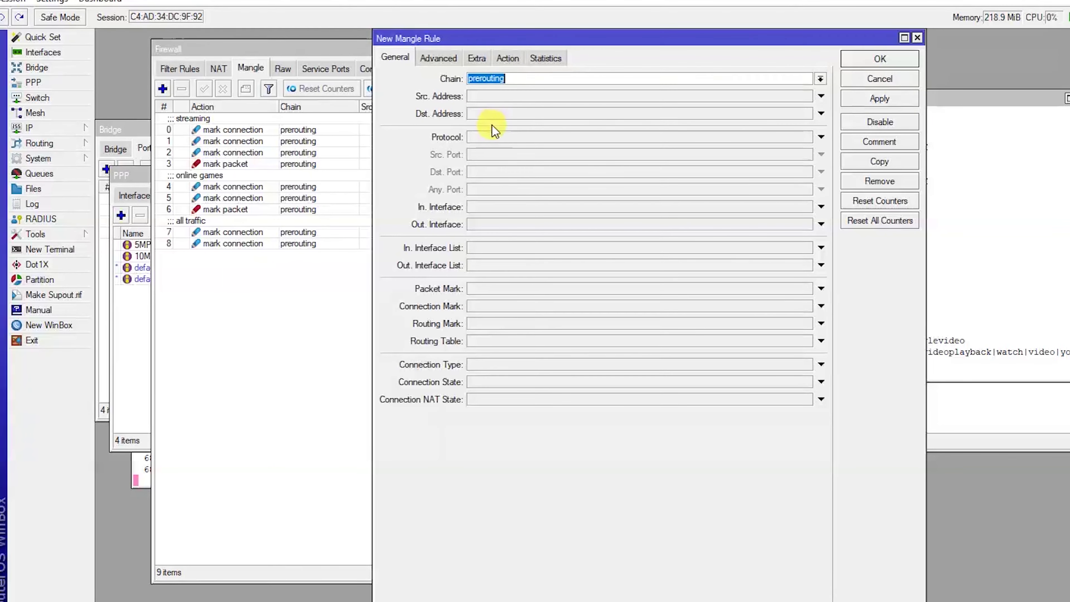
{"action": "left_click", "coordinate": [822, 305]}
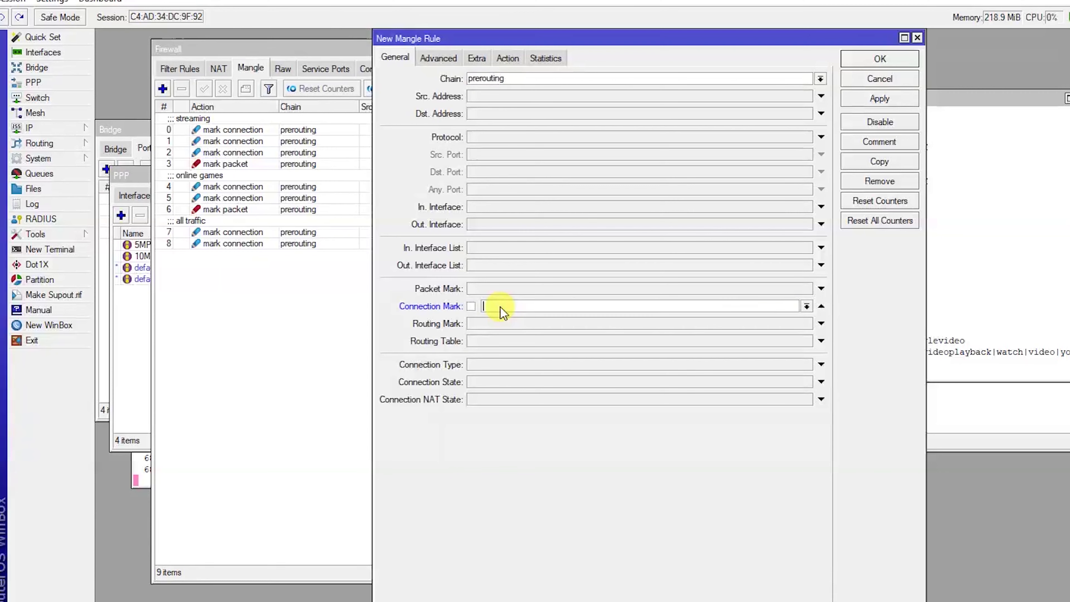
{"action": "left_click", "coordinate": [806, 306]}
{"action": "left_click", "coordinate": [596, 315]}
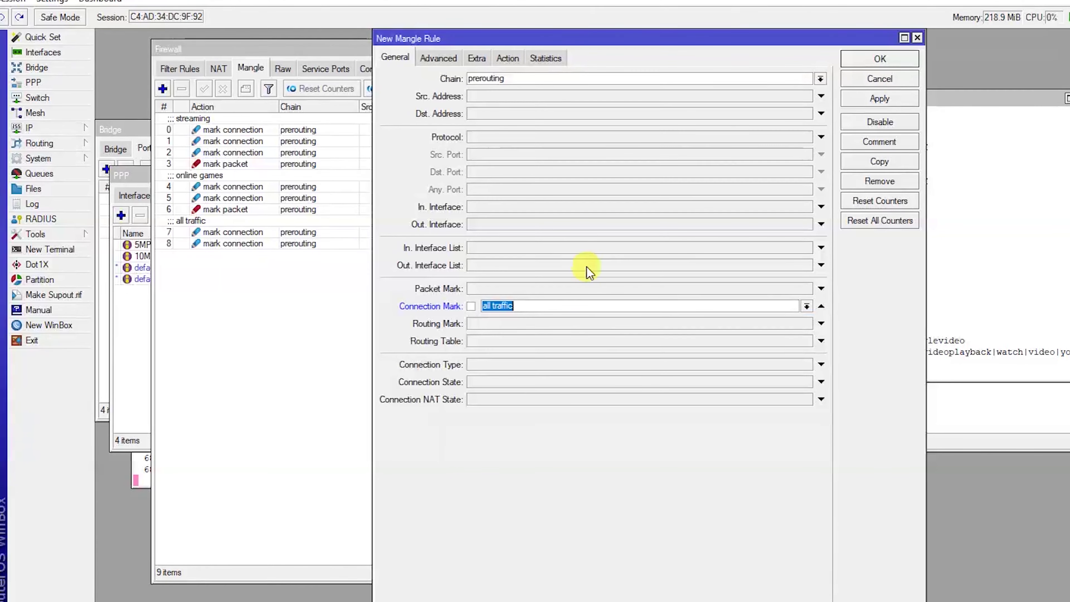
Make it mark packets as all_traffic-pkt with passthrough off, and save the rule.
{"action": "left_click", "coordinate": [507, 57]}
{"action": "left_click", "coordinate": [504, 79]}
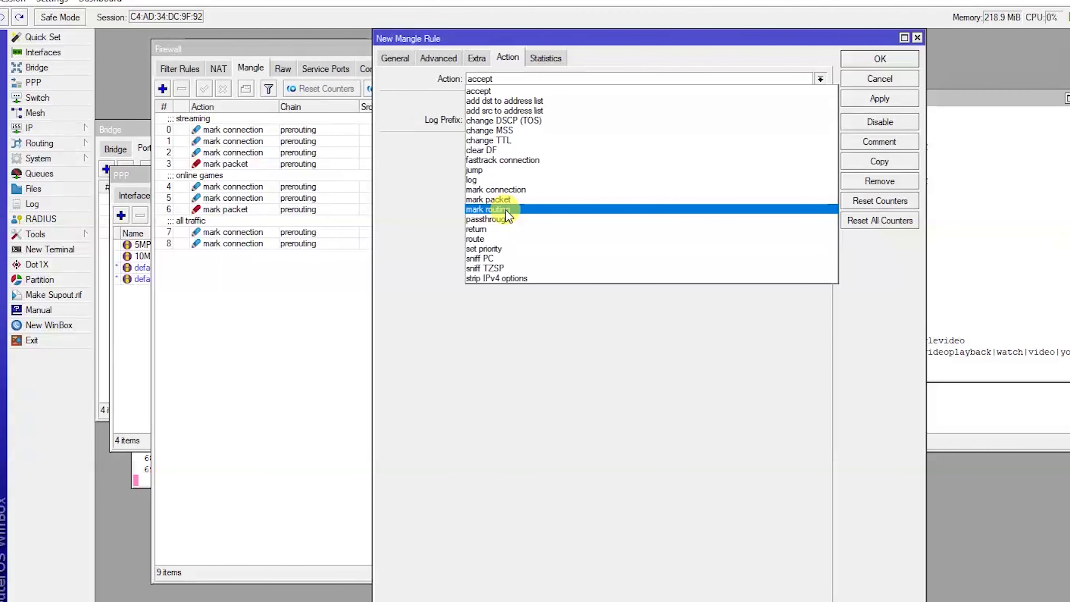
{"action": "left_click", "coordinate": [507, 199]}
{"action": "left_click", "coordinate": [514, 143]}
{"action": "type", "text": "all-"}
{"action": "key", "text": "BackSpace"}
{"action": "type", "text": "_traff"}
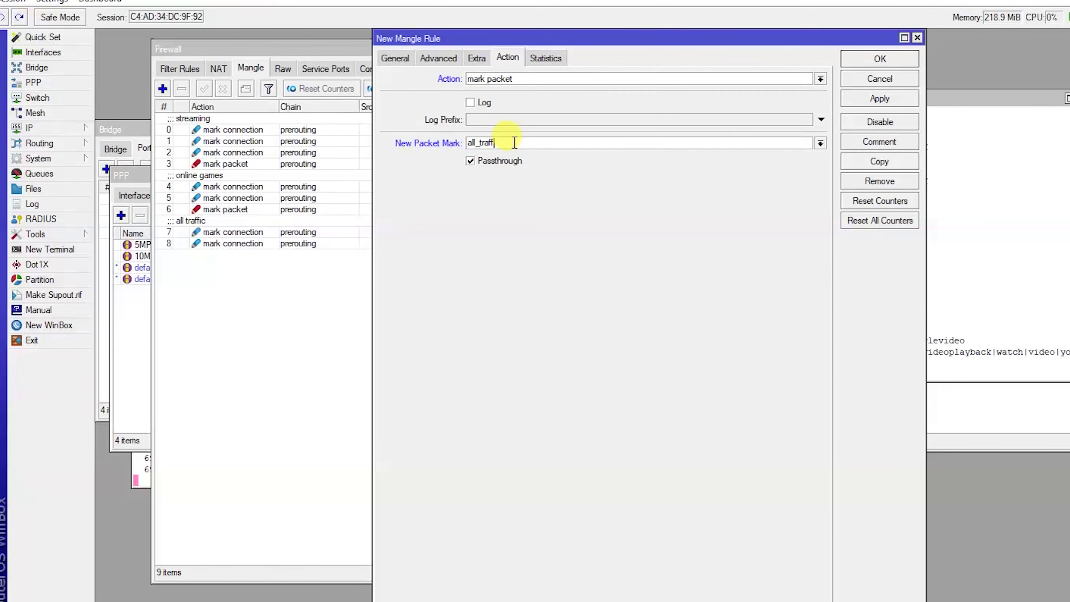
{"action": "key", "text": "BackSpace"}
{"action": "key", "text": "BackSpace"}
{"action": "type", "text": "ic-pkt"}
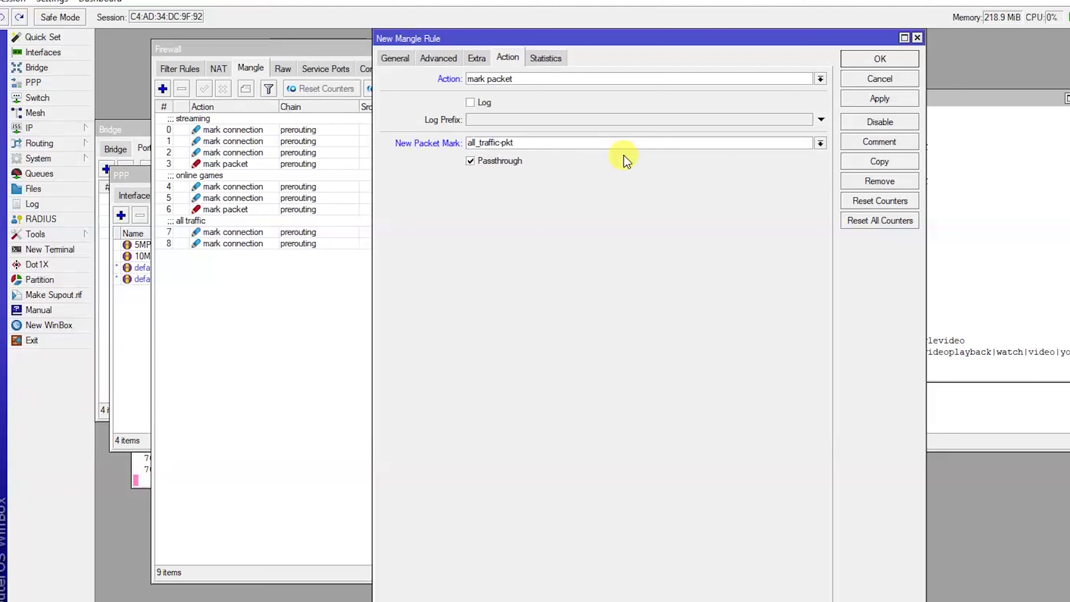
{"action": "left_click", "coordinate": [503, 161]}
{"action": "left_click", "coordinate": [879, 99]}
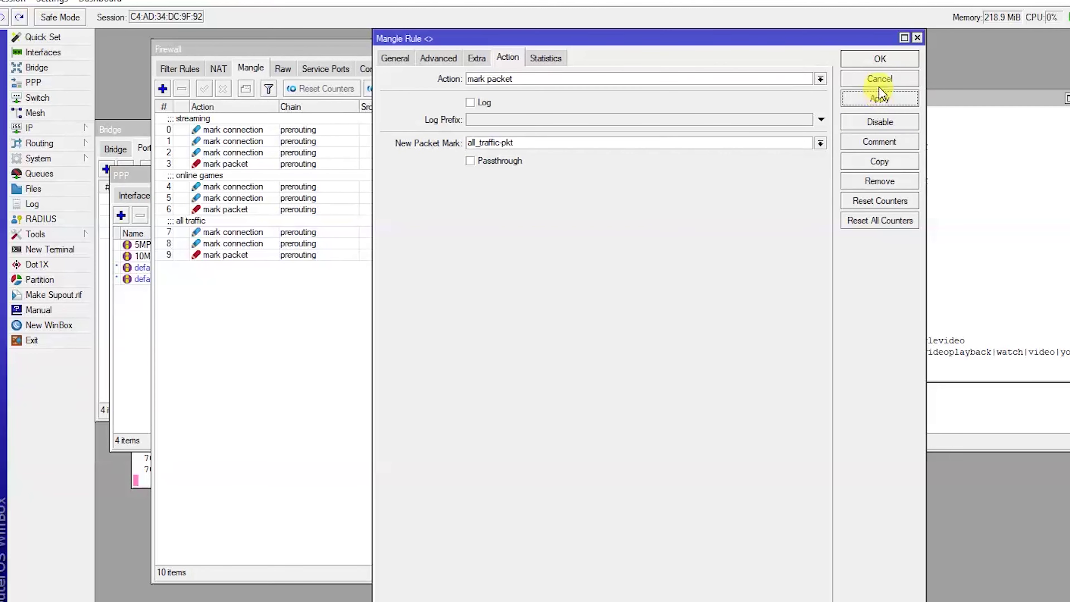
{"action": "left_click", "coordinate": [884, 60]}
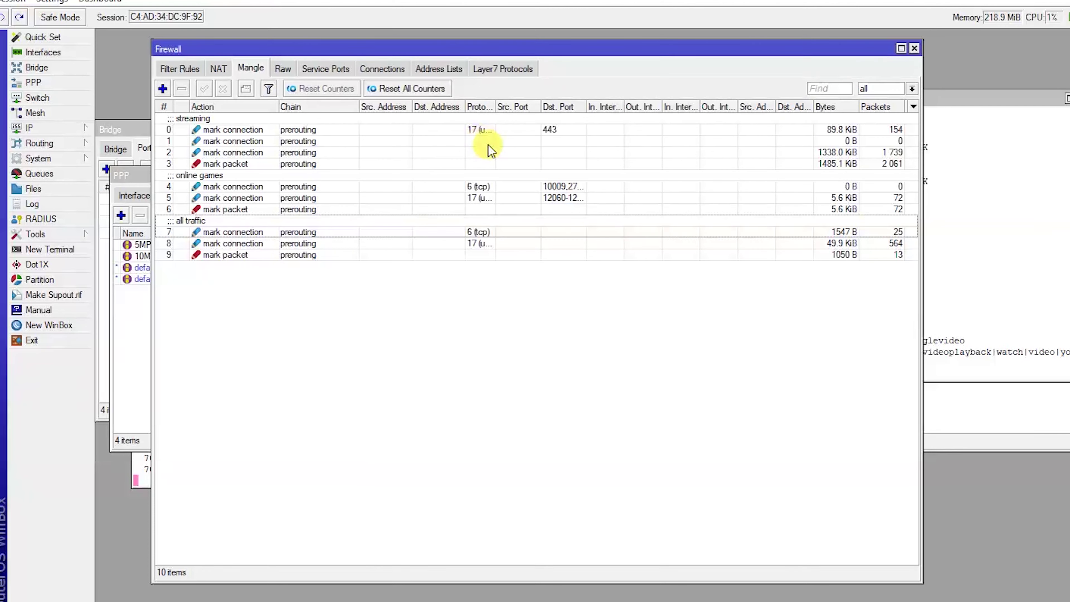
Check the packet counters of all traffic rules 7 and 8.
{"action": "left_click_drag", "start_coordinate": [357, 48], "coordinate": [361, 54]}
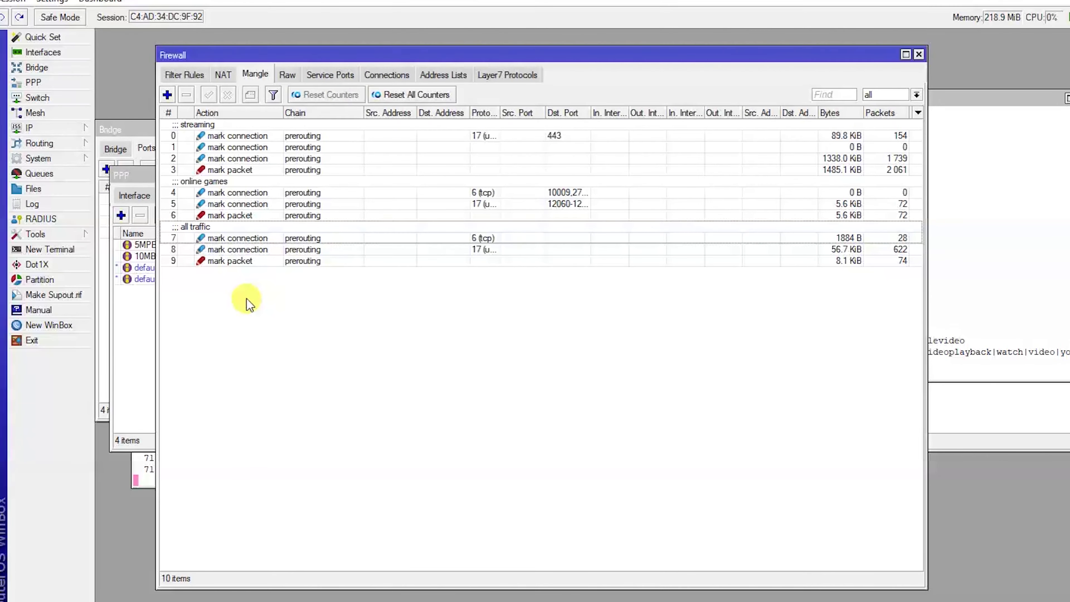
{"action": "left_click", "coordinate": [247, 239]}
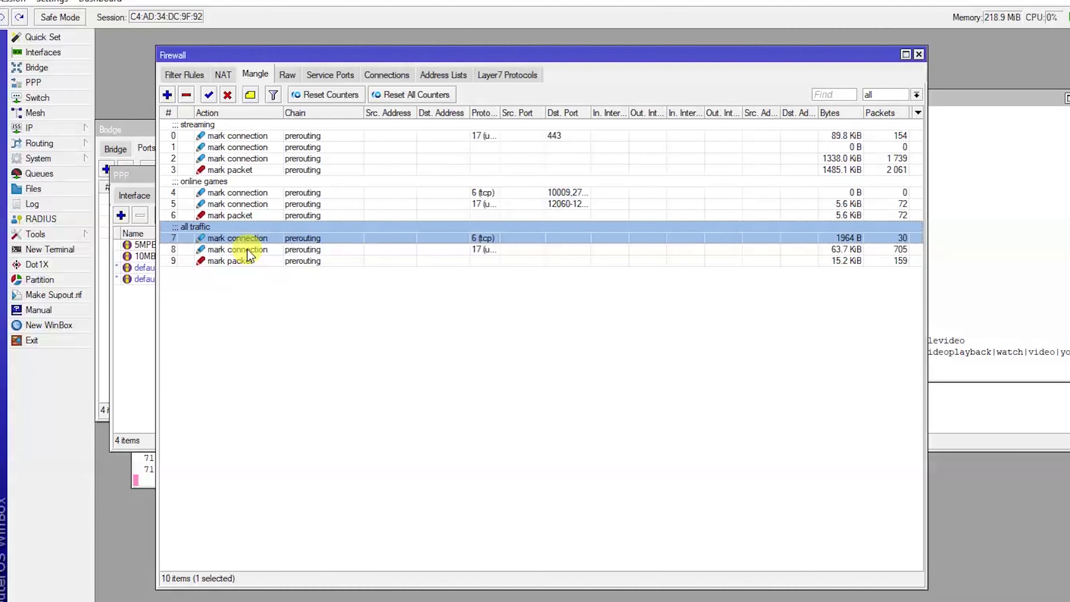
{"action": "left_click", "coordinate": [247, 249]}
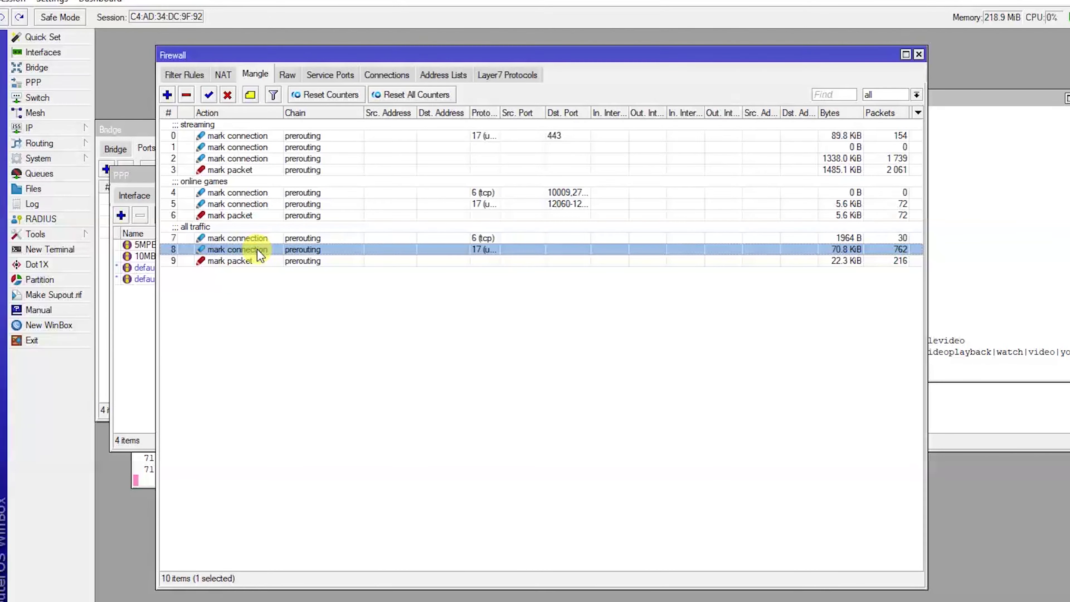
{"action": "left_click", "coordinate": [261, 238]}
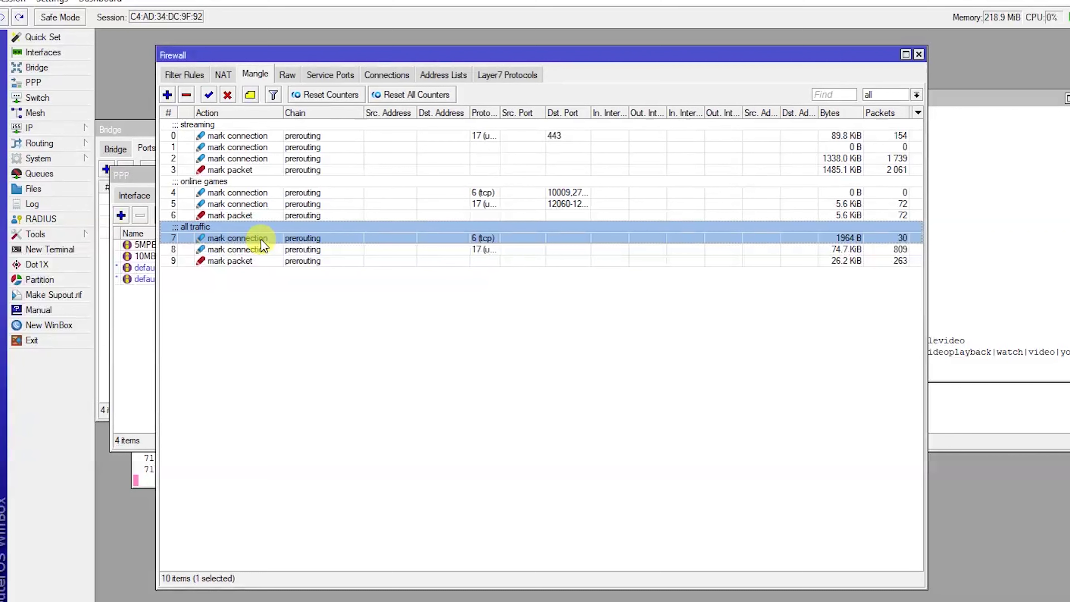
{"action": "left_click", "coordinate": [261, 249]}
{"action": "left_click", "coordinate": [261, 239]}
Drag the three online games rules to the top of the mangle list.
{"action": "left_click", "coordinate": [238, 190]}
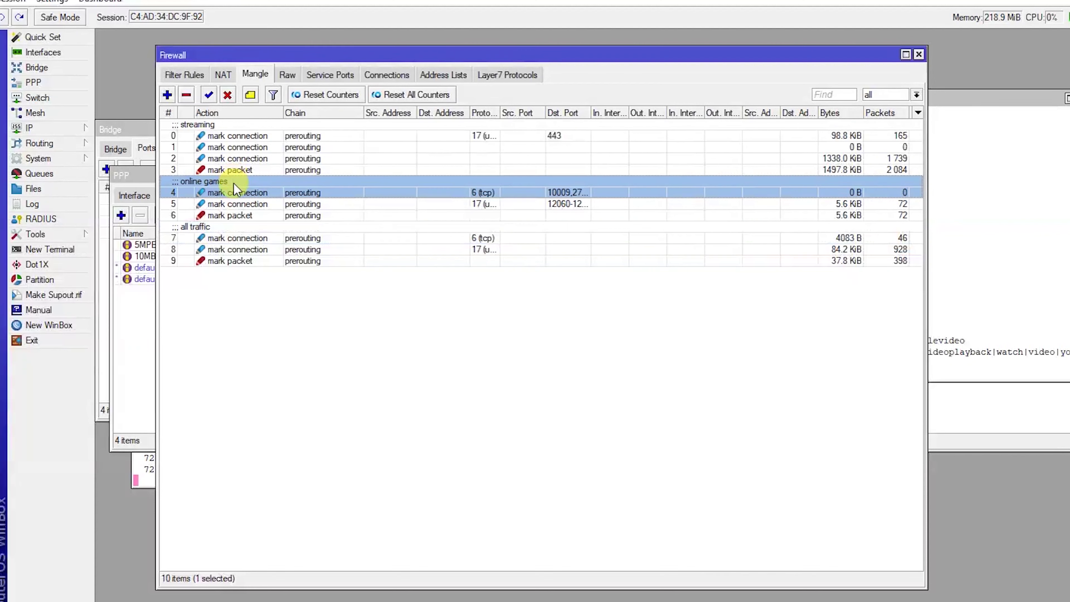
{"action": "left_click", "coordinate": [238, 214], "text": "shift"}
{"action": "left_click_drag", "start_coordinate": [237, 186], "coordinate": [238, 120]}
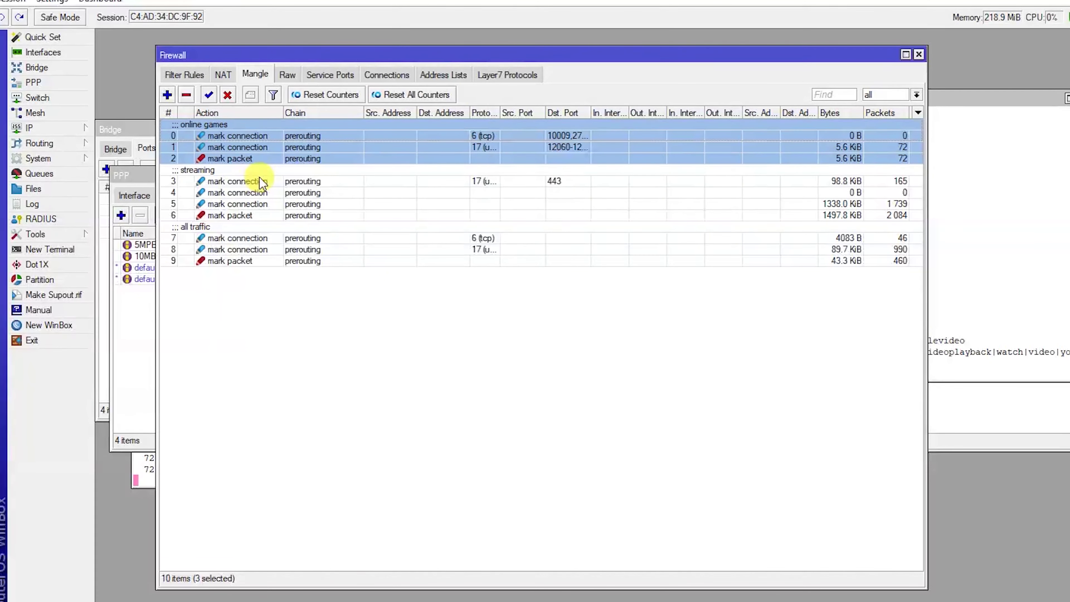
Verify the streaming and all traffic rules now follow, then move the Firewall window aside.
{"action": "left_click", "coordinate": [240, 180]}
{"action": "left_click", "coordinate": [238, 204]}
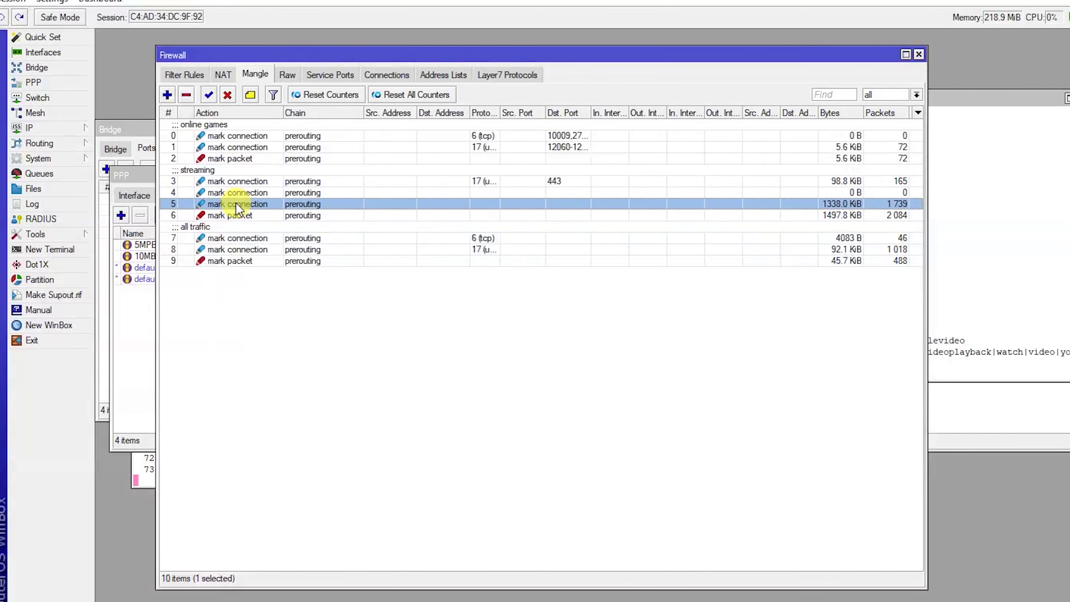
{"action": "left_click", "coordinate": [244, 182]}
{"action": "left_click", "coordinate": [239, 238]}
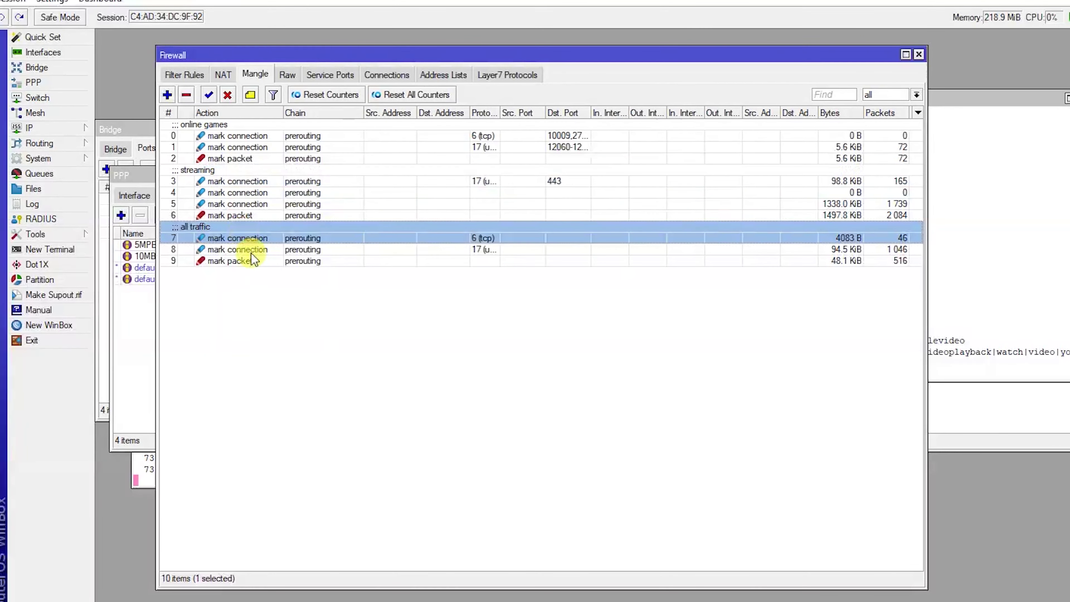
{"action": "left_click_drag", "start_coordinate": [299, 53], "coordinate": [457, 50]}
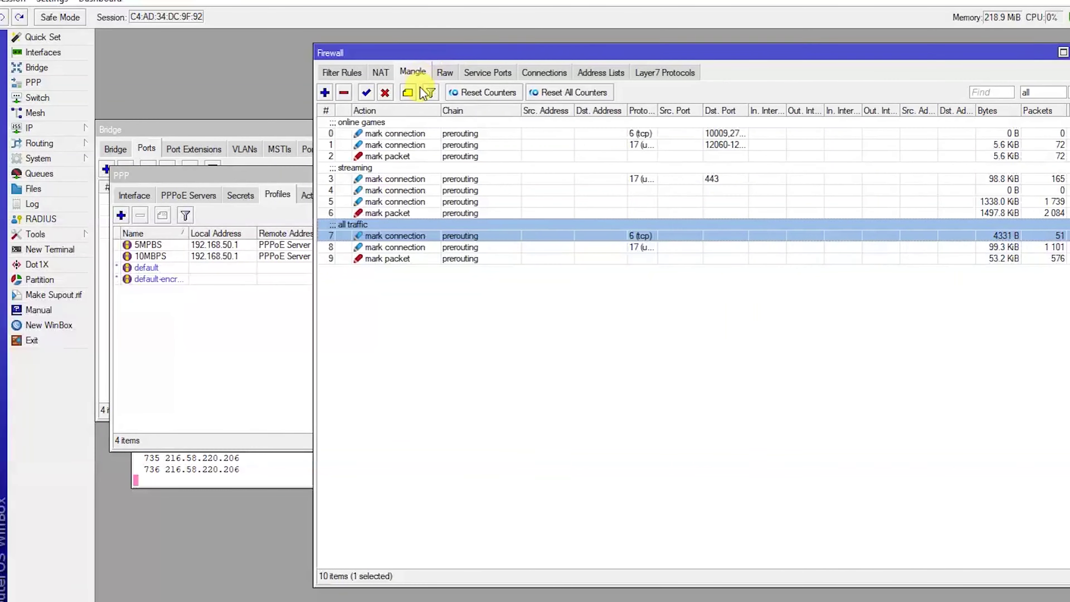
Show the Simple Queues list, repositioned and resized, in front of the Firewall window.
{"action": "left_click", "coordinate": [47, 175]}
{"action": "left_click_drag", "start_coordinate": [284, 48], "coordinate": [188, 46]}
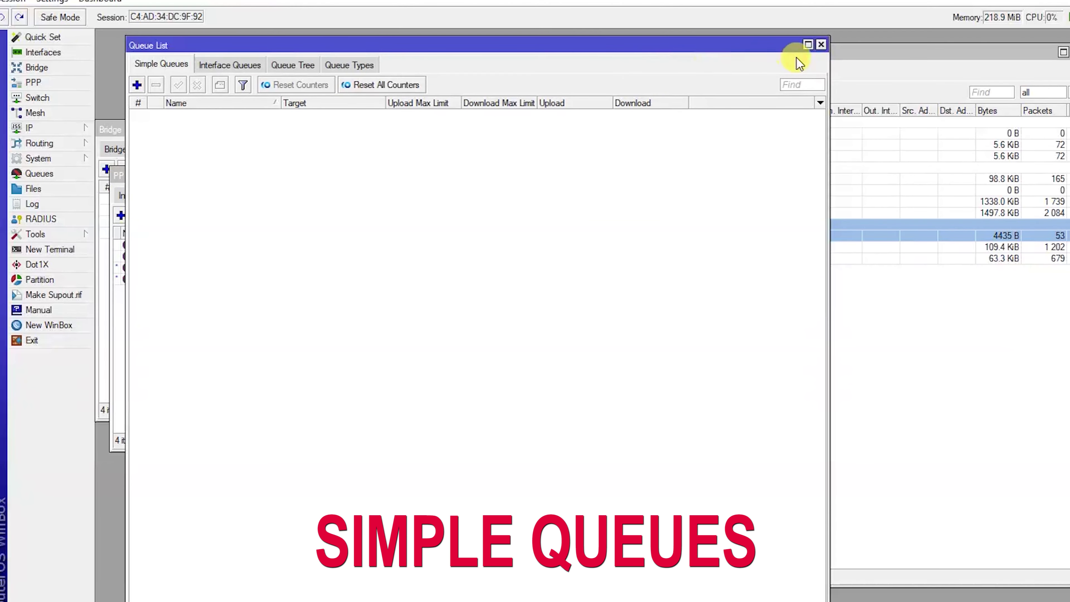
{"action": "left_click_drag", "start_coordinate": [828, 64], "coordinate": [783, 59]}
{"action": "left_click", "coordinate": [825, 51]}
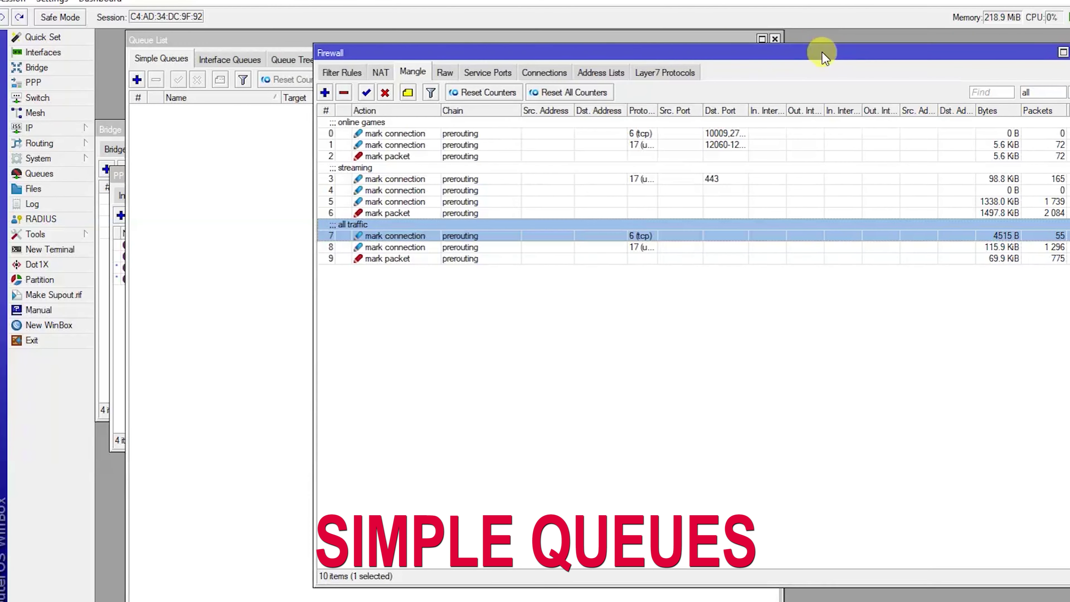
{"action": "left_click", "coordinate": [253, 40]}
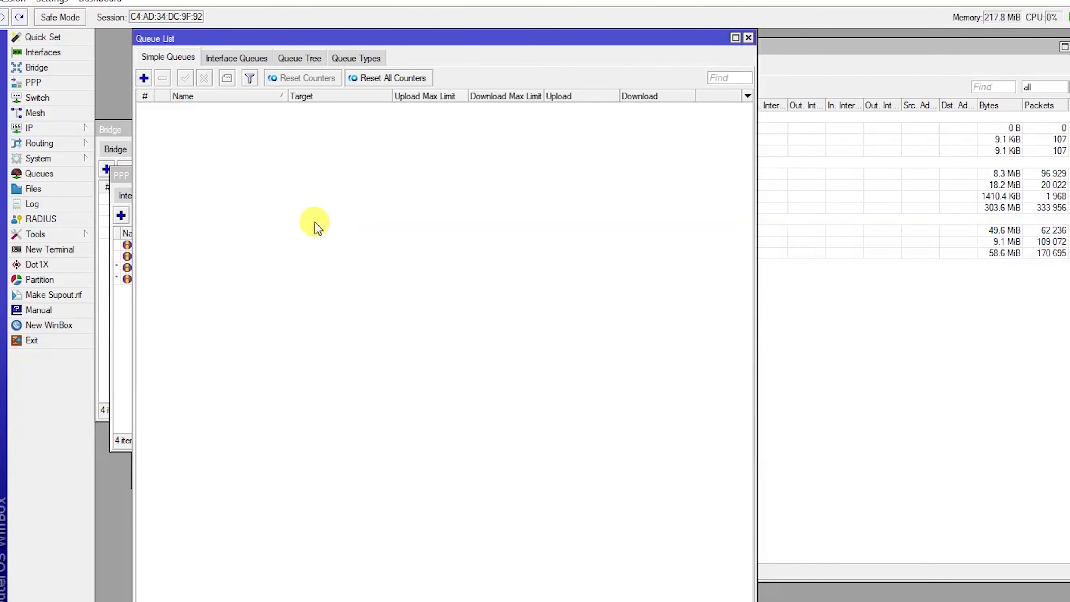
Add a new simple queue user1 targeting bridge1.
{"action": "left_click", "coordinate": [145, 78]}
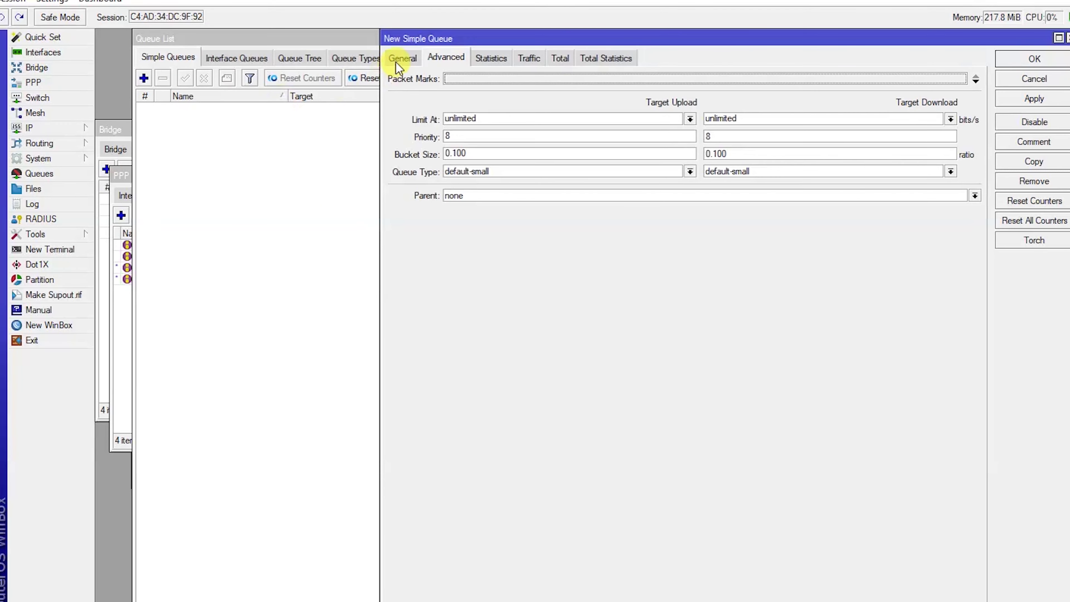
{"action": "left_click", "coordinate": [403, 58]}
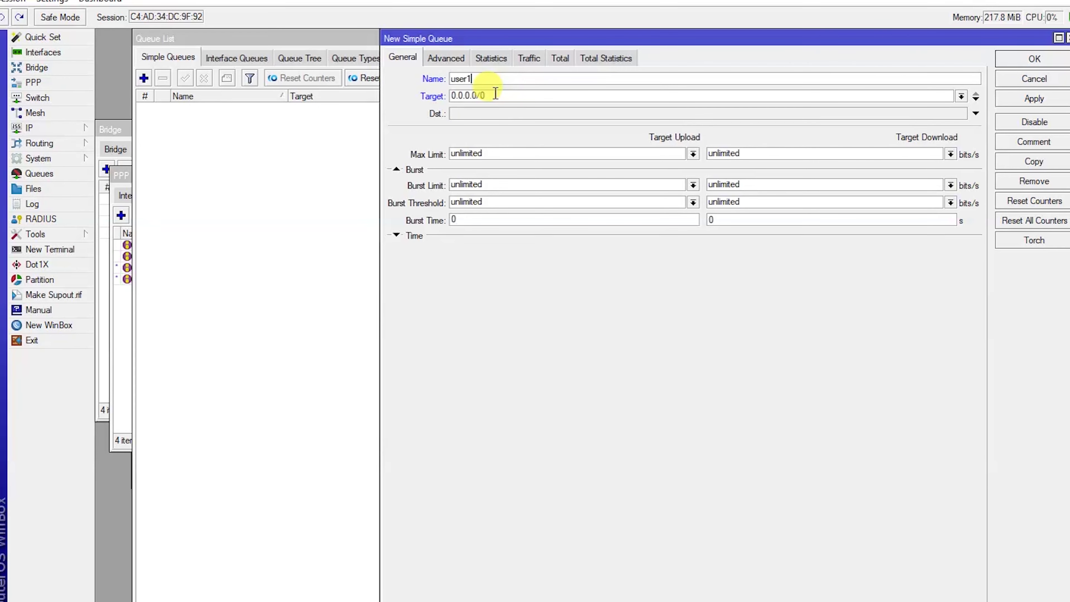
{"action": "left_click", "coordinate": [960, 97]}
{"action": "left_click", "coordinate": [833, 111]}
{"action": "left_click", "coordinate": [961, 96]}
{"action": "left_click", "coordinate": [878, 105]}
Give user1 a 5M upload and 5M download max limit and save it.
{"action": "double_click", "coordinate": [543, 153]}
{"action": "type", "text": "5M"}
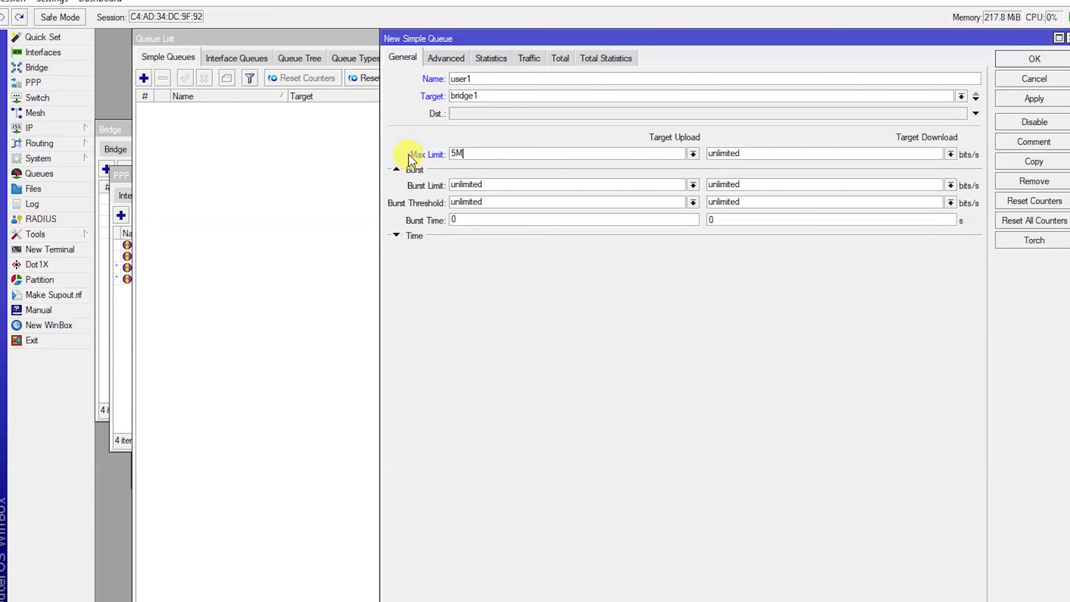
{"action": "key", "text": "Tab"}
{"action": "type", "text": "5"}
{"action": "left_click", "coordinate": [1006, 102]}
{"action": "left_click", "coordinate": [1020, 60]}
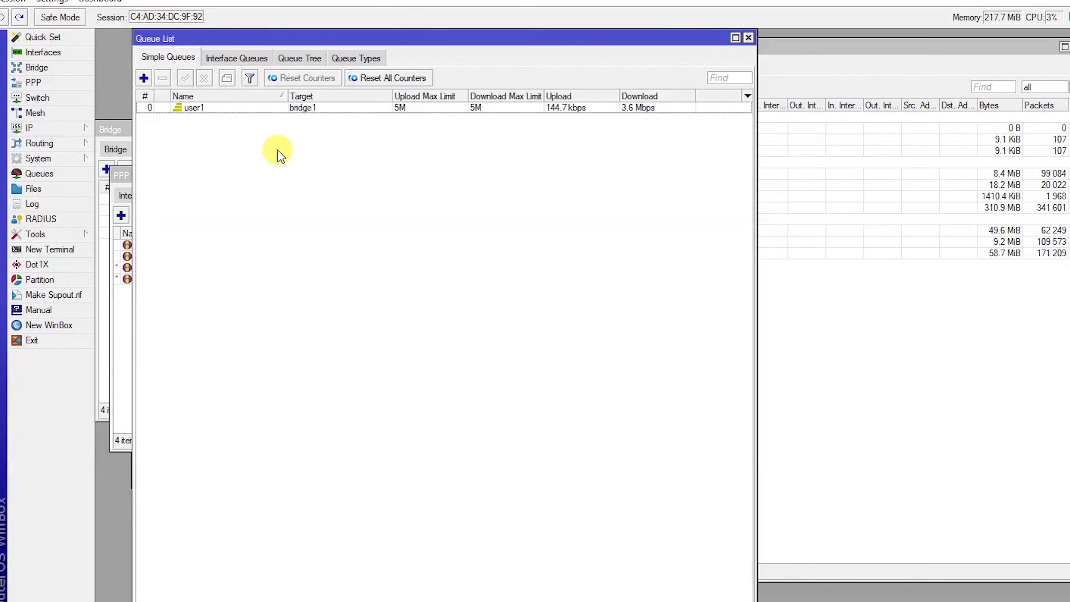
{"action": "left_click", "coordinate": [222, 107]}
{"action": "left_click", "coordinate": [228, 135]}
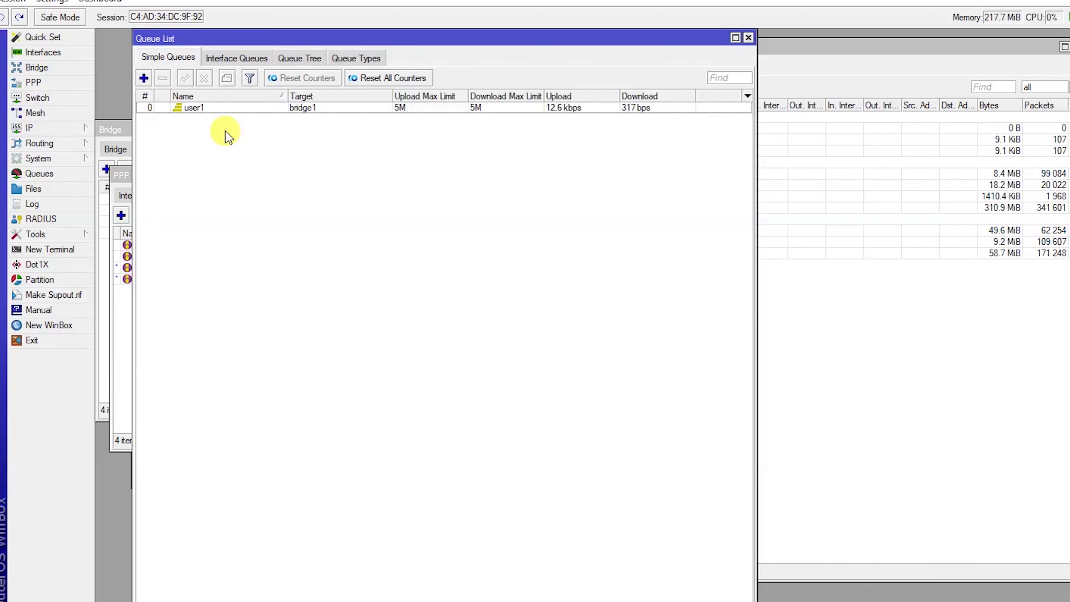
Add a streaming queue with 5M max limit matching packet mark streaming-pkt.
{"action": "left_click", "coordinate": [144, 79]}
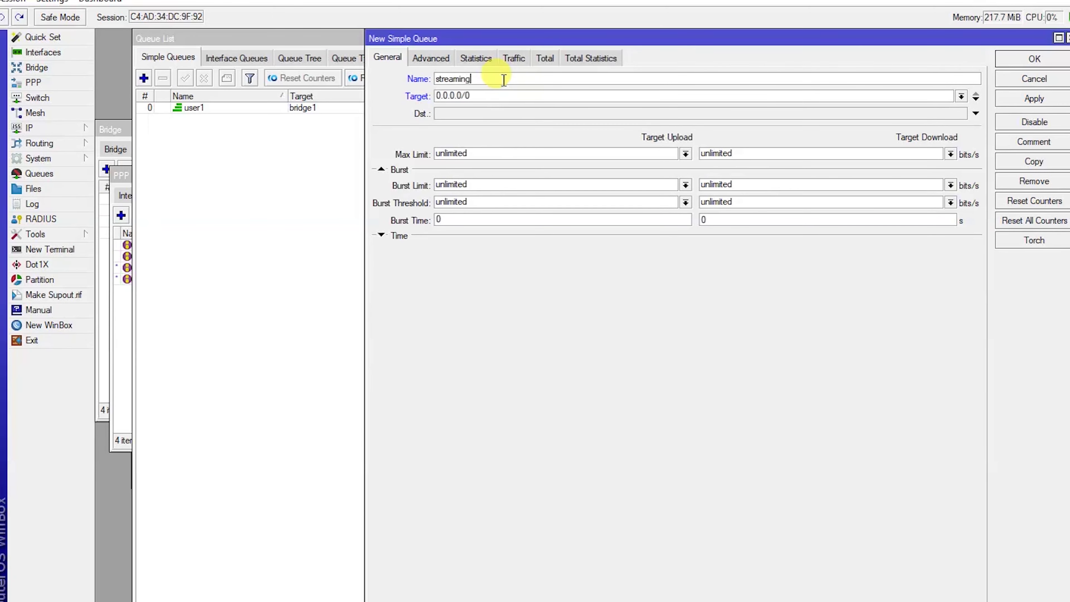
{"action": "left_click_drag", "start_coordinate": [508, 153], "coordinate": [423, 160]}
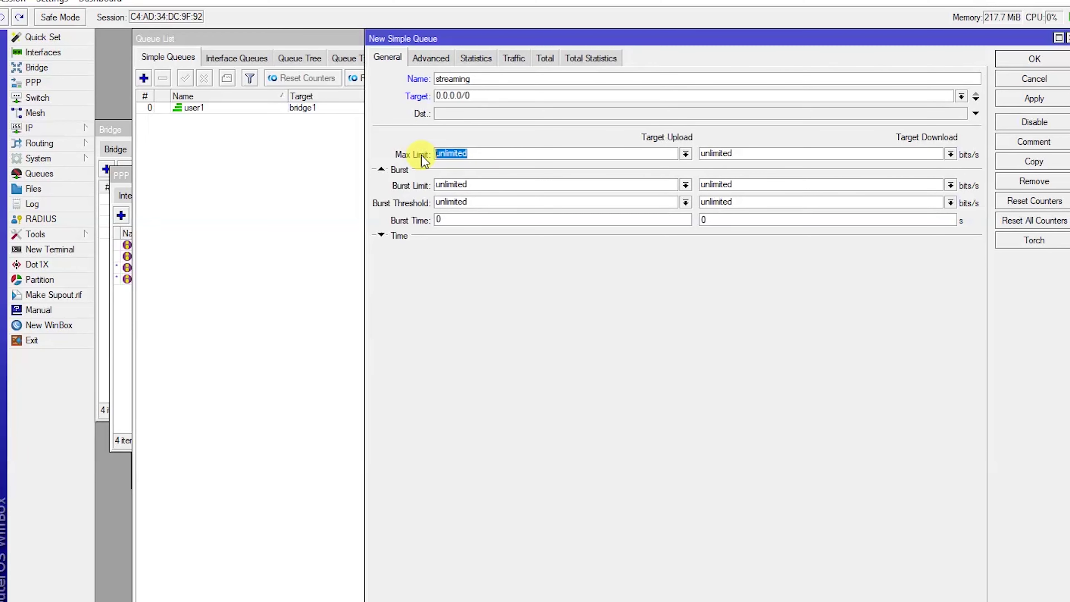
{"action": "key", "text": "Tab"}
{"action": "left_click", "coordinate": [434, 56]}
{"action": "left_click", "coordinate": [507, 78]}
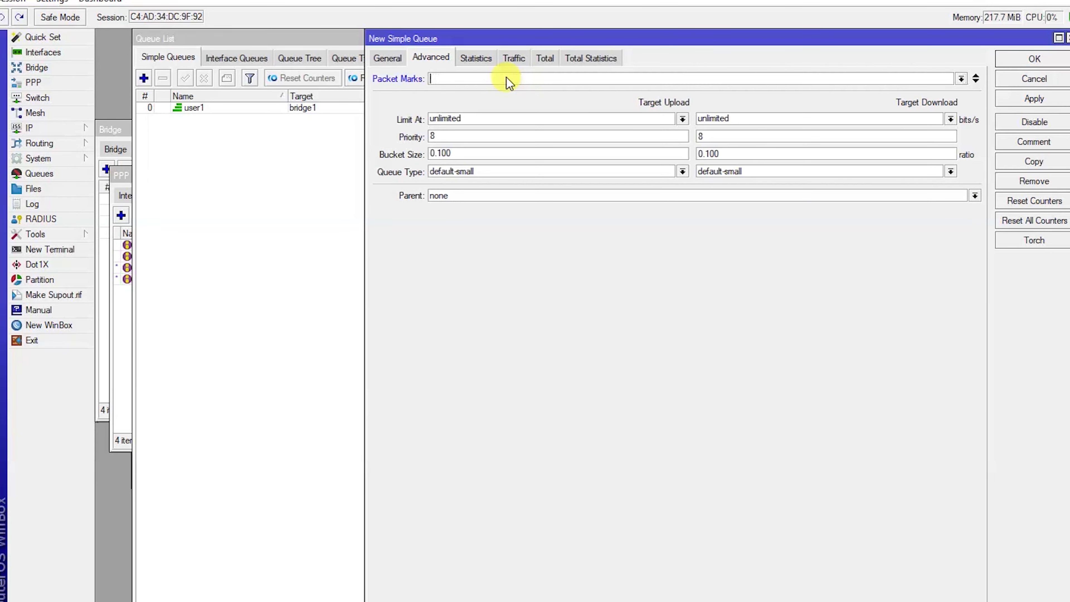
{"action": "left_click", "coordinate": [961, 79]}
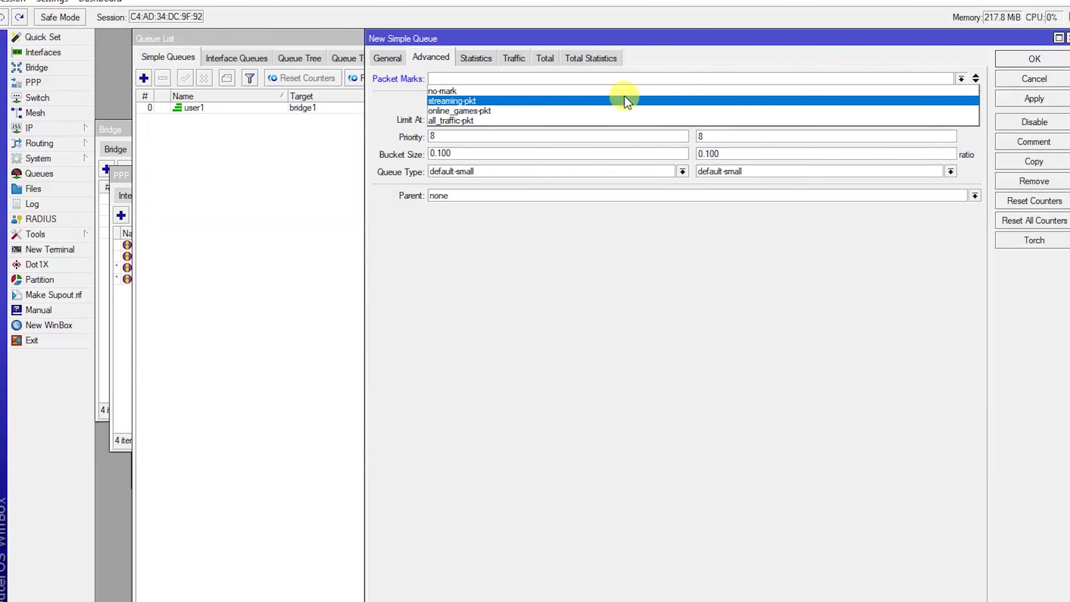
{"action": "left_click", "coordinate": [615, 101]}
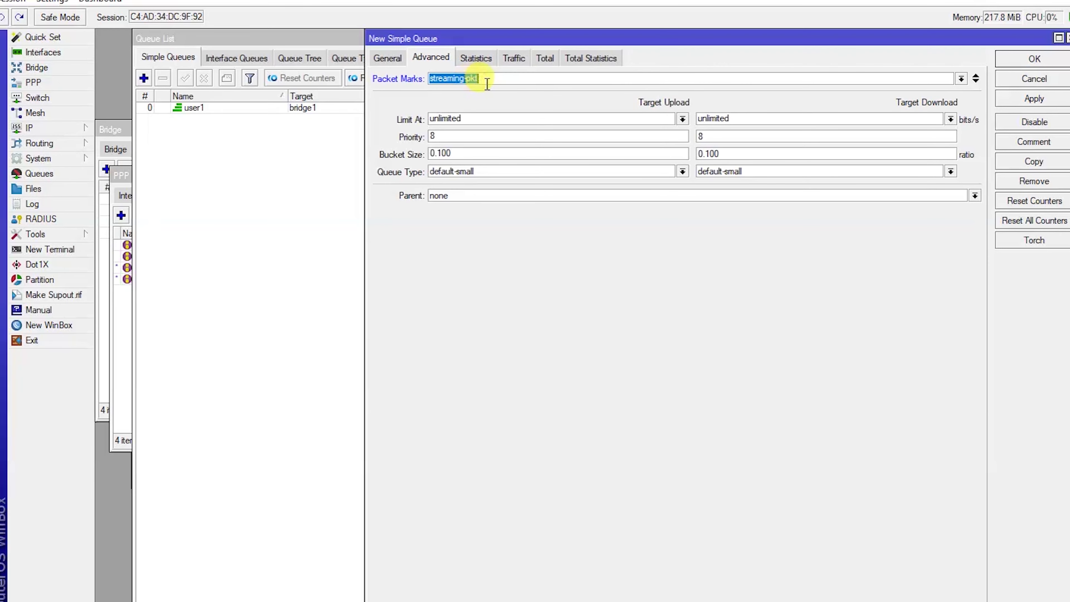
Set its limit-at to 64k both ways with parent user1, and save it.
{"action": "left_click", "coordinate": [497, 118]}
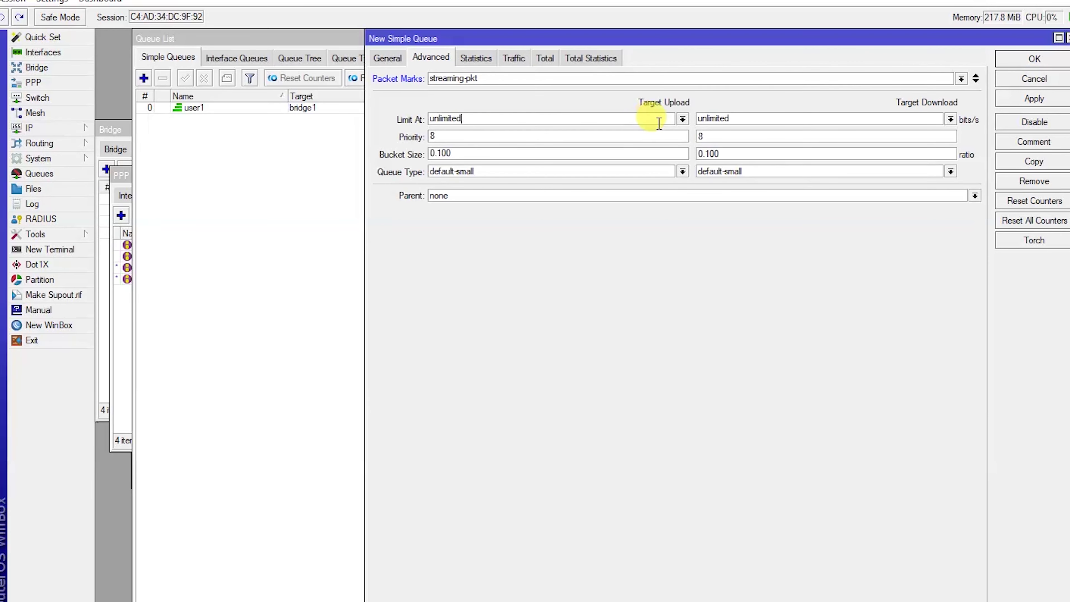
{"action": "left_click", "coordinate": [682, 119]}
{"action": "left_click", "coordinate": [628, 141]}
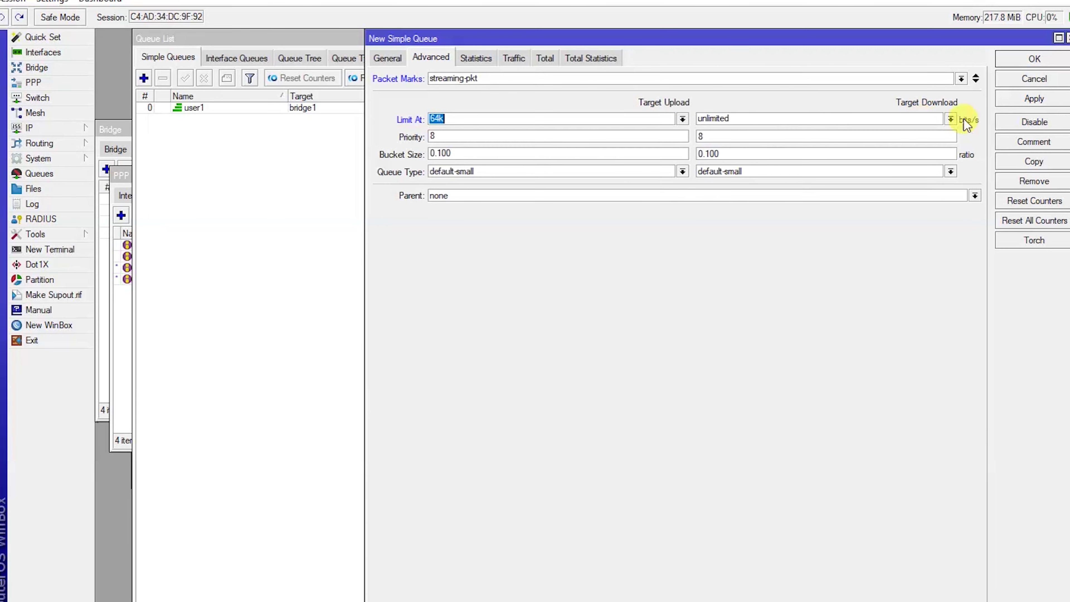
{"action": "left_click", "coordinate": [950, 119]}
{"action": "left_click", "coordinate": [891, 140]}
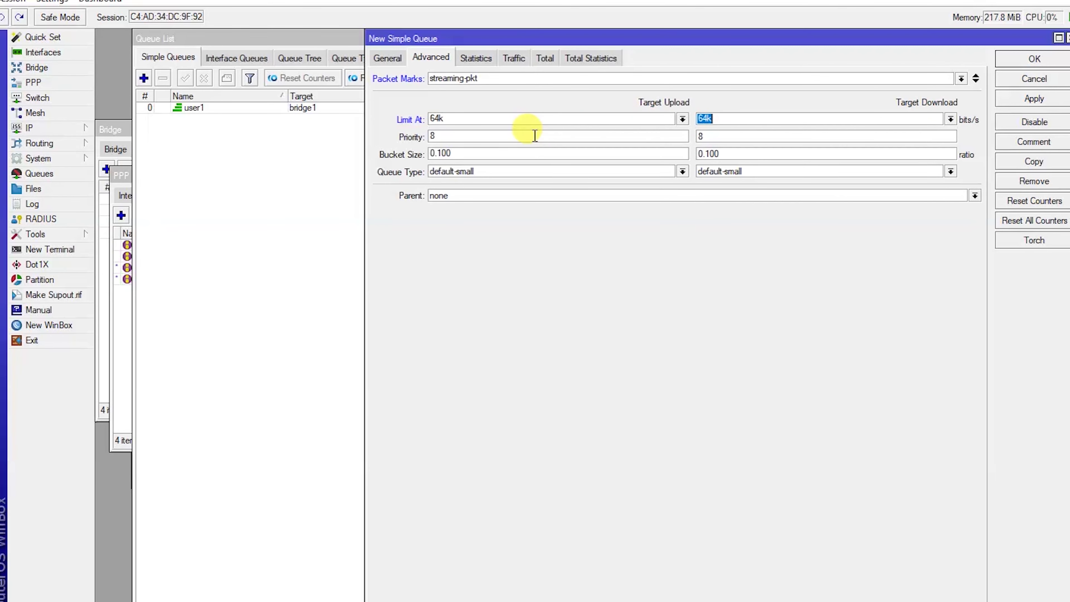
{"action": "left_click", "coordinate": [472, 138]}
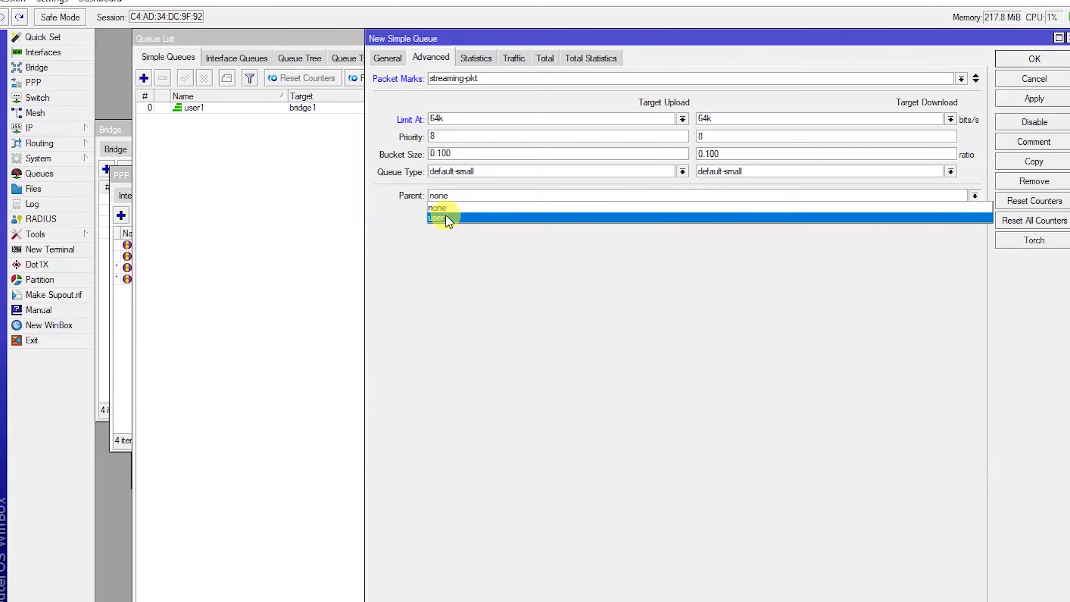
{"action": "left_click", "coordinate": [444, 217]}
{"action": "left_click", "coordinate": [1031, 101]}
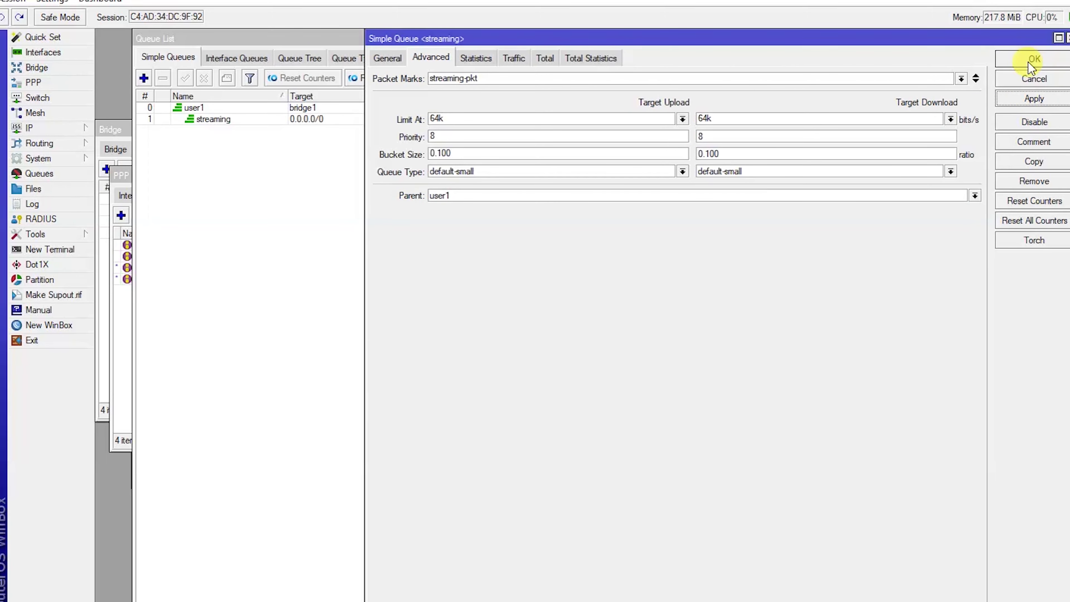
{"action": "left_click", "coordinate": [1028, 74]}
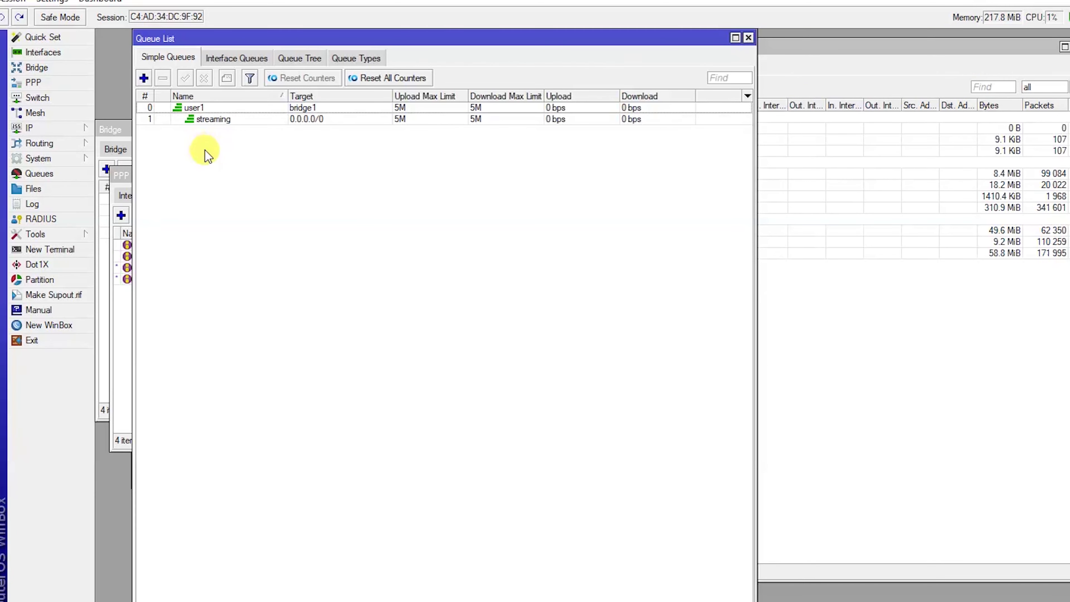
Add a queue named online_games with 5M upload and 5M download max limit.
{"action": "left_click", "coordinate": [145, 80]}
{"action": "left_click", "coordinate": [378, 59]}
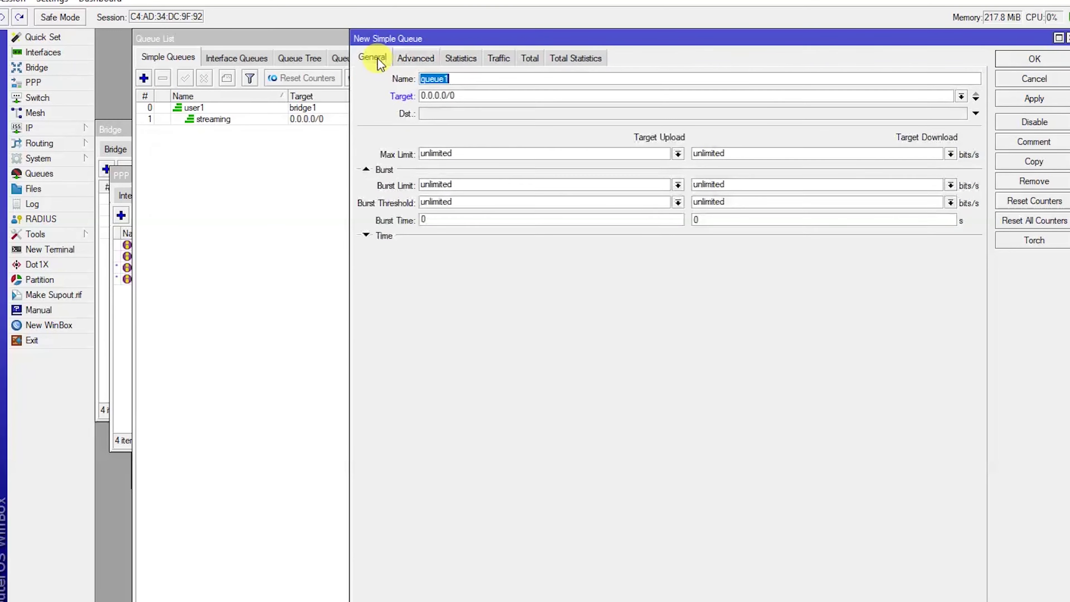
{"action": "type", "text": "online_games"}
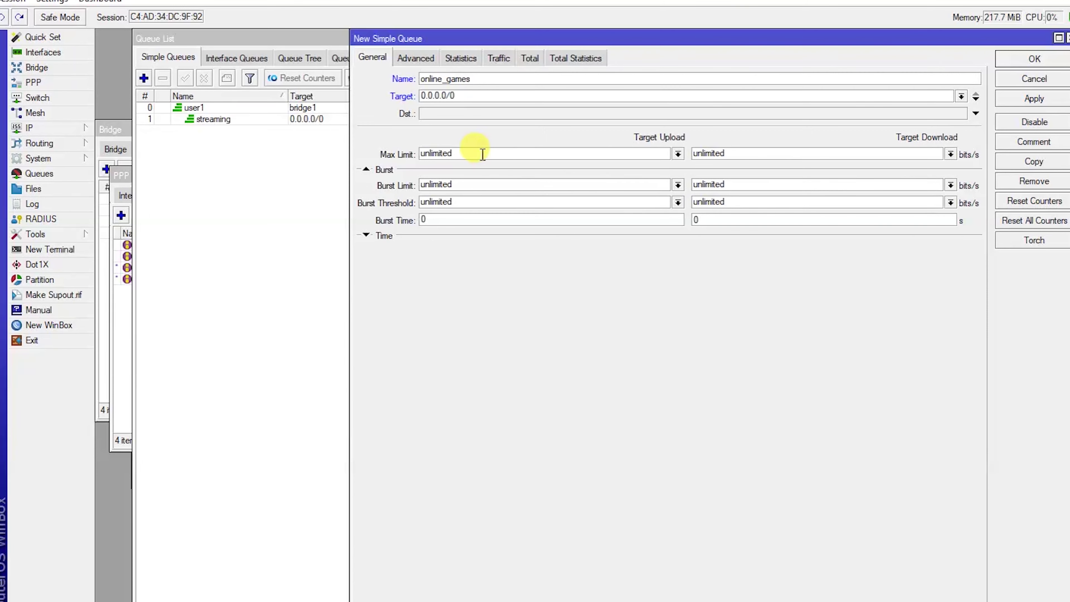
{"action": "left_click_drag", "start_coordinate": [452, 154], "coordinate": [423, 154]}
{"action": "type", "text": "5M"}
{"action": "key", "text": "Tab"}
{"action": "type", "text": "5M"}
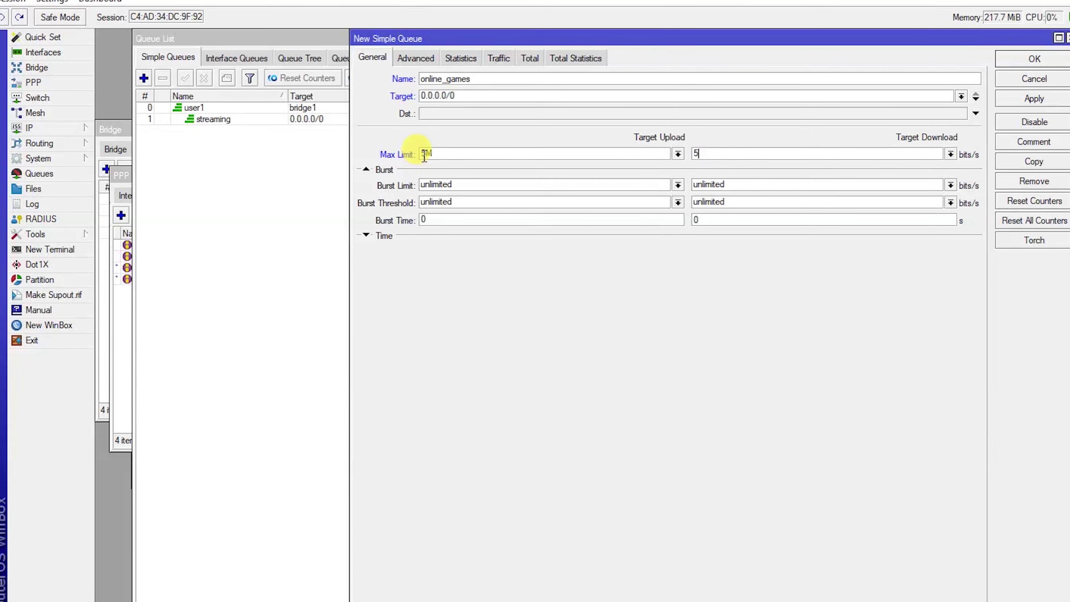
{"action": "left_click", "coordinate": [416, 58]}
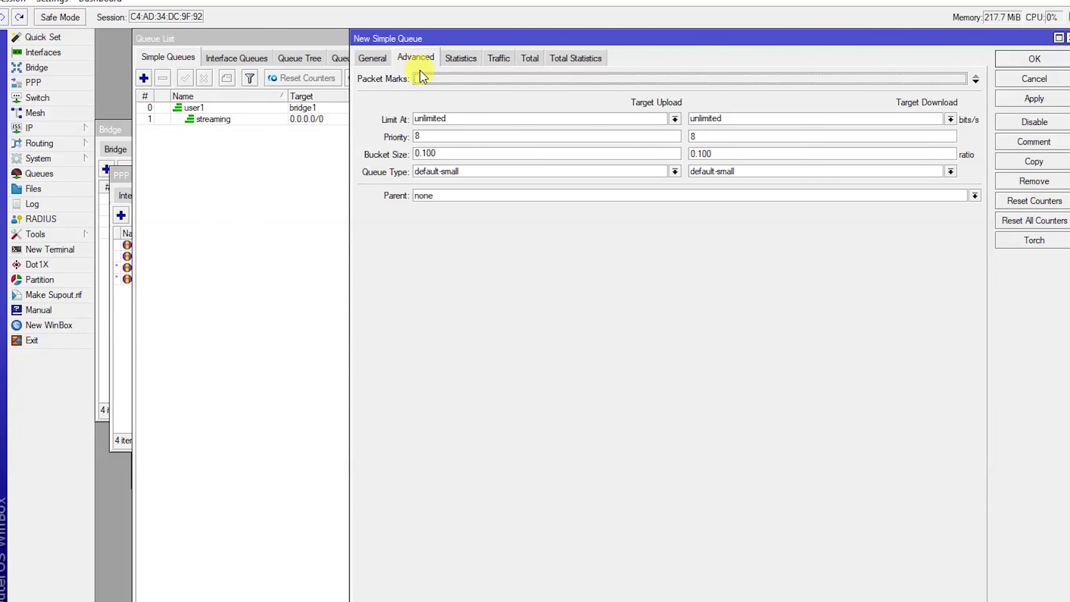
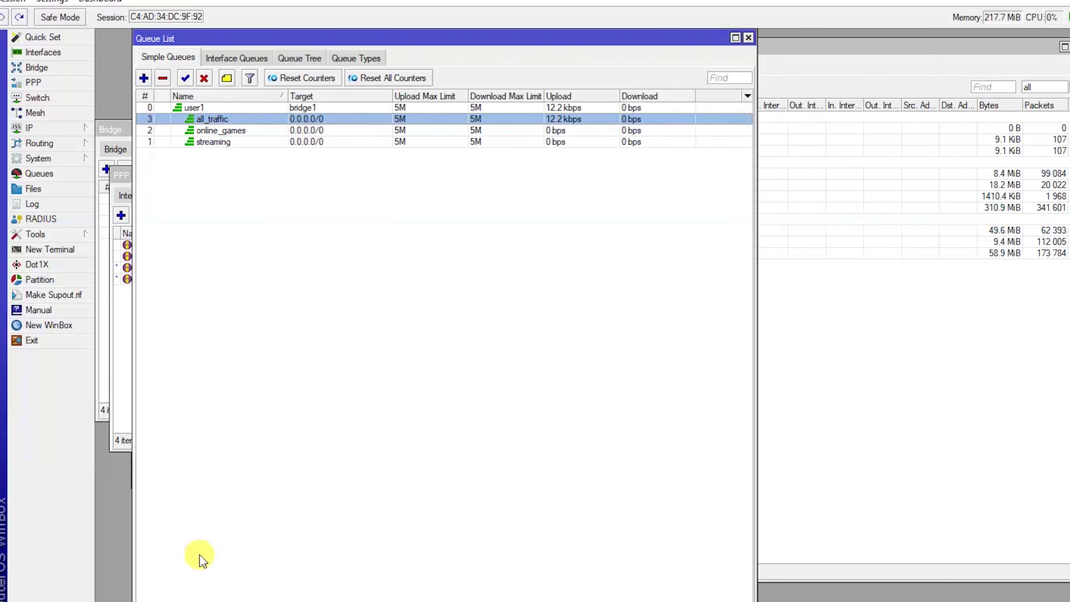
Place the YouTube browser beside WinBox's Queue List and start the video playing.
{"action": "left_click", "coordinate": [176, 601]}
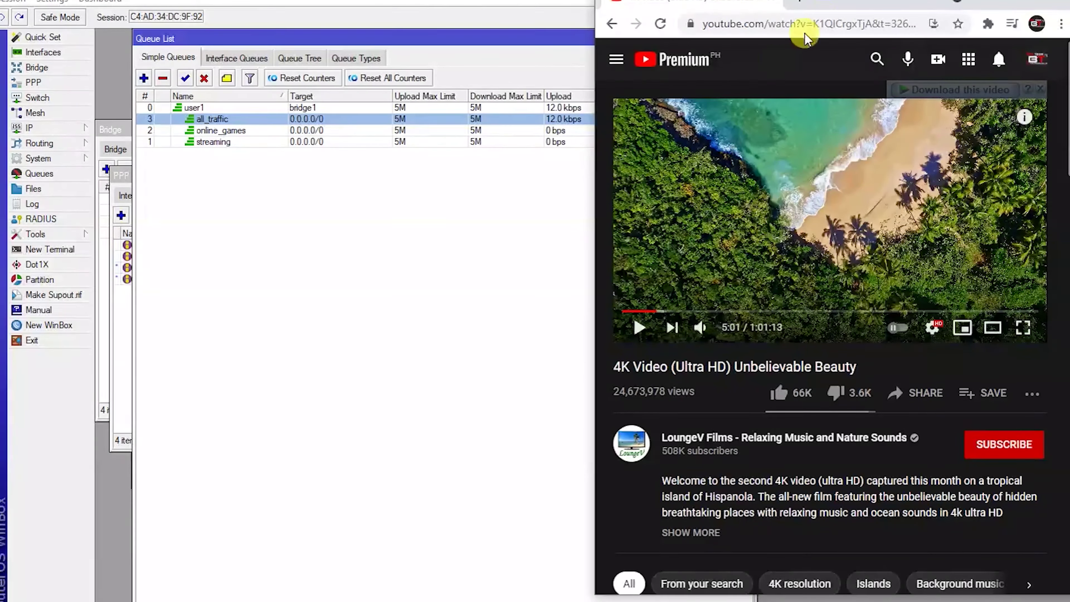
{"action": "left_click_drag", "start_coordinate": [841, 7], "coordinate": [835, 9]}
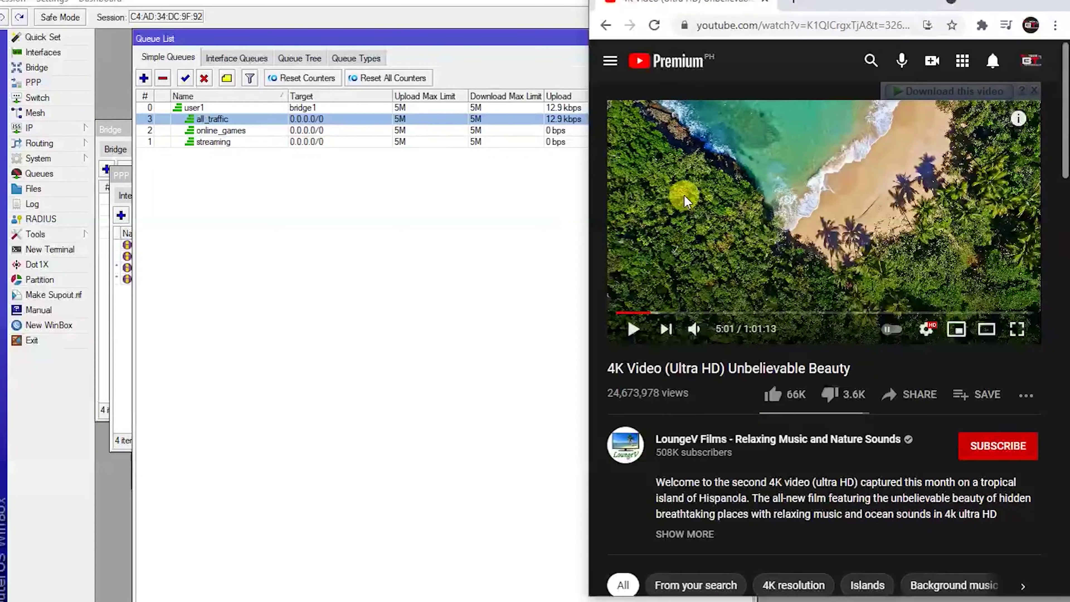
{"action": "left_click", "coordinate": [628, 329]}
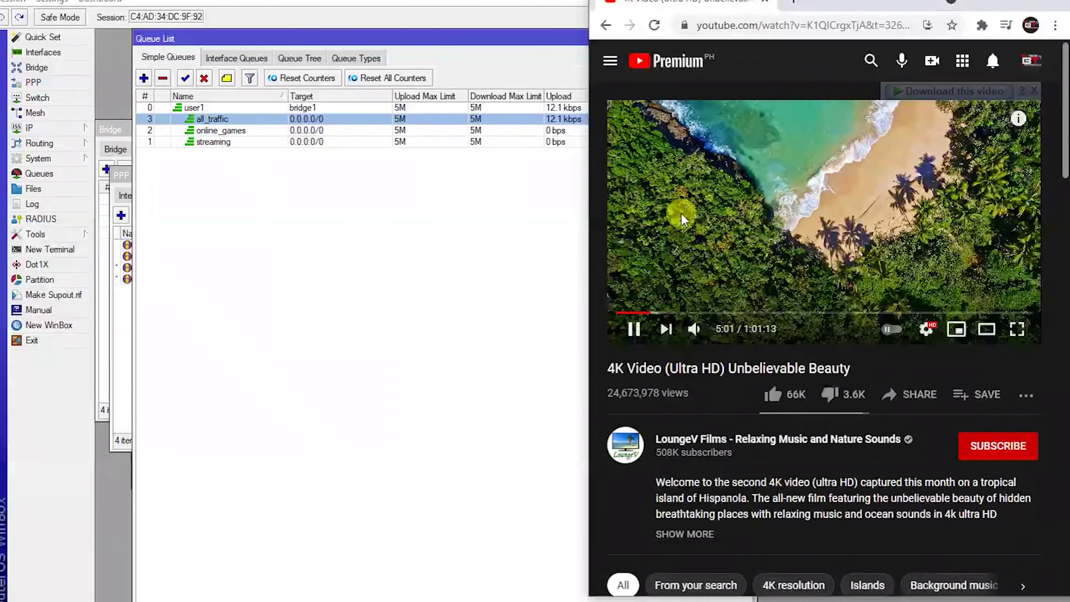
{"action": "left_click_drag", "start_coordinate": [516, 44], "coordinate": [477, 44]}
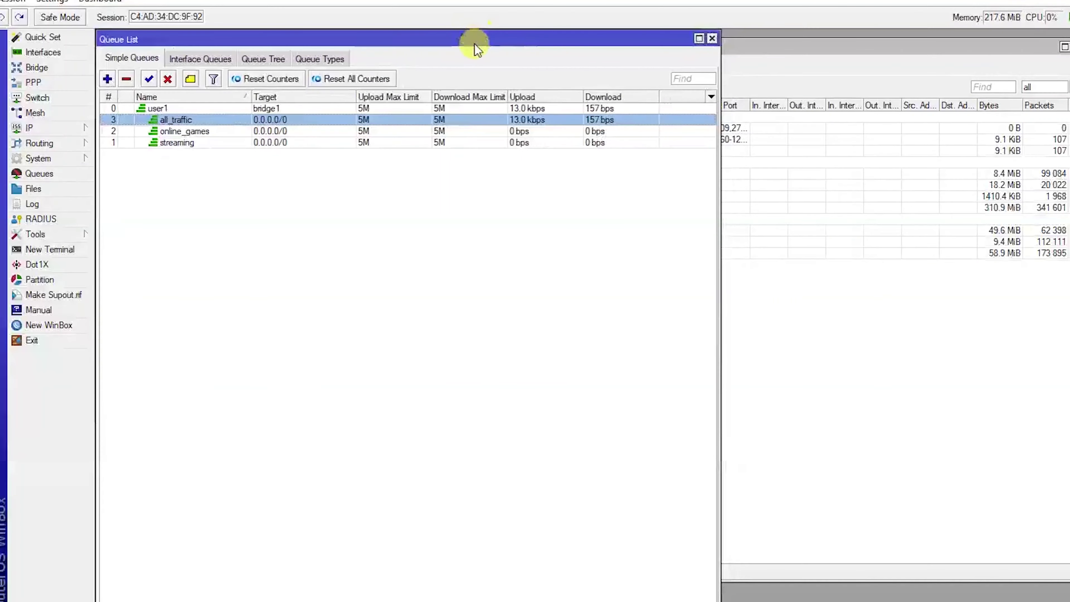
{"action": "left_click", "coordinate": [591, 221]}
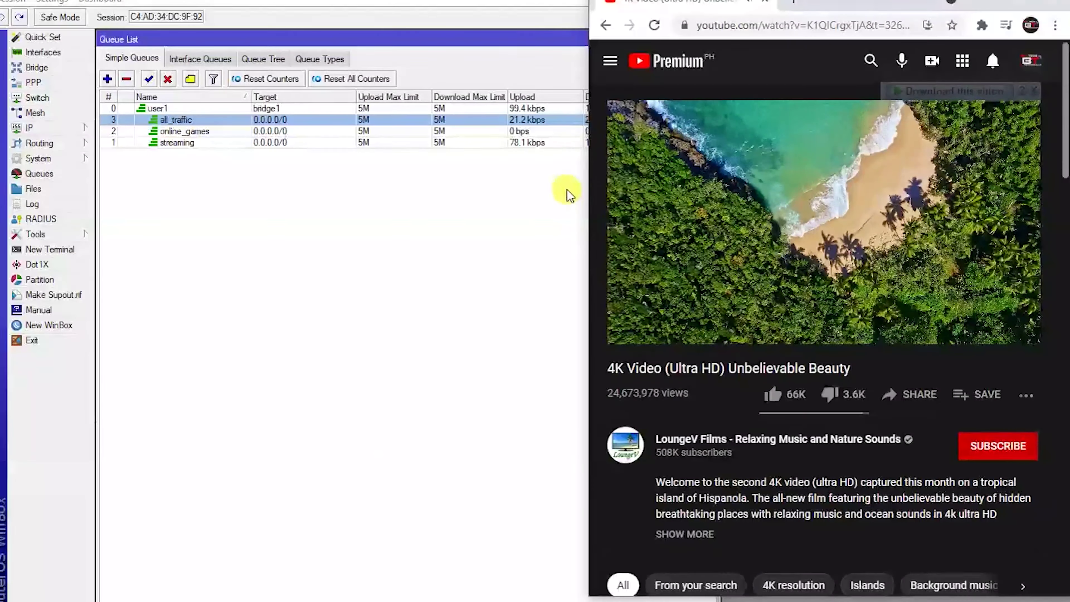
{"action": "left_click_drag", "start_coordinate": [829, 8], "coordinate": [883, 8]}
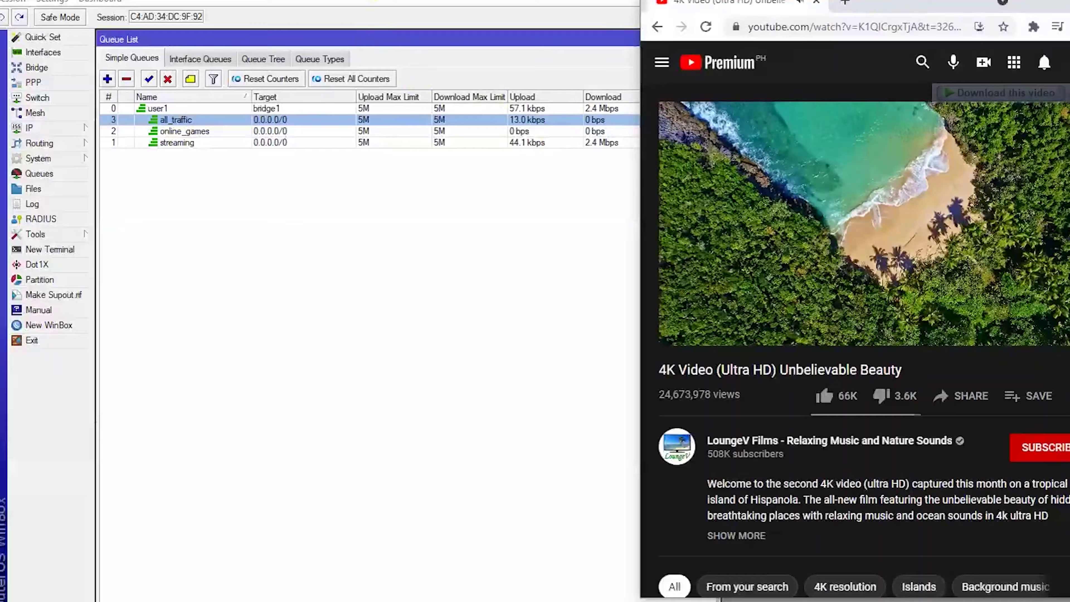
{"action": "left_click", "coordinate": [555, 135]}
{"action": "left_click_drag", "start_coordinate": [483, 5], "coordinate": [477, 0]}
{"action": "left_click", "coordinate": [908, 6]}
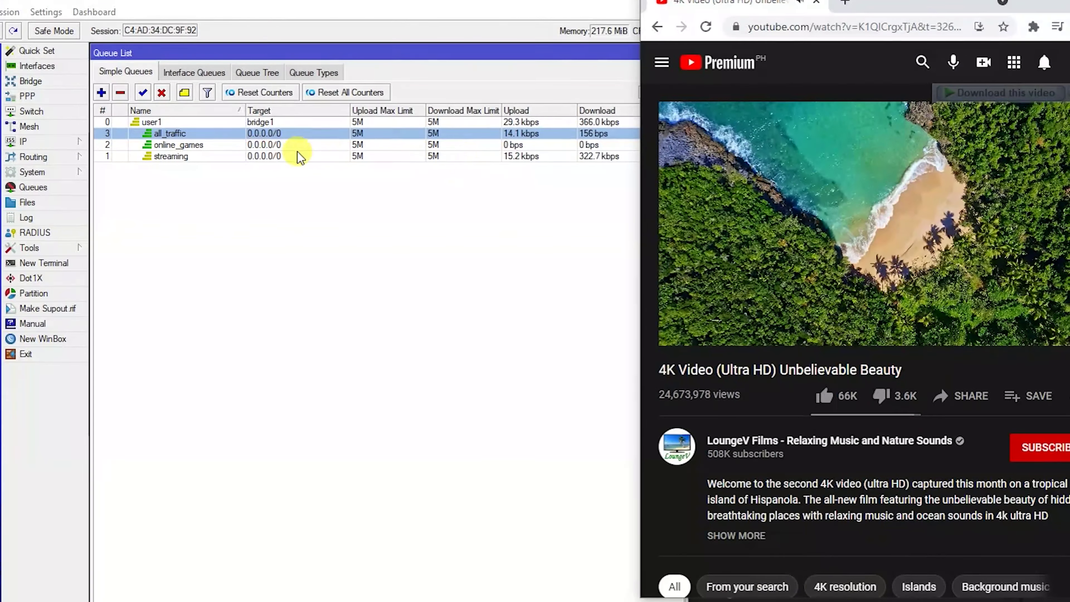
Select the streaming queue row to watch its counters and bring the download dialog into view.
{"action": "left_click", "coordinate": [261, 155]}
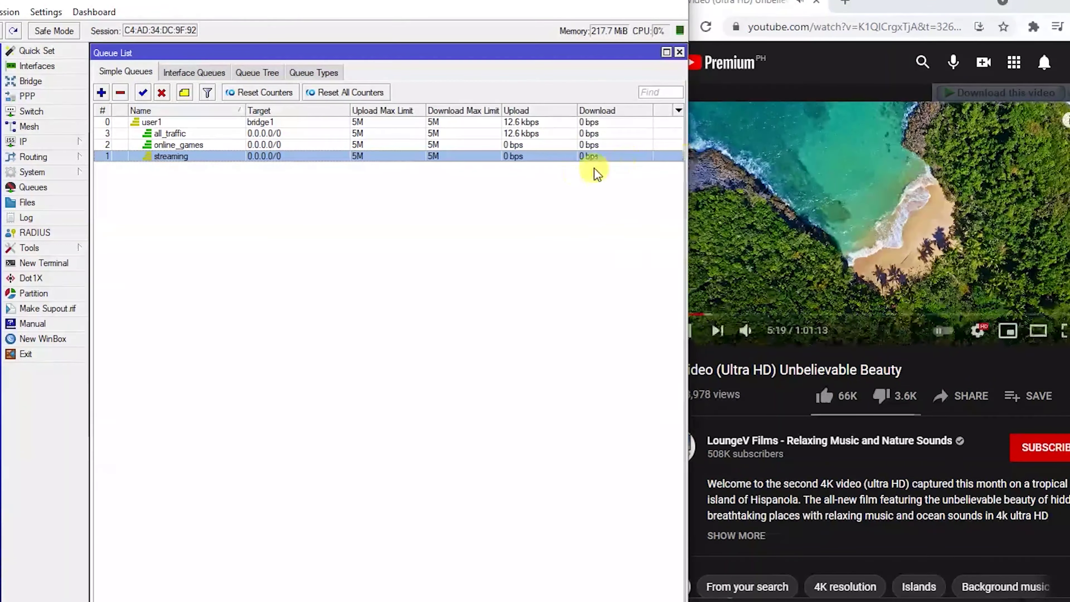
{"action": "left_click", "coordinate": [545, 184]}
{"action": "left_click", "coordinate": [573, 157]}
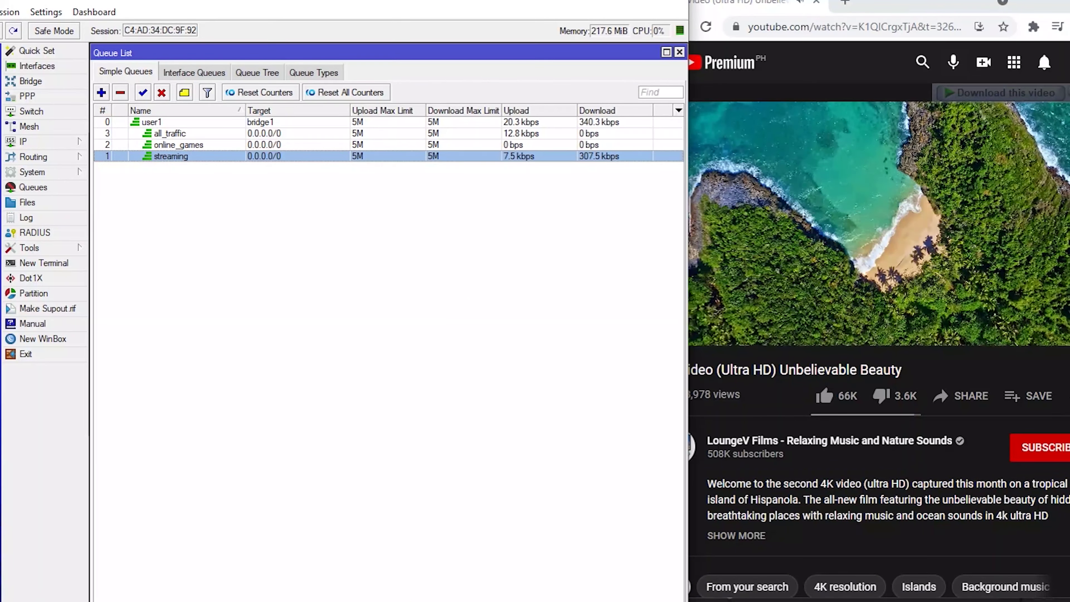
{"action": "left_click_drag", "start_coordinate": [724, 253], "coordinate": [751, 205]}
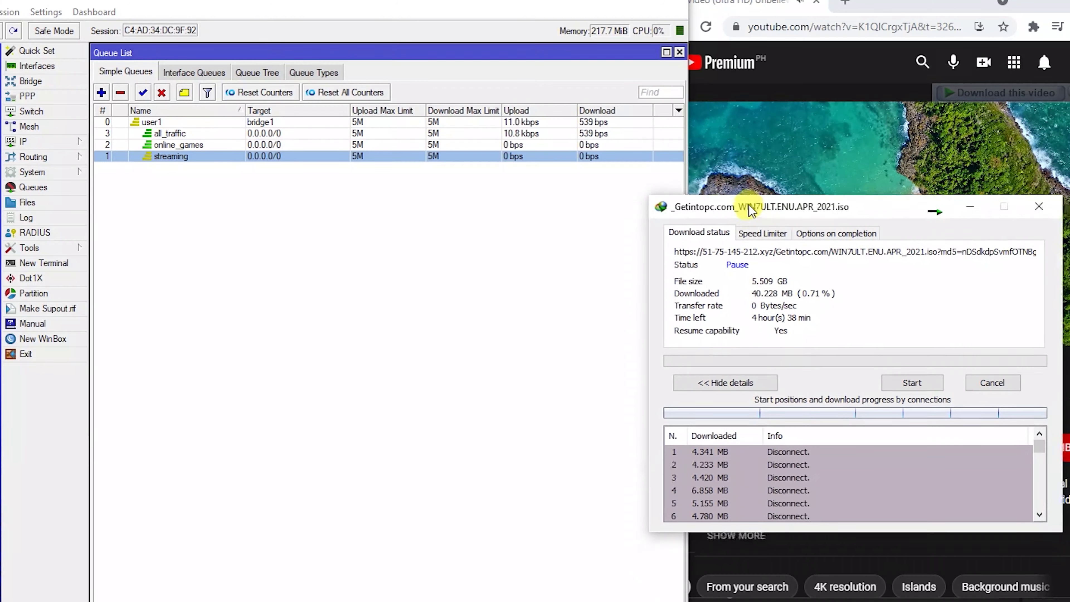
Resume the paused Windows 7 ISO download and park its dialog at the lower right.
{"action": "left_click", "coordinate": [914, 377]}
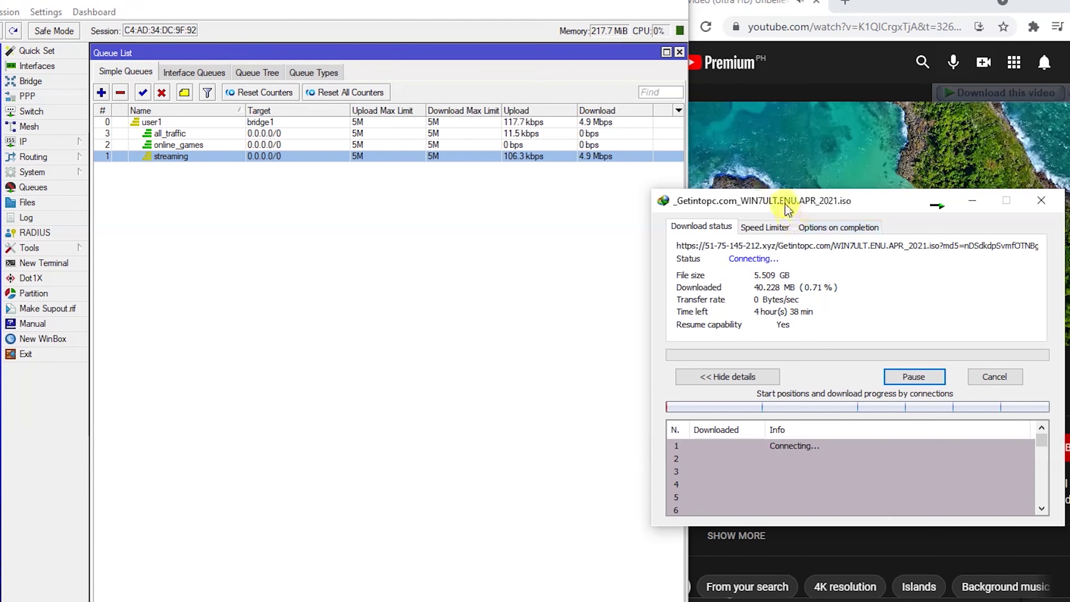
{"action": "left_click_drag", "start_coordinate": [787, 209], "coordinate": [796, 302]}
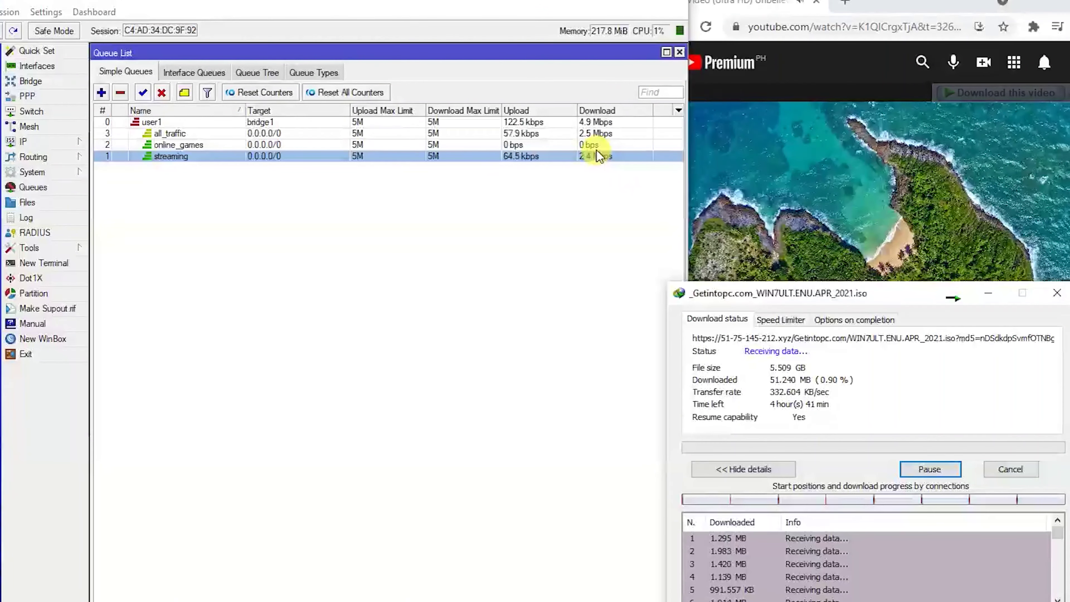
{"action": "left_click_drag", "start_coordinate": [723, 293], "coordinate": [714, 266]}
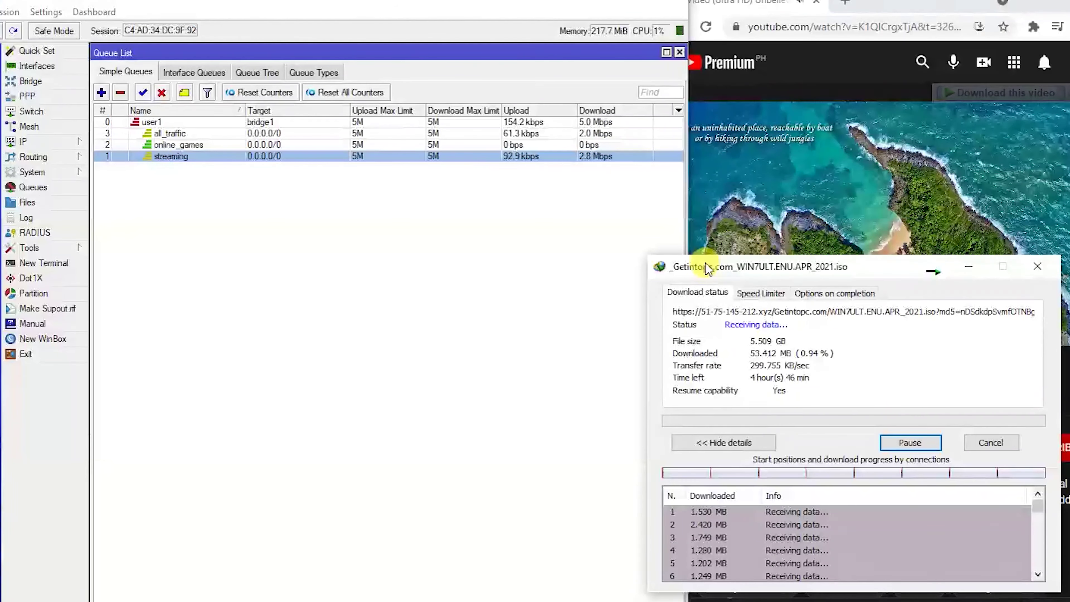
{"action": "left_click_drag", "start_coordinate": [708, 268], "coordinate": [711, 285]}
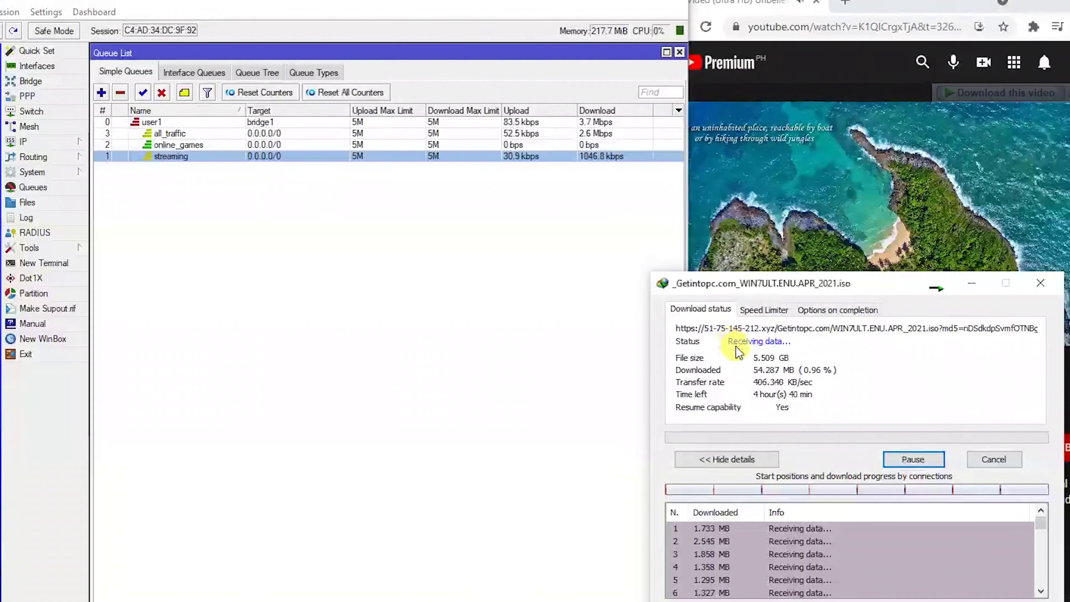
{"action": "left_click_drag", "start_coordinate": [728, 291], "coordinate": [734, 305]}
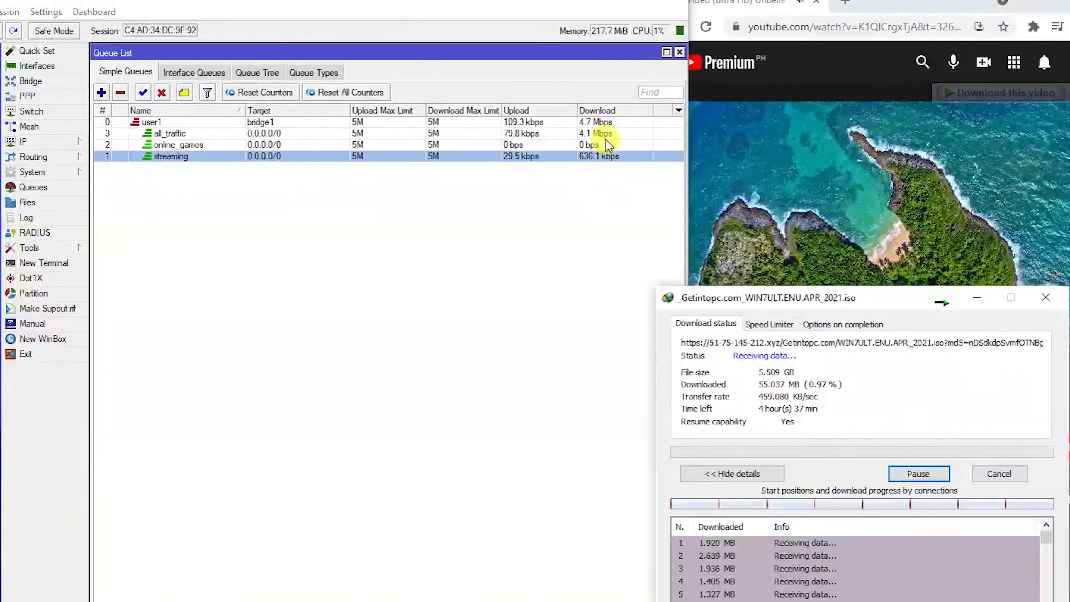
Compare rates of the all_traffic, streaming and online_games queues, then maximize WinBox.
{"action": "left_click", "coordinate": [595, 134]}
{"action": "left_click", "coordinate": [592, 155]}
{"action": "left_click", "coordinate": [593, 134]}
{"action": "left_click", "coordinate": [592, 145]}
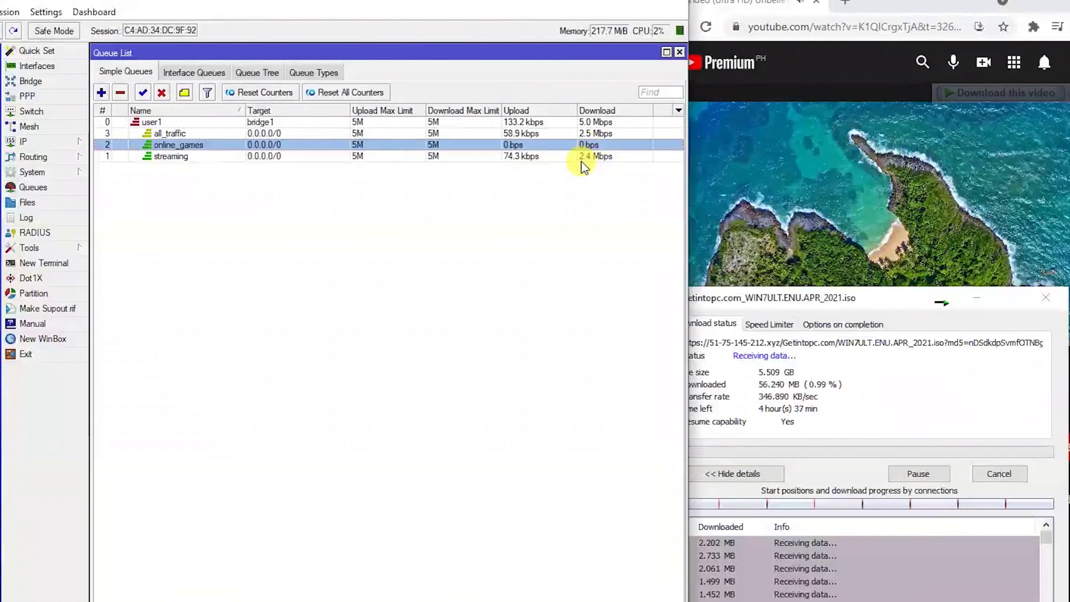
{"action": "left_click", "coordinate": [522, 155]}
{"action": "left_click", "coordinate": [231, 147]}
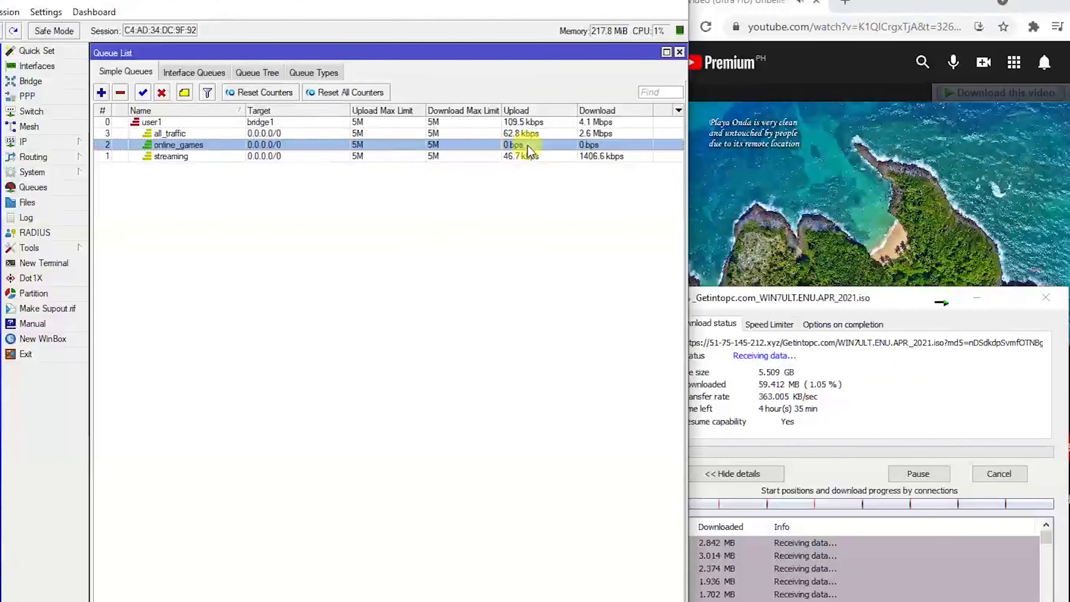
{"action": "left_click", "coordinate": [750, 287]}
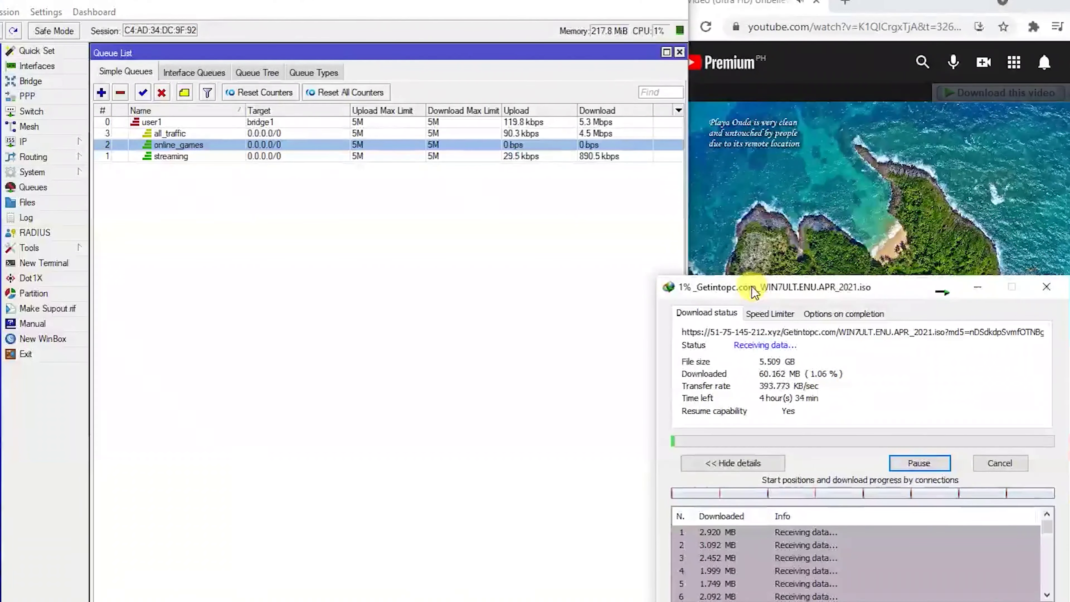
{"action": "left_click", "coordinate": [445, 191]}
{"action": "double_click", "coordinate": [643, 4]}
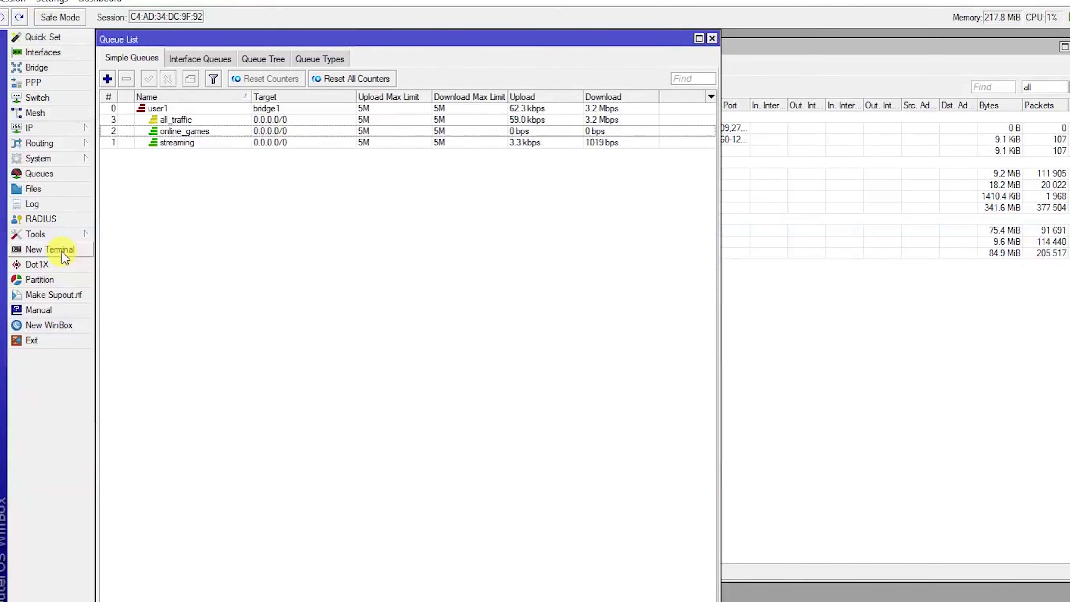
In a new terminal, run /queue simple export to list the simple queue configuration.
{"action": "left_click", "coordinate": [229, 297]}
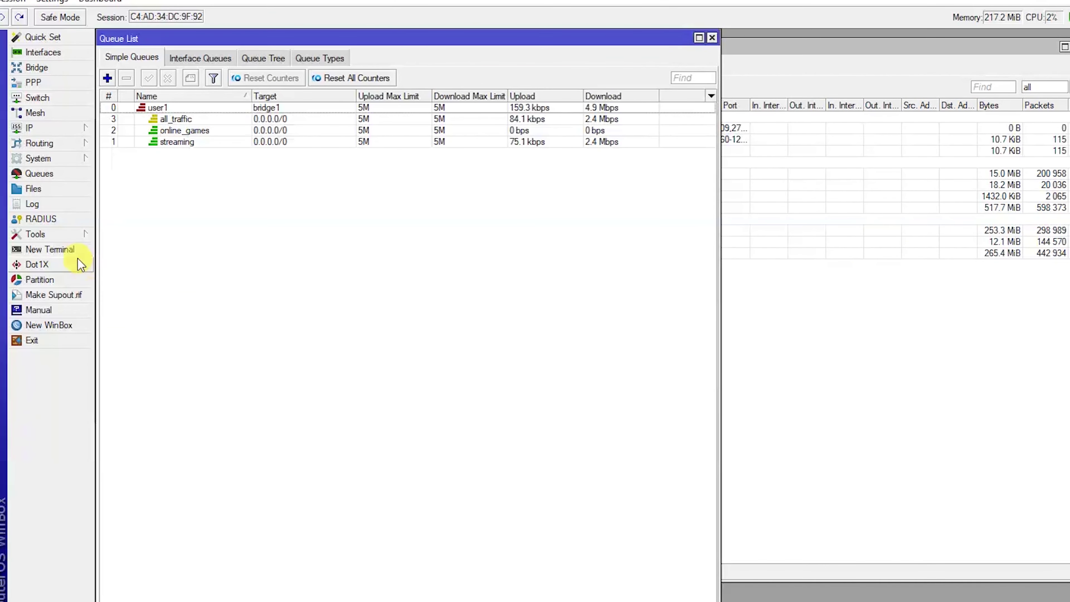
{"action": "left_click", "coordinate": [71, 251]}
{"action": "type", "text": "/"}
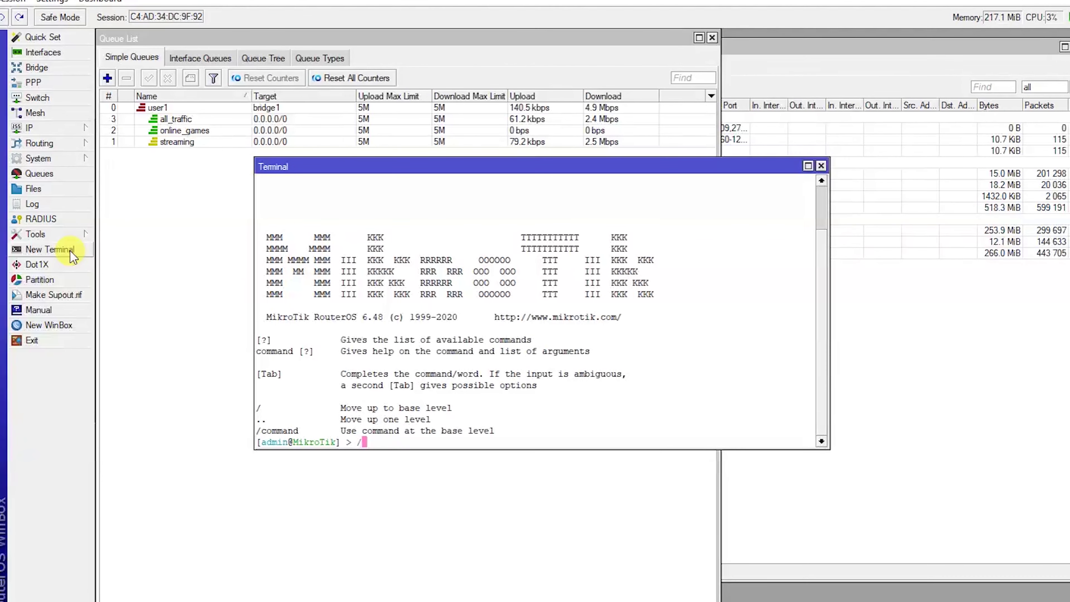
{"action": "type", "text": "que"}
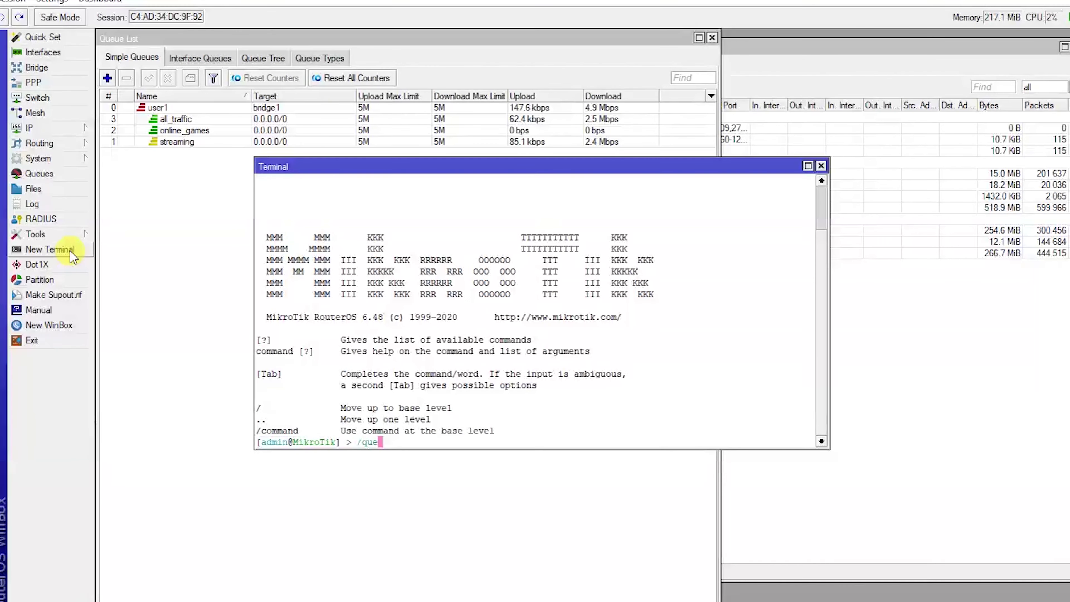
{"action": "key", "text": "Return"}
{"action": "type", "text": "si"}
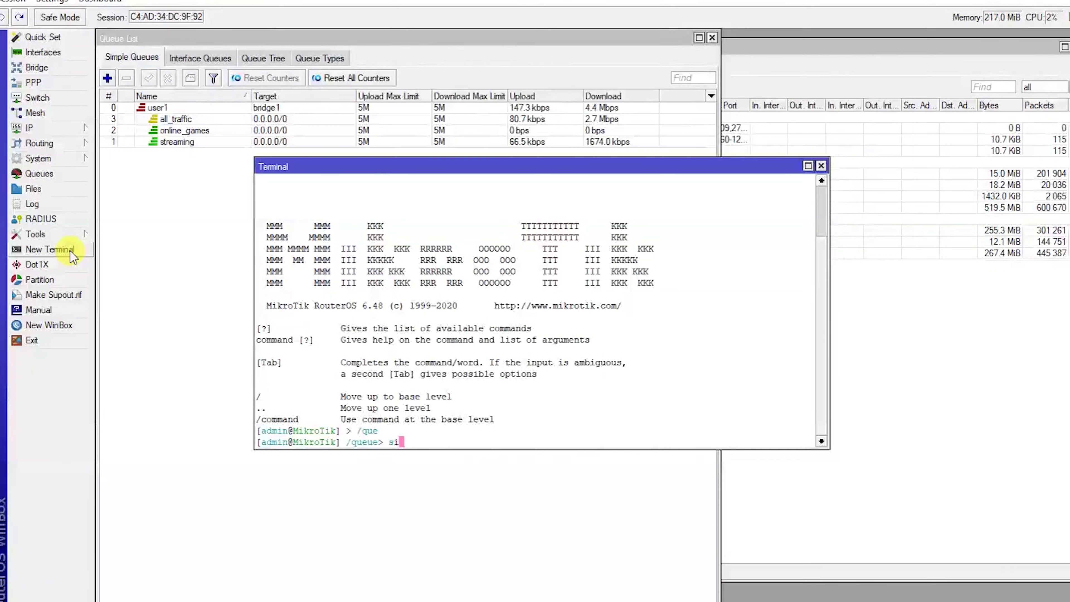
{"action": "type", "text": "m"}
{"action": "key", "text": "Return"}
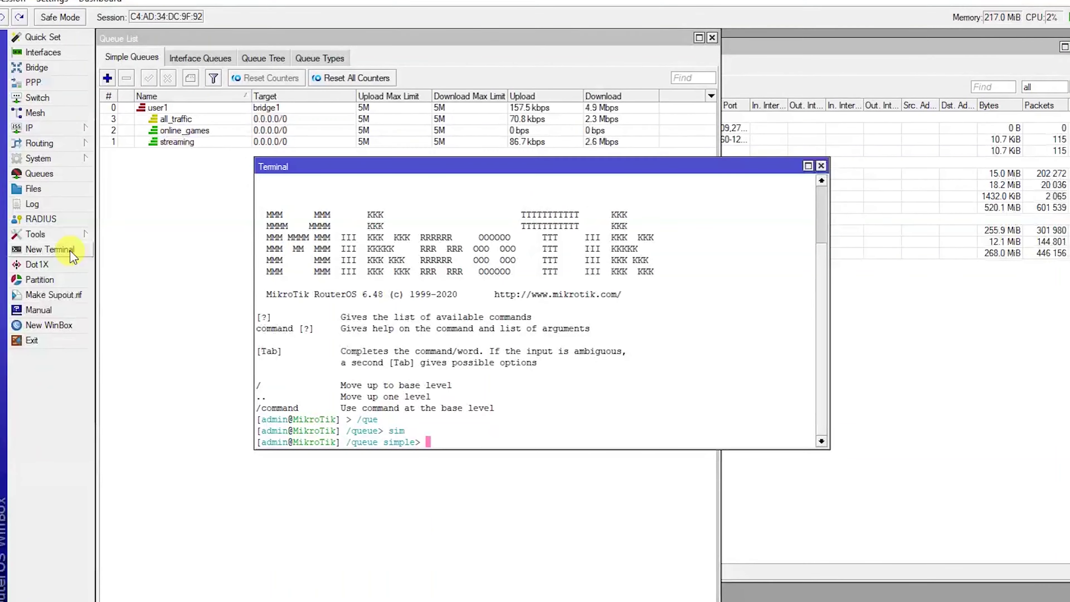
{"action": "type", "text": "ex"}
{"action": "key", "text": "Return"}
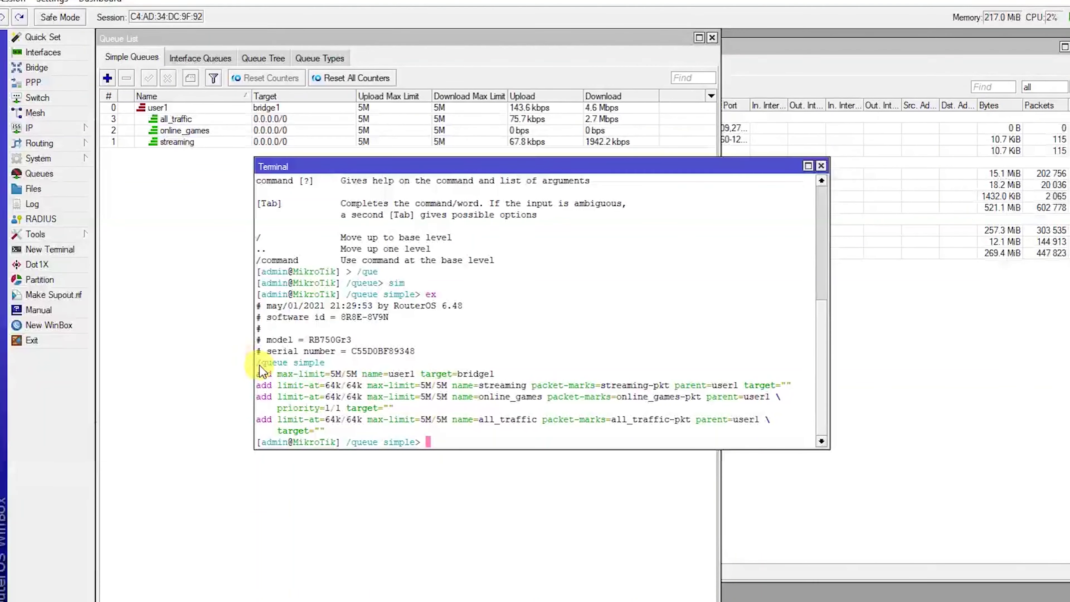
Copy the exported queue commands and launch Notepad from Windows search.
{"action": "left_click_drag", "start_coordinate": [259, 363], "coordinate": [421, 432]}
{"action": "right_click", "coordinate": [423, 410]}
{"action": "left_click", "coordinate": [425, 413]}
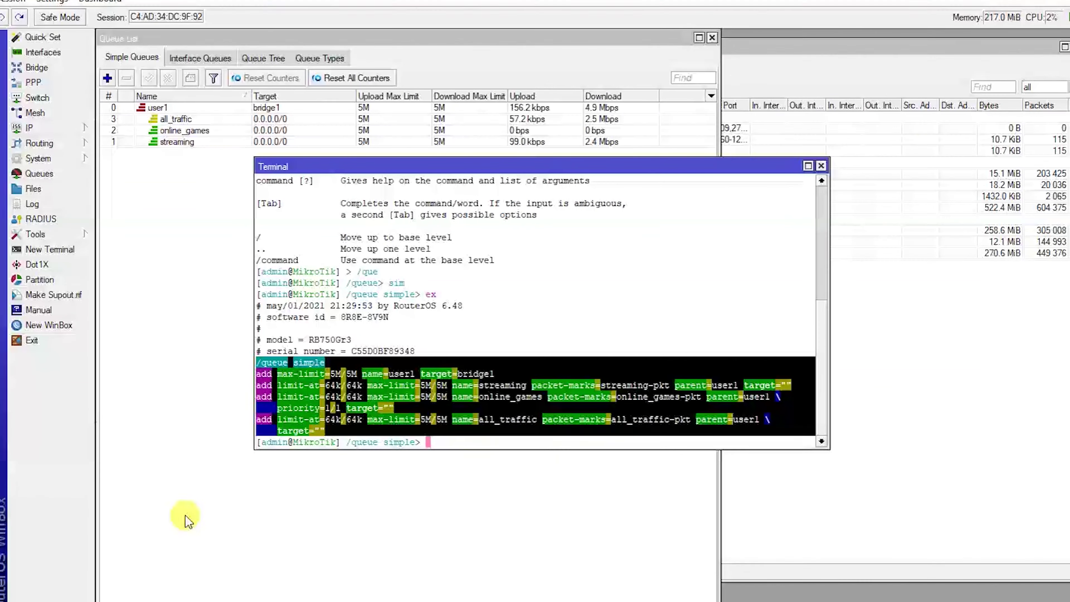
{"action": "key", "text": "super"}
{"action": "type", "text": "note"}
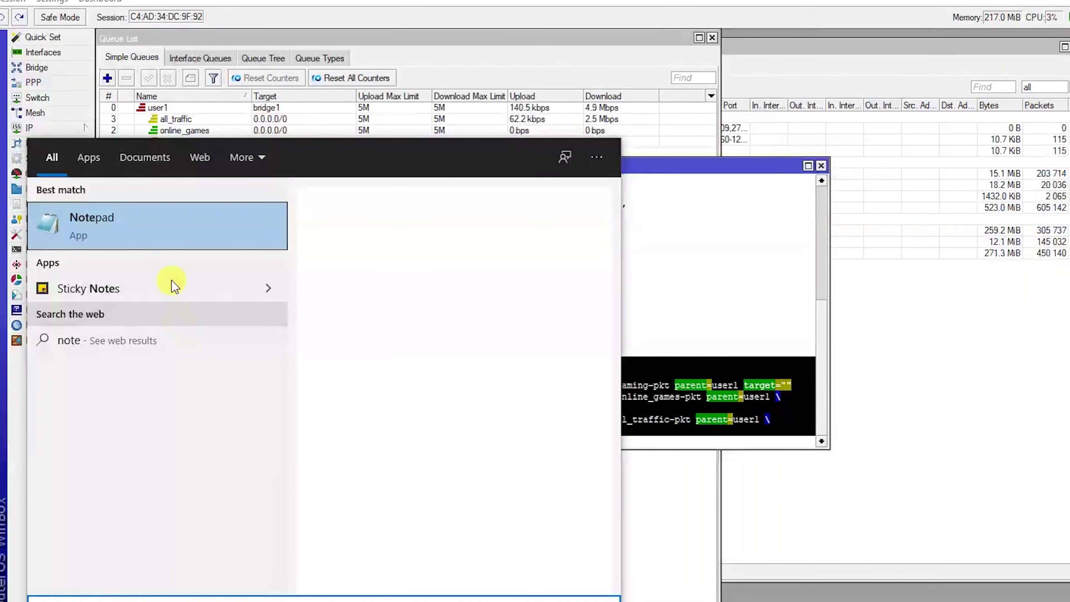
{"action": "left_click", "coordinate": [237, 242]}
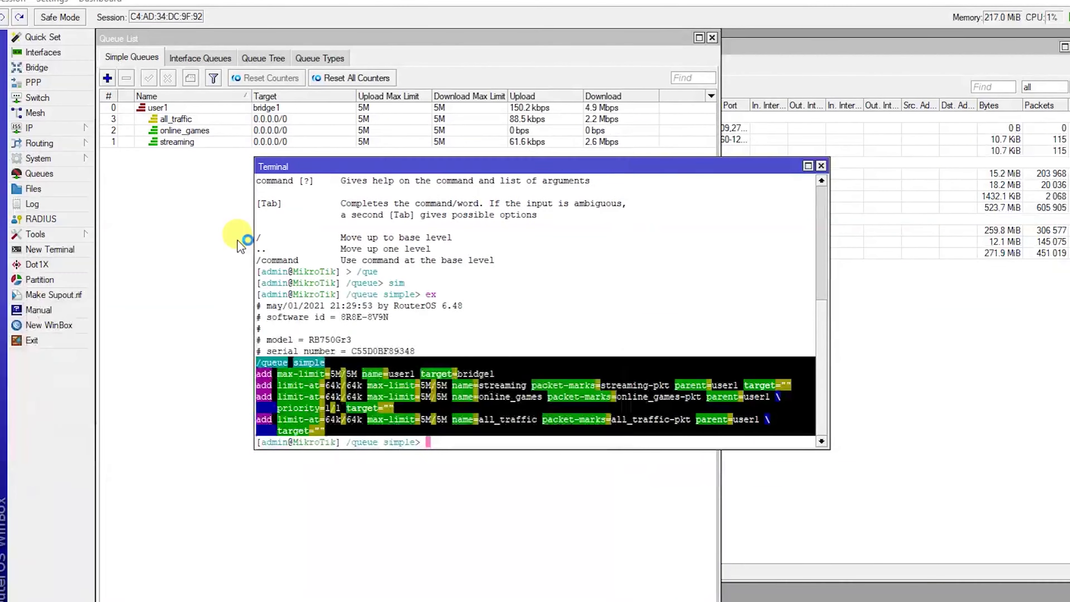
Paste the exported queue commands into Notepad.
{"action": "right_click", "coordinate": [255, 204]}
{"action": "left_click", "coordinate": [279, 253]}
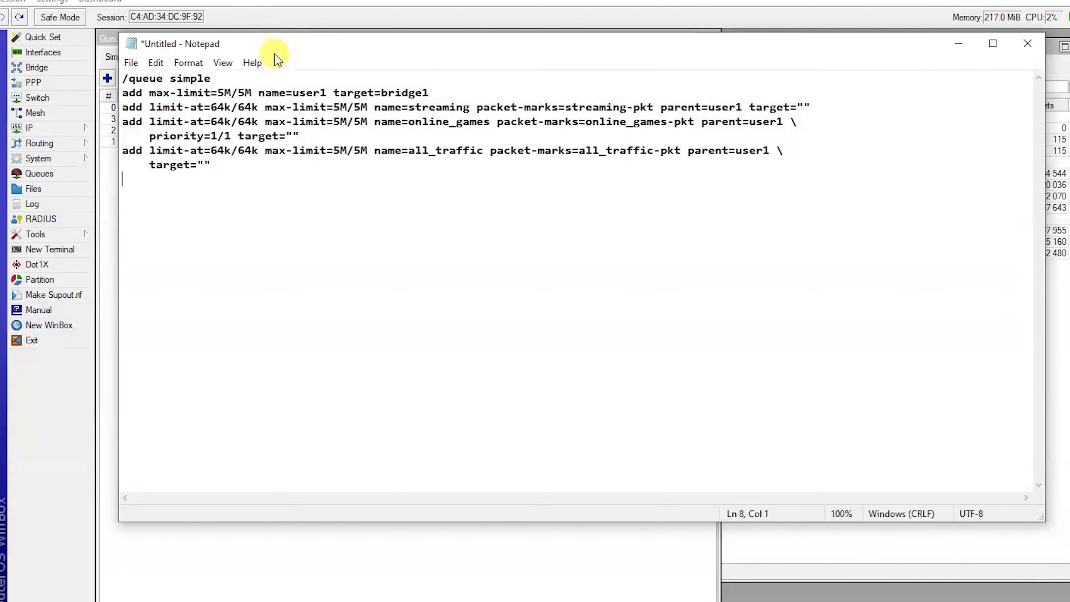
{"action": "left_click_drag", "start_coordinate": [282, 42], "coordinate": [243, 77]}
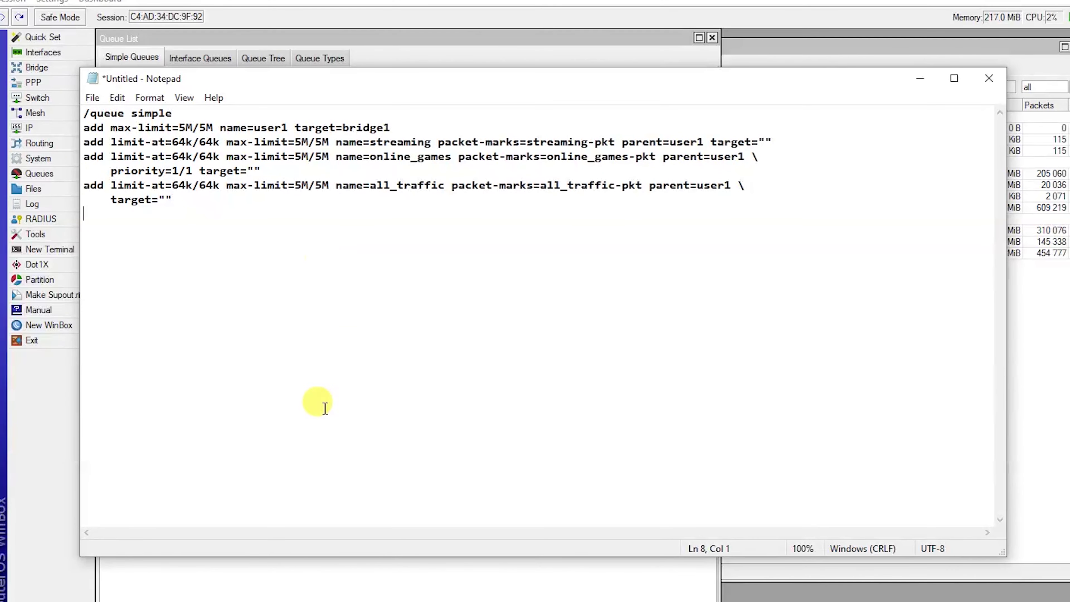
Copy $"remote-address" from the reference script and paste it over bridge1 as user1's target.
{"action": "mouse_move", "coordinate": [335, 594]}
{"action": "left_click", "coordinate": [309, 575]}
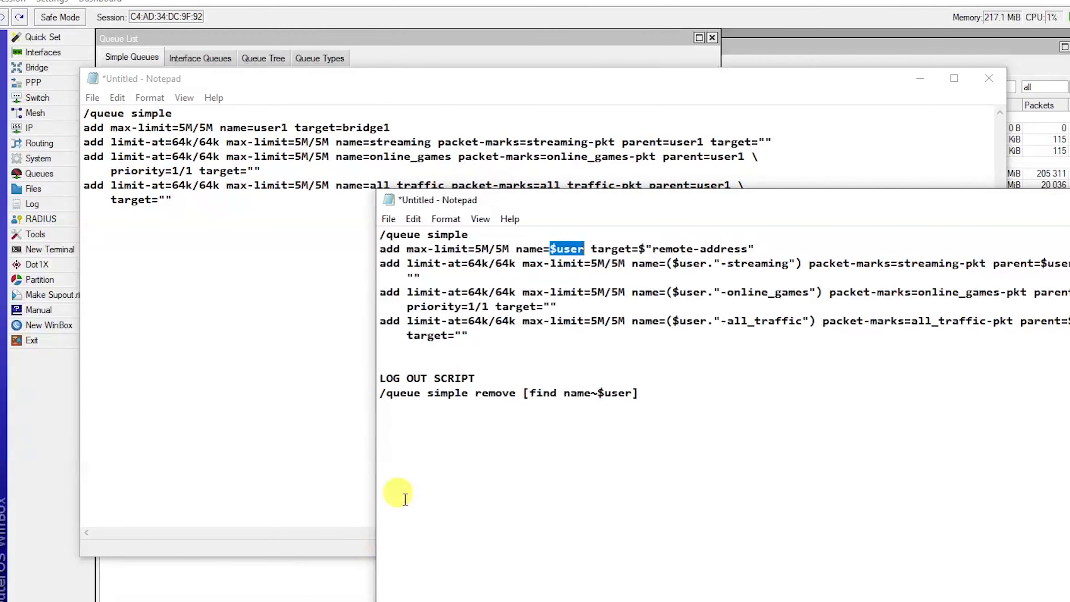
{"action": "left_click", "coordinate": [660, 278]}
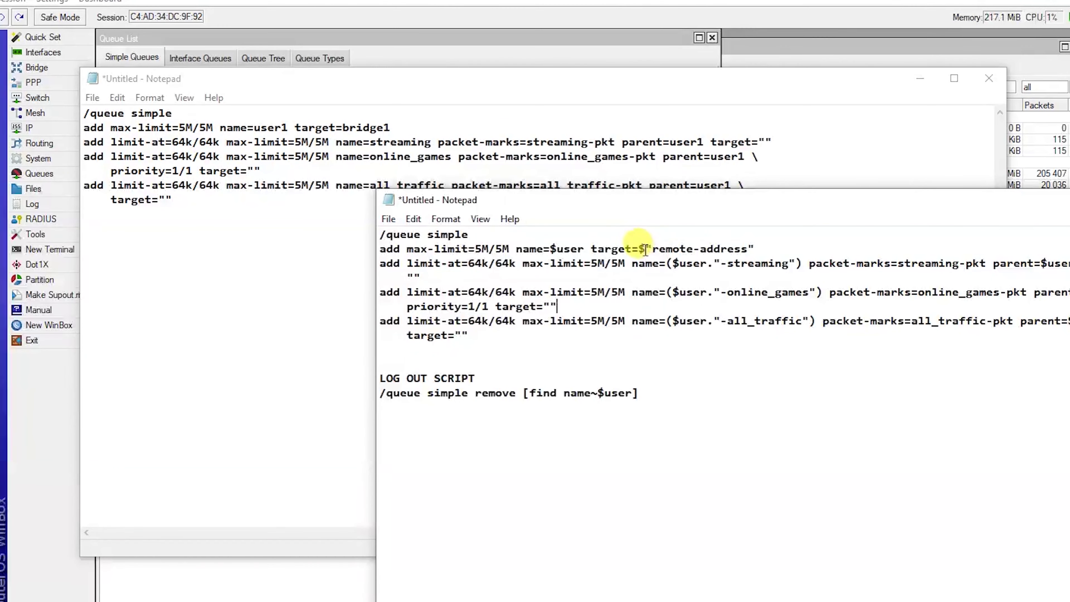
{"action": "left_click_drag", "start_coordinate": [651, 249], "coordinate": [754, 249]}
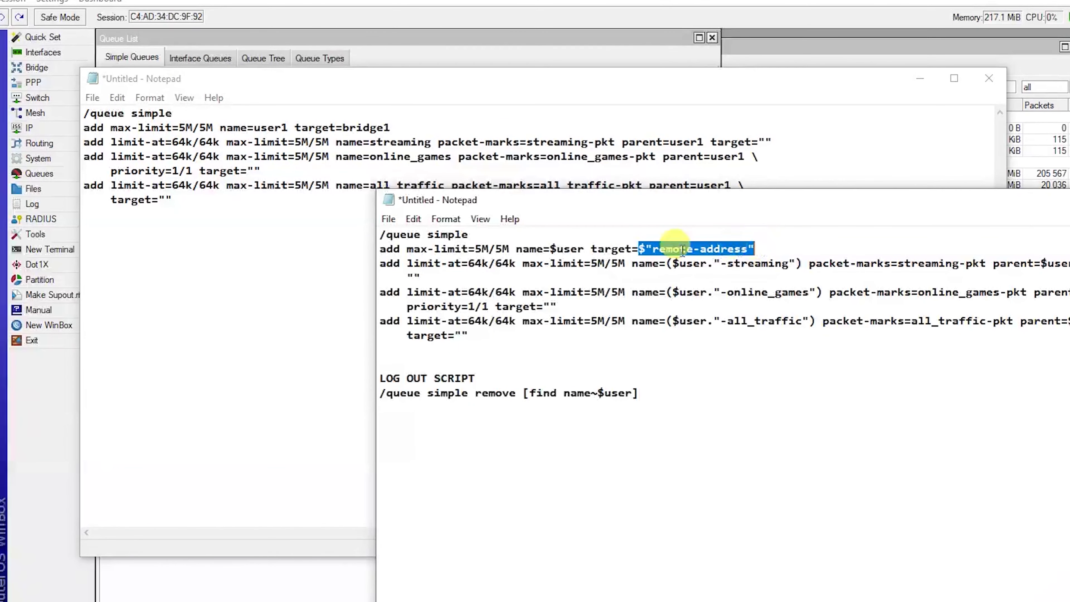
{"action": "right_click", "coordinate": [674, 246]}
{"action": "left_click", "coordinate": [693, 291]}
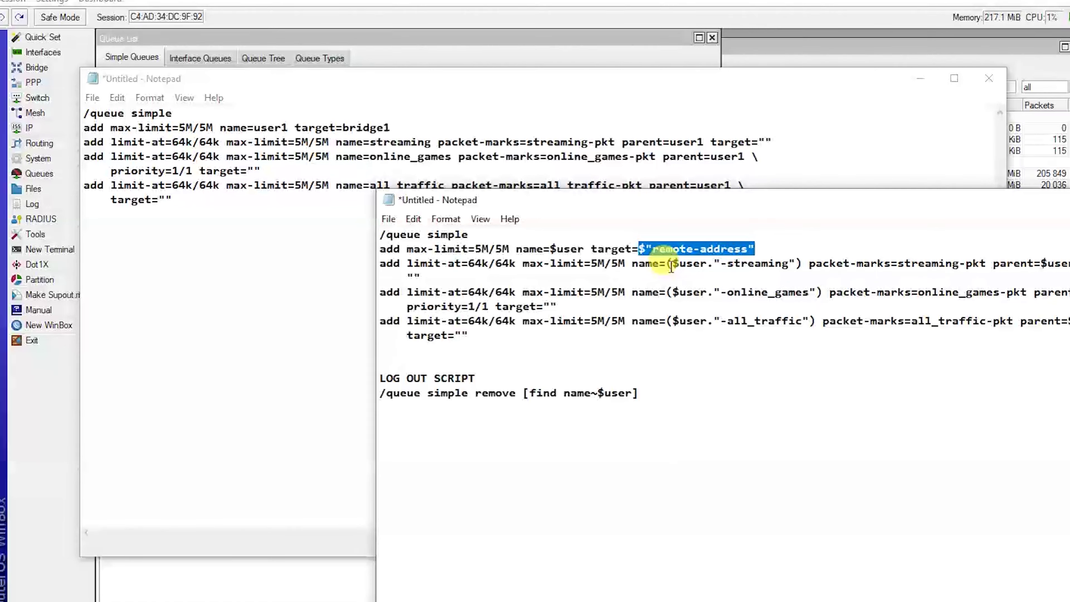
{"action": "left_click", "coordinate": [341, 130]}
{"action": "double_click", "coordinate": [374, 127]}
{"action": "right_click", "coordinate": [375, 127]}
{"action": "left_click", "coordinate": [412, 192]}
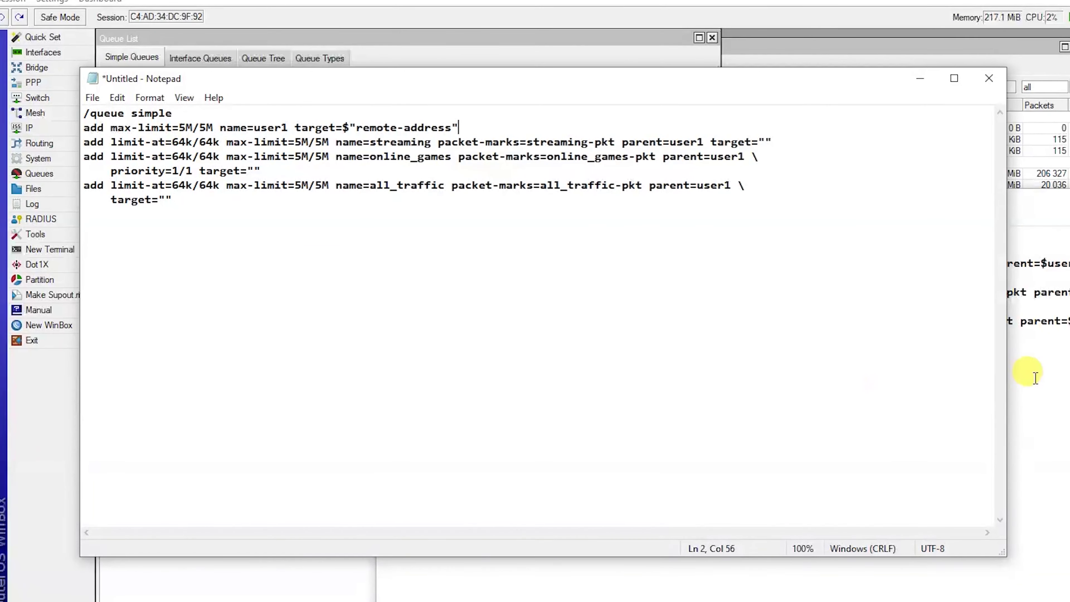
Copy $user from the reference script and replace the parent queue name user1 with it.
{"action": "left_click", "coordinate": [1028, 371]}
{"action": "double_click", "coordinate": [562, 248]}
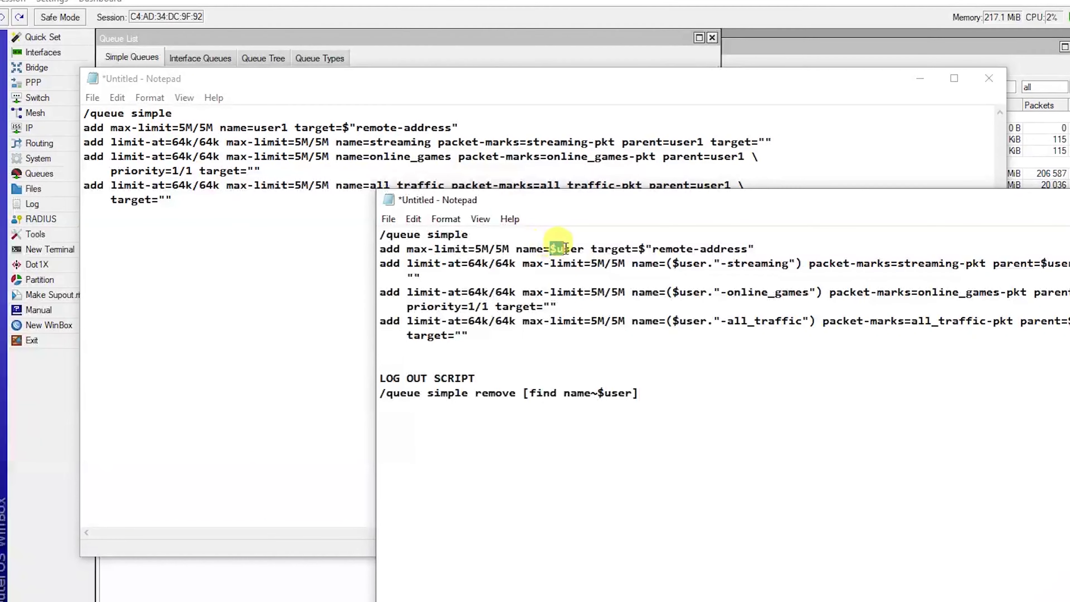
{"action": "right_click", "coordinate": [565, 245]}
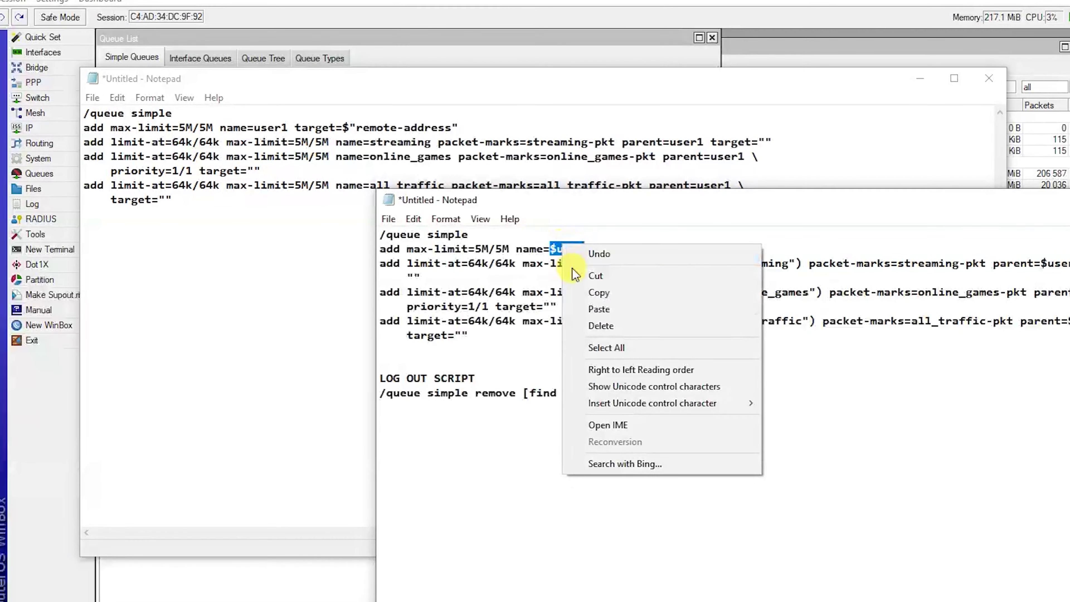
{"action": "left_click", "coordinate": [586, 293]}
{"action": "left_click_drag", "start_coordinate": [256, 127], "coordinate": [288, 128]}
{"action": "right_click", "coordinate": [262, 126]}
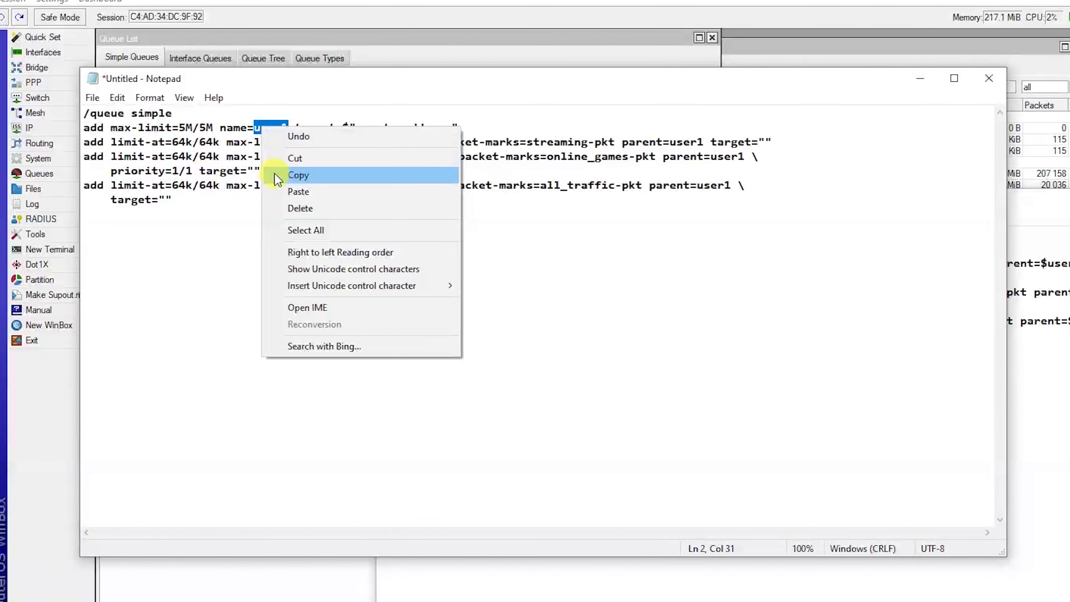
{"action": "left_click", "coordinate": [279, 191]}
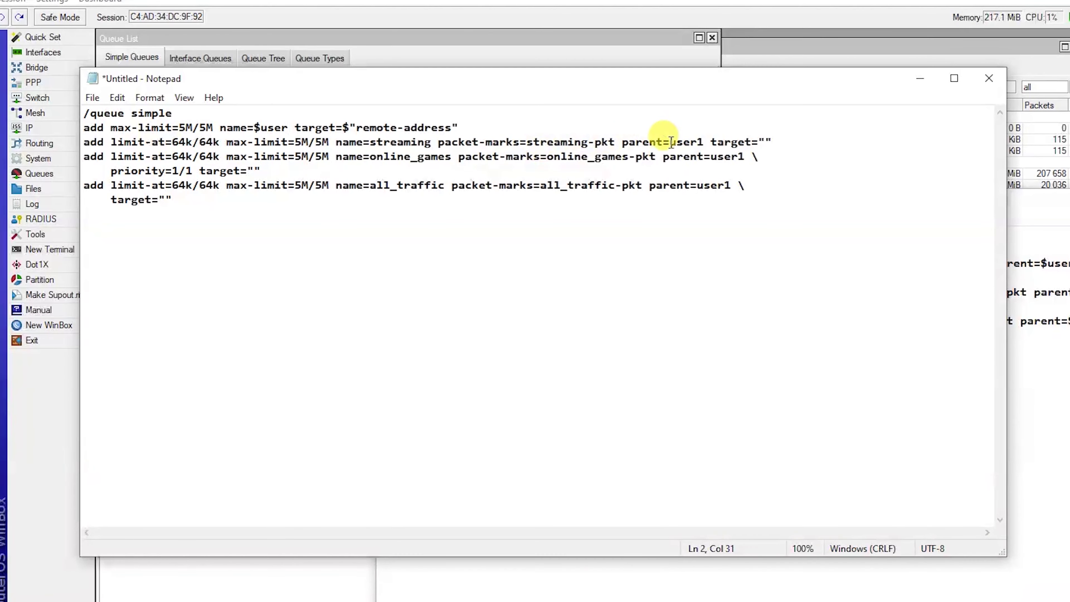
Set parent=$user on the streaming, online_games and all_traffic child queues.
{"action": "left_click_drag", "start_coordinate": [670, 142], "coordinate": [700, 142]}
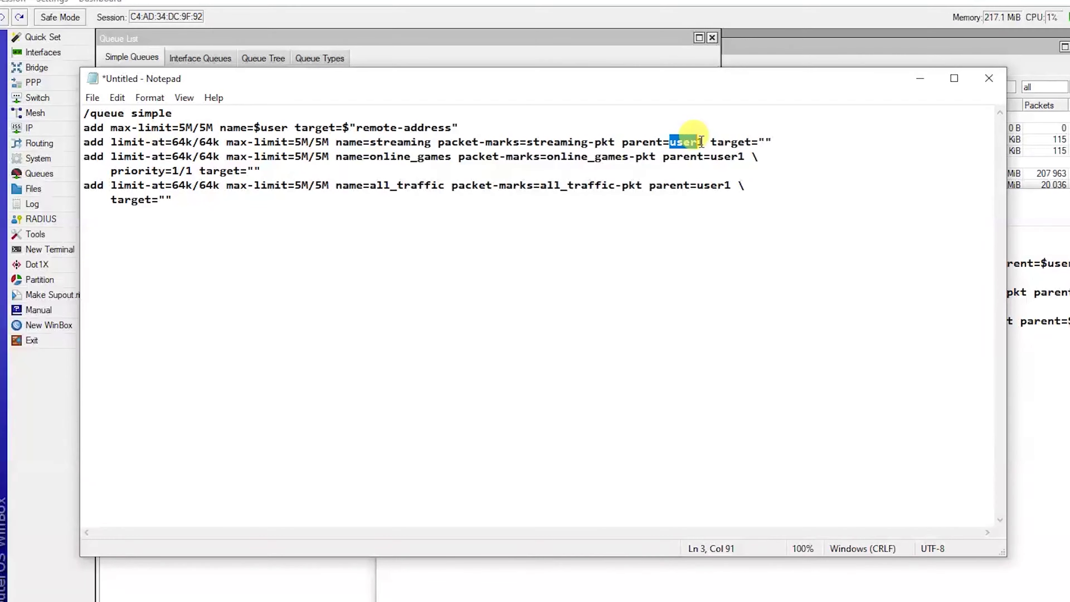
{"action": "left_click_drag", "start_coordinate": [679, 140], "coordinate": [700, 139]}
{"action": "right_click", "coordinate": [674, 138]}
{"action": "left_click", "coordinate": [716, 202]}
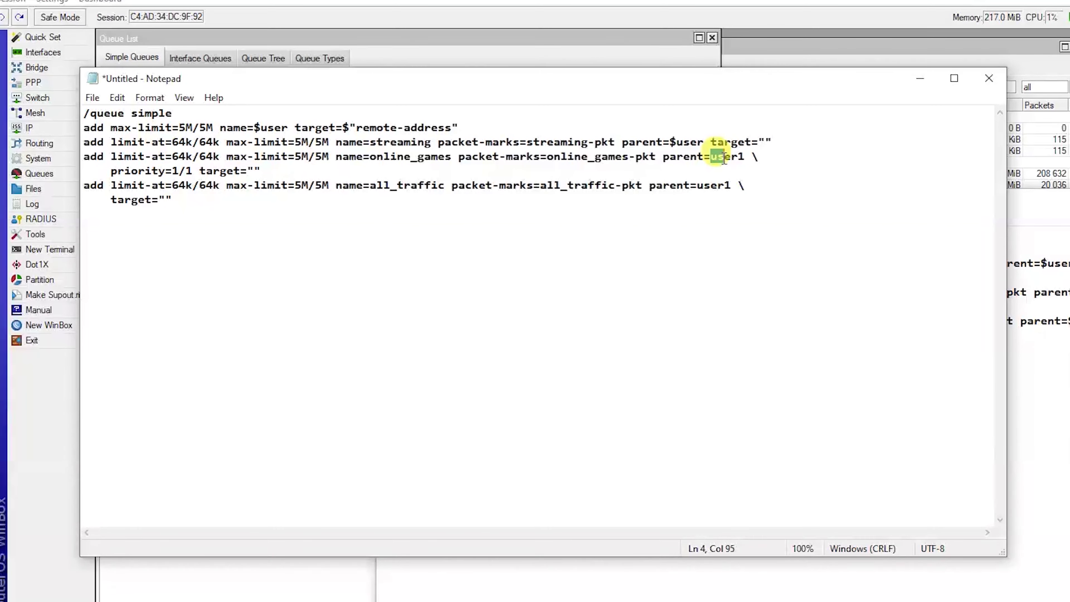
{"action": "right_click", "coordinate": [734, 154]}
{"action": "left_click", "coordinate": [748, 219]}
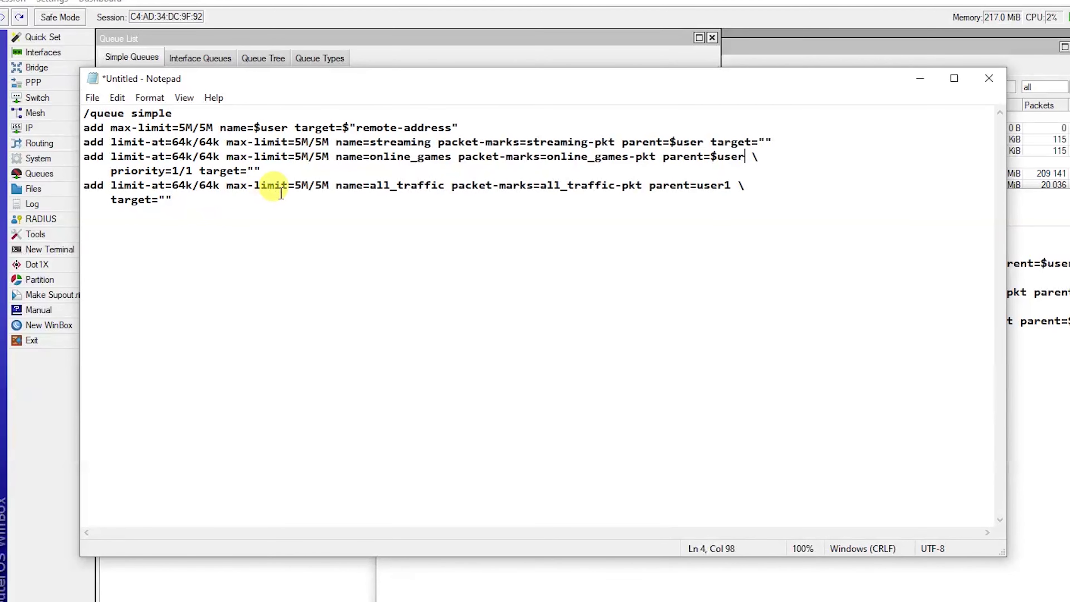
{"action": "left_click", "coordinate": [194, 185]}
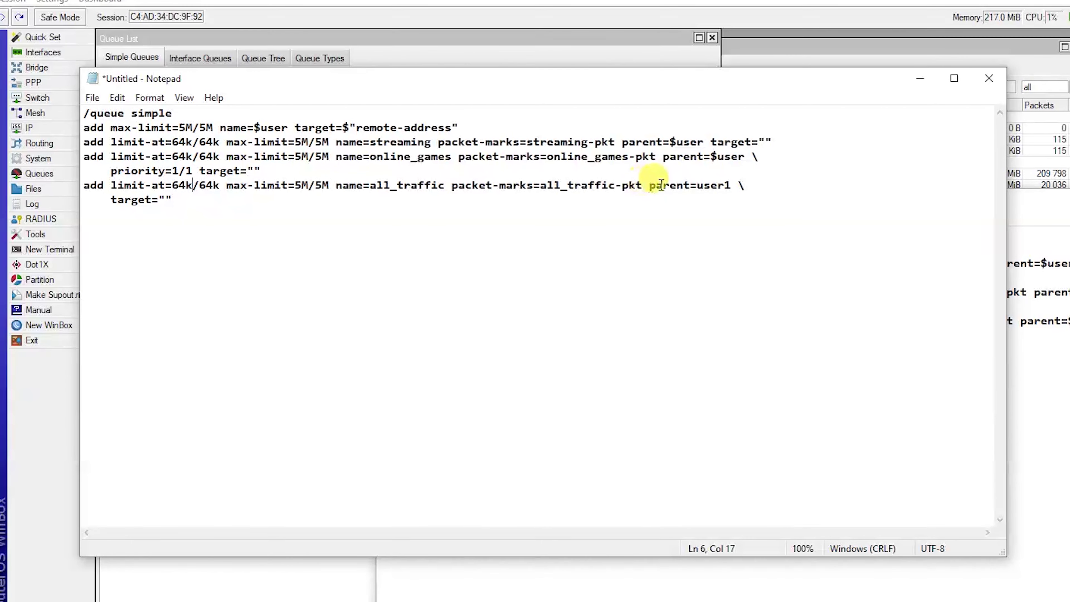
{"action": "left_click_drag", "start_coordinate": [697, 186], "coordinate": [724, 186]}
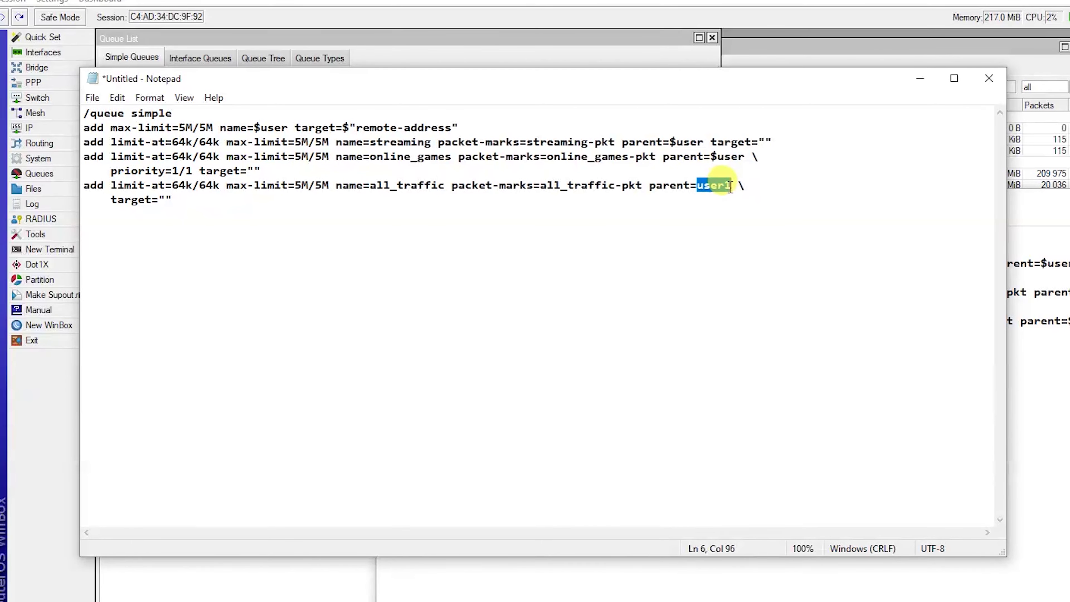
{"action": "right_click", "coordinate": [711, 185]}
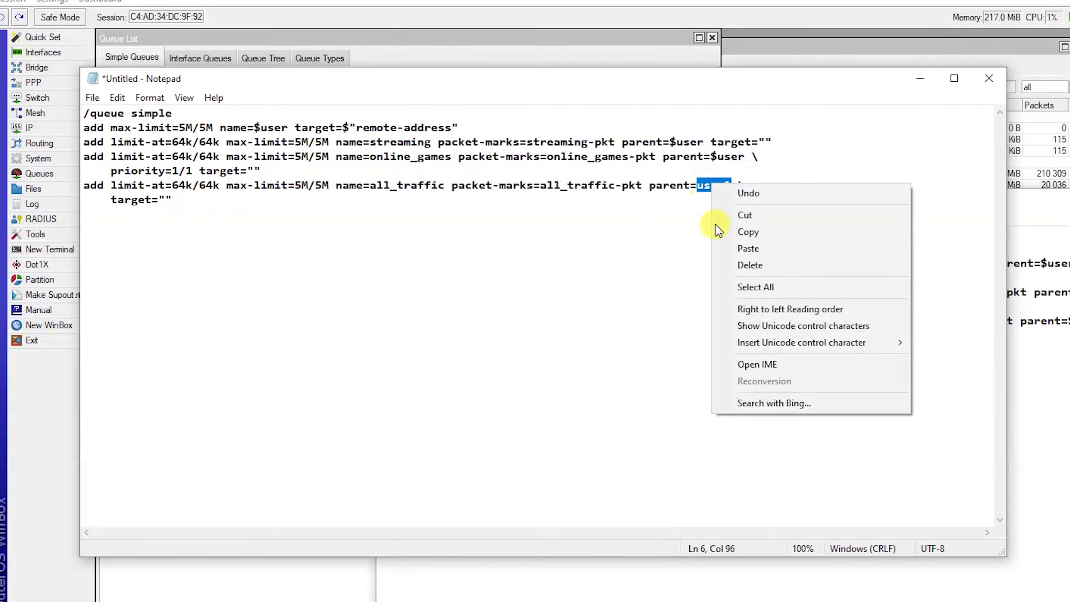
{"action": "left_click", "coordinate": [747, 249]}
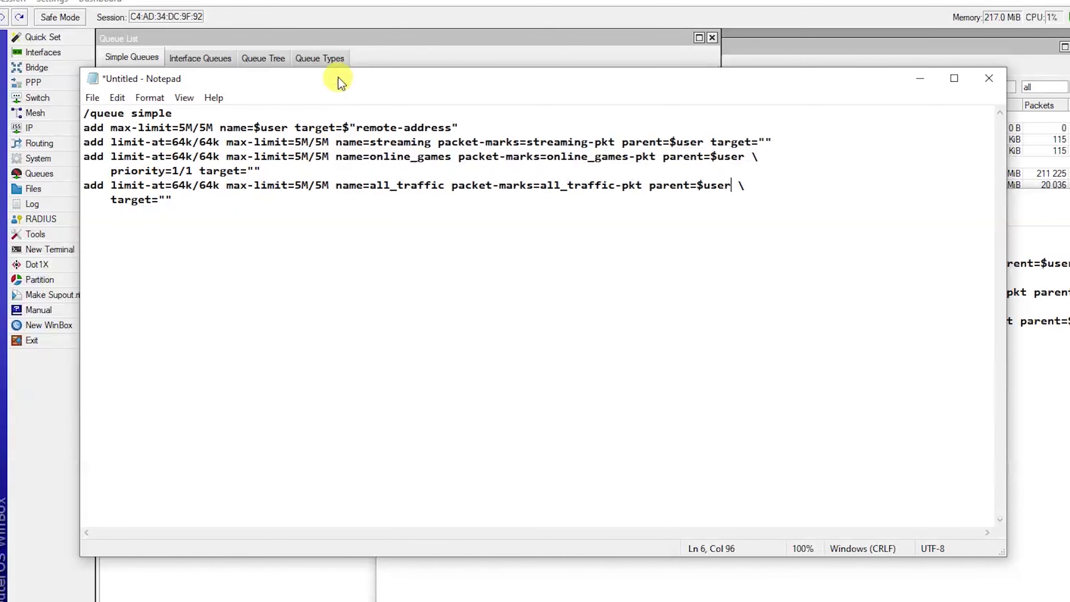
Rename the streaming queue to ($user."-streaming").
{"action": "left_click_drag", "start_coordinate": [336, 79], "coordinate": [281, 96]}
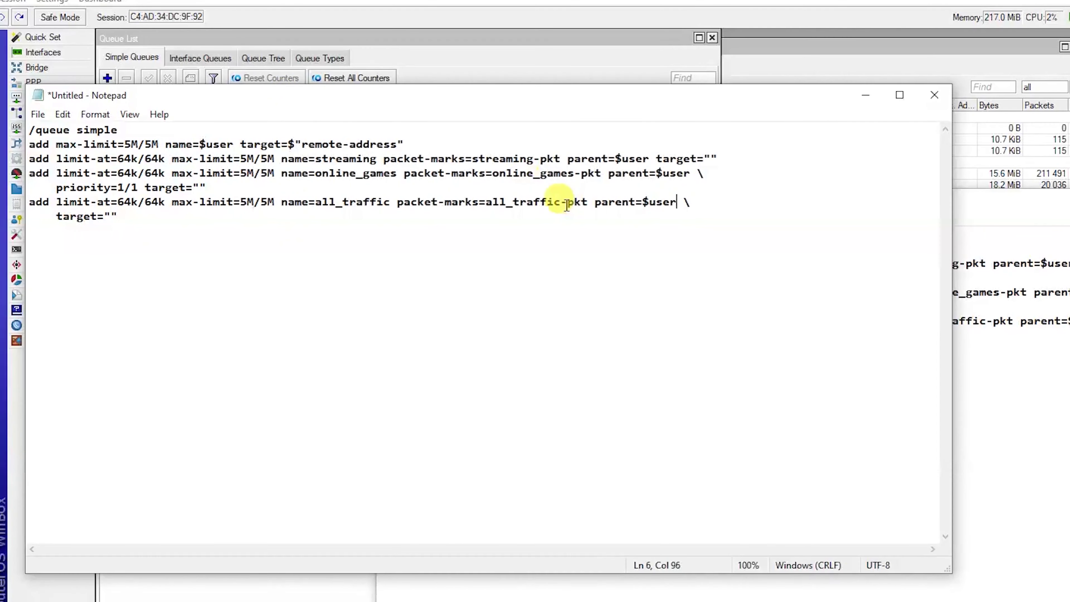
{"action": "left_click", "coordinate": [988, 390]}
{"action": "left_click_drag", "start_coordinate": [634, 276], "coordinate": [527, 236]}
{"action": "left_click_drag", "start_coordinate": [506, 292], "coordinate": [642, 292]}
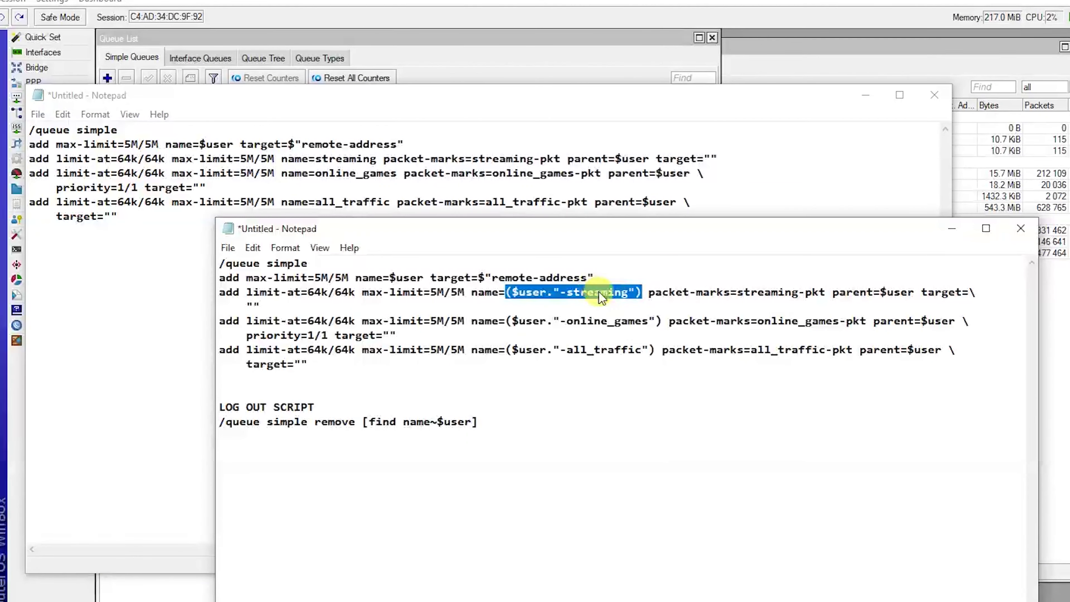
{"action": "right_click", "coordinate": [594, 290]}
{"action": "left_click", "coordinate": [610, 341]}
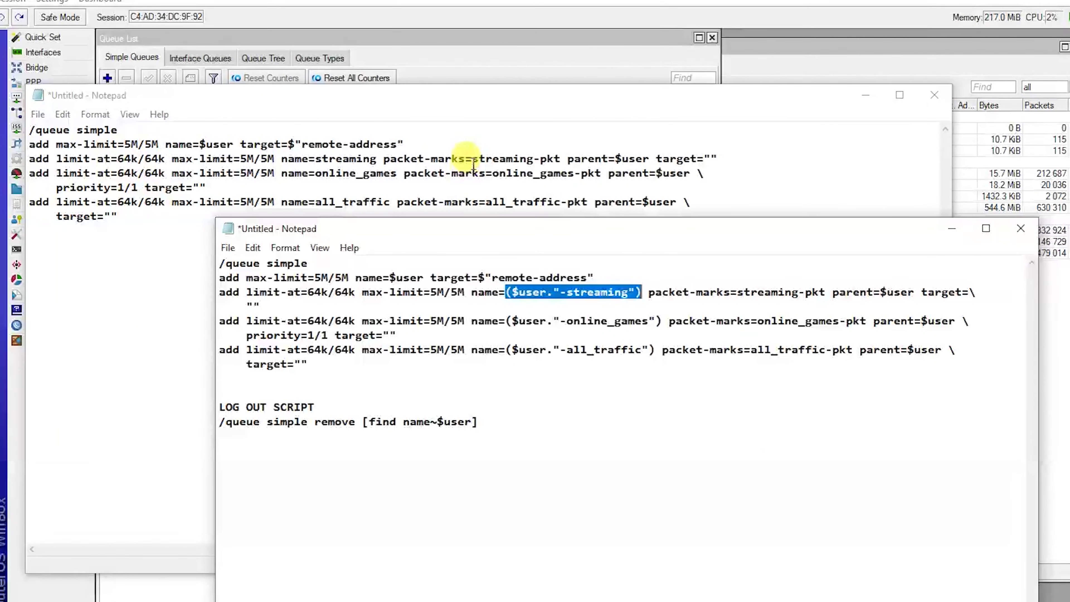
{"action": "left_click", "coordinate": [316, 158]}
{"action": "left_click_drag", "start_coordinate": [316, 159], "coordinate": [376, 158]}
{"action": "right_click", "coordinate": [351, 159]}
{"action": "left_click", "coordinate": [379, 220]}
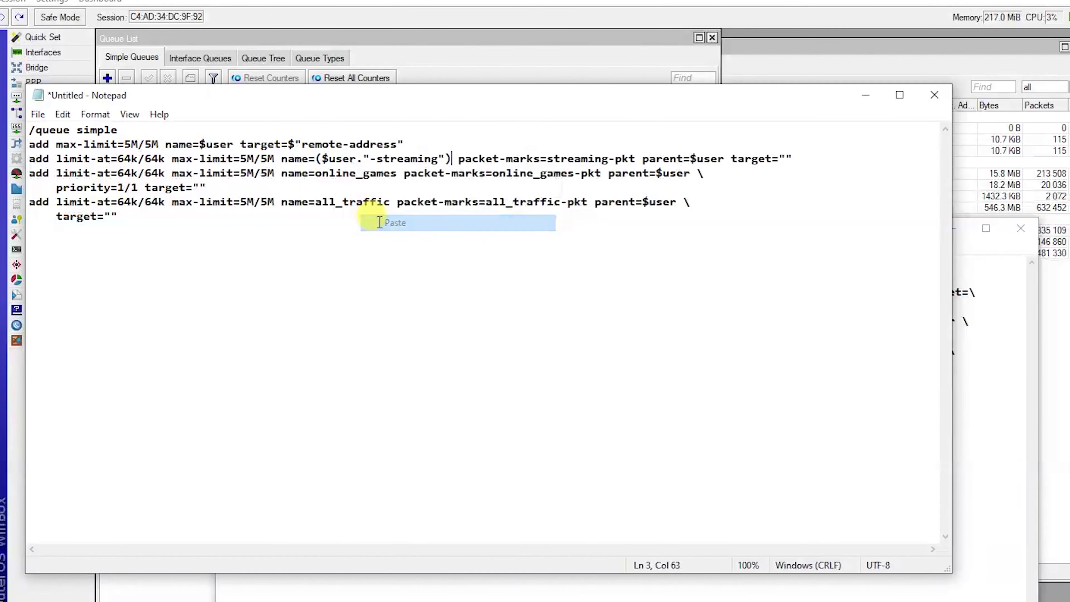
Rename the online_games queue to ($user."-online_games").
{"action": "left_click", "coordinate": [974, 425]}
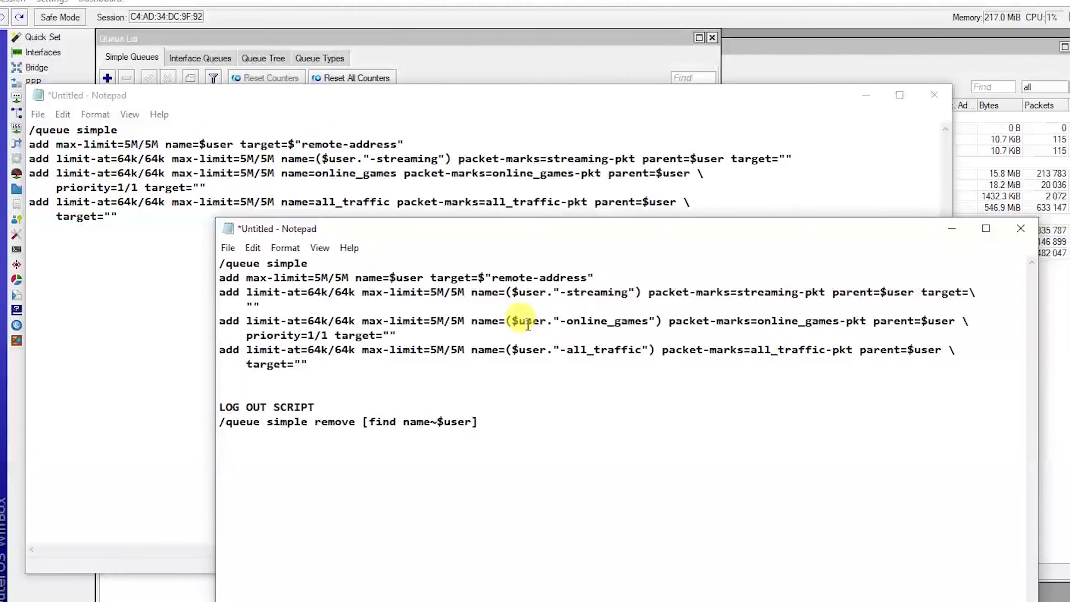
{"action": "left_click_drag", "start_coordinate": [507, 320], "coordinate": [662, 321]}
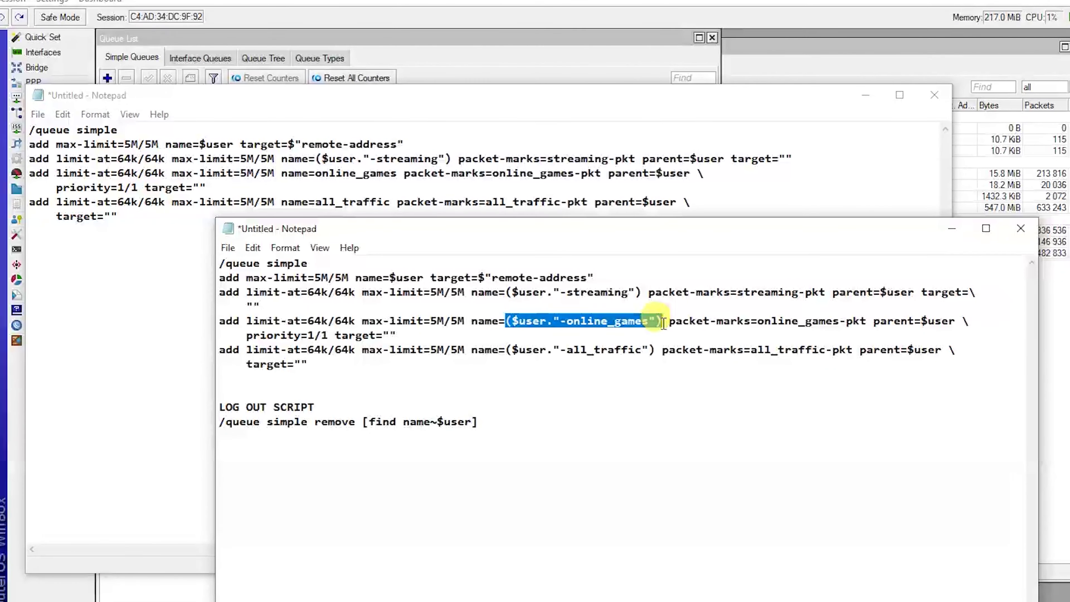
{"action": "right_click", "coordinate": [609, 316]}
{"action": "left_click", "coordinate": [628, 364]}
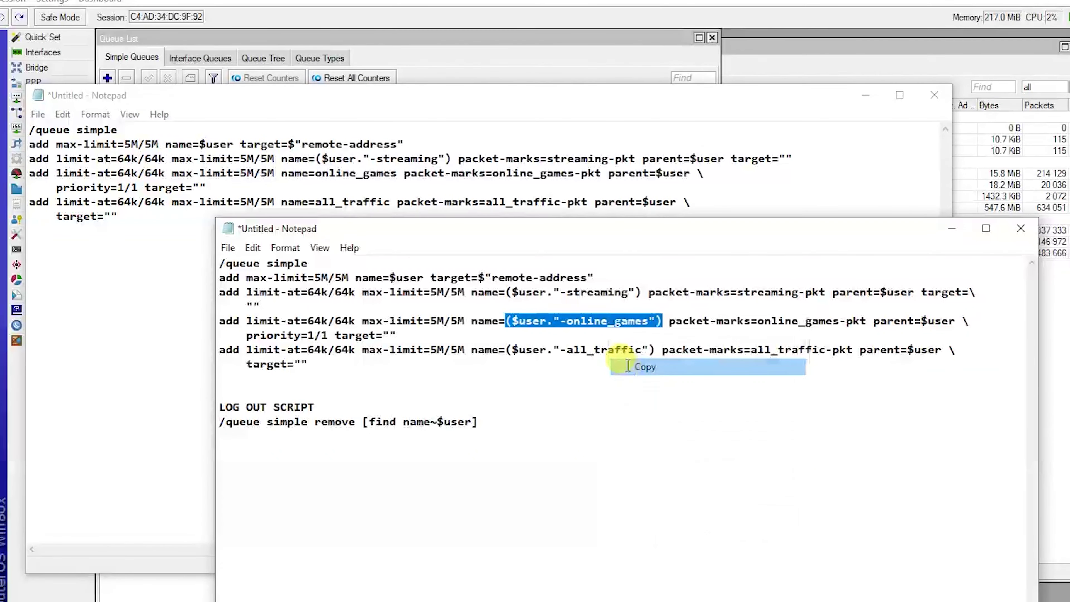
{"action": "left_click", "coordinate": [317, 180]}
{"action": "left_click_drag", "start_coordinate": [315, 179], "coordinate": [401, 176]}
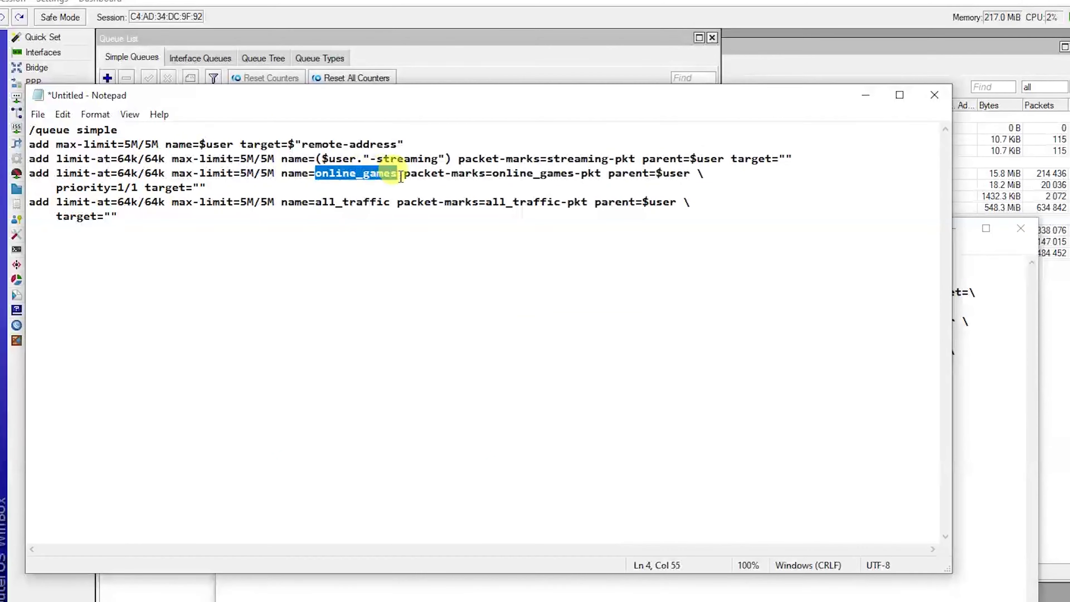
{"action": "right_click", "coordinate": [379, 174]}
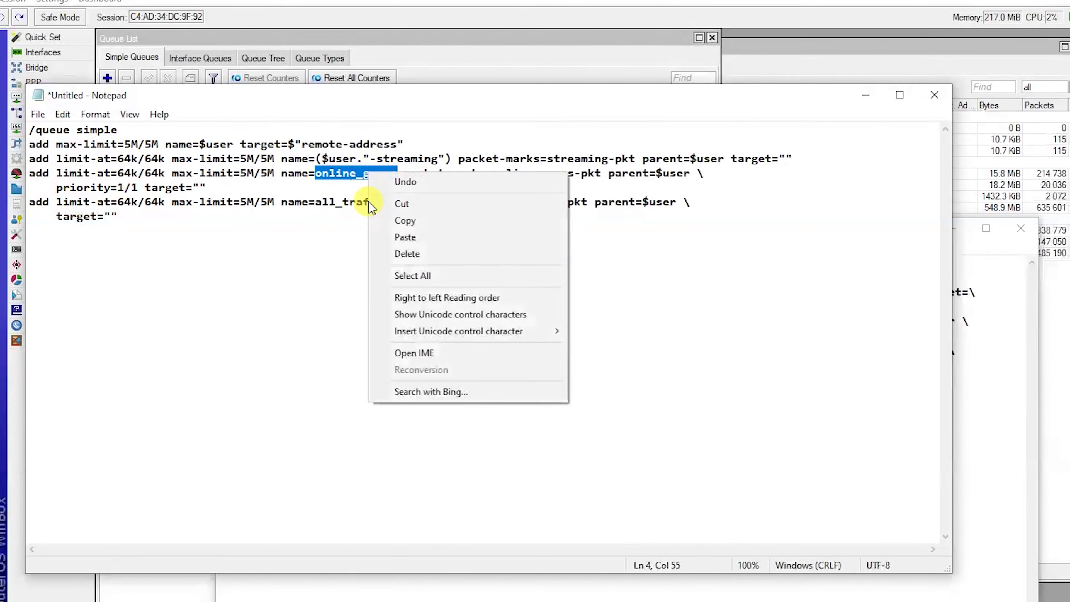
{"action": "left_click", "coordinate": [383, 237]}
Rename the all_traffic queue to ($user."-all_traffic").
{"action": "left_click", "coordinate": [968, 401]}
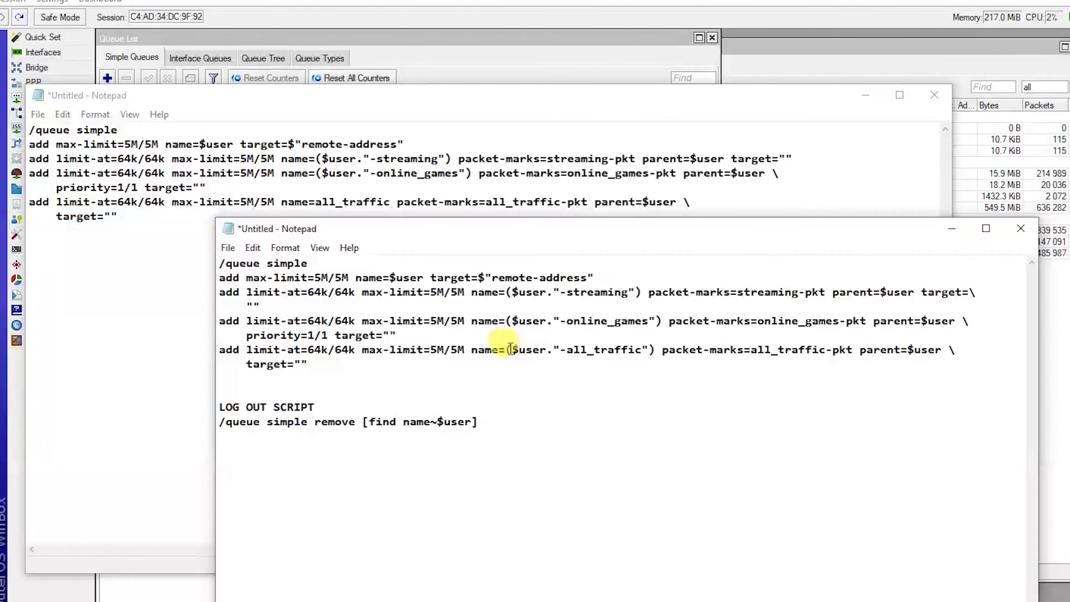
{"action": "left_click_drag", "start_coordinate": [506, 349], "coordinate": [650, 351]}
{"action": "right_click", "coordinate": [605, 345]}
{"action": "left_click", "coordinate": [632, 396]}
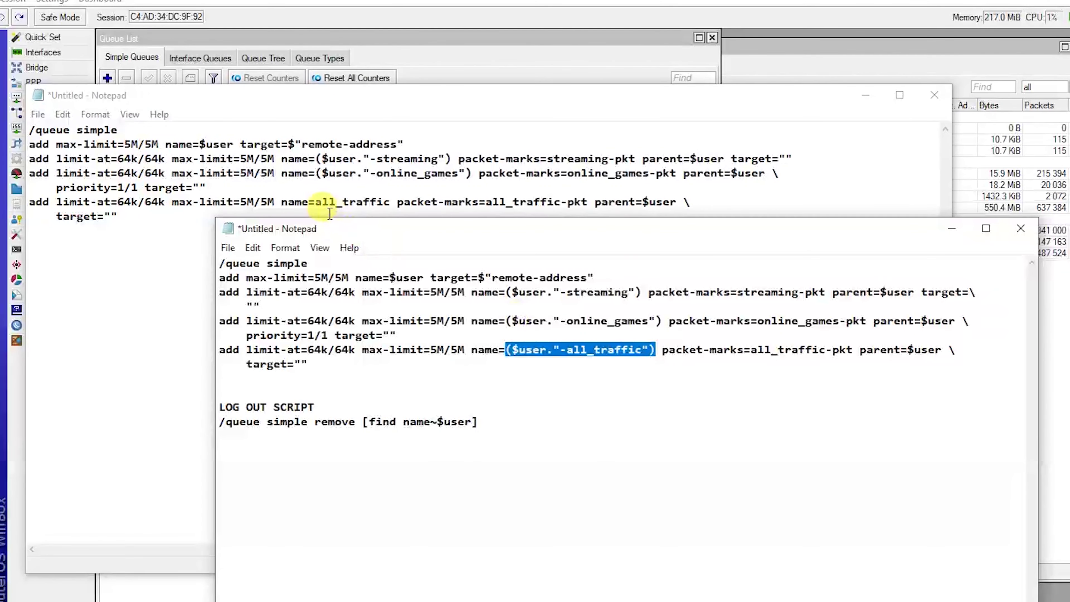
{"action": "left_click", "coordinate": [321, 204]}
{"action": "left_click_drag", "start_coordinate": [315, 203], "coordinate": [391, 203]}
{"action": "right_click", "coordinate": [344, 198]}
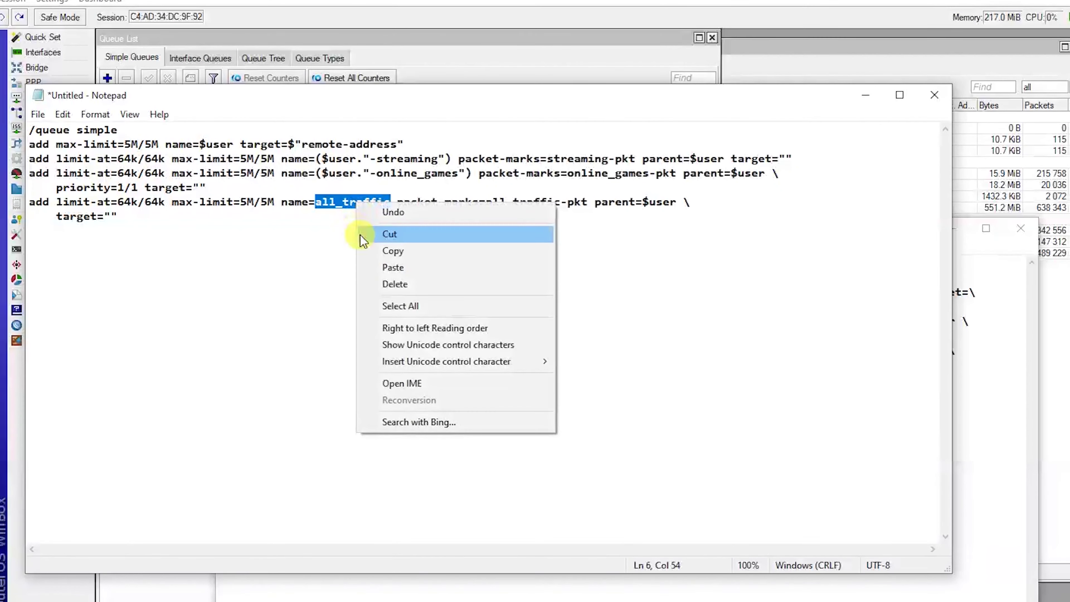
{"action": "left_click", "coordinate": [371, 268]}
{"action": "left_click", "coordinate": [424, 289]}
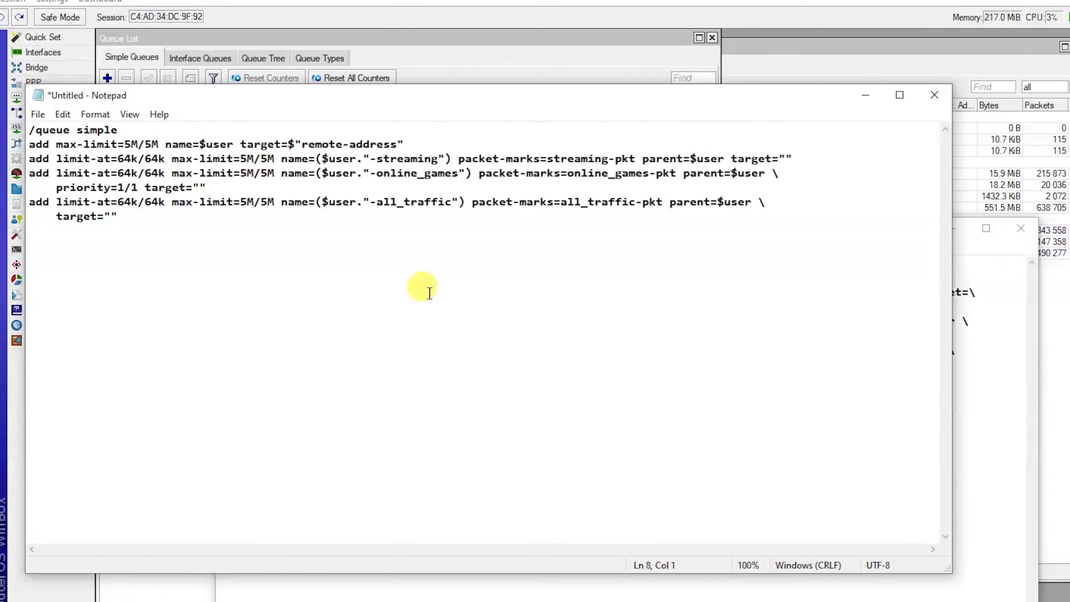
Select the entire edited queue script and copy it.
{"action": "left_click_drag", "start_coordinate": [308, 101], "coordinate": [323, 101]}
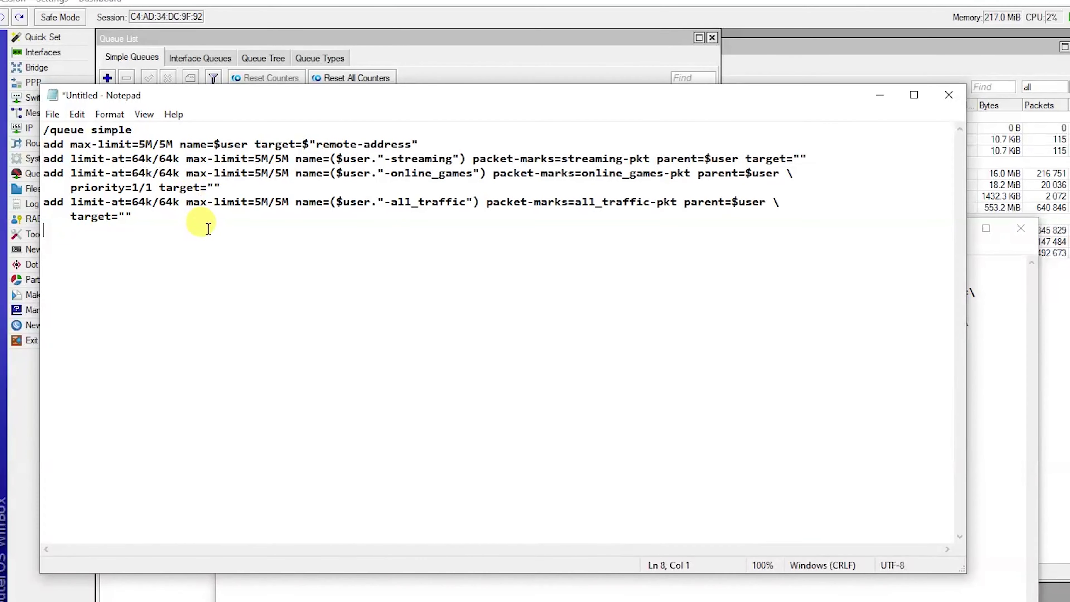
{"action": "left_click_drag", "start_coordinate": [45, 131], "coordinate": [143, 228]}
{"action": "right_click", "coordinate": [131, 169]}
{"action": "left_click", "coordinate": [166, 221]}
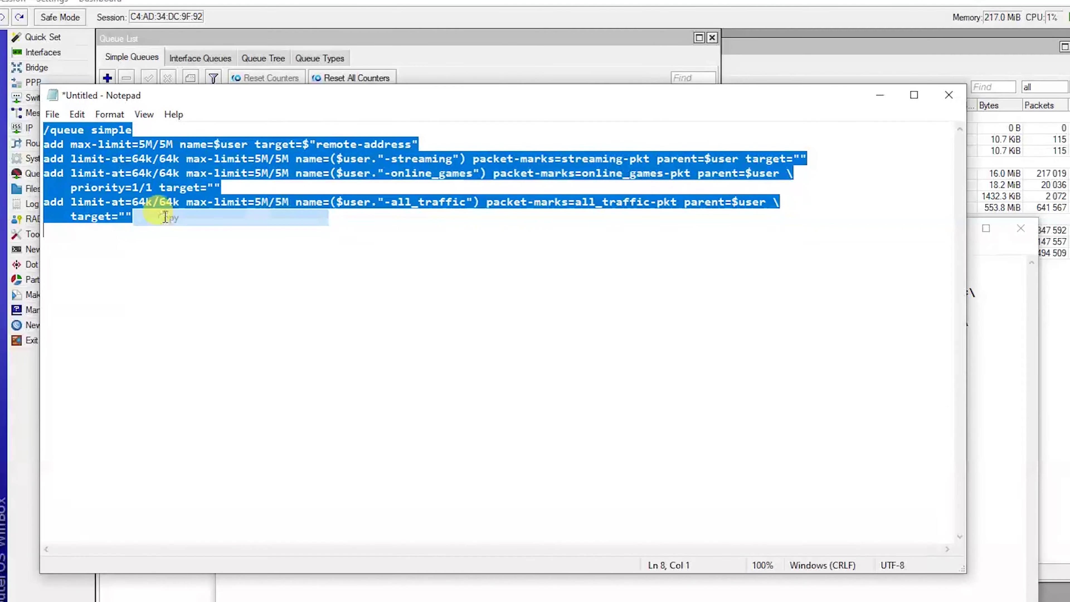
Paste the queue-creation script into the 5MPBS profile's On Up field and apply it.
{"action": "left_click", "coordinate": [25, 82]}
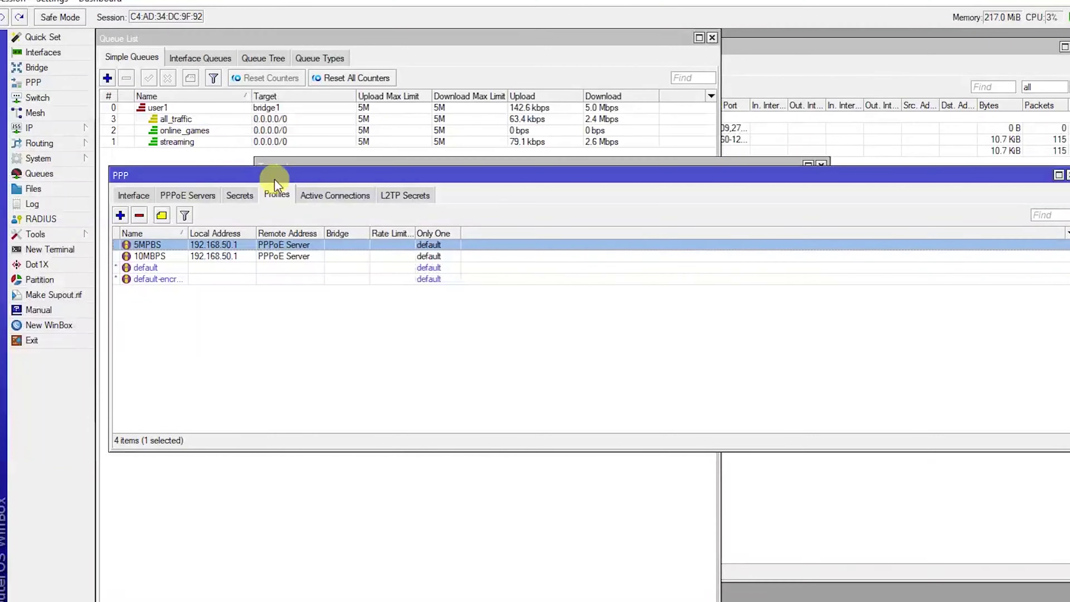
{"action": "double_click", "coordinate": [164, 244]}
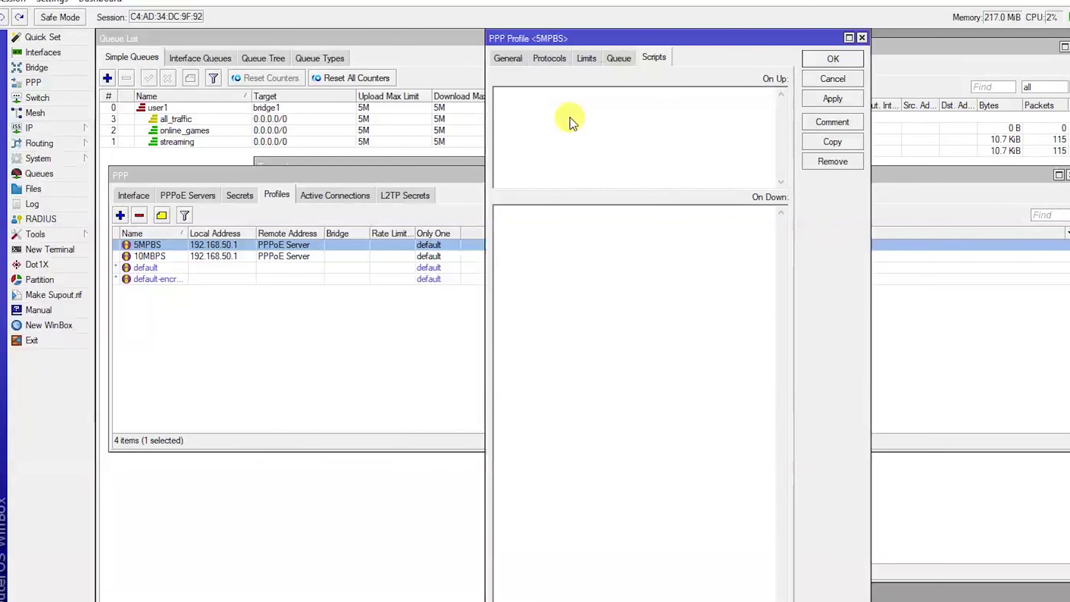
{"action": "right_click", "coordinate": [547, 109]}
{"action": "left_click", "coordinate": [574, 172]}
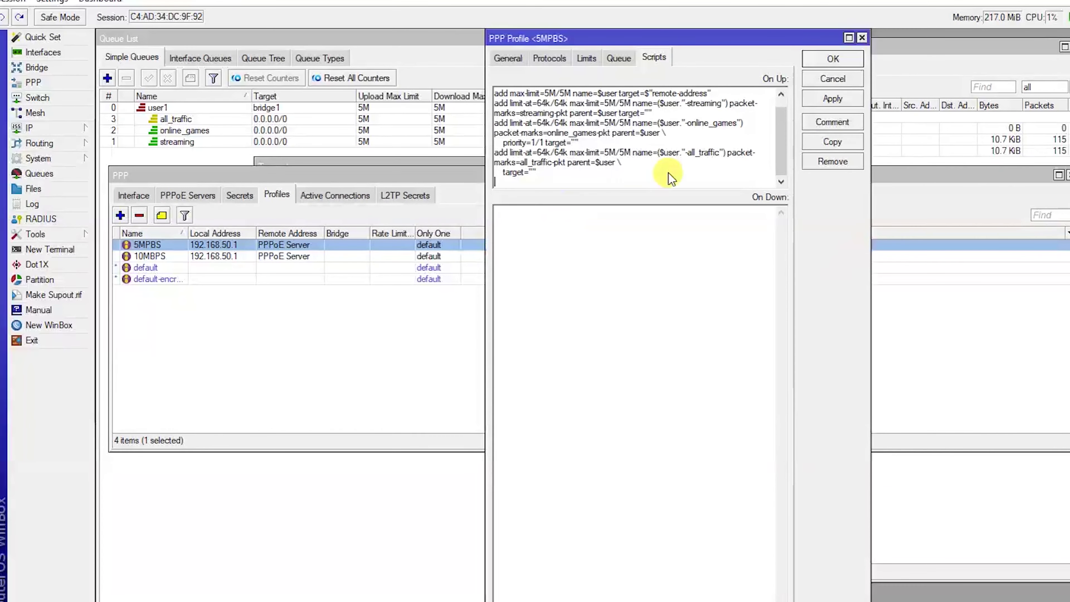
{"action": "left_click", "coordinate": [817, 100]}
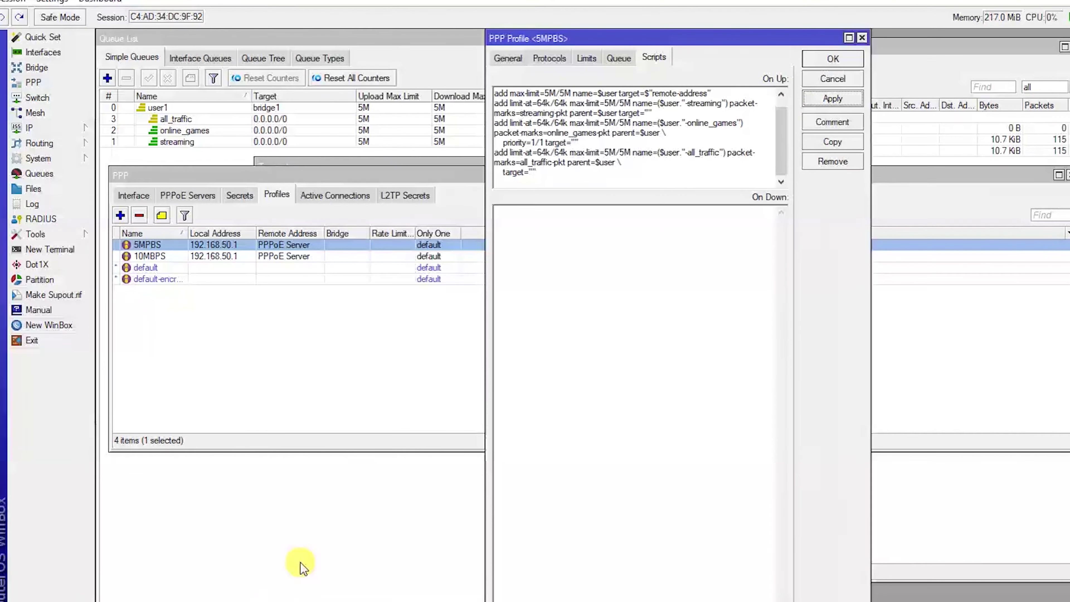
Set On Down to /queue simple remove [find name~$user], apply, and save the profile.
{"action": "left_click", "coordinate": [586, 237]}
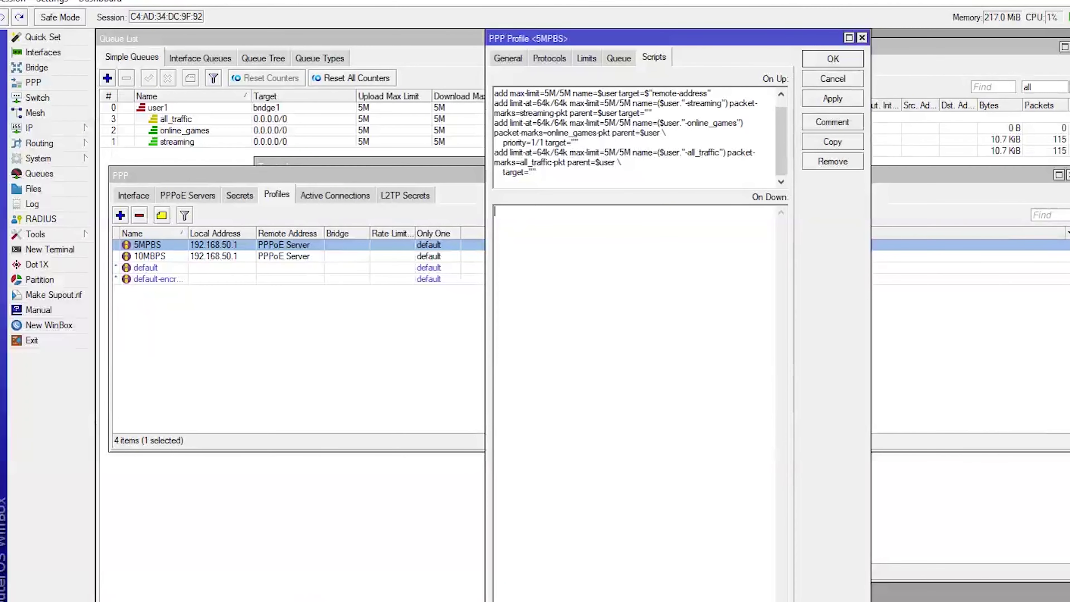
{"action": "key", "text": "alt+Tab"}
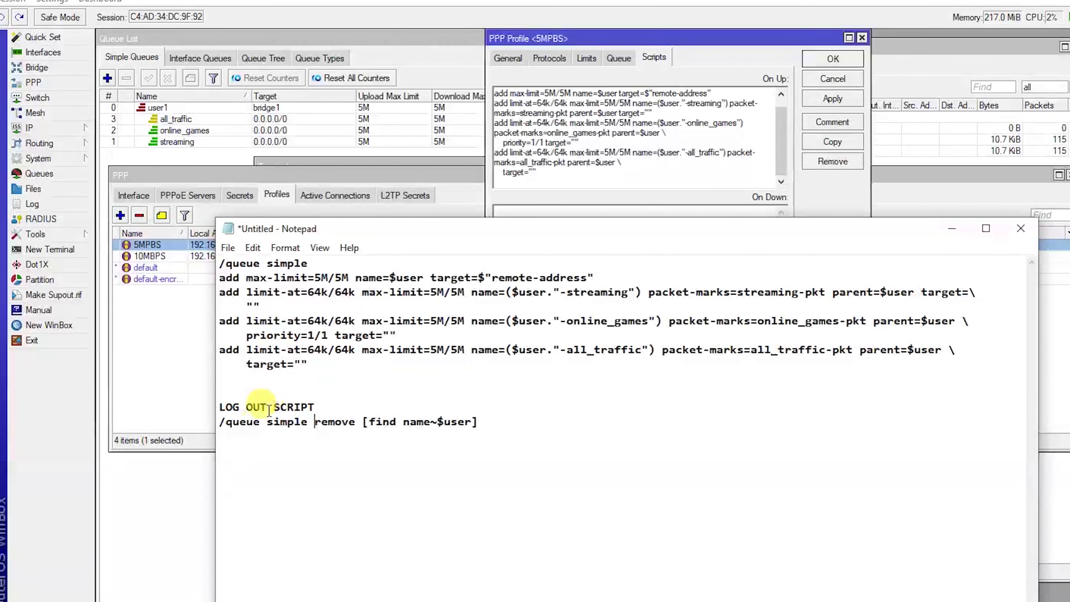
{"action": "left_click_drag", "start_coordinate": [220, 421], "coordinate": [479, 421]}
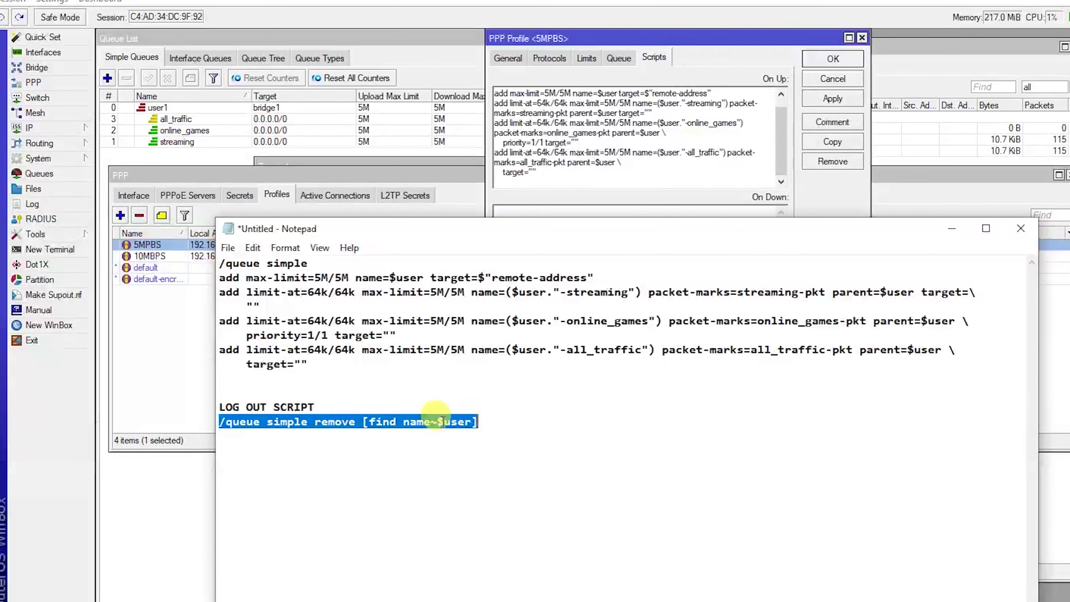
{"action": "right_click", "coordinate": [438, 419]}
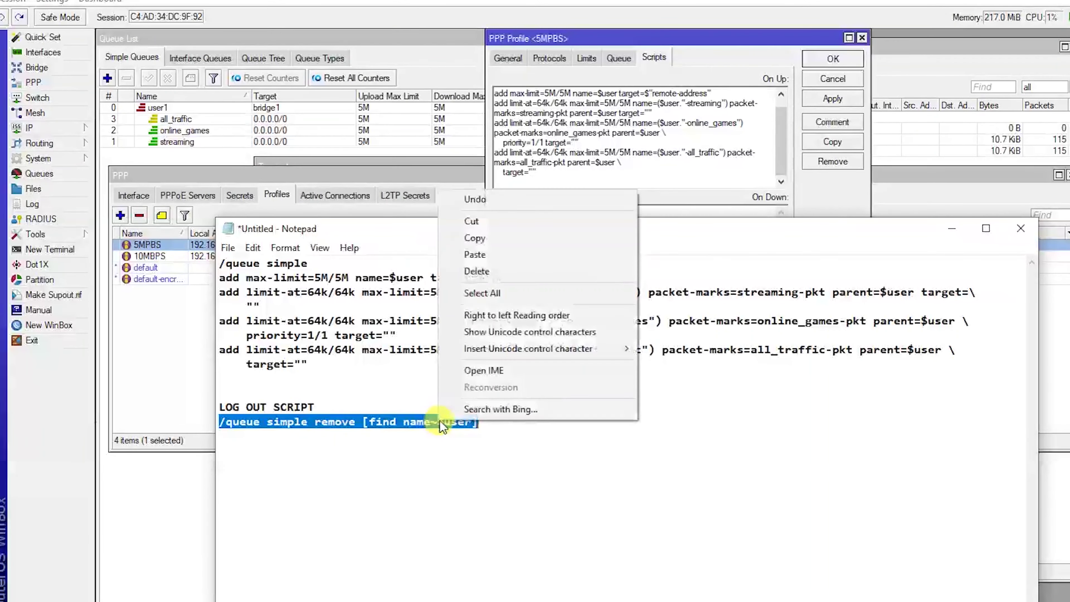
{"action": "left_click", "coordinate": [476, 238]}
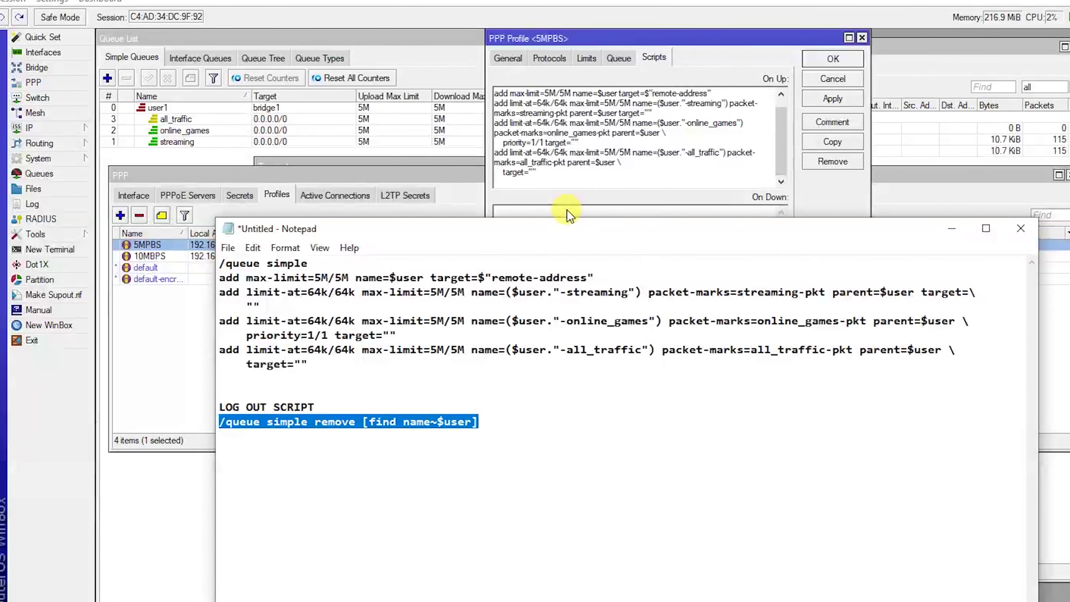
{"action": "right_click", "coordinate": [594, 210]}
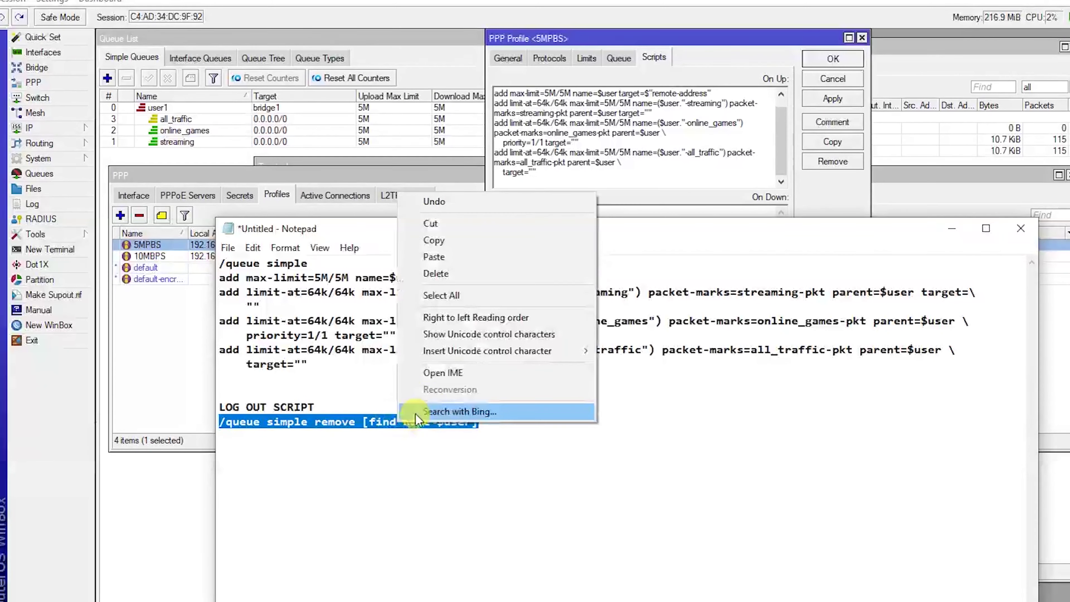
{"action": "left_click", "coordinate": [450, 256]}
{"action": "left_click", "coordinate": [566, 211]}
{"action": "right_click", "coordinate": [523, 225]}
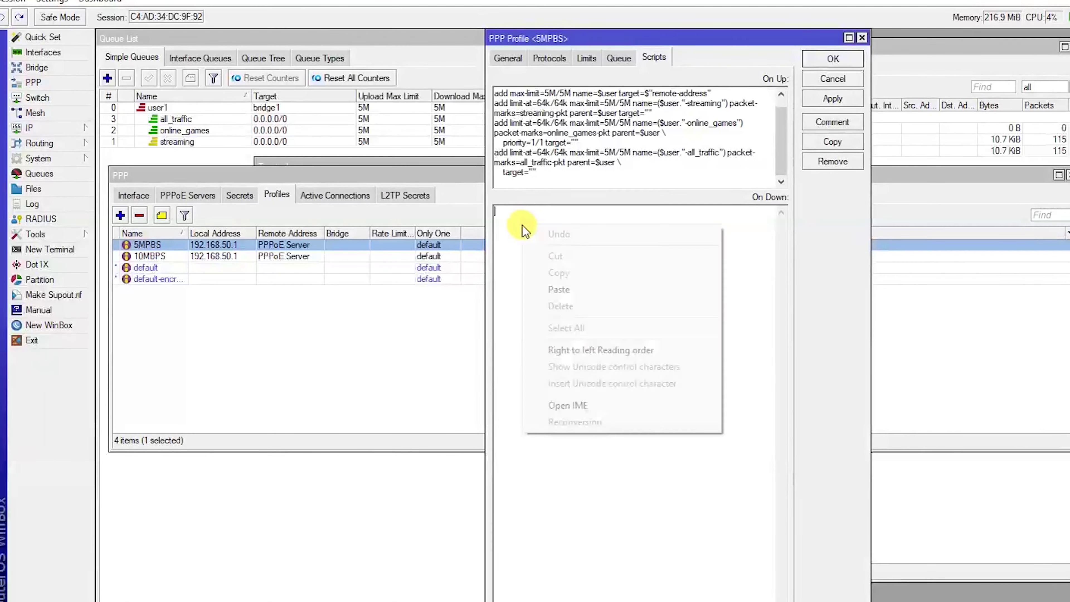
{"action": "left_click", "coordinate": [546, 290]}
{"action": "left_click", "coordinate": [831, 102]}
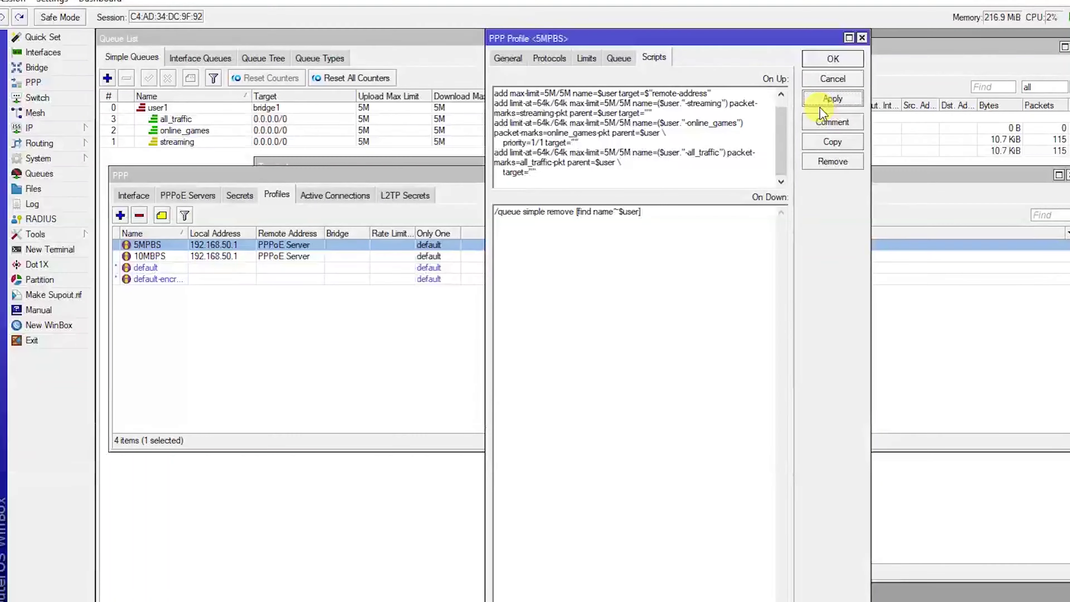
{"action": "left_click", "coordinate": [824, 63]}
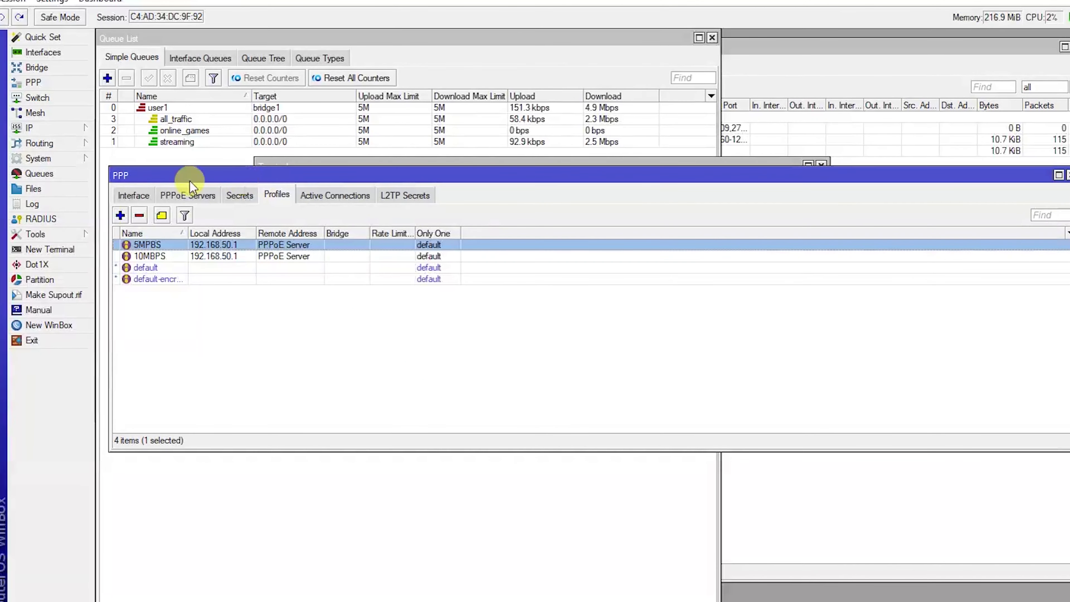
Select all four simple queues, user1 and its children, and delete them.
{"action": "left_click_drag", "start_coordinate": [107, 165], "coordinate": [169, 196]}
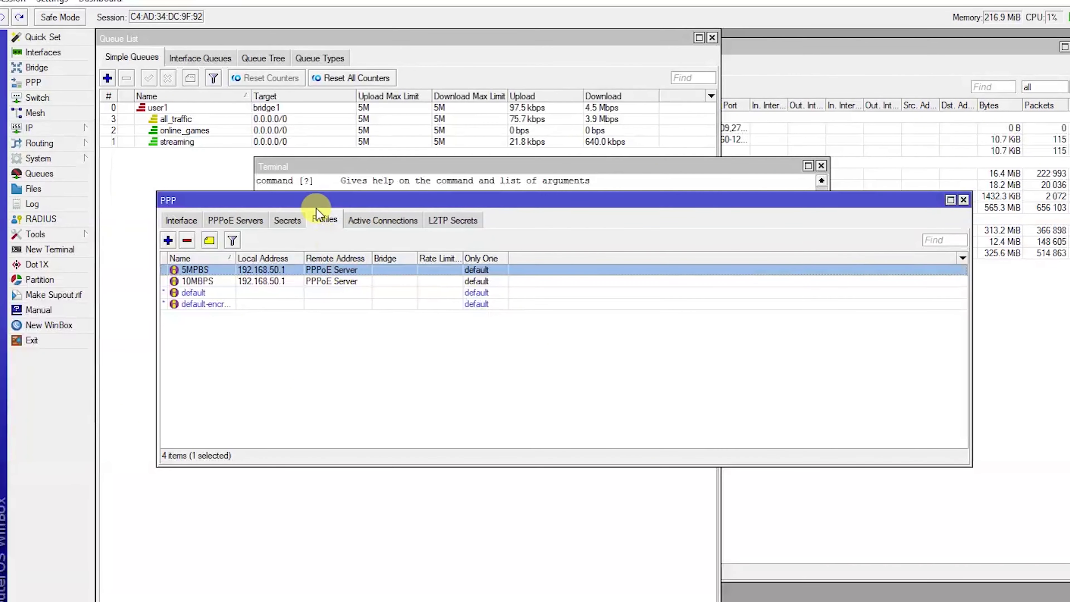
{"action": "left_click", "coordinate": [191, 176]}
{"action": "key", "text": "ctrl+a"}
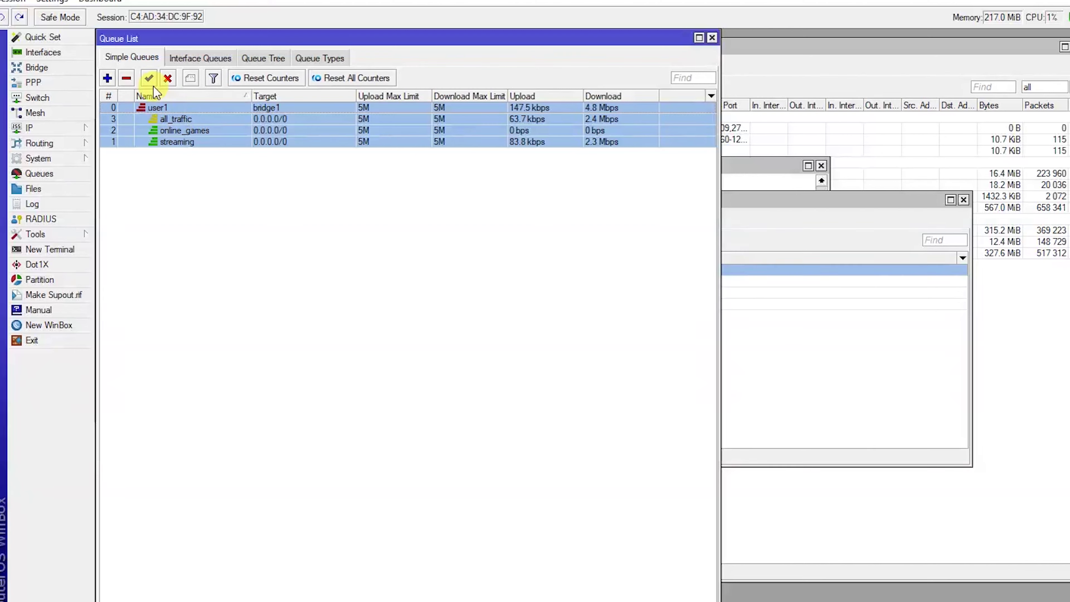
{"action": "left_click", "coordinate": [126, 78]}
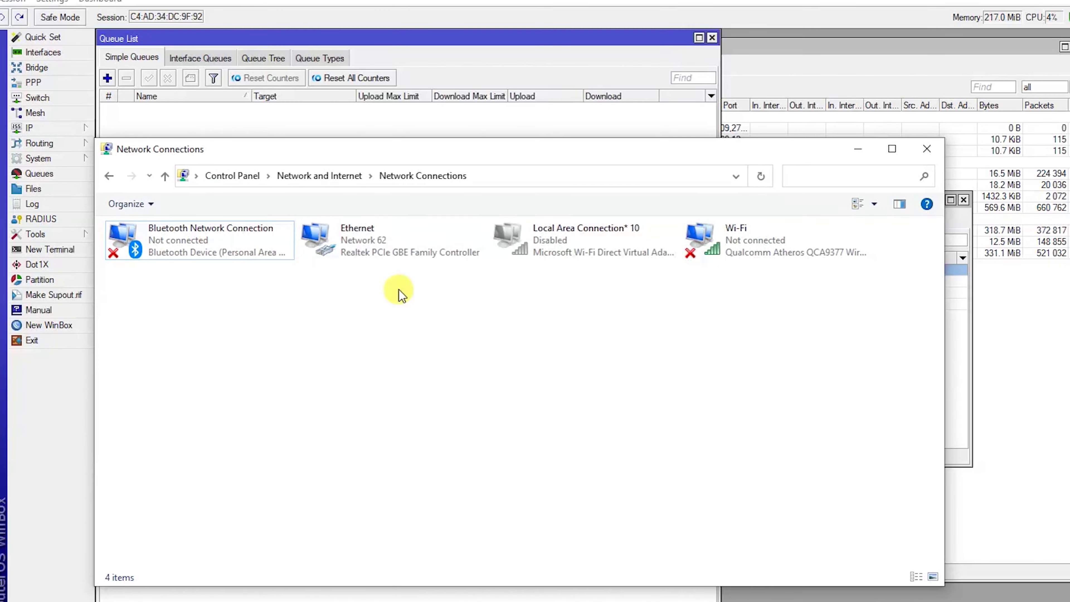
Return to Network and Sharing Center and start Set up a new connection or network.
{"action": "left_click_drag", "start_coordinate": [96, 137], "coordinate": [518, 154]}
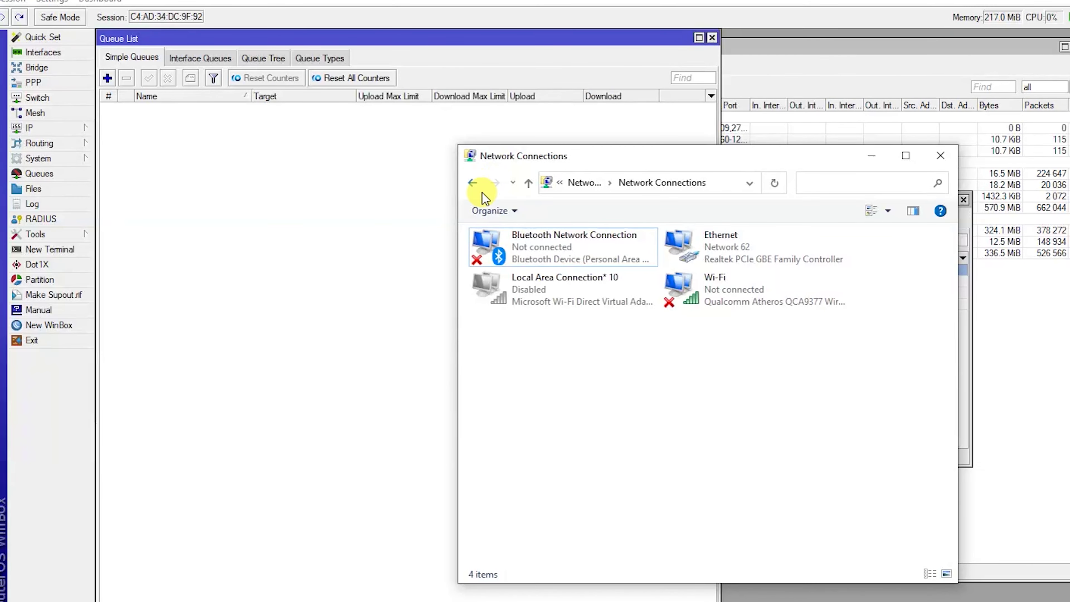
{"action": "left_click", "coordinate": [472, 184]}
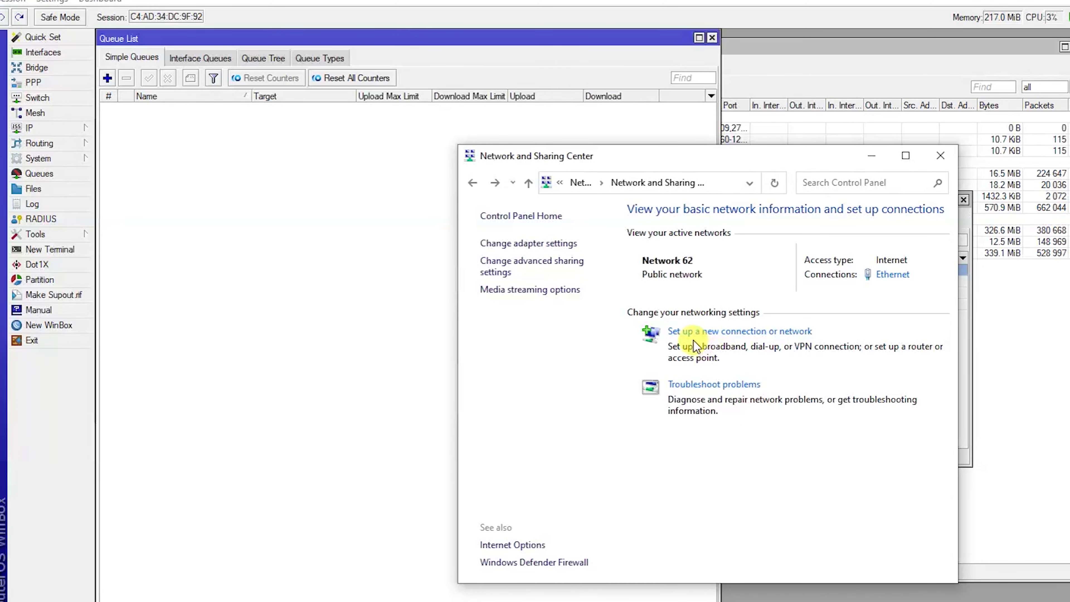
{"action": "left_click_drag", "start_coordinate": [674, 156], "coordinate": [702, 150]}
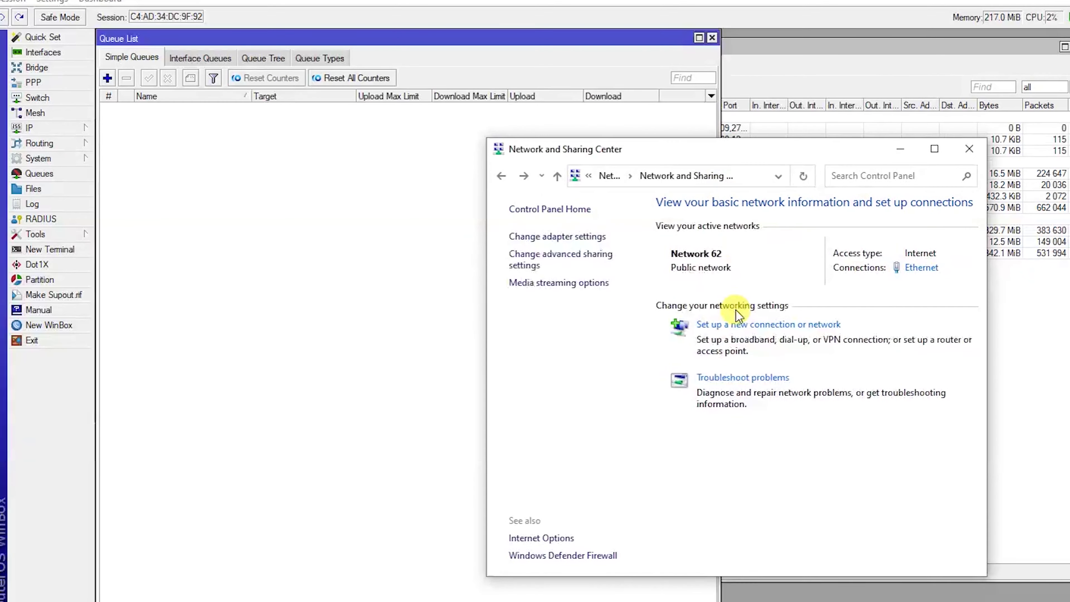
{"action": "left_click", "coordinate": [739, 328]}
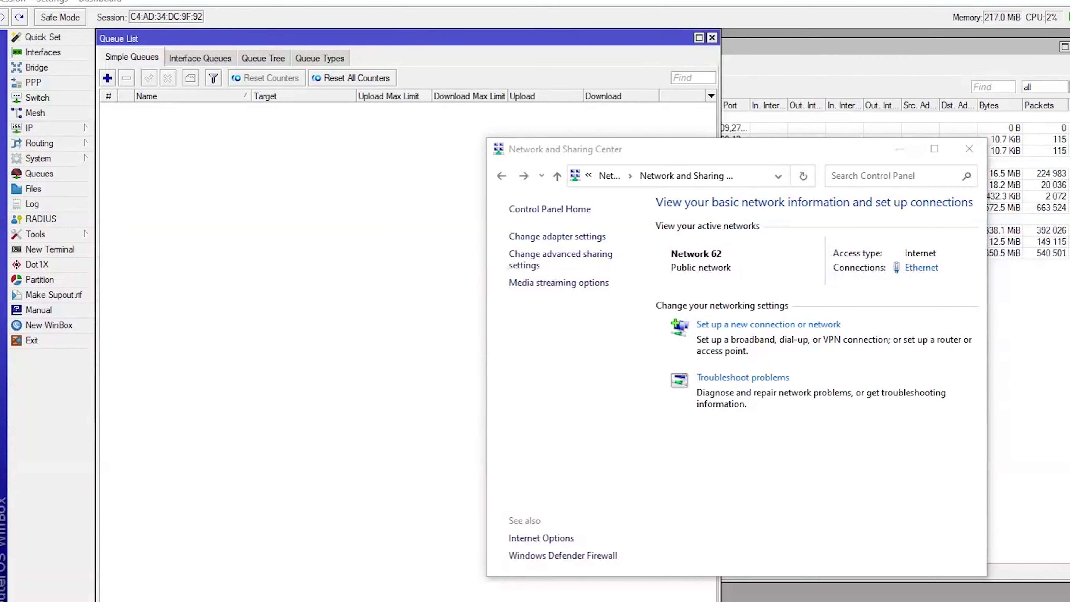
{"action": "left_click_drag", "start_coordinate": [622, 234], "coordinate": [396, 166]}
Choose Connect to the Internet, set up a new connection anyway, and pick Broadband (PPPoE).
{"action": "left_click", "coordinate": [363, 280]}
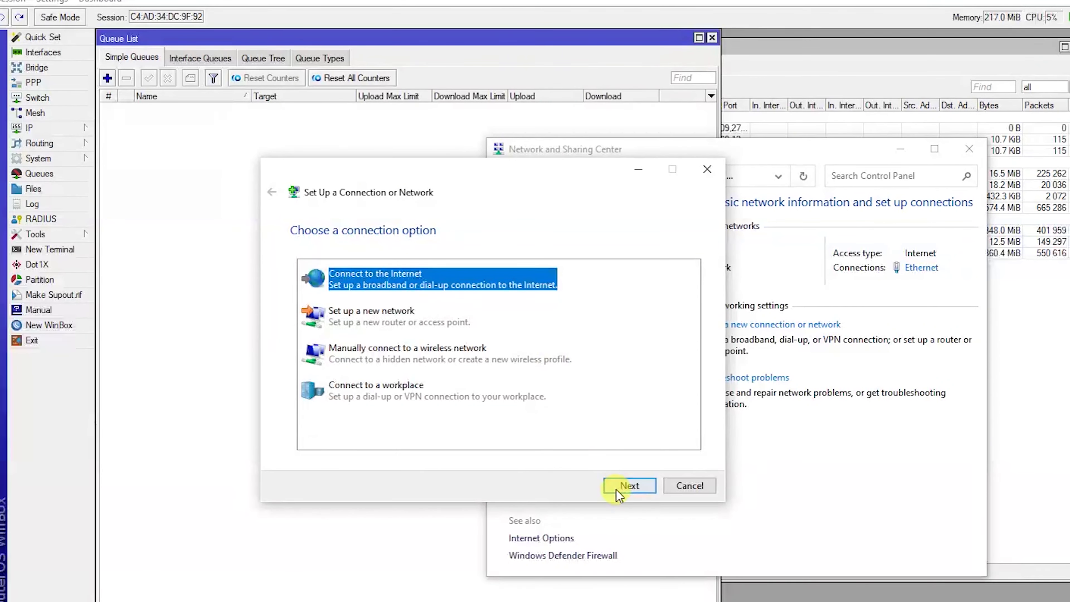
{"action": "left_click", "coordinate": [628, 486]}
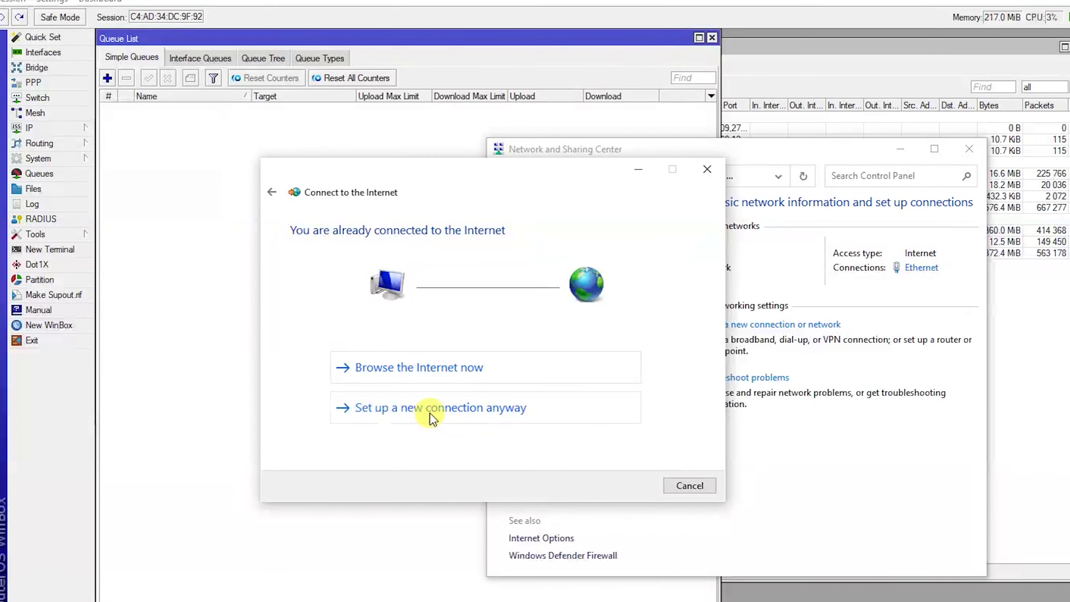
{"action": "left_click", "coordinate": [413, 409]}
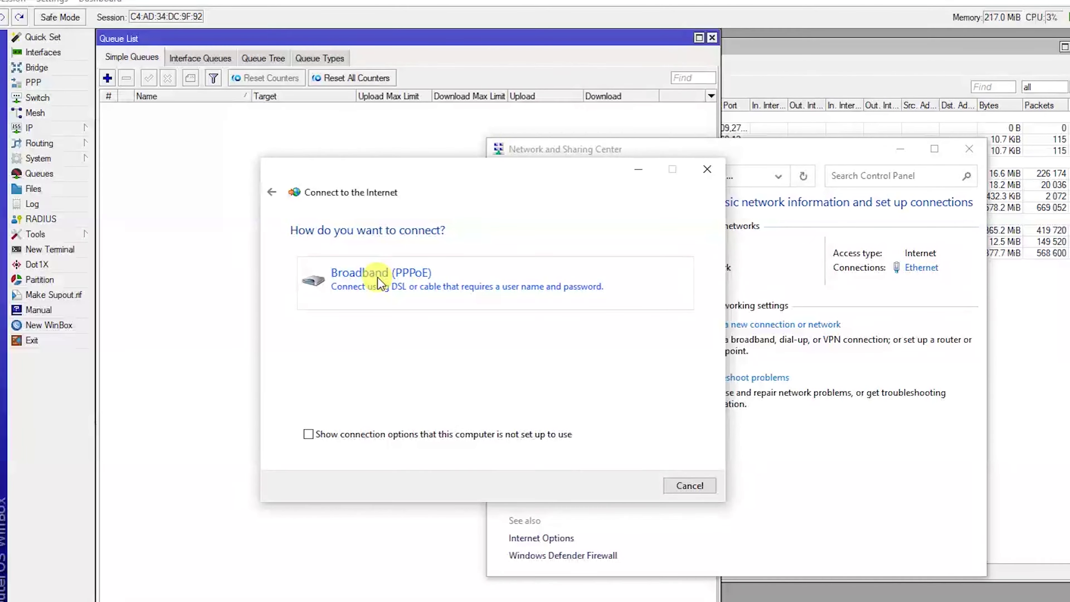
{"action": "left_click", "coordinate": [379, 279]}
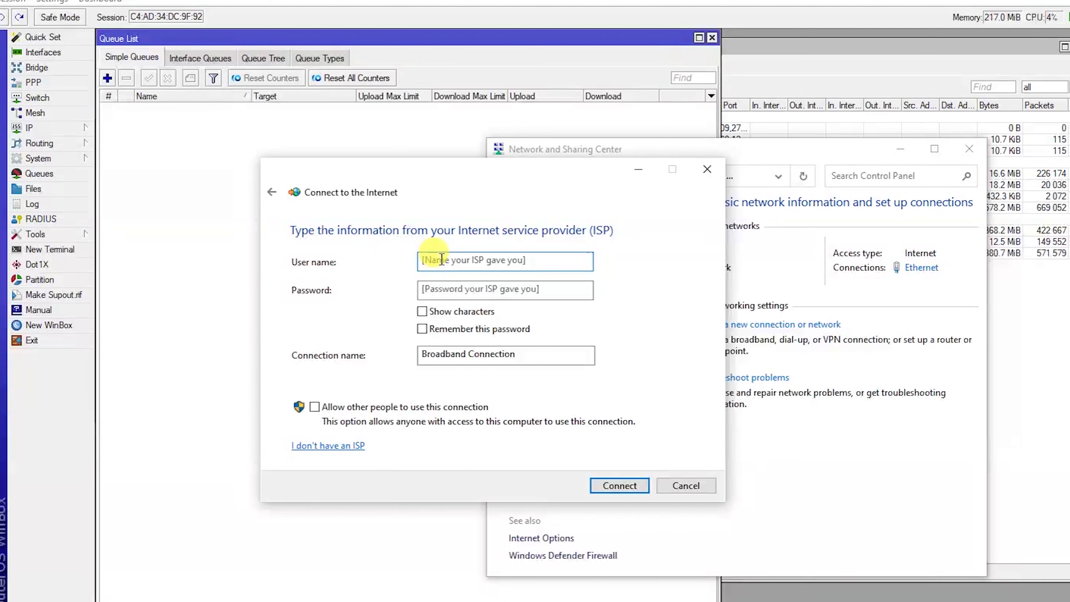
{"action": "left_click_drag", "start_coordinate": [362, 170], "coordinate": [330, 224]}
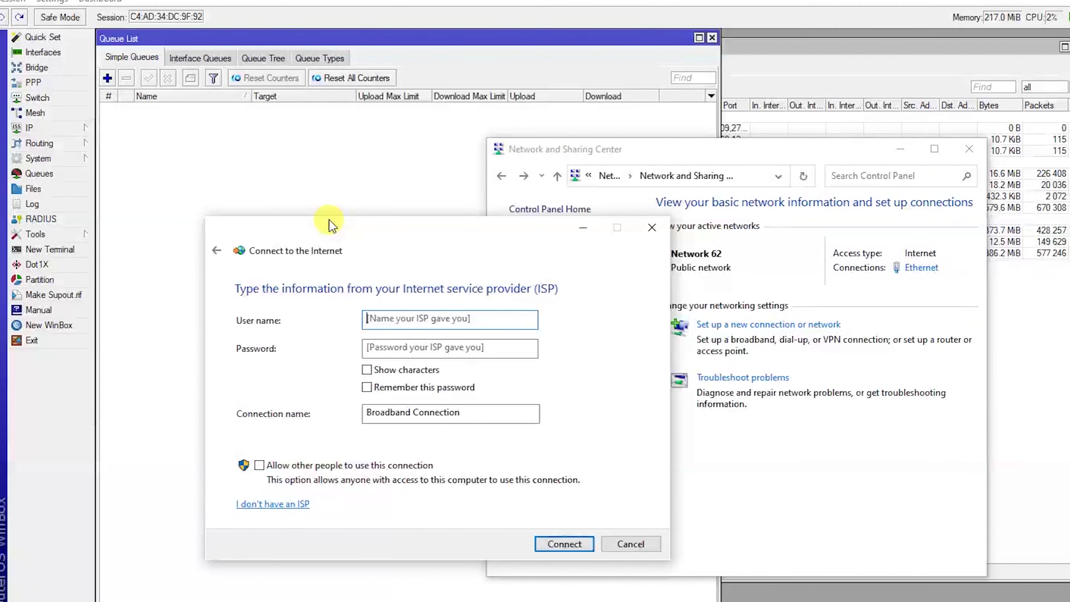
{"action": "left_click_drag", "start_coordinate": [270, 232], "coordinate": [245, 234]}
Add a PPP secret with the user's password, service pppoe and the 5MPBS profile, then save it.
{"action": "left_click", "coordinate": [44, 83]}
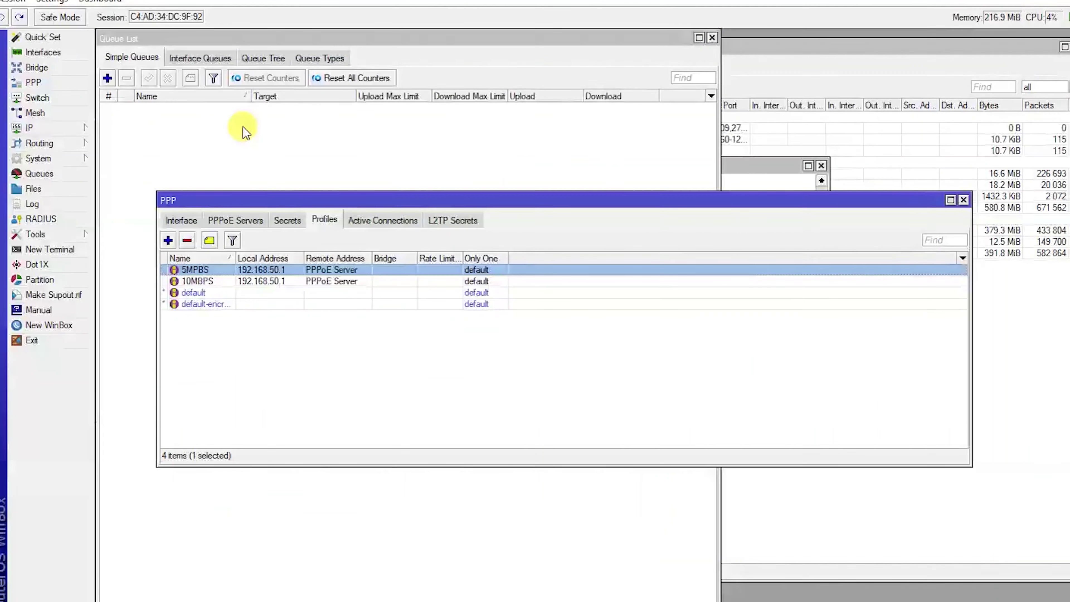
{"action": "left_click_drag", "start_coordinate": [317, 189], "coordinate": [328, 171]}
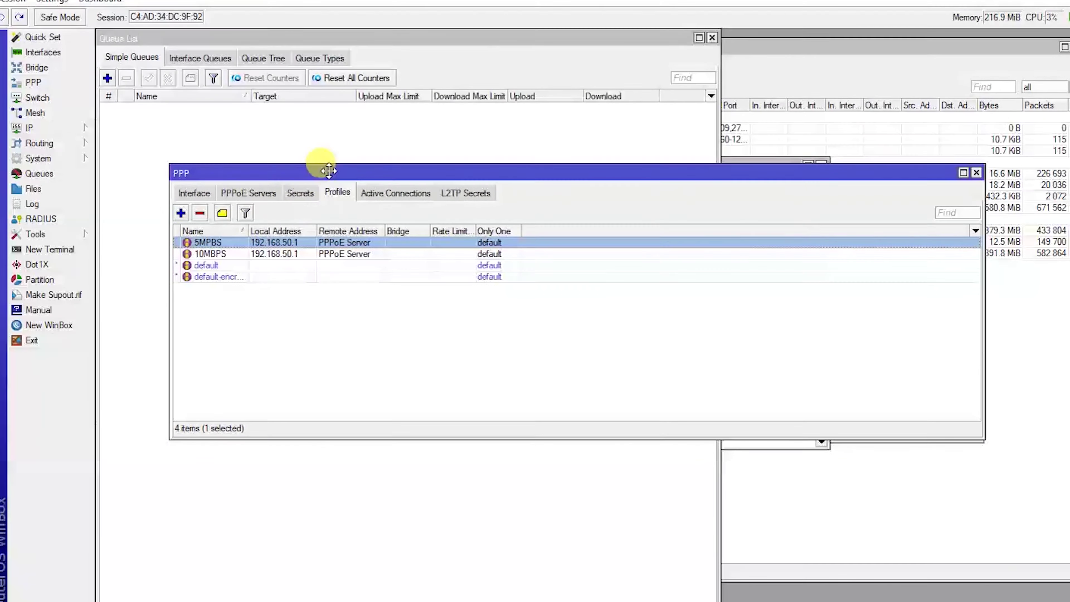
{"action": "left_click", "coordinate": [301, 191]}
{"action": "left_click", "coordinate": [181, 212]}
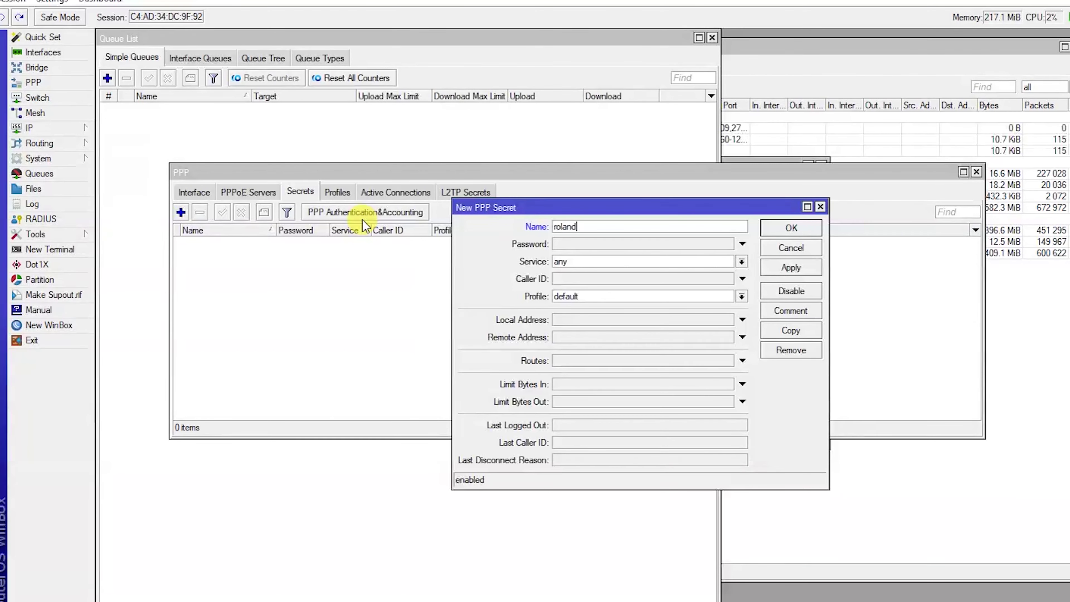
{"action": "left_click", "coordinate": [581, 246]}
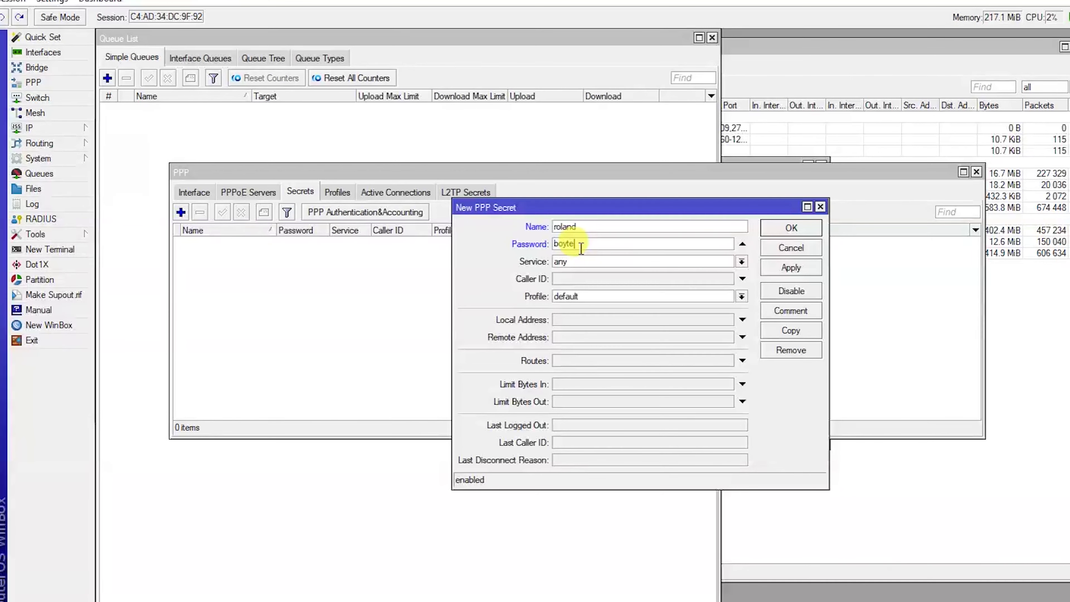
{"action": "left_click", "coordinate": [594, 264]}
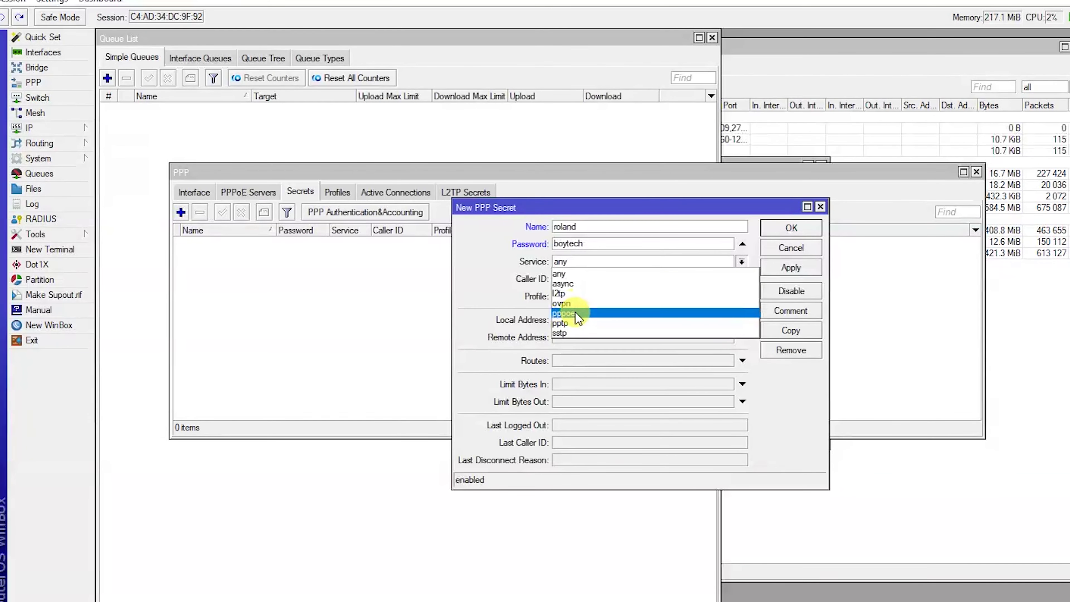
{"action": "left_click", "coordinate": [575, 313]}
{"action": "left_click", "coordinate": [592, 297]}
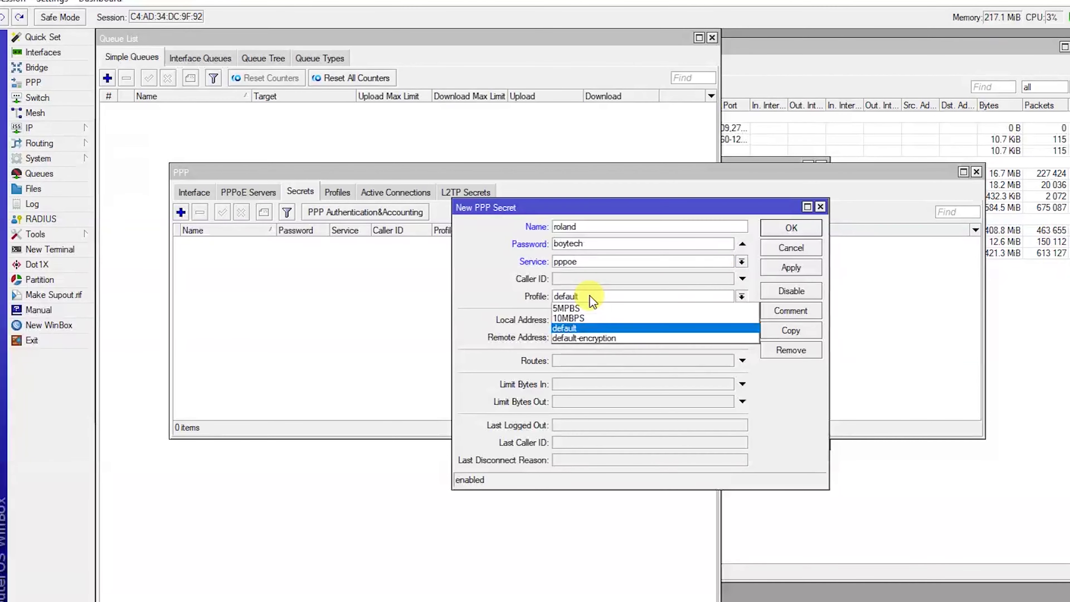
{"action": "left_click", "coordinate": [586, 310]}
{"action": "left_click", "coordinate": [780, 277]}
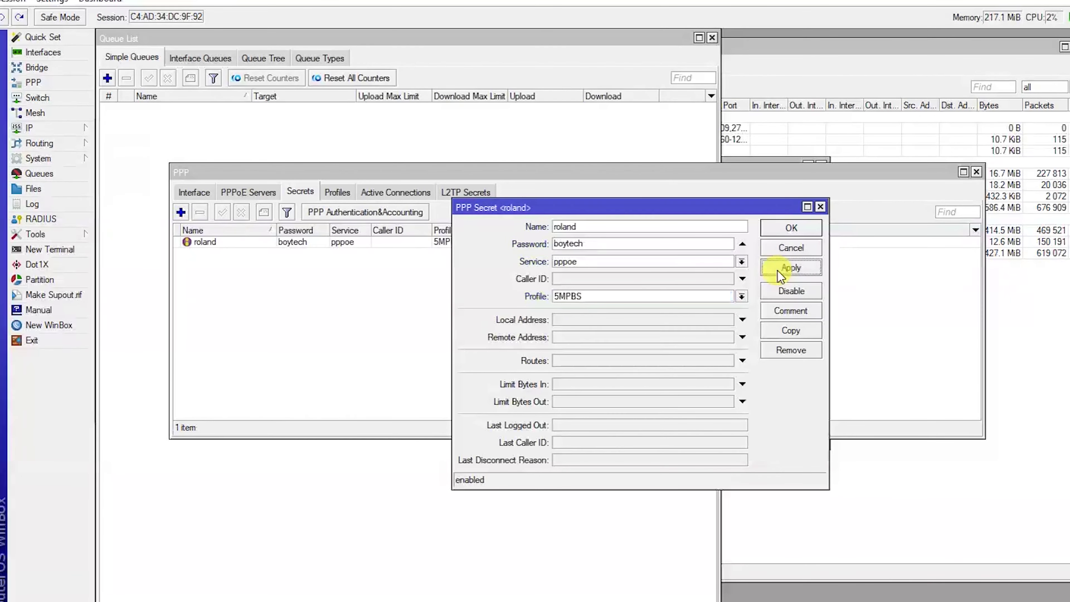
{"action": "left_click", "coordinate": [790, 229]}
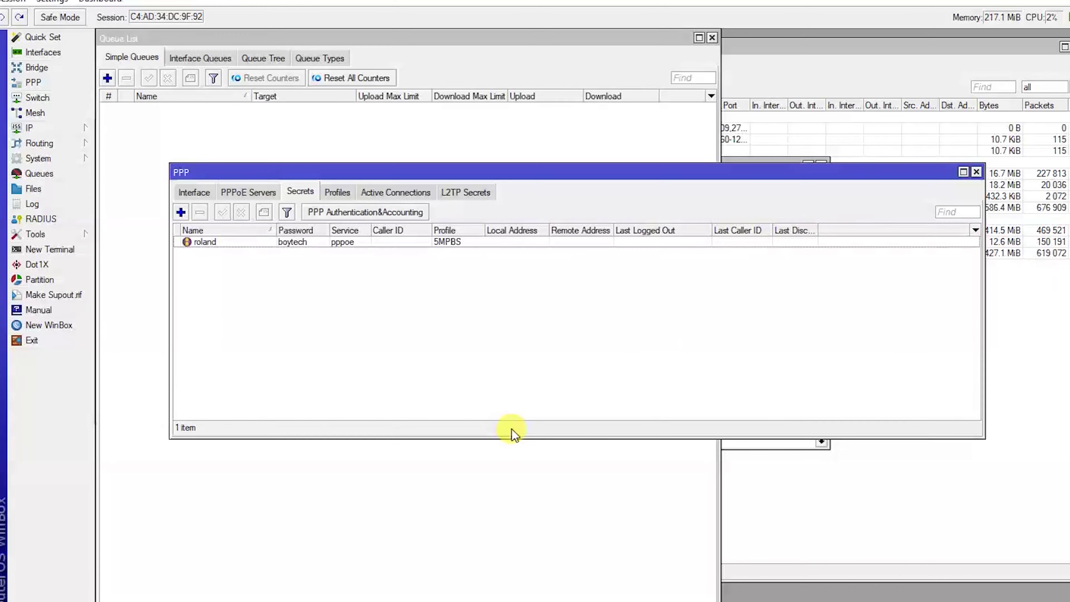
Enter the PPPoE user name and password with characters shown, and connect the broadband dialer.
{"action": "left_click", "coordinate": [253, 561]}
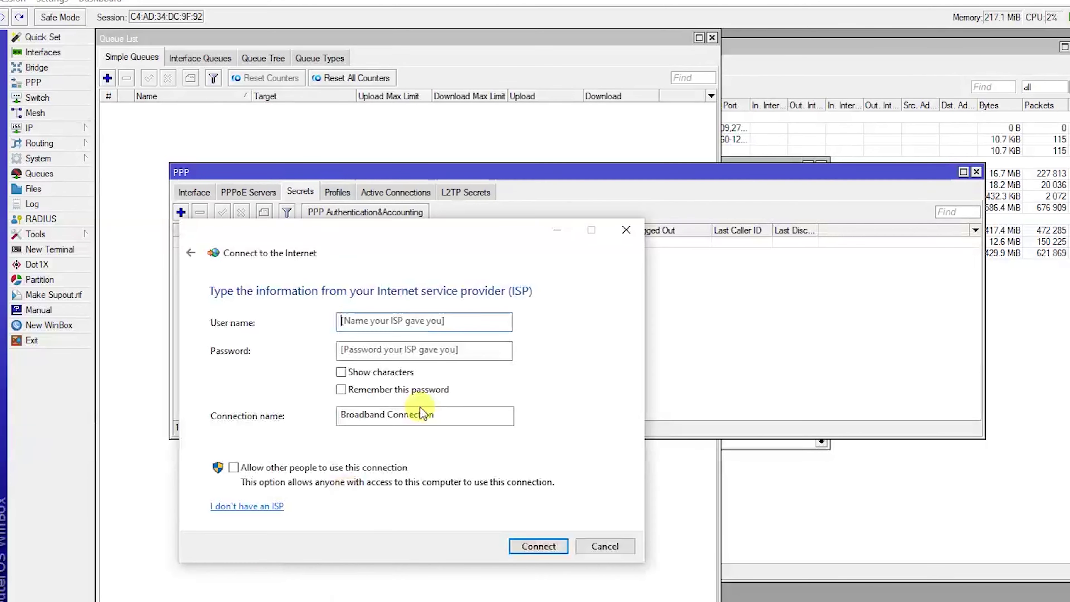
{"action": "left_click_drag", "start_coordinate": [366, 255], "coordinate": [706, 216]}
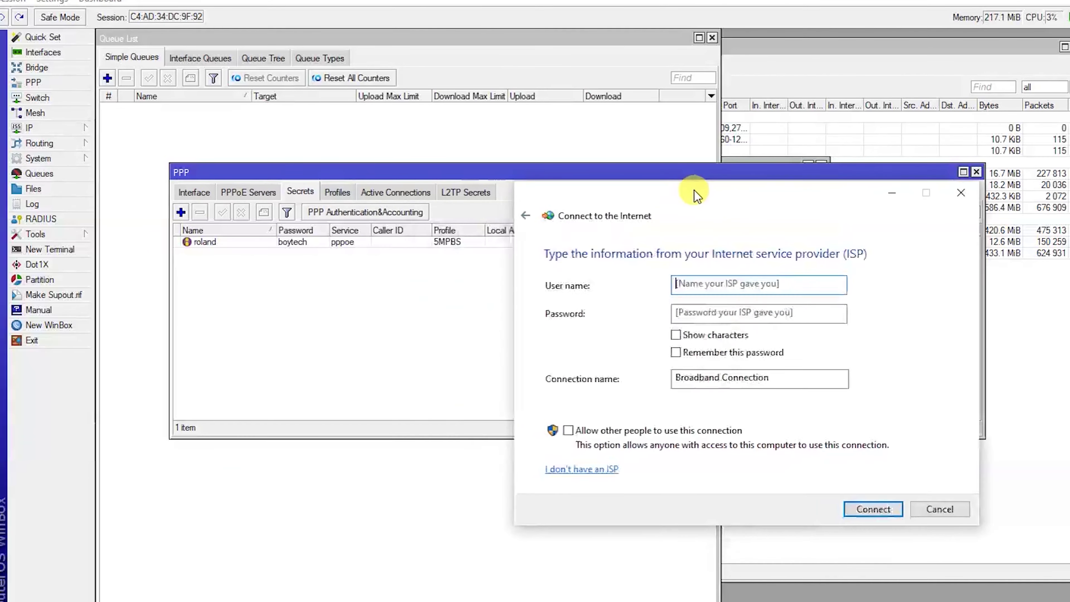
{"action": "left_click", "coordinate": [706, 281]}
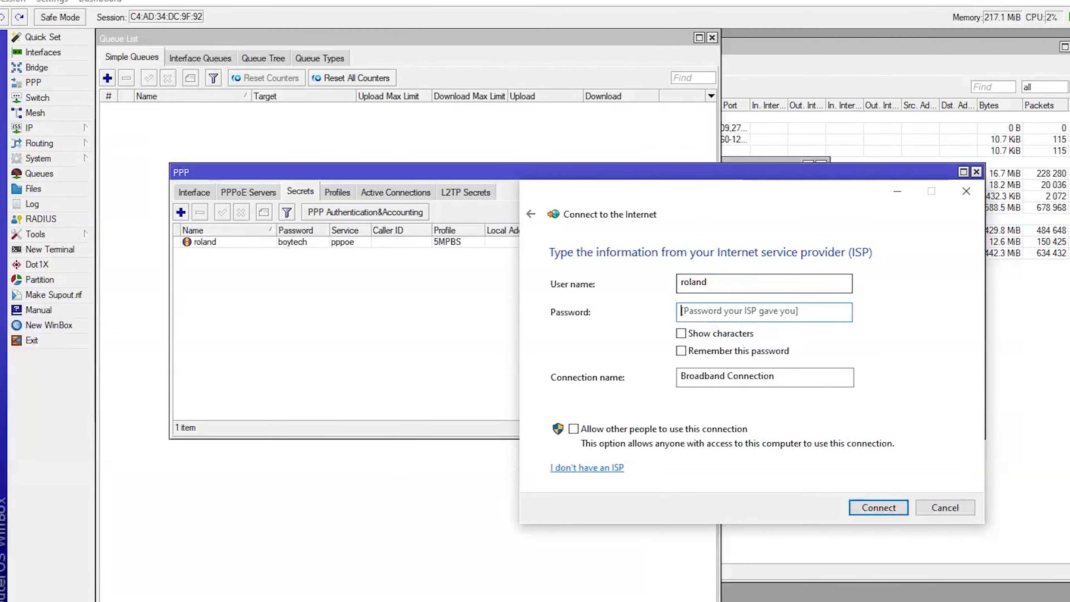
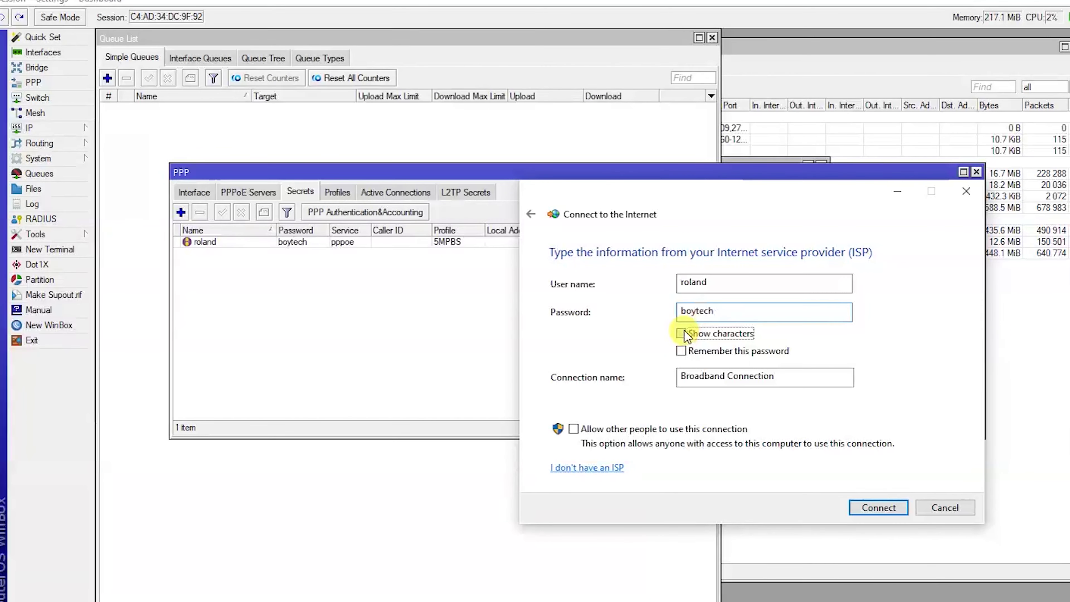
{"action": "left_click", "coordinate": [682, 333]}
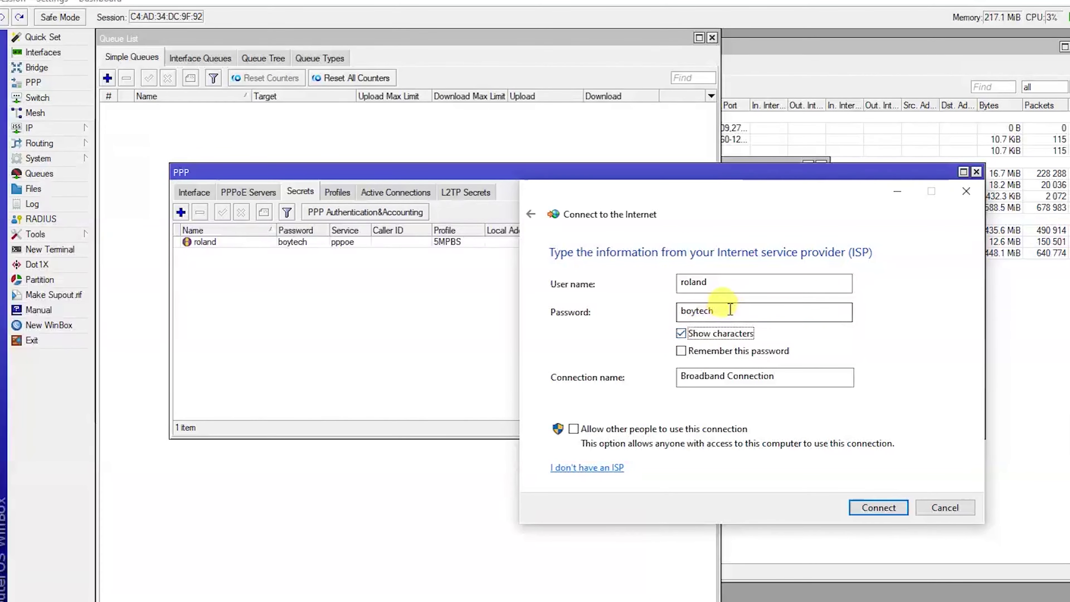
{"action": "left_click", "coordinate": [875, 508]}
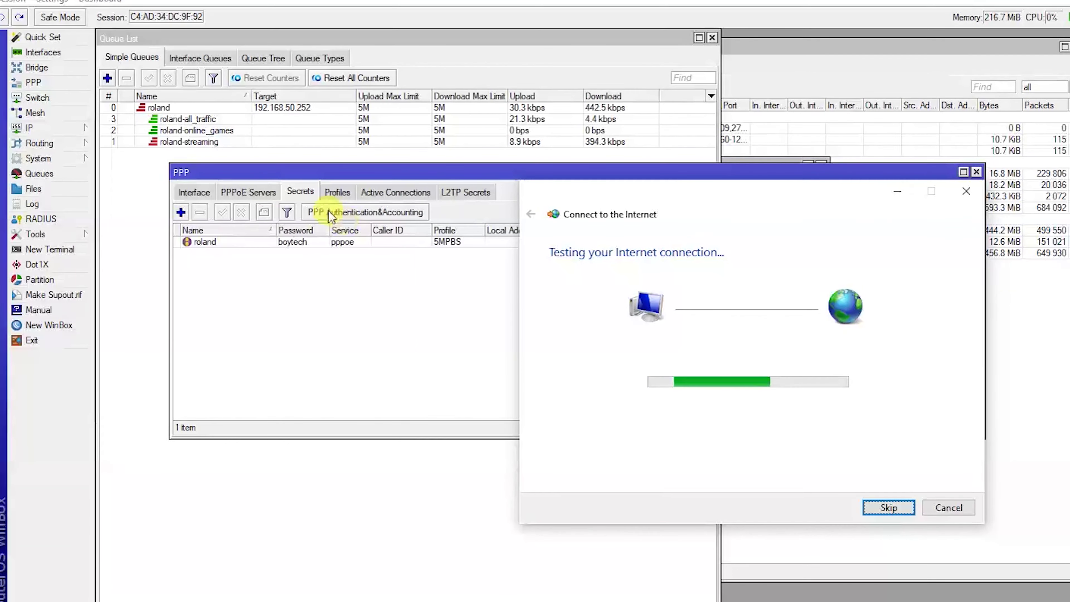
{"action": "left_click", "coordinate": [229, 595]}
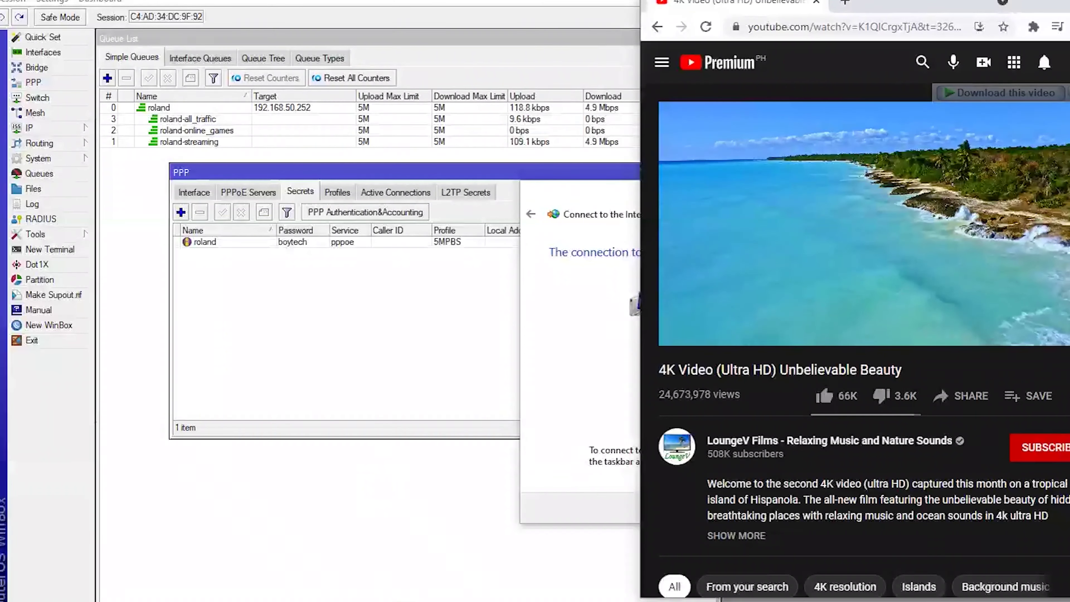
Inspect the rates of the user's 5M parent queue and its streaming and all-traffic child queues.
{"action": "left_click", "coordinate": [164, 167]}
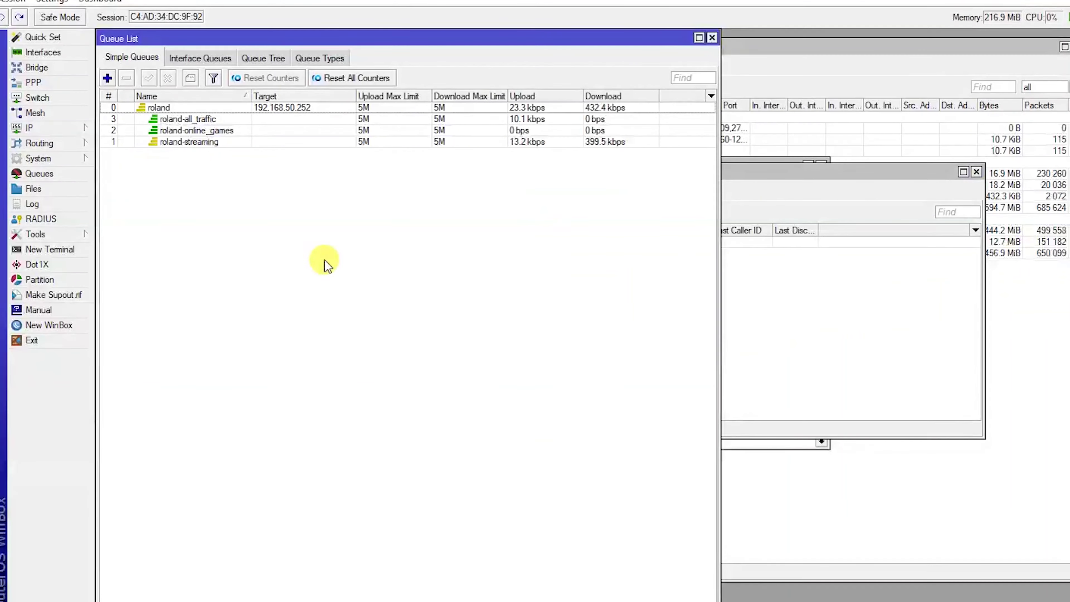
{"action": "left_click", "coordinate": [746, 308]}
{"action": "left_click", "coordinate": [125, 189]}
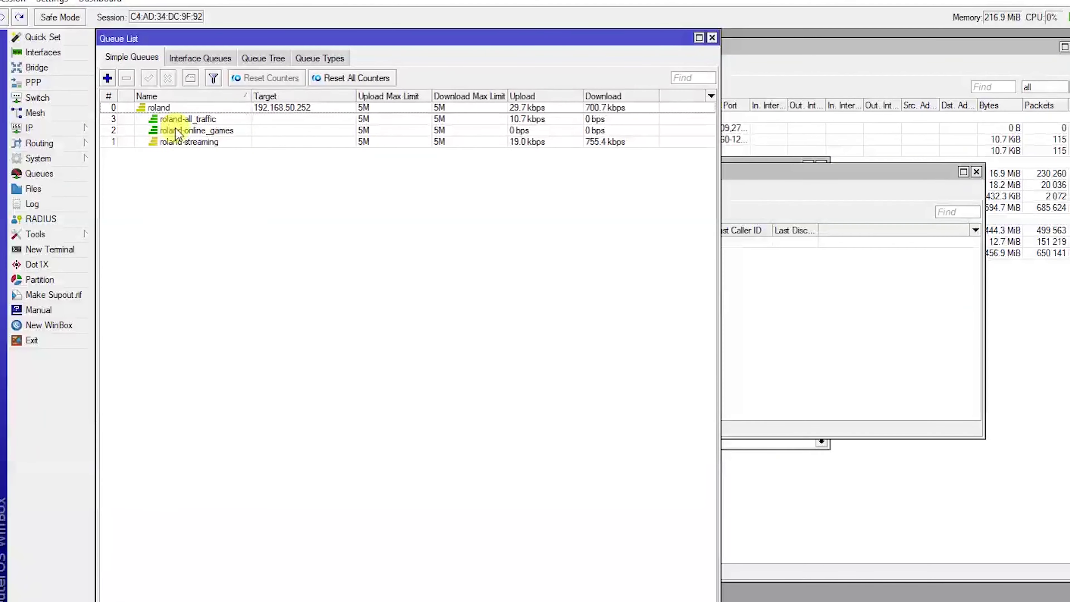
{"action": "left_click", "coordinate": [184, 110]}
{"action": "left_click", "coordinate": [181, 141]}
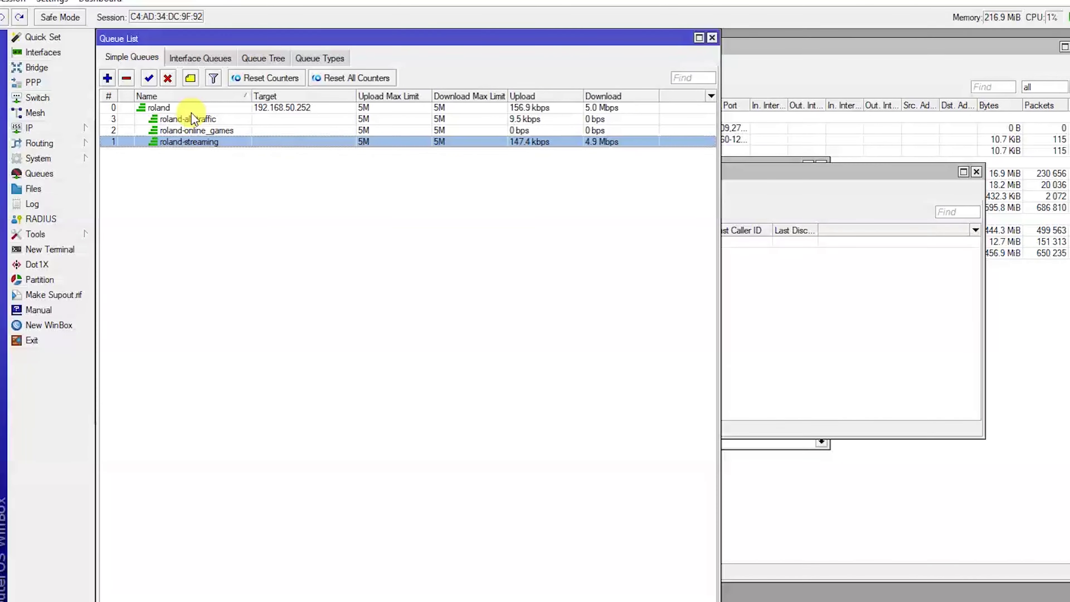
{"action": "left_click", "coordinate": [186, 108]}
{"action": "left_click", "coordinate": [191, 119]}
{"action": "left_click", "coordinate": [191, 141]}
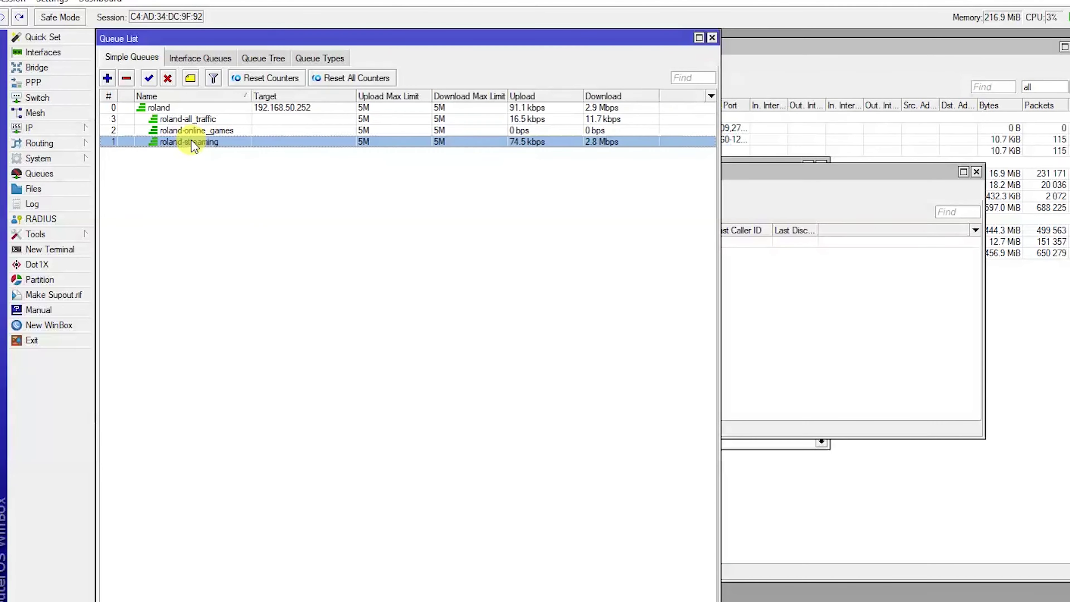
{"action": "left_click", "coordinate": [192, 109]}
{"action": "left_click", "coordinate": [231, 221]}
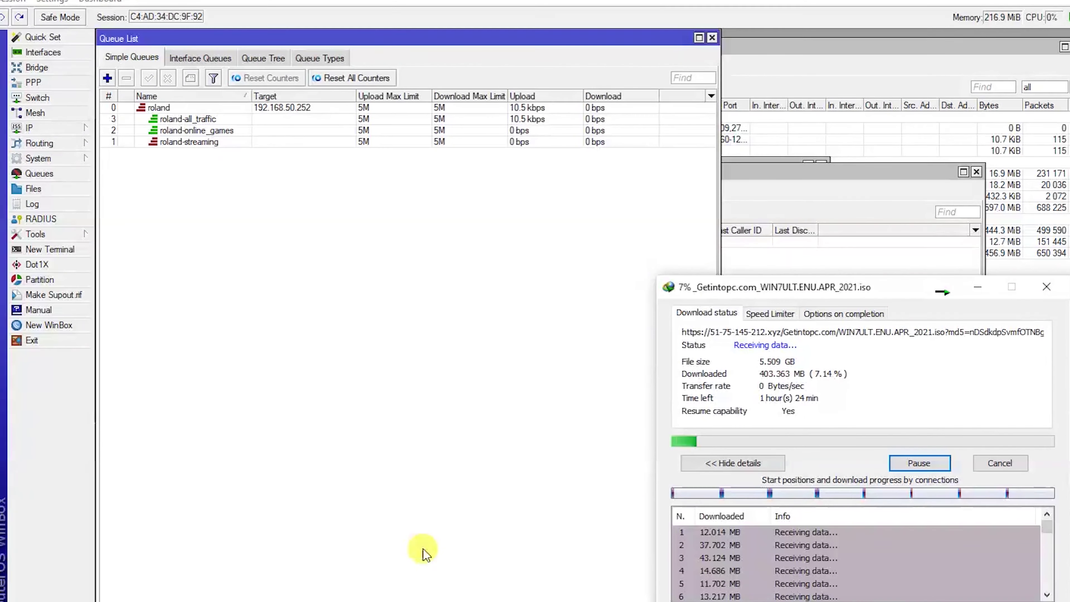
{"action": "left_click", "coordinate": [42, 84]}
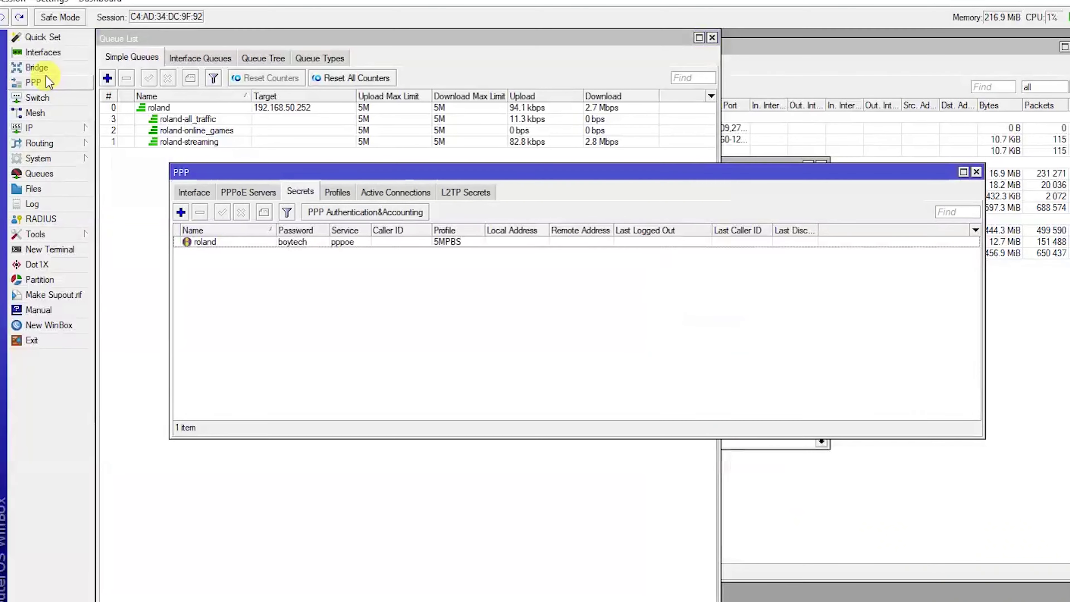
Select the user's active PPPoE session and check the parent and streaming queues.
{"action": "left_click", "coordinate": [395, 192]}
{"action": "left_click_drag", "start_coordinate": [264, 172], "coordinate": [269, 195]}
{"action": "left_click", "coordinate": [249, 264]}
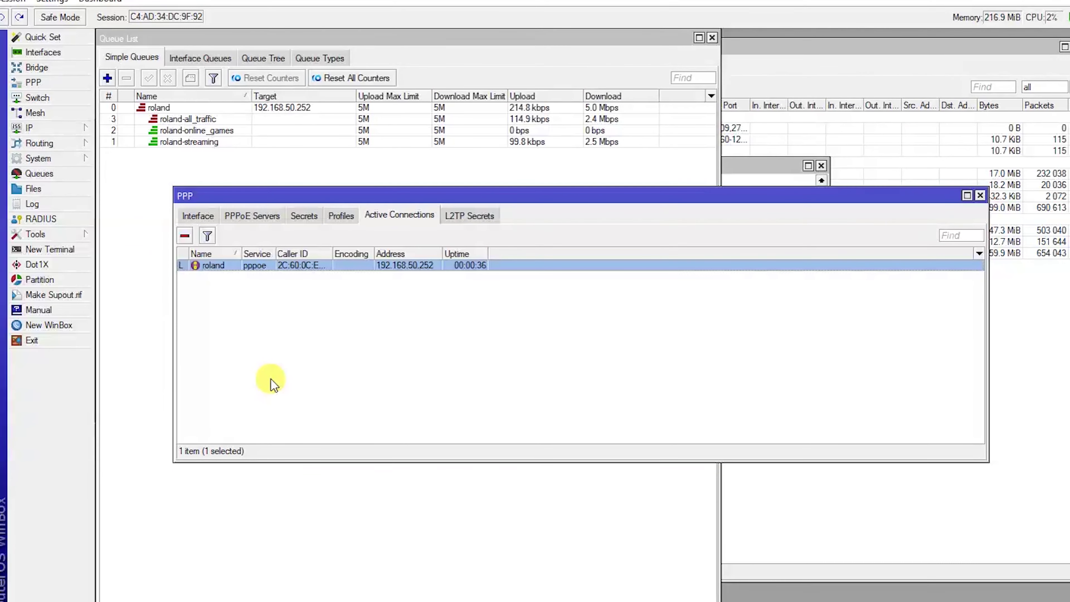
{"action": "left_click", "coordinate": [160, 170]}
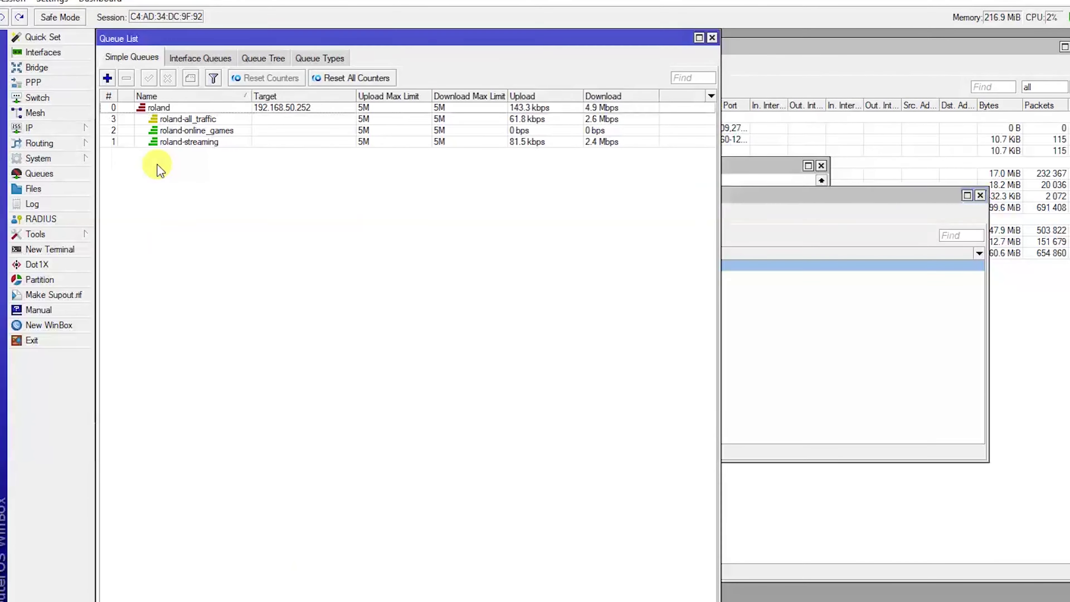
{"action": "left_click", "coordinate": [191, 109]}
{"action": "left_click", "coordinate": [185, 143]}
{"action": "left_click", "coordinate": [195, 108]}
Remove the user's active PPPoE session from Active Connections.
{"action": "left_click", "coordinate": [33, 82]}
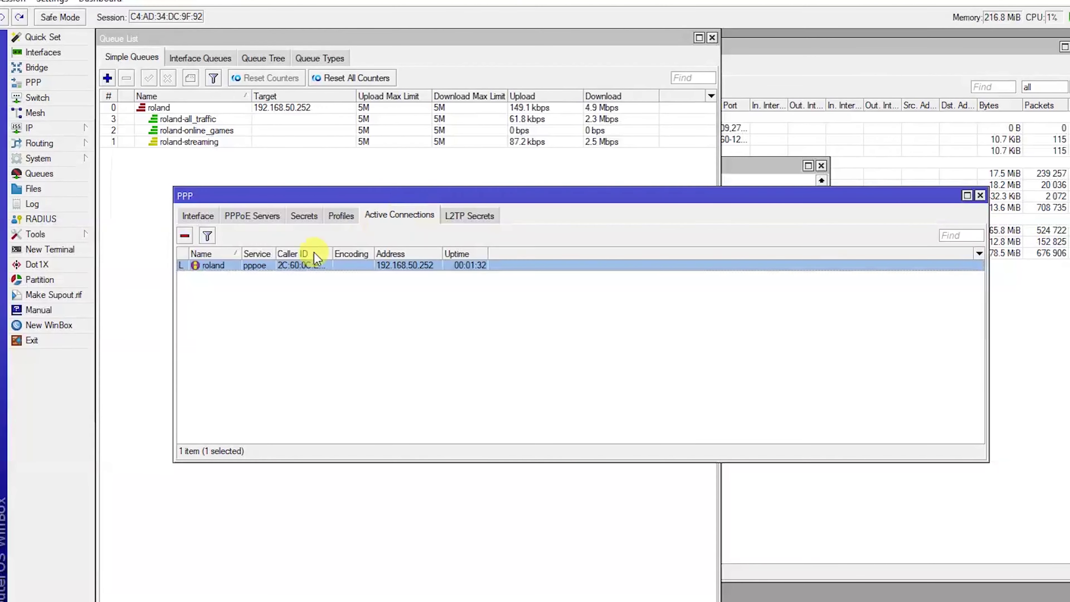
{"action": "left_click", "coordinate": [184, 239]}
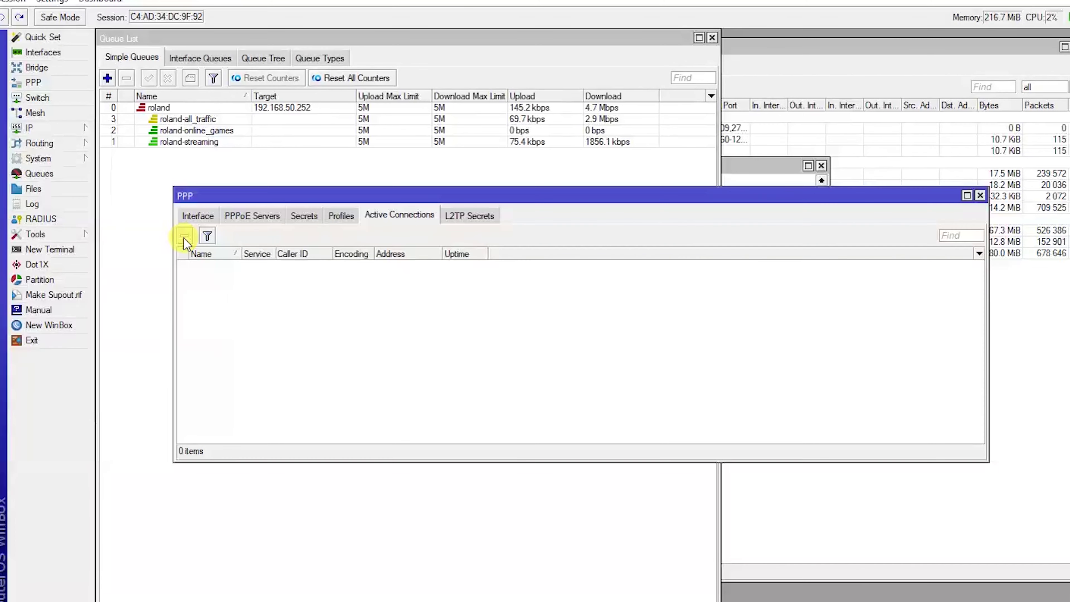
{"action": "left_click_drag", "start_coordinate": [221, 193], "coordinate": [221, 206]}
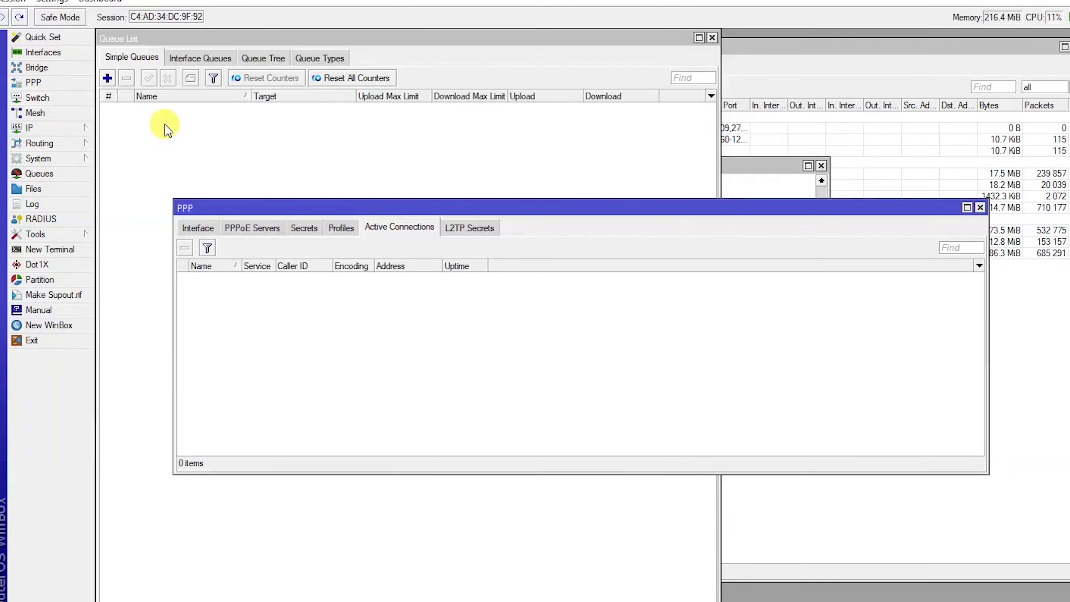
{"action": "left_click_drag", "start_coordinate": [211, 208], "coordinate": [233, 185]}
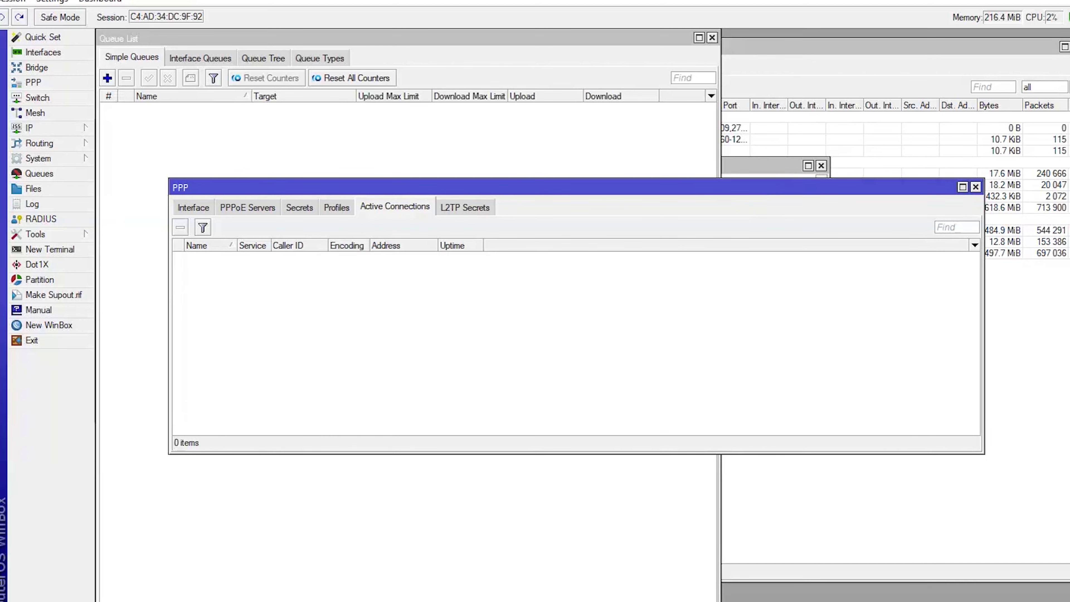
Delete the Broadband Connection from Network Connections and refresh the list.
{"action": "mouse_move", "coordinate": [311, 573]}
{"action": "left_click", "coordinate": [265, 588]}
{"action": "right_click", "coordinate": [749, 256]}
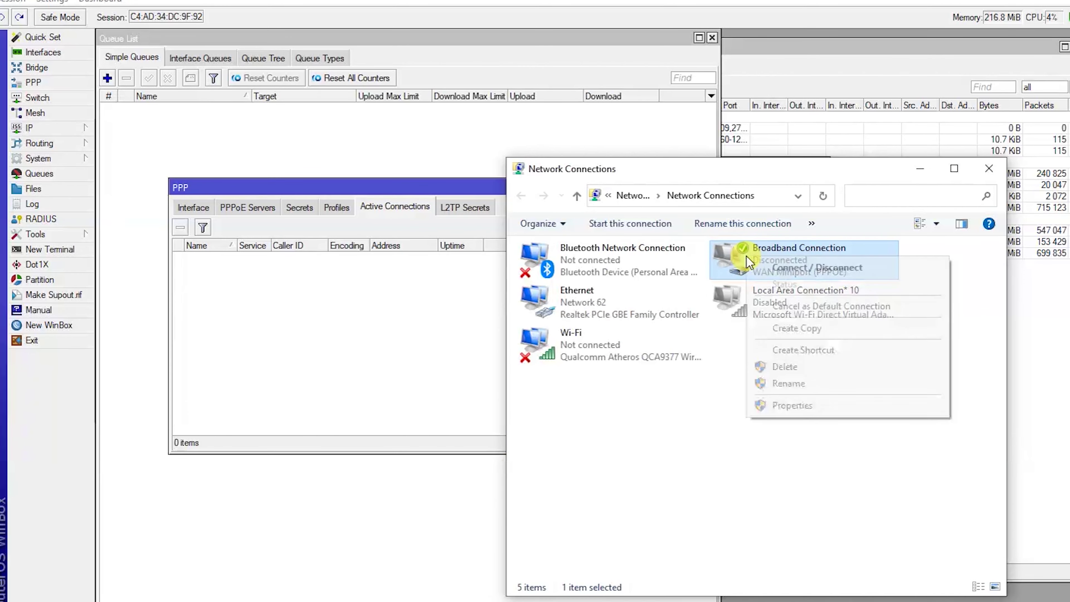
{"action": "left_click", "coordinate": [777, 375]}
{"action": "left_click", "coordinate": [589, 362]}
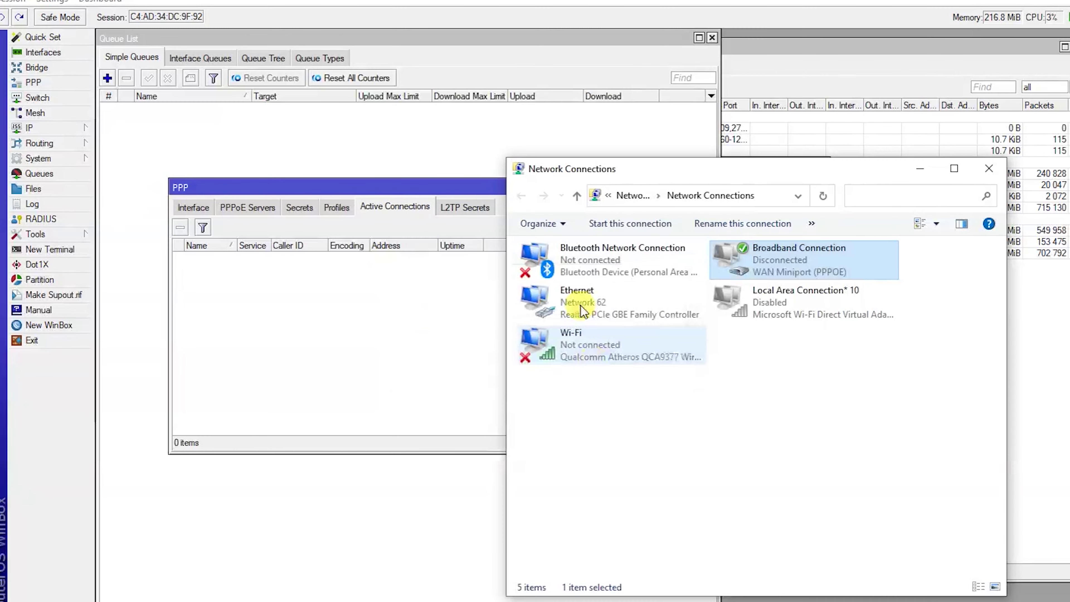
{"action": "left_click", "coordinate": [694, 195]}
Return to the Network and Sharing Center.
{"action": "left_click", "coordinate": [618, 201]}
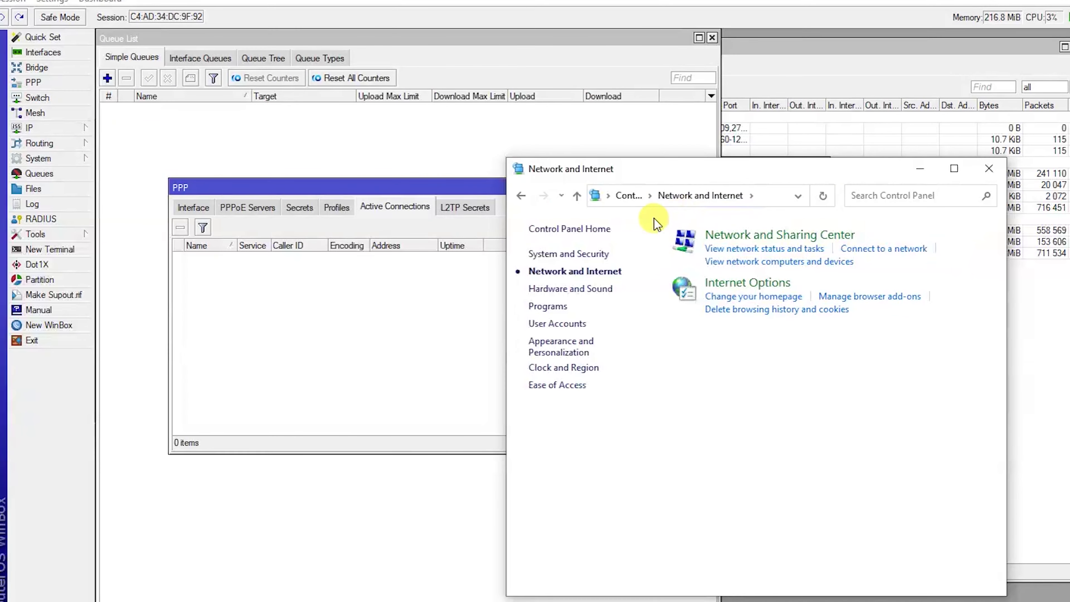
{"action": "left_click", "coordinate": [523, 195]}
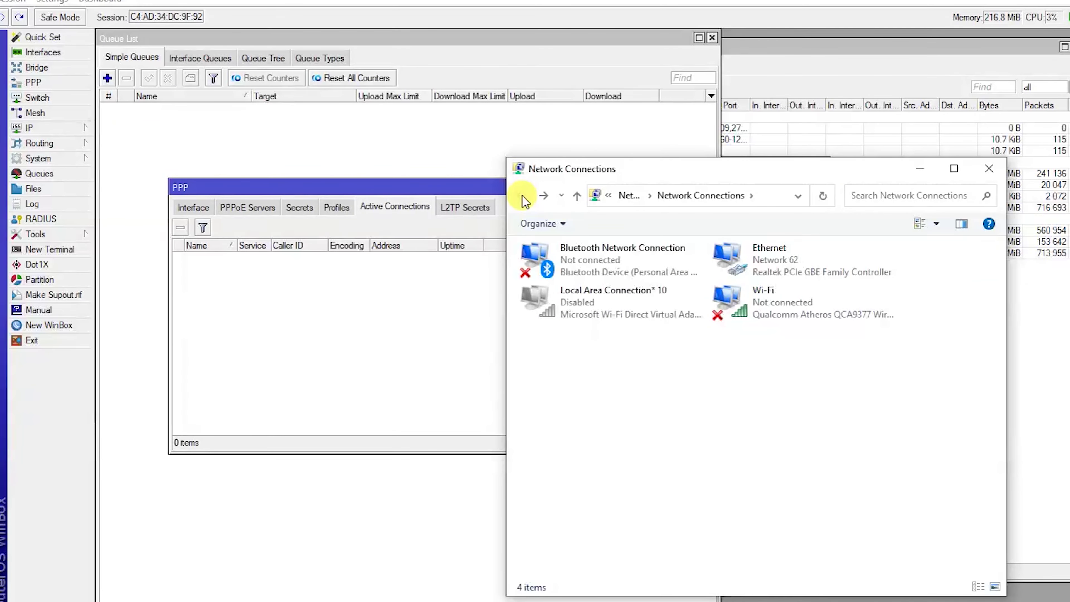
{"action": "mouse_move", "coordinate": [179, 532]}
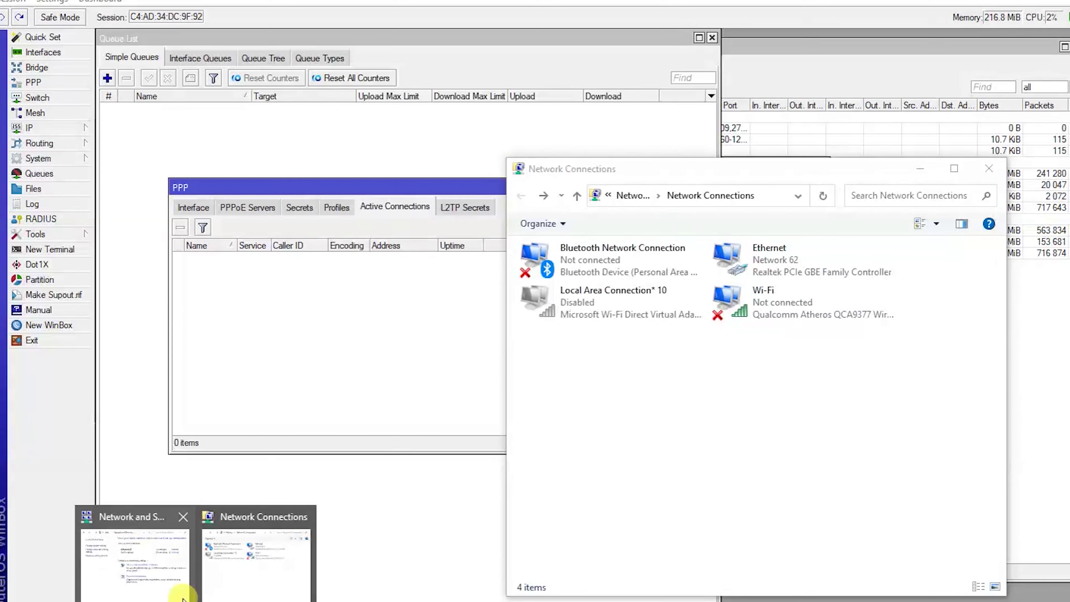
{"action": "left_click", "coordinate": [139, 548]}
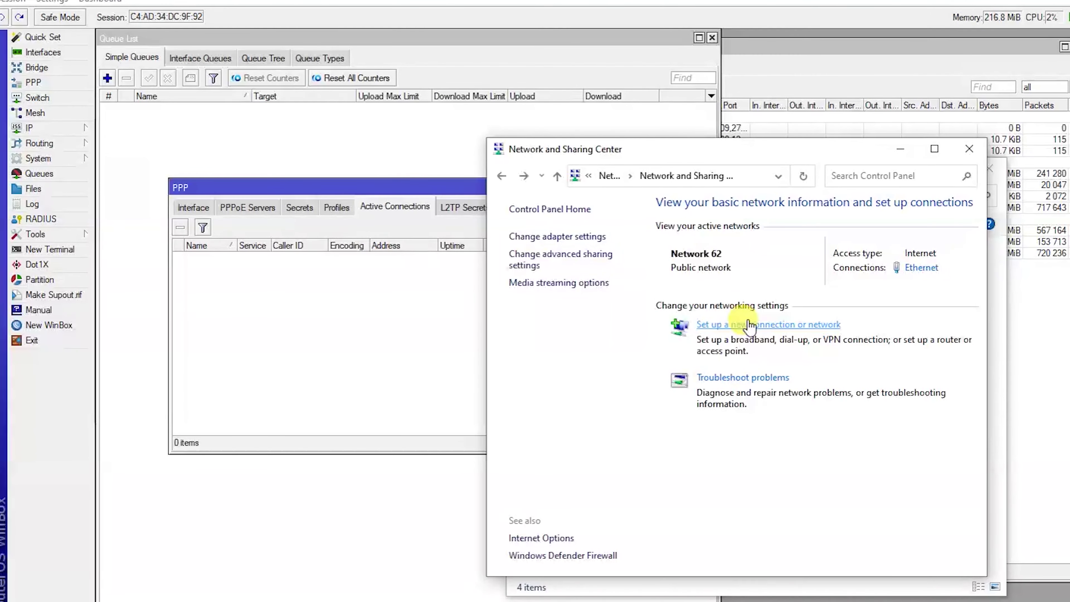
Set up a new broadband PPPoE connection with the user name and visible password.
{"action": "left_click", "coordinate": [741, 323]}
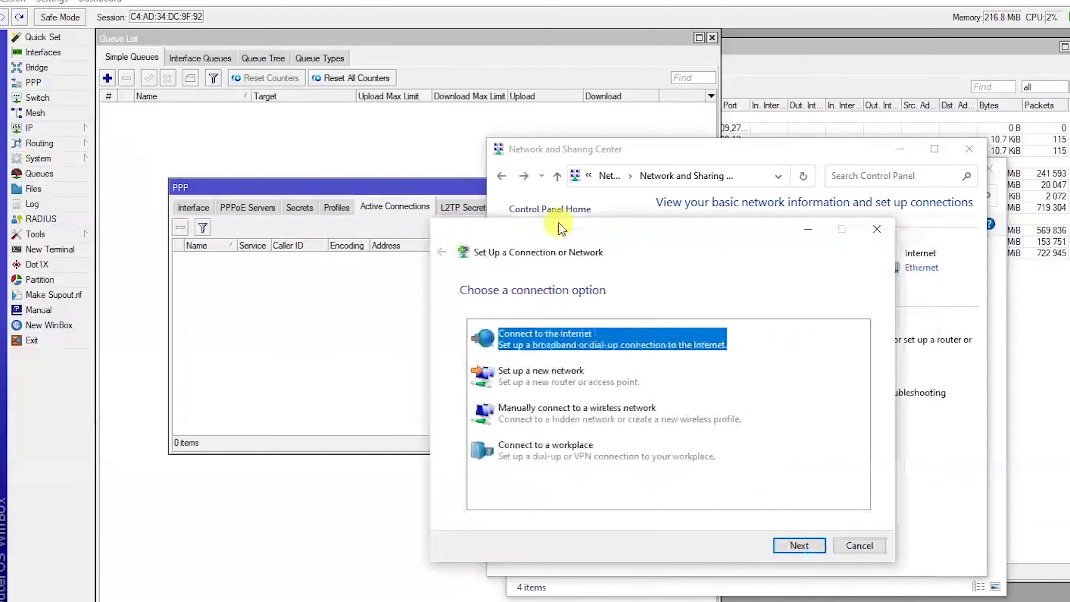
{"action": "left_click", "coordinate": [757, 526]}
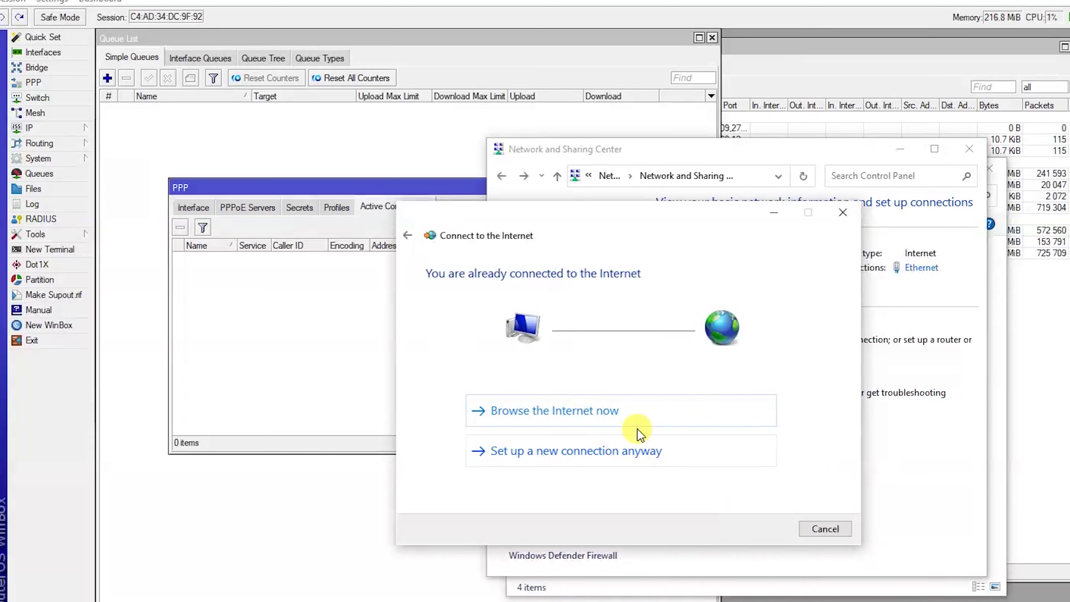
{"action": "left_click", "coordinate": [544, 448]}
{"action": "left_click", "coordinate": [511, 322]}
{"action": "type", "text": "r"}
{"action": "left_click", "coordinate": [621, 338]}
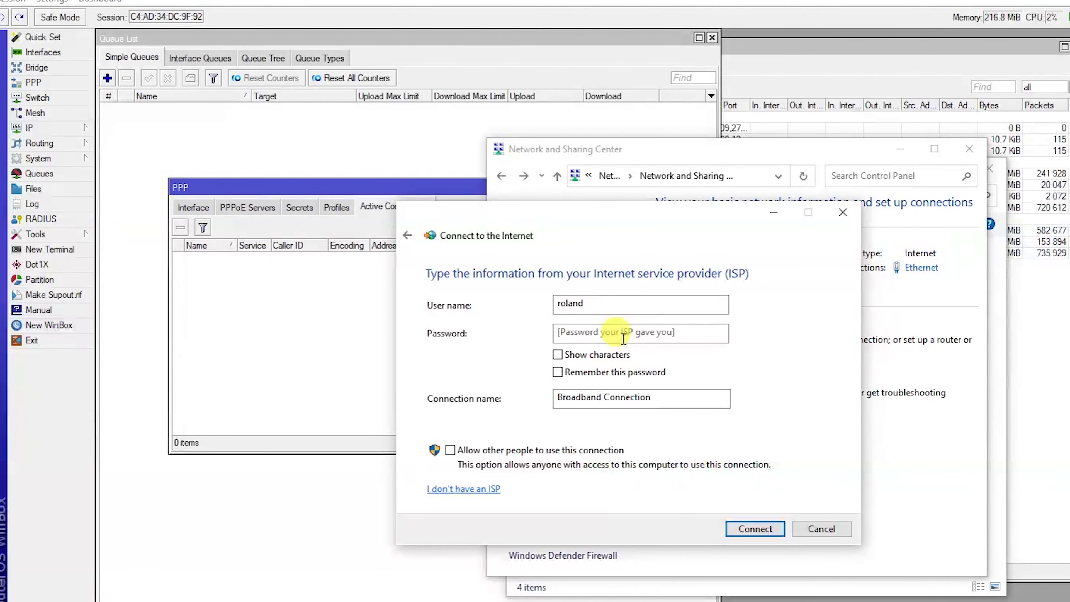
{"action": "type", "text": "r"}
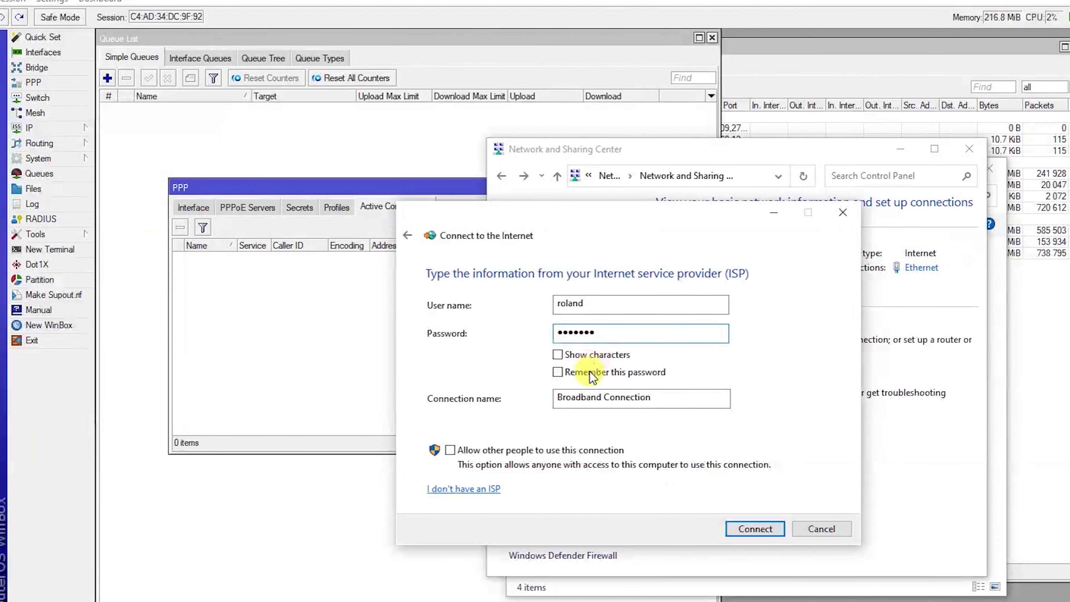
{"action": "left_click", "coordinate": [558, 355]}
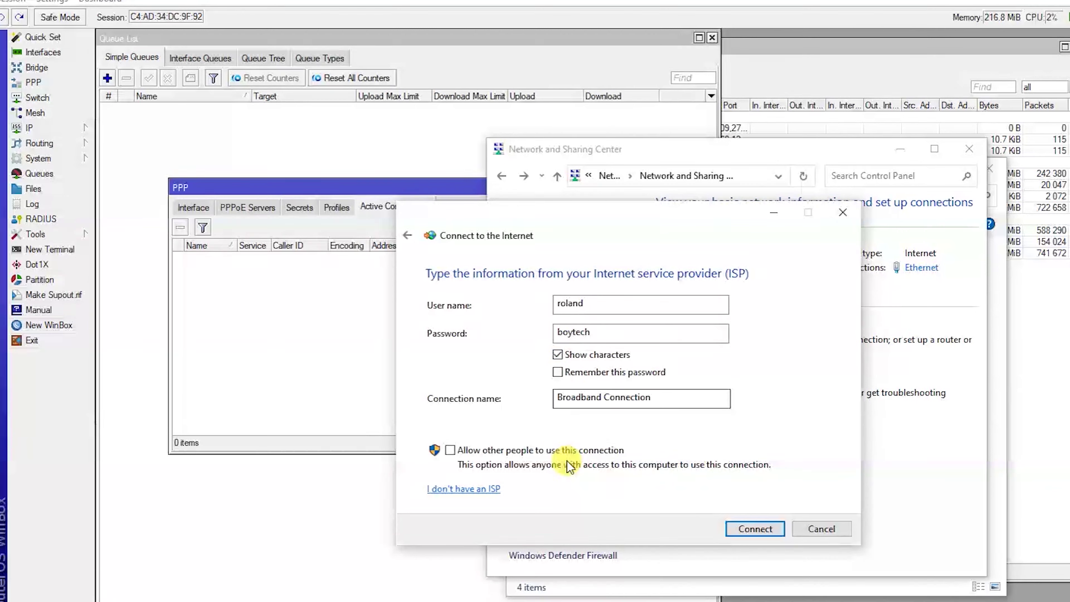
Dial the new connection and close the wizard once it is ready.
{"action": "left_click", "coordinate": [748, 529]}
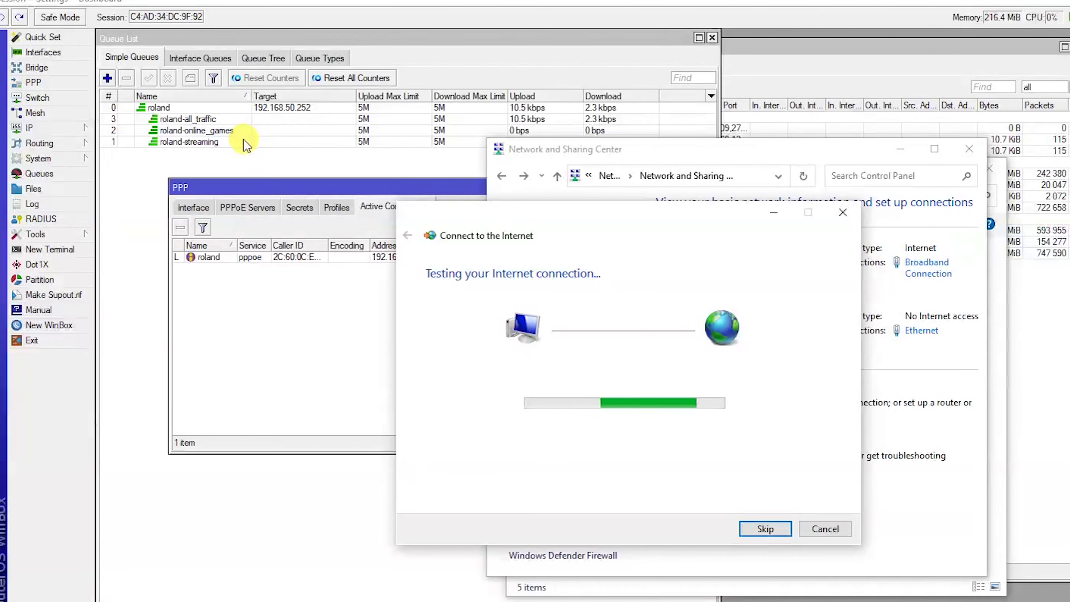
{"action": "left_click_drag", "start_coordinate": [602, 150], "coordinate": [653, 172]}
{"action": "left_click", "coordinate": [474, 208]}
{"action": "left_click", "coordinate": [519, 214]}
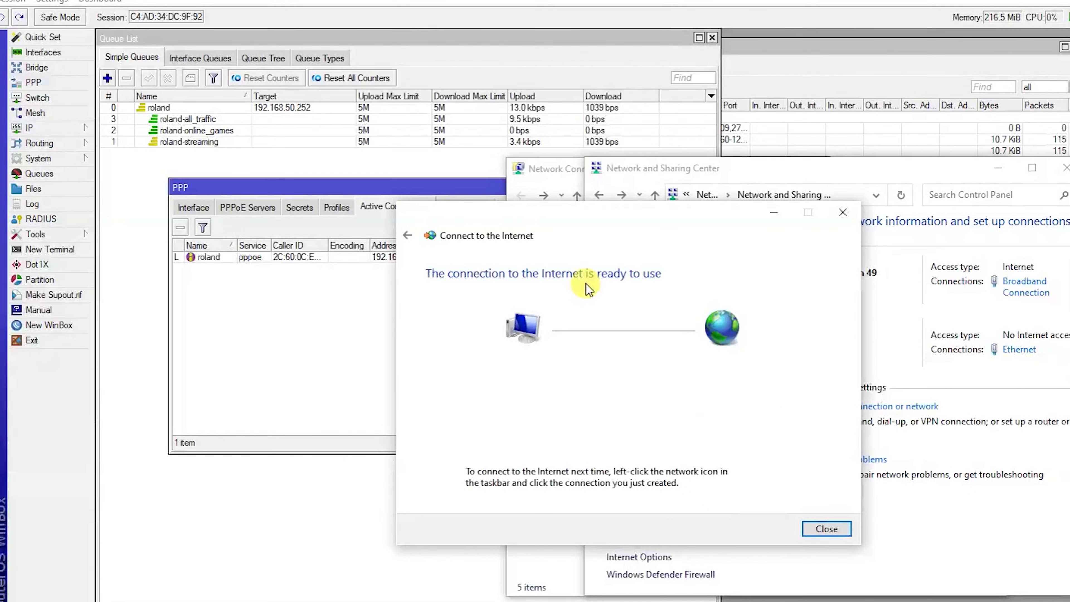
{"action": "left_click", "coordinate": [812, 530]}
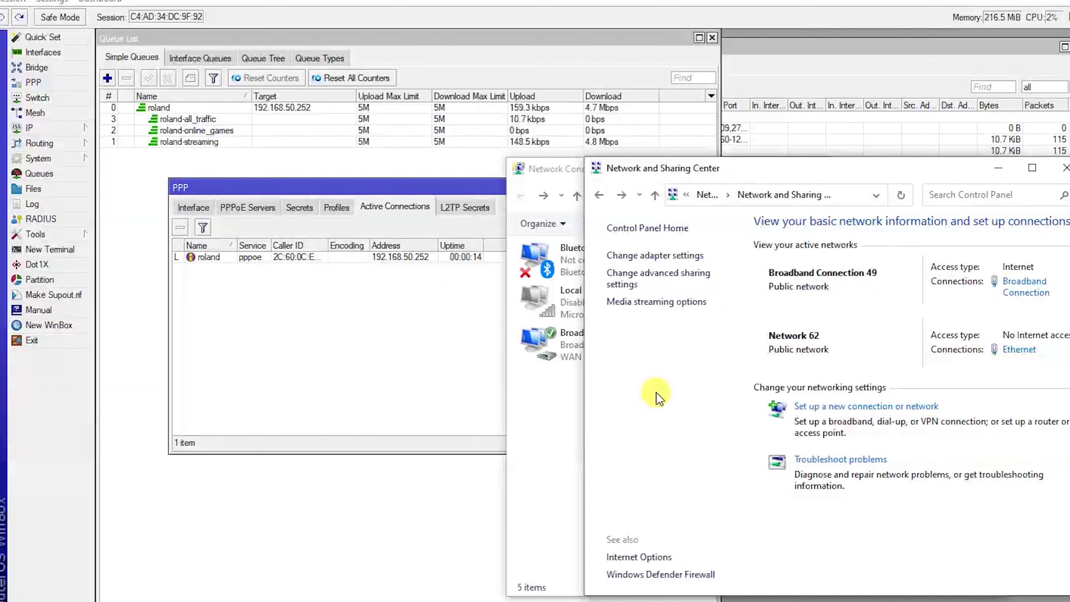
Change the parent queue's max-limit in the Notepad script from 5M/5M to 10M/10M.
{"action": "left_click", "coordinate": [276, 165]}
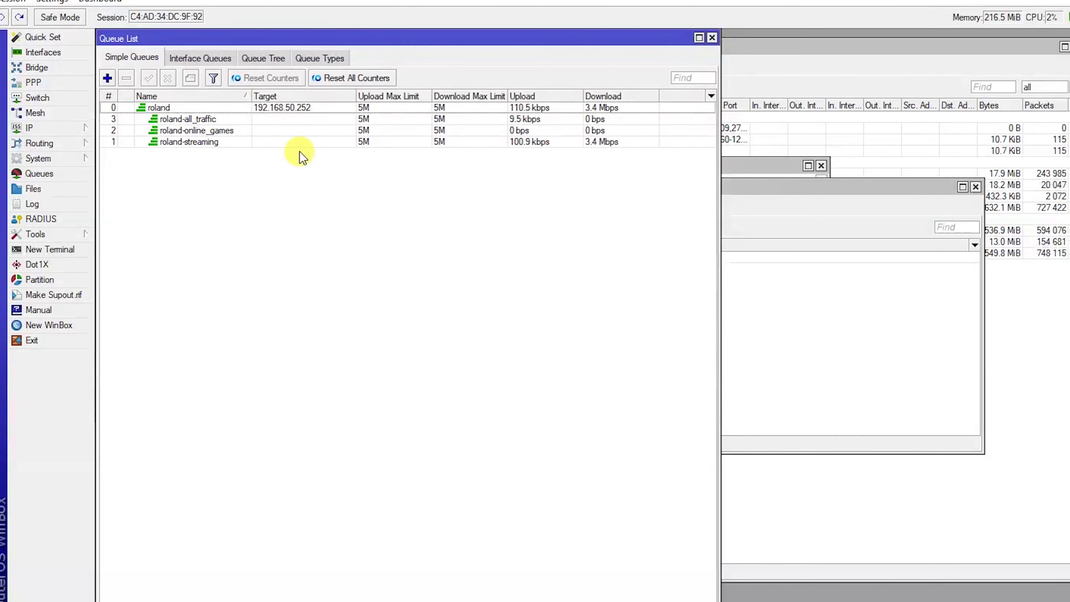
{"action": "mouse_move", "coordinate": [328, 601]}
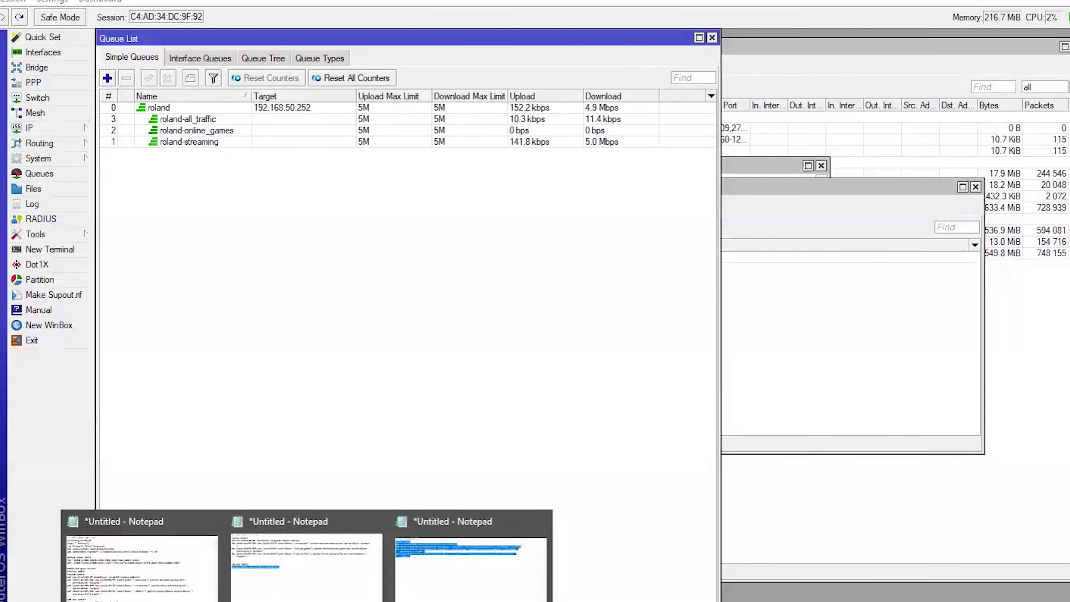
{"action": "left_click", "coordinate": [276, 583]}
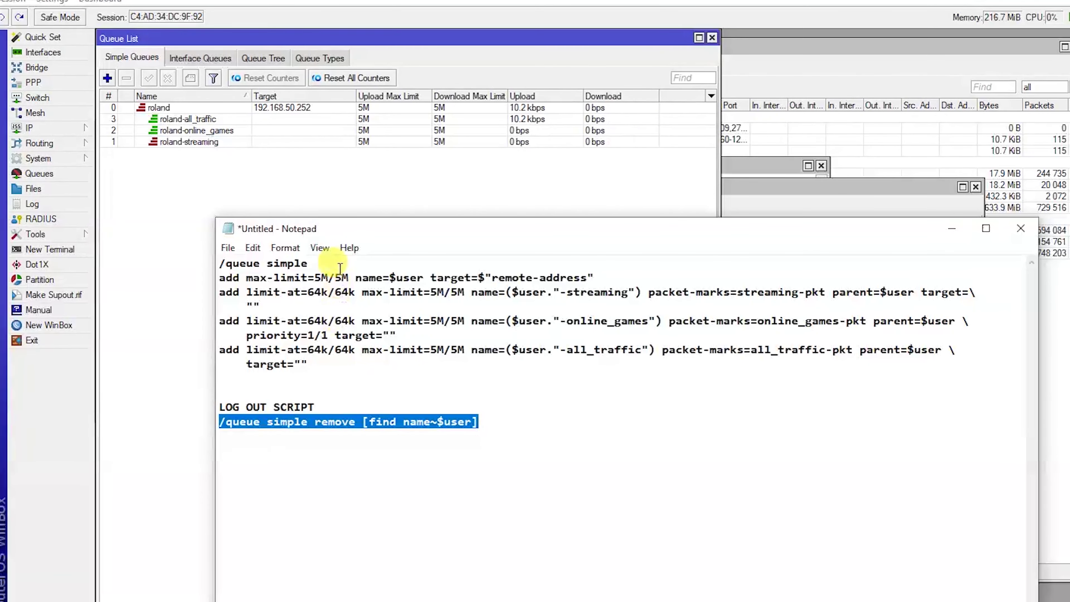
{"action": "left_click_drag", "start_coordinate": [375, 226], "coordinate": [369, 211]}
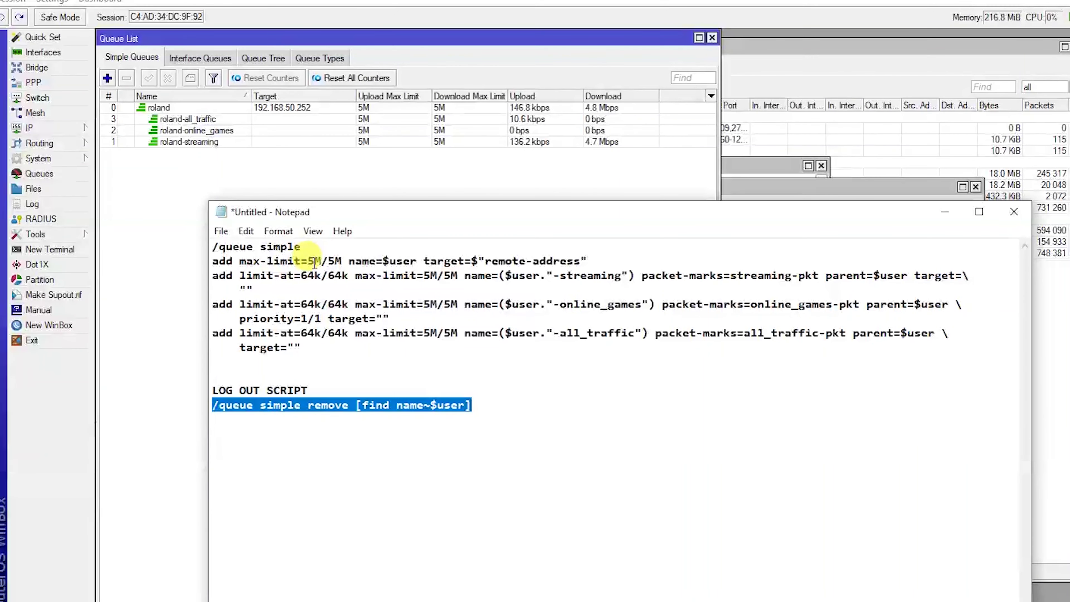
{"action": "left_click", "coordinate": [314, 262]}
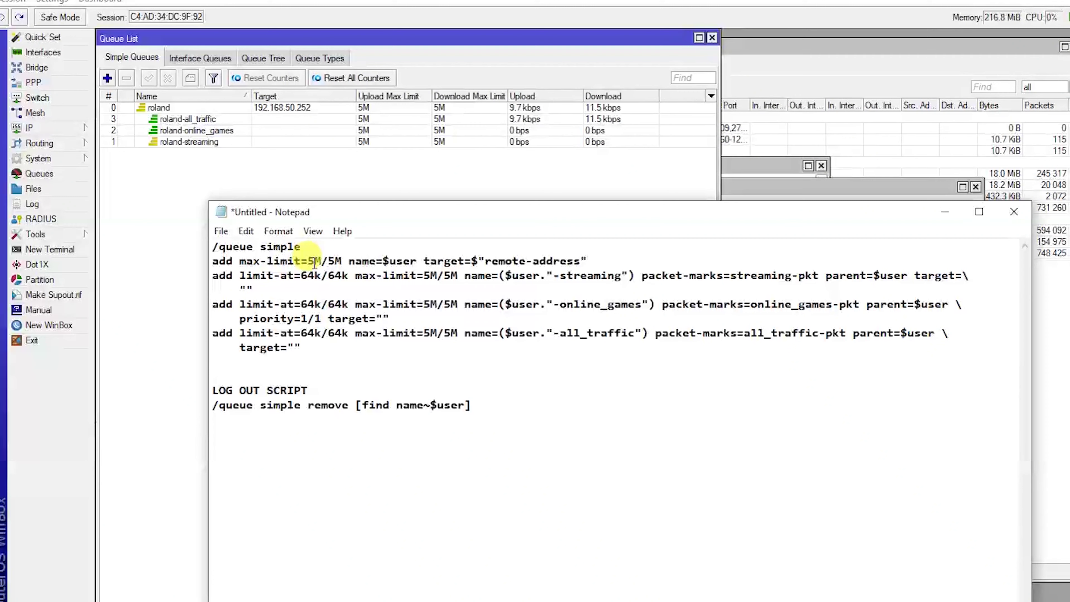
{"action": "key", "text": "BackSpace"}
{"action": "type", "text": "1"}
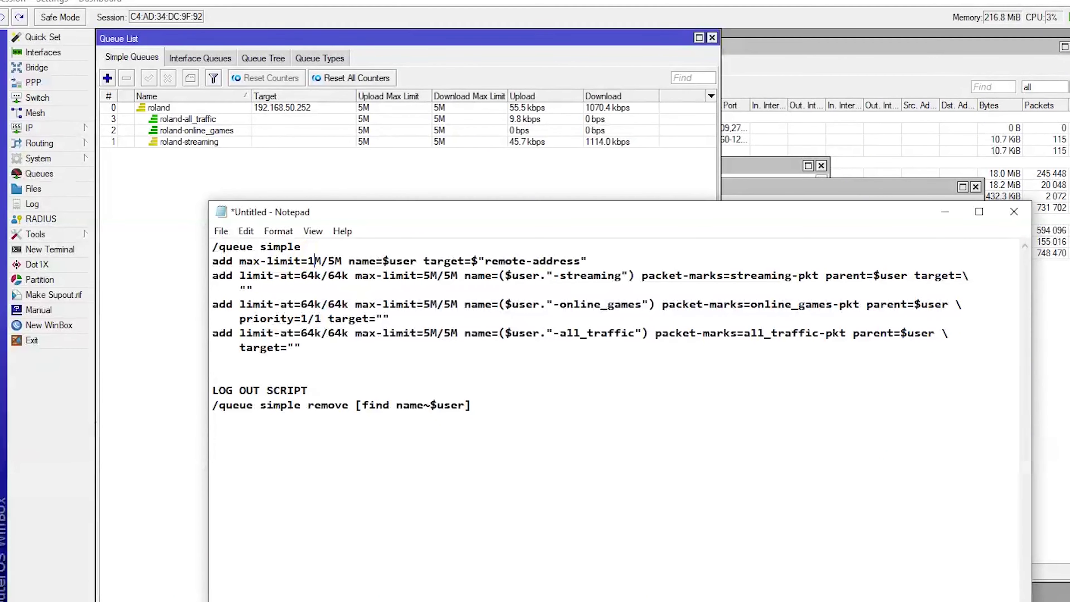
{"action": "type", "text": "0"}
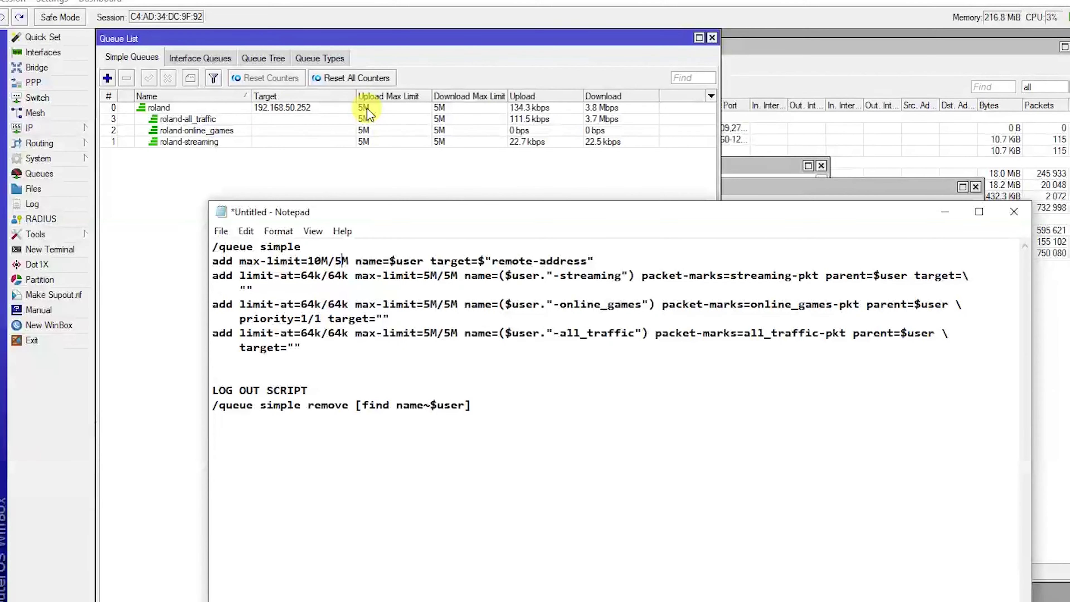
{"action": "left_click", "coordinate": [344, 262]}
{"action": "key", "text": "BackSpace"}
{"action": "type", "text": "10"}
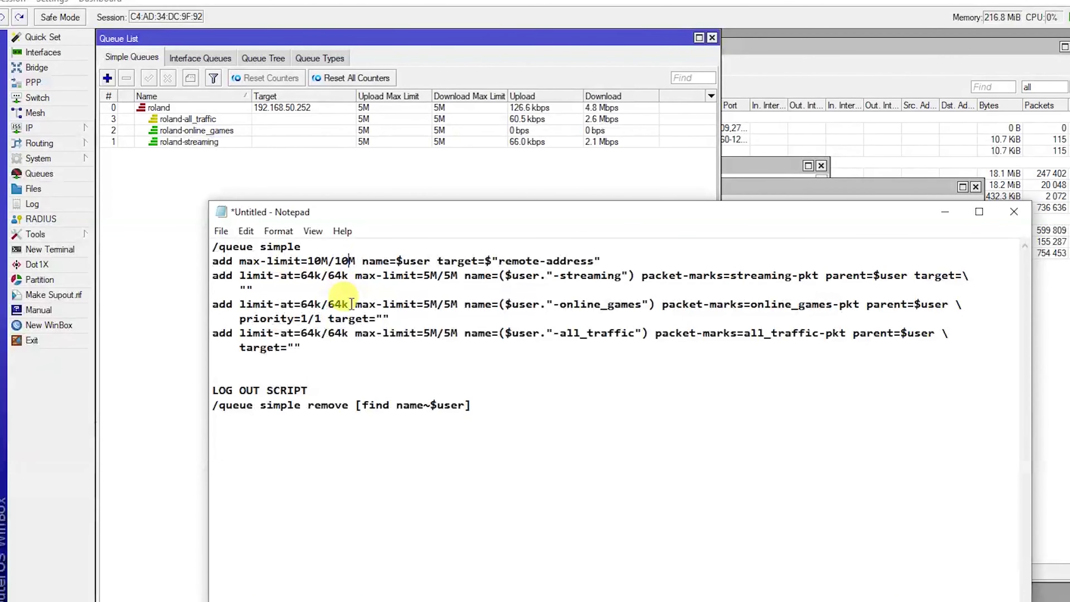
Raise the streaming and online_games queue limits from 5M/5M to 10M/10M.
{"action": "left_click", "coordinate": [431, 276]}
{"action": "key", "text": "BackSpace"}
{"action": "type", "text": "10"}
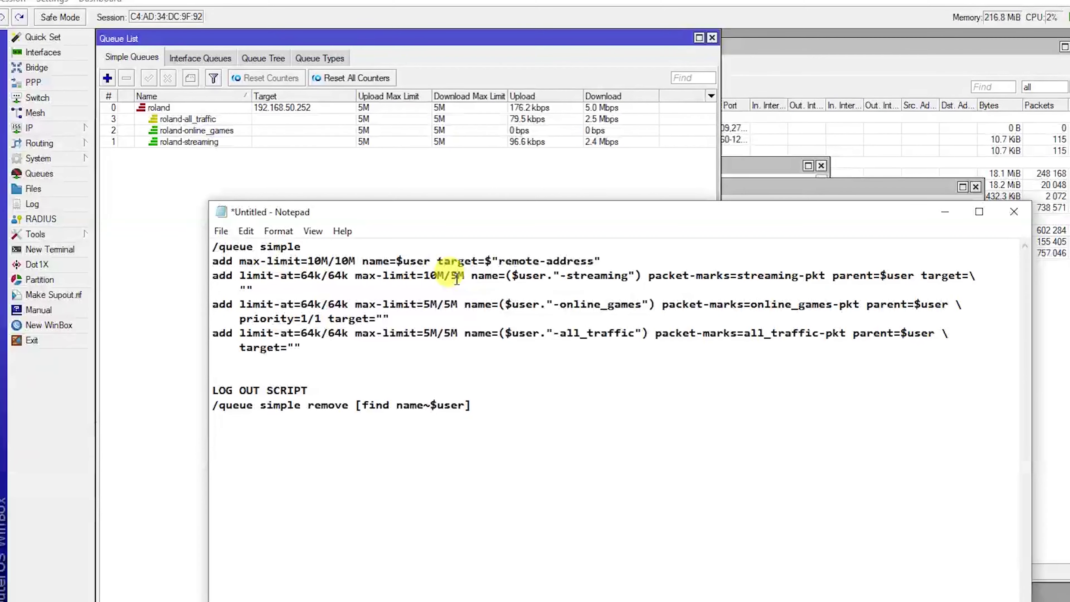
{"action": "key", "text": "BackSpace"}
{"action": "type", "text": "10"}
{"action": "left_click", "coordinate": [431, 305]}
{"action": "key", "text": "BackSpace"}
{"action": "type", "text": "10"}
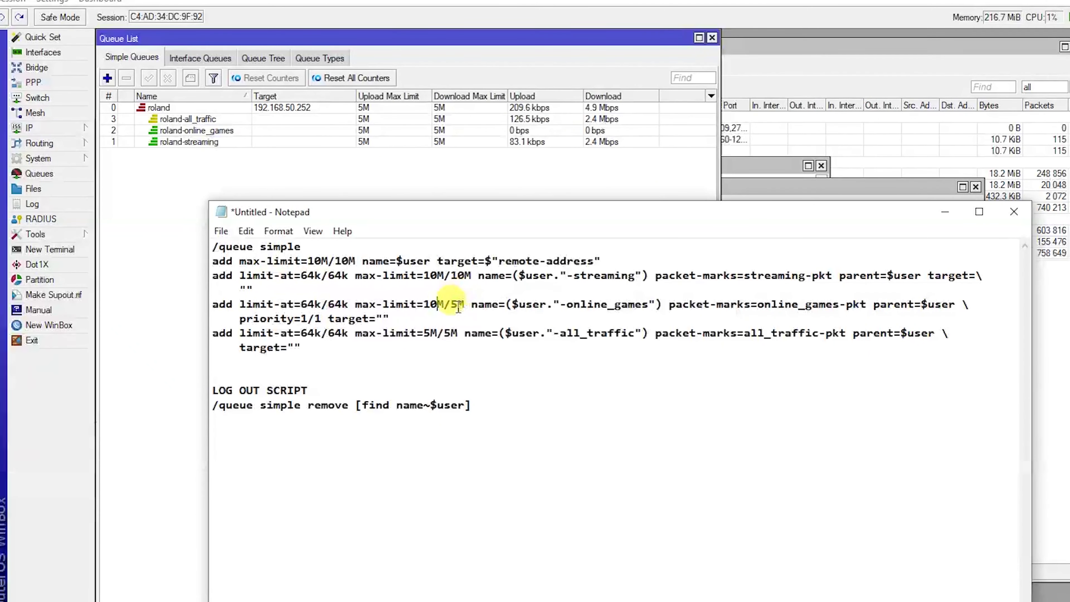
{"action": "left_click", "coordinate": [460, 304]}
{"action": "key", "text": "BackSpace"}
{"action": "type", "text": "1-"}
{"action": "key", "text": "BackSpace"}
{"action": "type", "text": "0"}
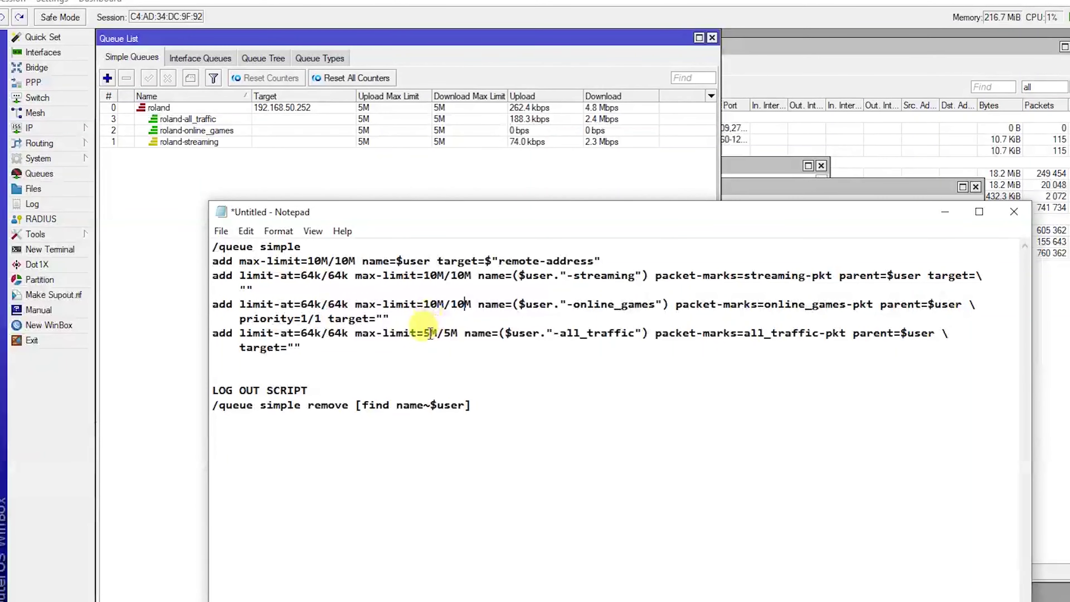
Raise the all_traffic queue limit from 5M/5M to 10M/10M.
{"action": "left_click", "coordinate": [430, 332]}
{"action": "key", "text": "BackSpace"}
{"action": "type", "text": "10"}
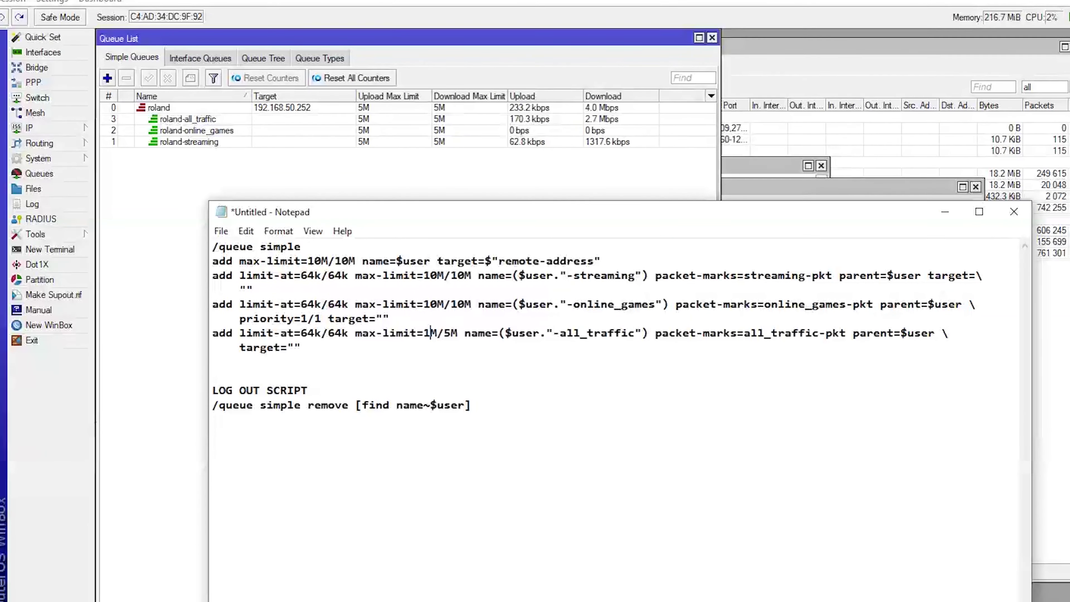
{"action": "left_click", "coordinate": [457, 334]}
{"action": "key", "text": "BackSpace"}
{"action": "type", "text": "10"}
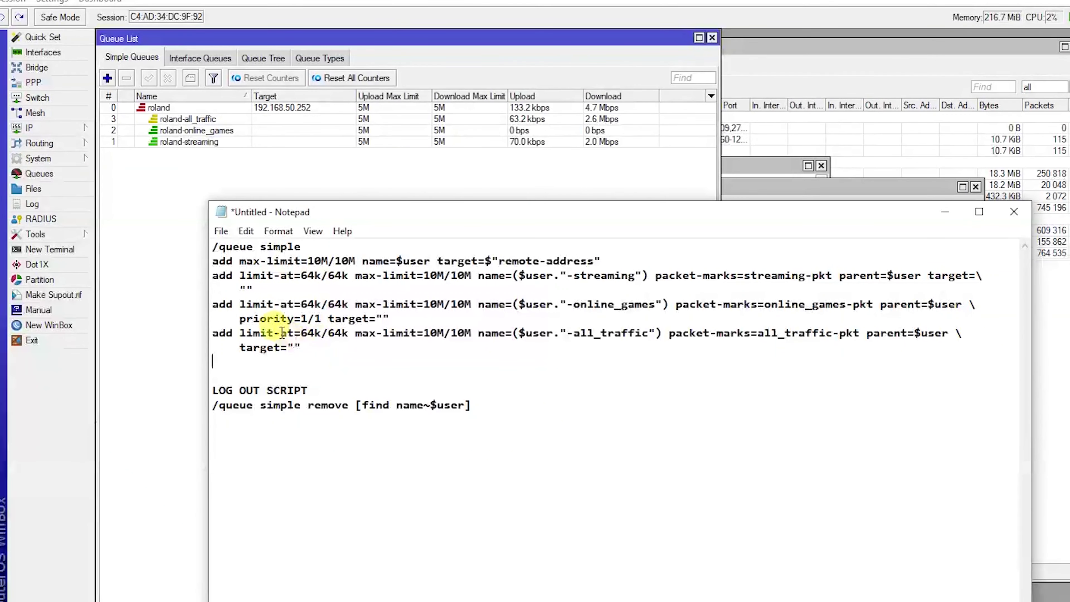
Copy the 10M queue script from Notepad into the 10MBPS profile's On Up script.
{"action": "left_click_drag", "start_coordinate": [215, 247], "coordinate": [300, 348]}
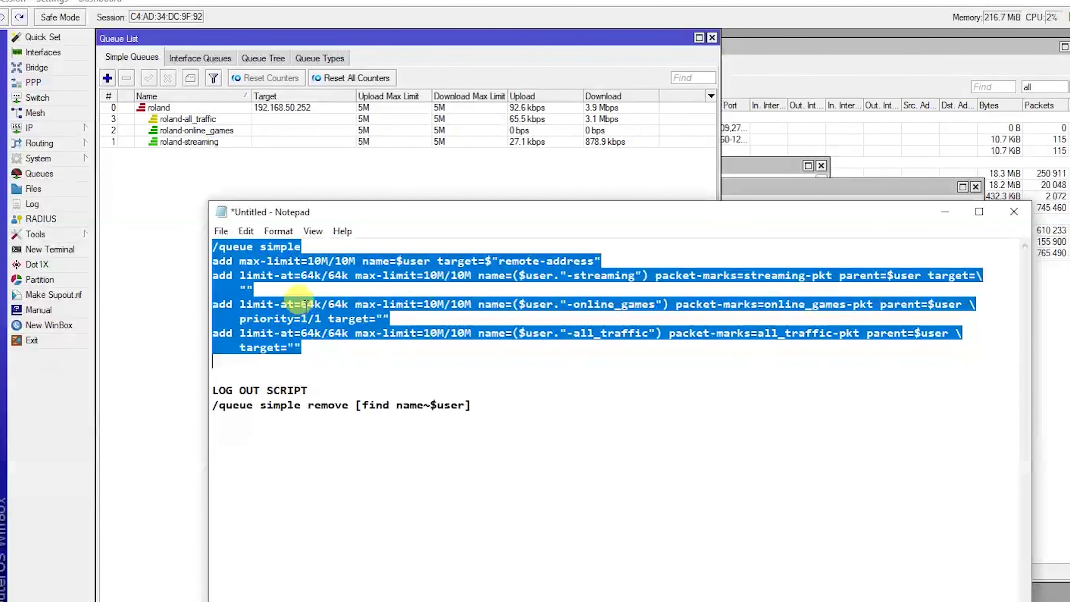
{"action": "right_click", "coordinate": [306, 306]}
{"action": "left_click", "coordinate": [335, 356]}
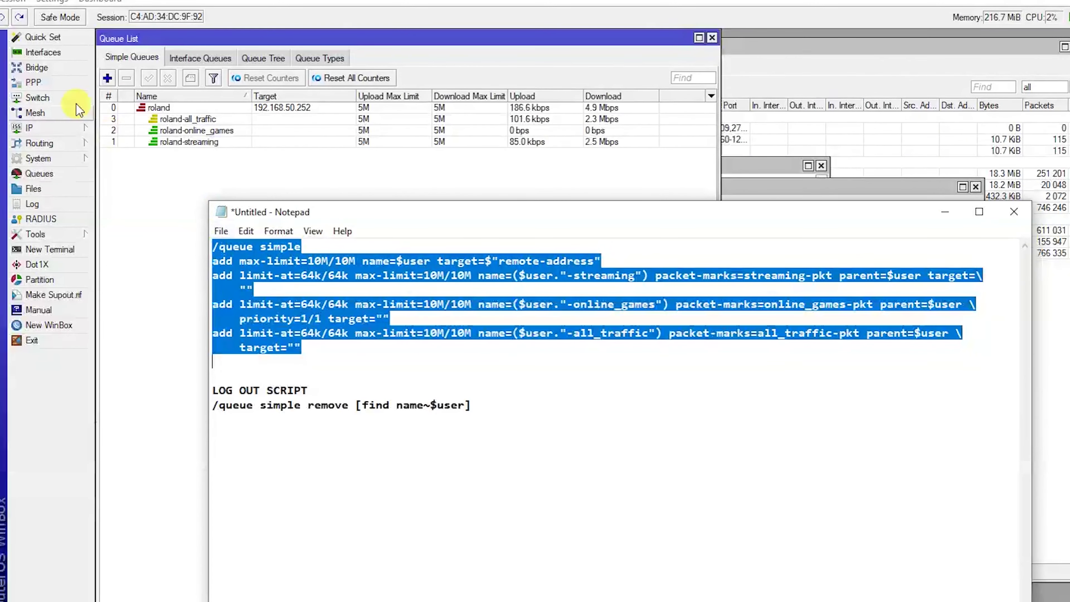
{"action": "left_click", "coordinate": [49, 85]}
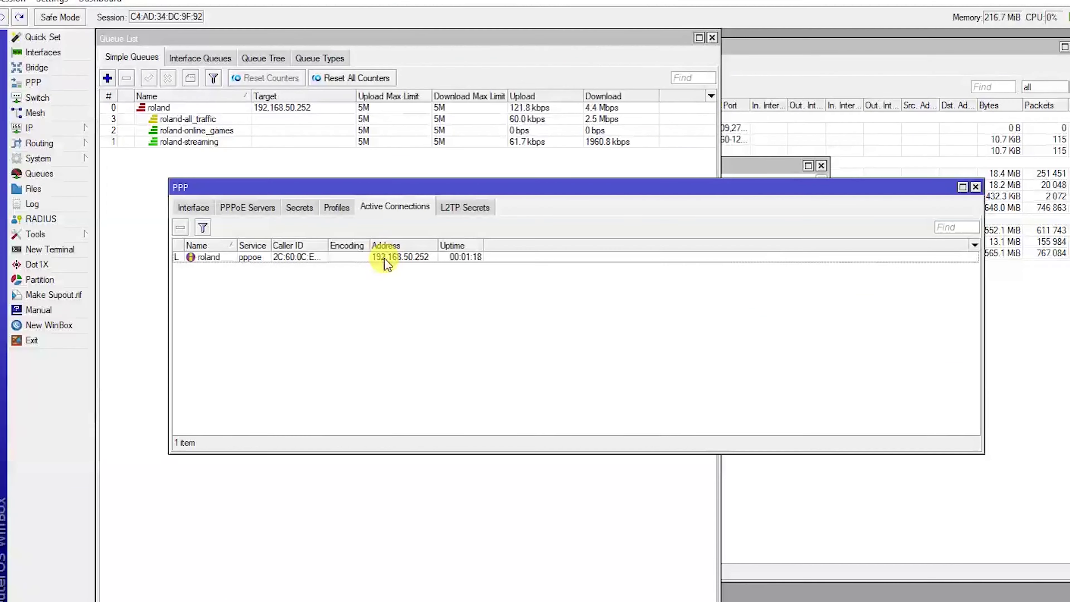
{"action": "left_click", "coordinate": [336, 208]}
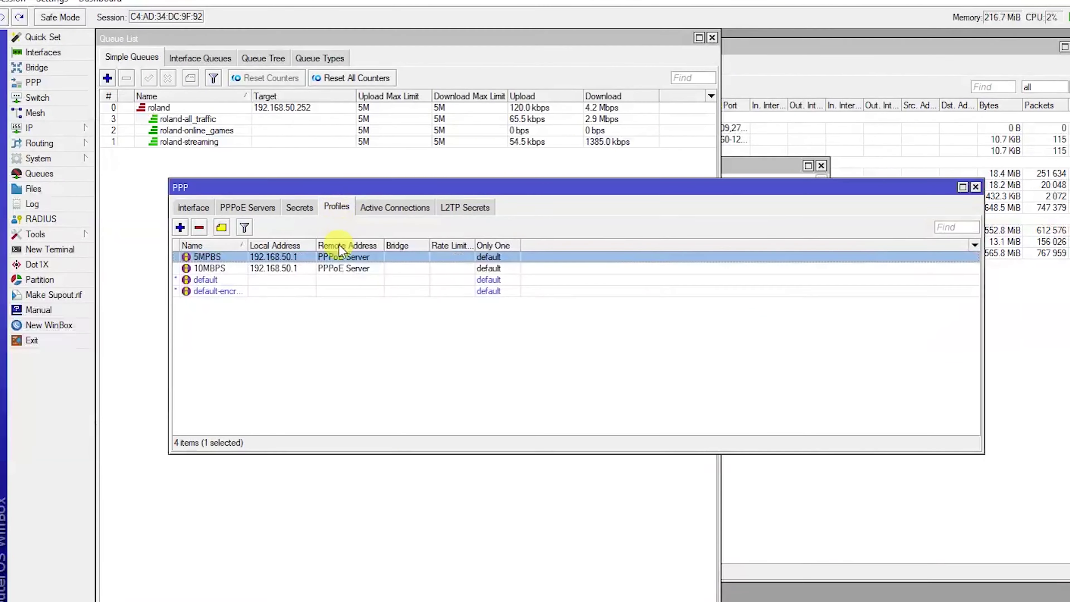
{"action": "left_click", "coordinate": [266, 268]}
{"action": "double_click", "coordinate": [266, 268]}
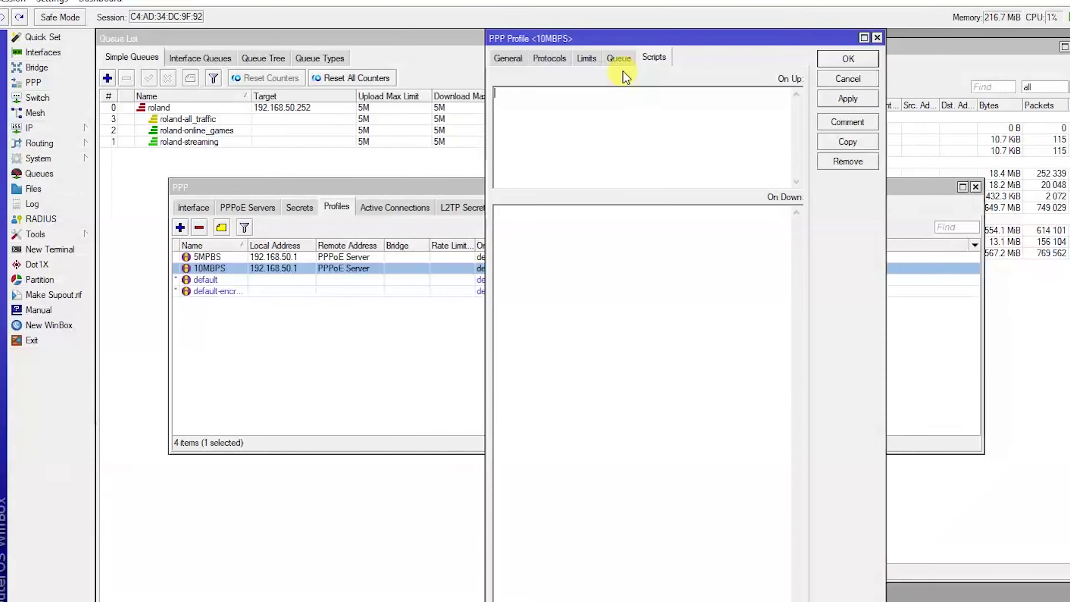
{"action": "left_click_drag", "start_coordinate": [655, 38], "coordinate": [659, 41]}
{"action": "right_click", "coordinate": [577, 123]}
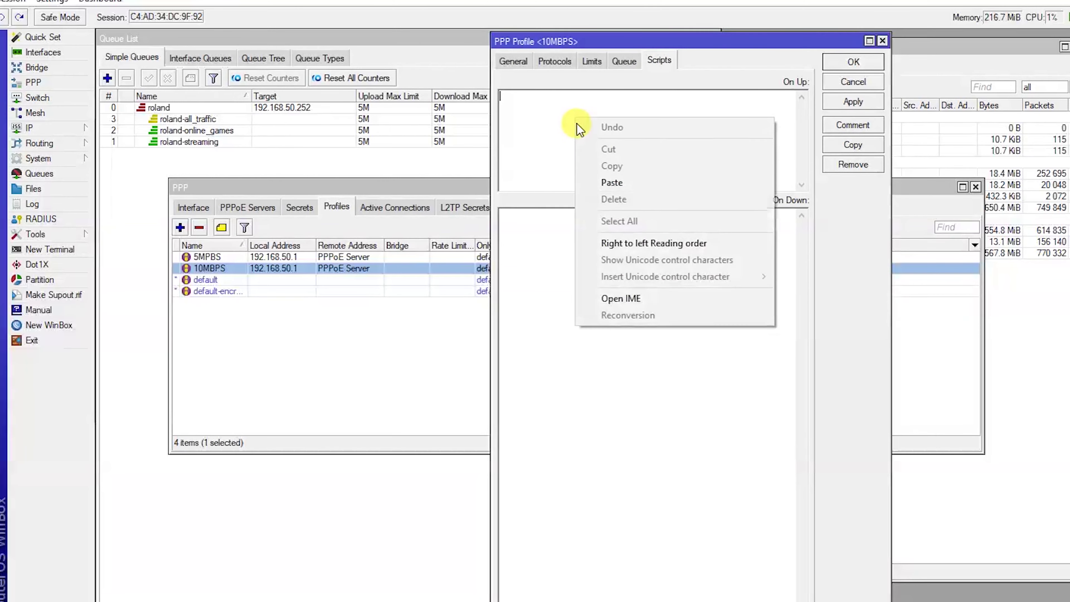
{"action": "left_click", "coordinate": [603, 185]}
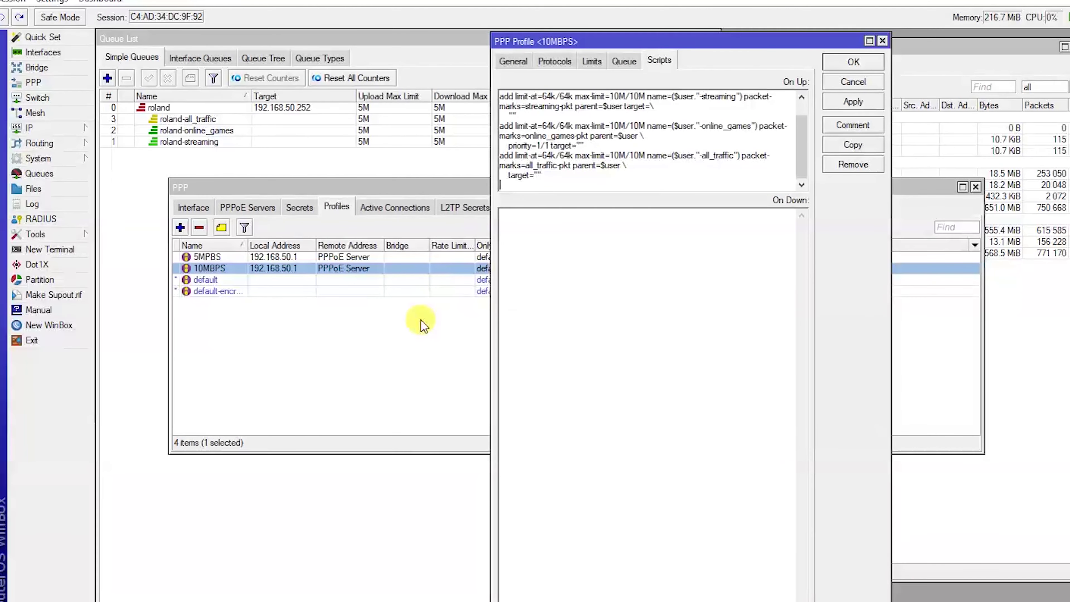
Paste the /queue simple remove line into On Down and save the 10MBPS profile.
{"action": "mouse_move", "coordinate": [320, 599]}
{"action": "left_click", "coordinate": [353, 580]}
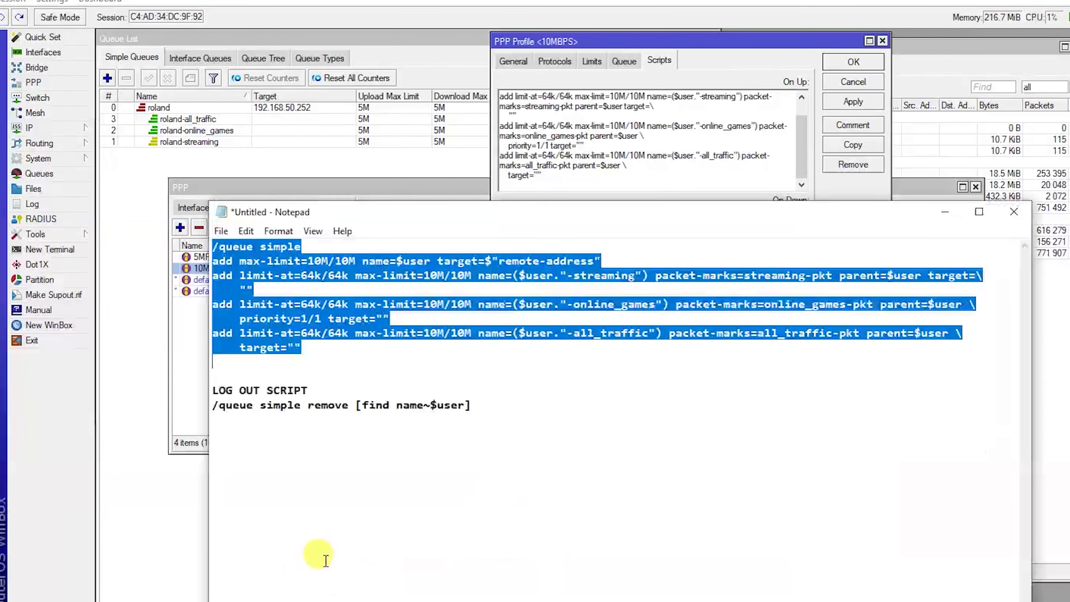
{"action": "left_click", "coordinate": [215, 392]}
{"action": "left_click_drag", "start_coordinate": [216, 392], "coordinate": [471, 407]}
{"action": "left_click", "coordinate": [292, 407]}
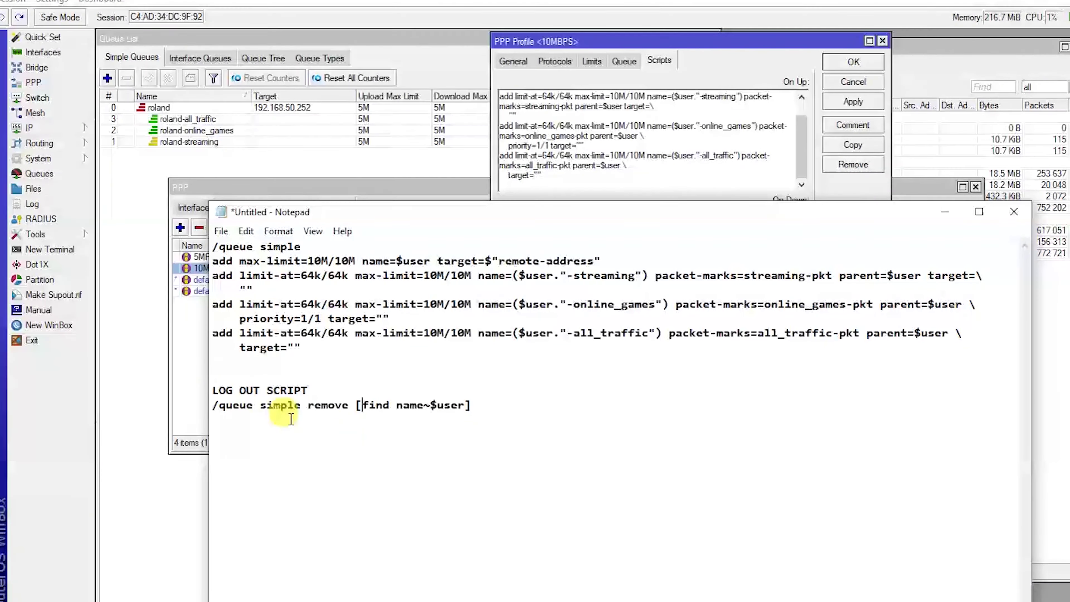
{"action": "left_click_drag", "start_coordinate": [213, 405], "coordinate": [478, 406]}
{"action": "right_click", "coordinate": [438, 409]}
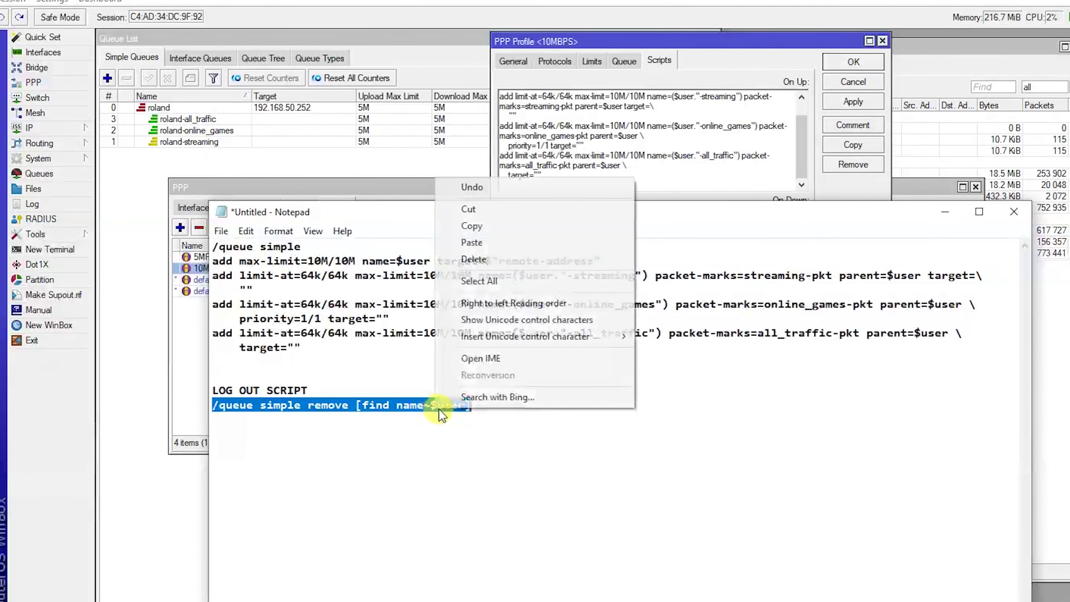
{"action": "left_click", "coordinate": [479, 227]}
{"action": "left_click", "coordinate": [575, 179]}
{"action": "right_click", "coordinate": [524, 224]}
{"action": "left_click", "coordinate": [559, 286]}
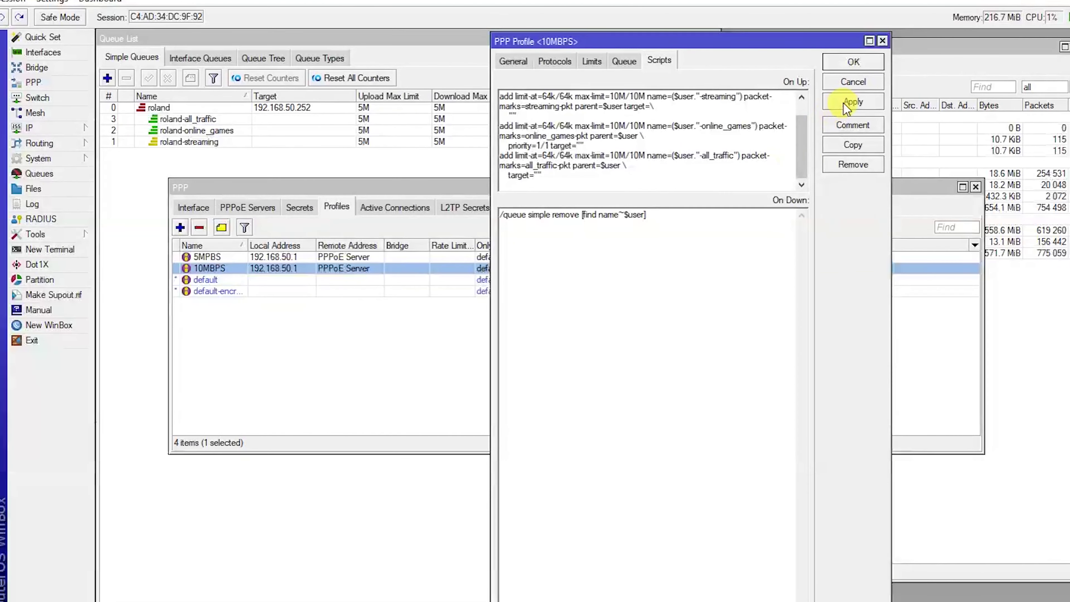
{"action": "left_click", "coordinate": [860, 63]}
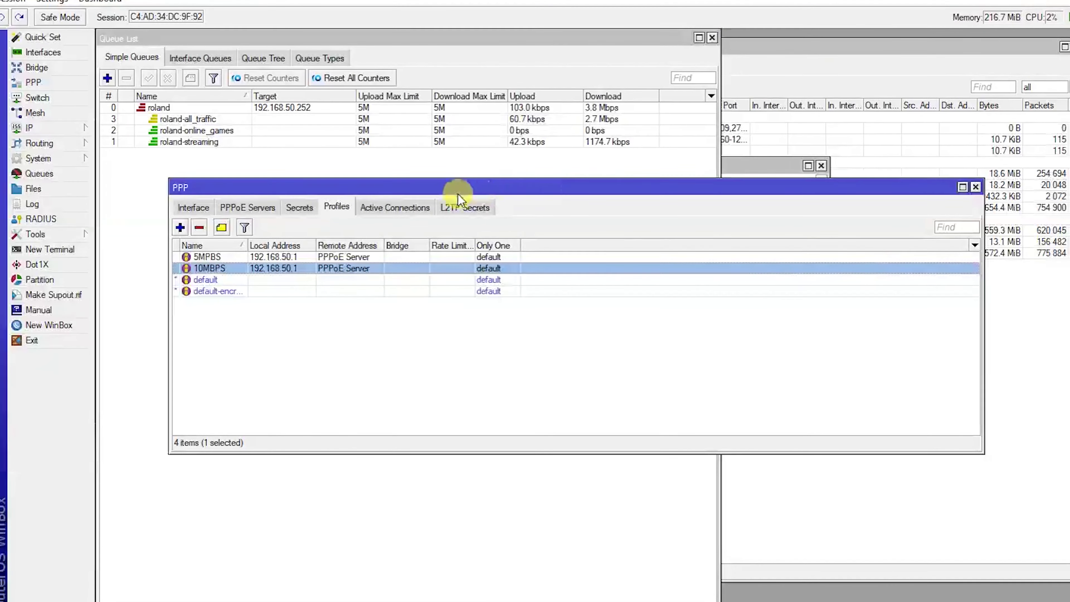
Check the user's parent and streaming queues, then disconnect their active PPPoE session.
{"action": "left_click", "coordinate": [222, 160]}
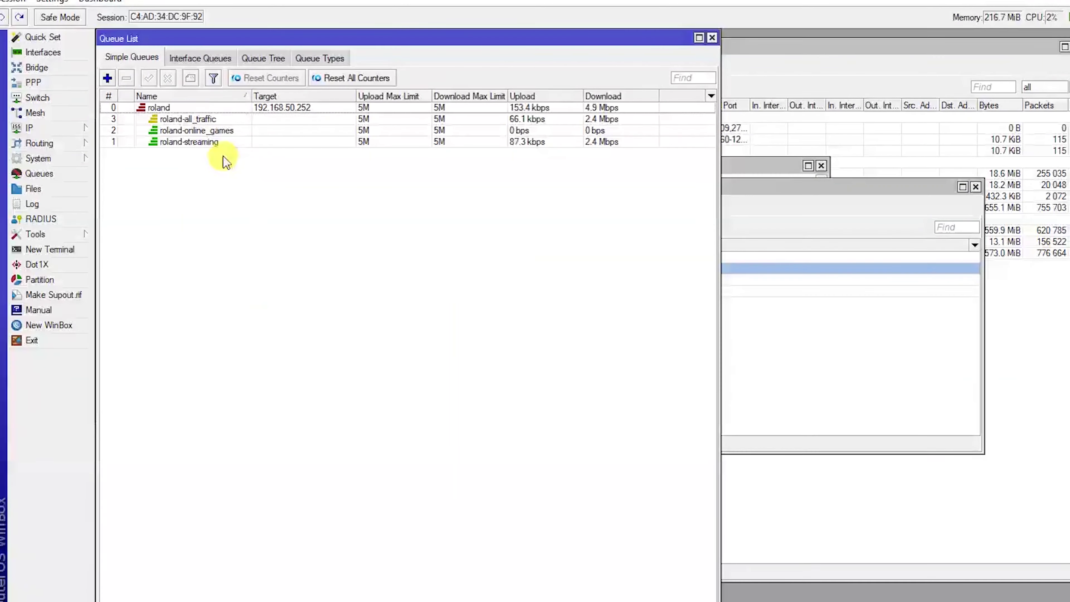
{"action": "left_click", "coordinate": [318, 109]}
{"action": "left_click", "coordinate": [313, 139]}
{"action": "left_click", "coordinate": [314, 111]}
{"action": "left_click", "coordinate": [299, 139]}
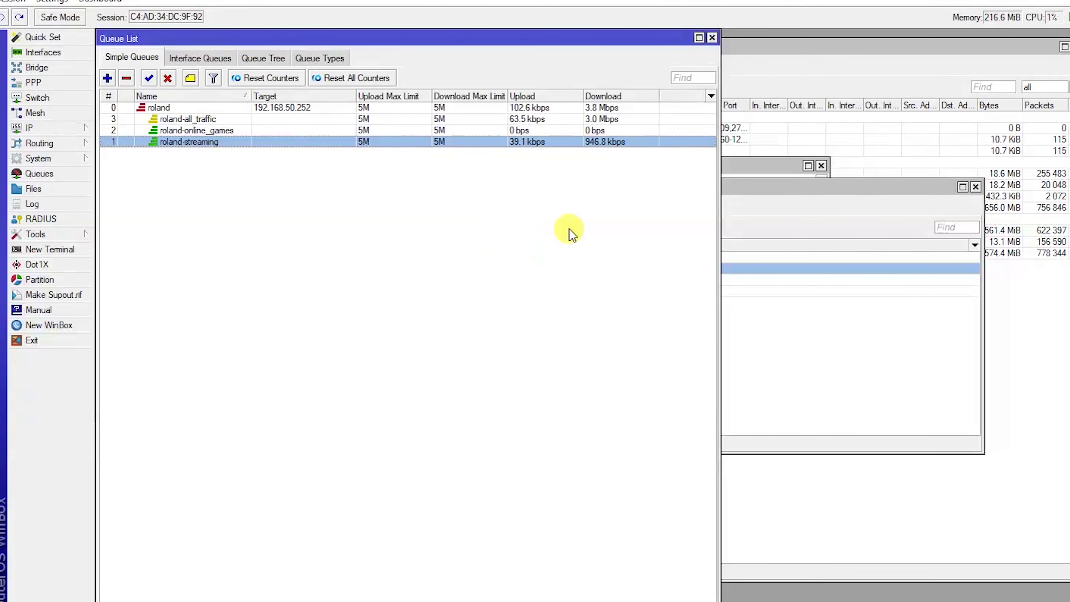
{"action": "left_click", "coordinate": [751, 223]}
{"action": "left_click", "coordinate": [381, 208]}
{"action": "left_click", "coordinate": [217, 258]}
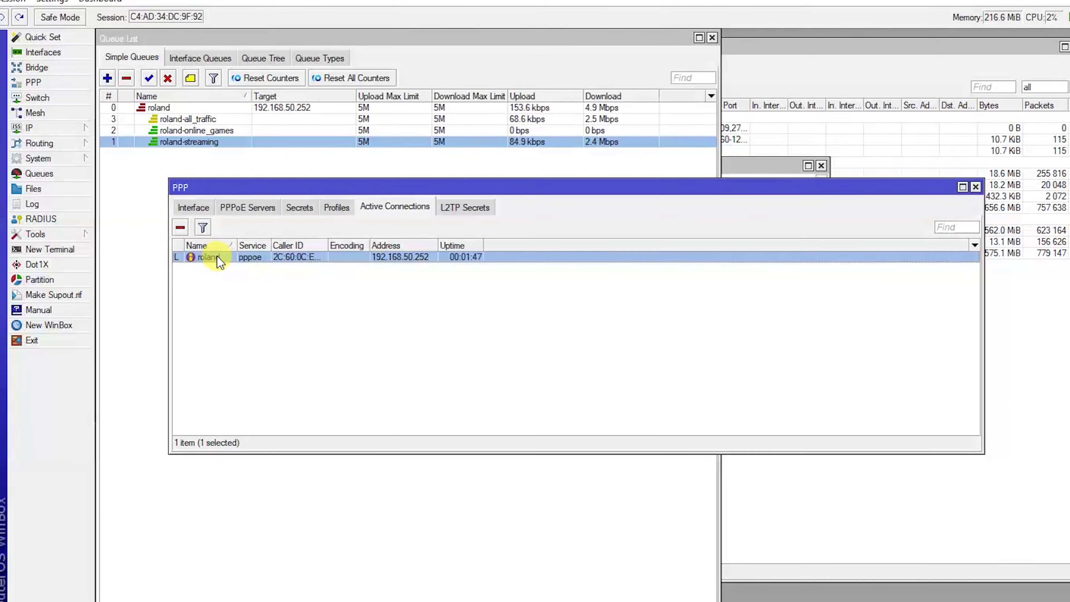
{"action": "left_click", "coordinate": [180, 230]}
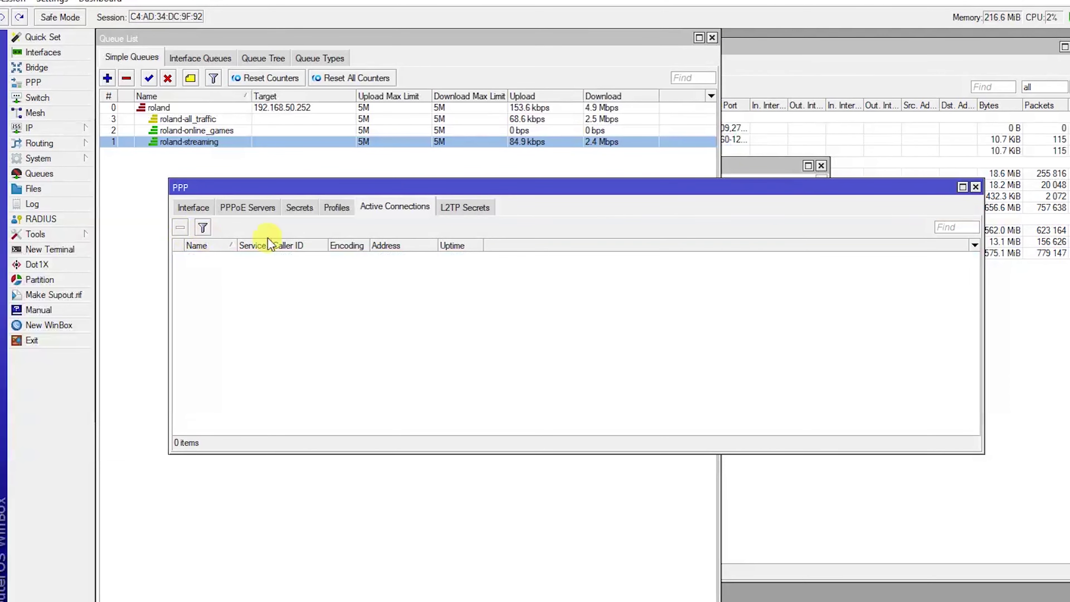
Switch the user's PPP secret to the 10MBPS profile and save it.
{"action": "left_click", "coordinate": [336, 208]}
{"action": "left_click", "coordinate": [300, 207]}
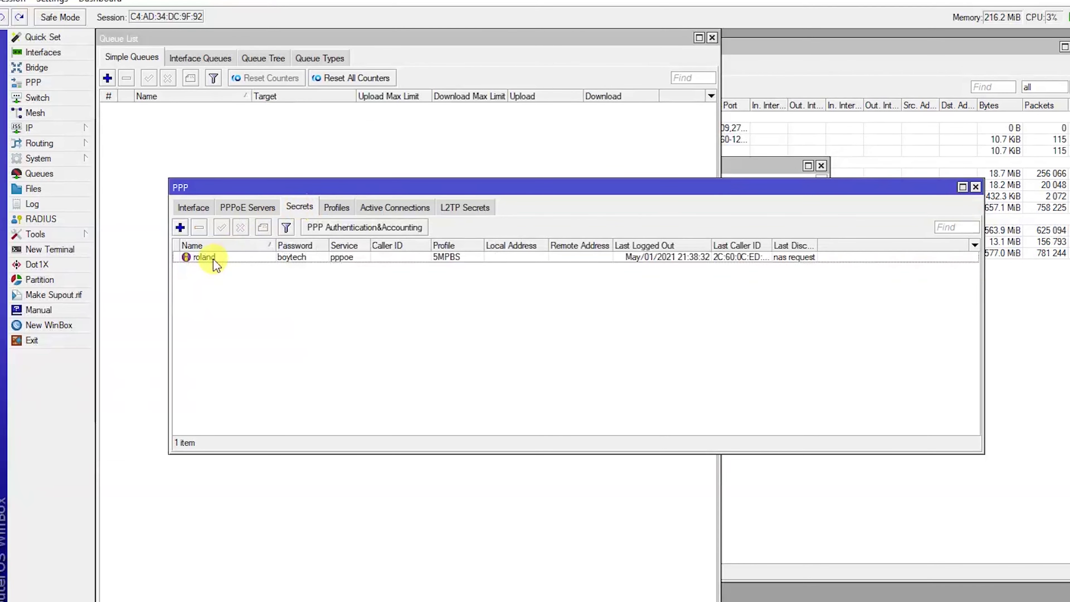
{"action": "double_click", "coordinate": [211, 261]}
{"action": "left_click", "coordinate": [611, 296]}
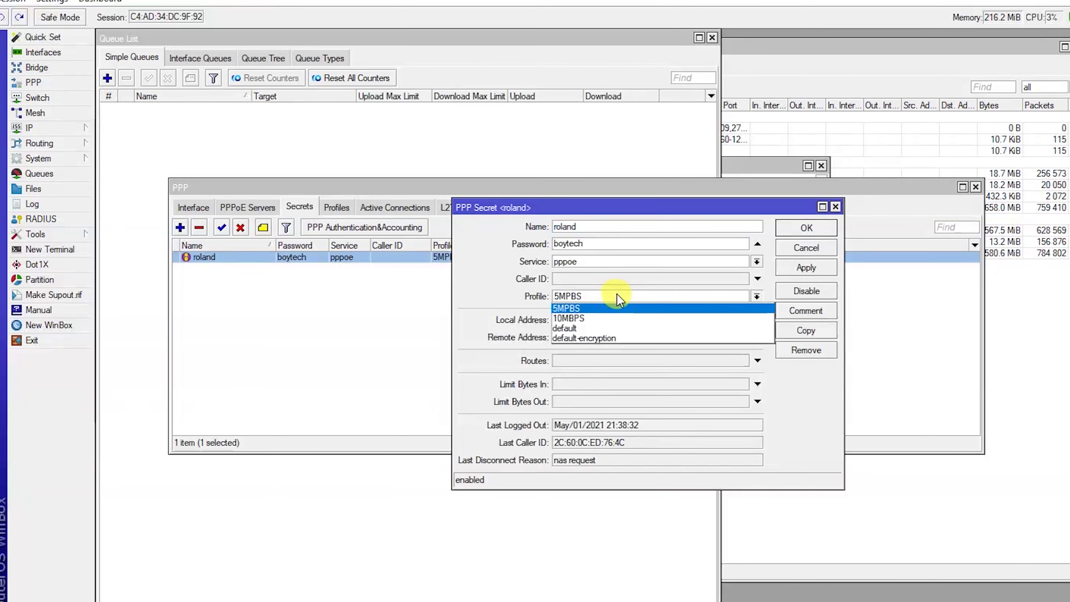
{"action": "left_click", "coordinate": [583, 315]}
{"action": "left_click", "coordinate": [806, 268]}
{"action": "left_click", "coordinate": [807, 230]}
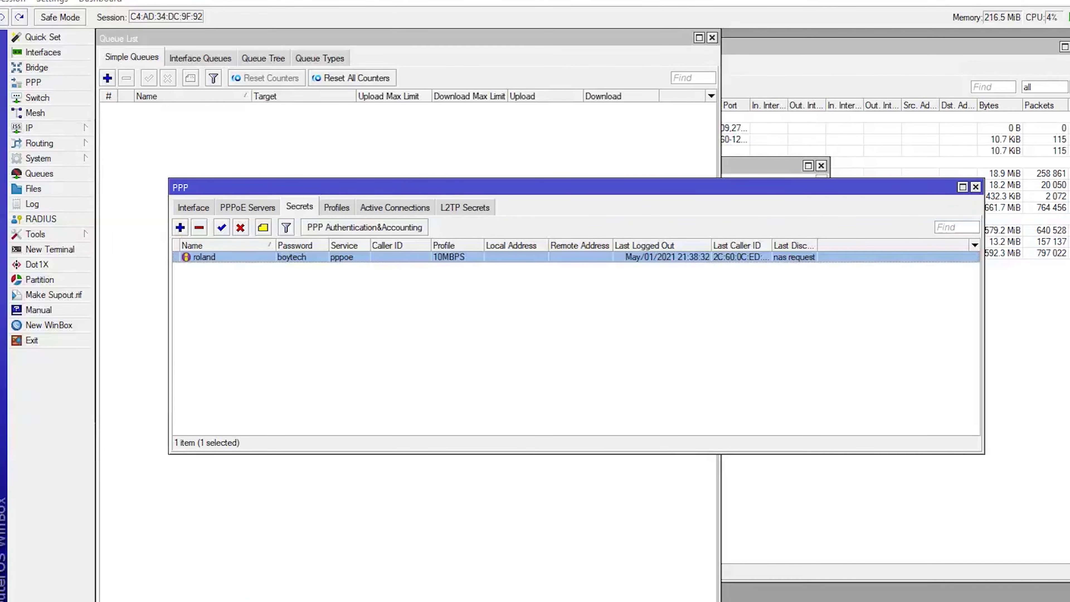
{"action": "left_click", "coordinate": [253, 556]}
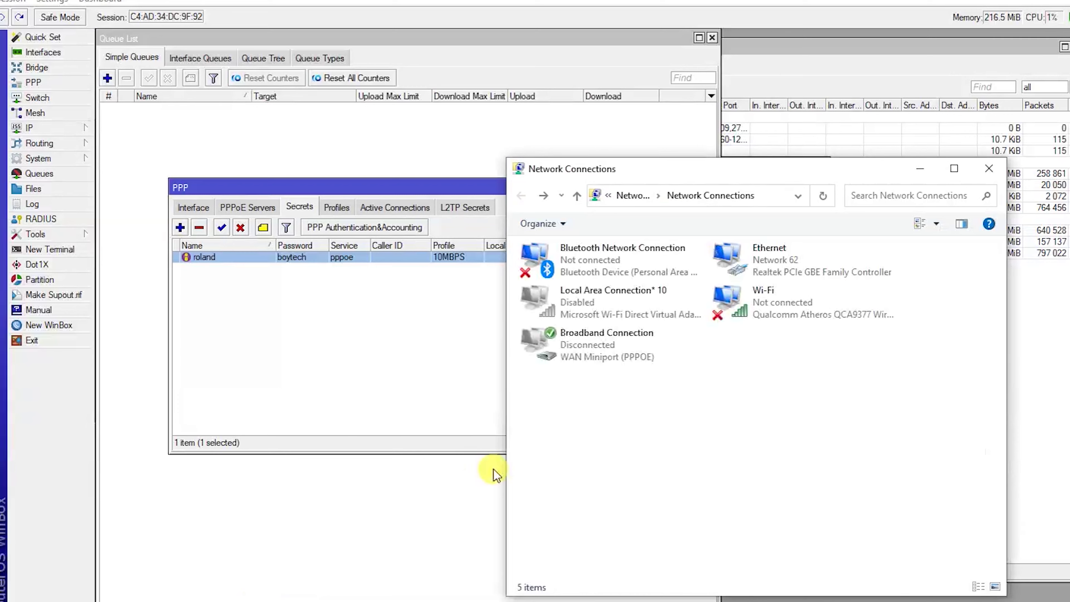
Delete the old Broadband Connection.
{"action": "right_click", "coordinate": [587, 346]}
{"action": "left_click", "coordinate": [619, 453]}
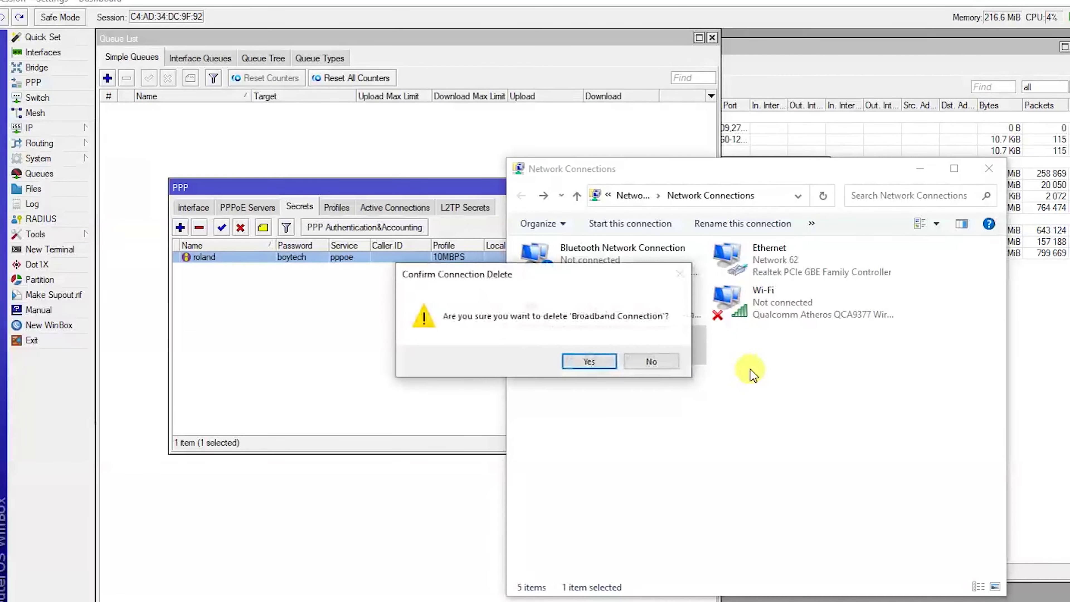
{"action": "left_click", "coordinate": [589, 361]}
Create a new Broadband (PPPoE) connection with the router account's user name and password, and dial it.
{"action": "left_click", "coordinate": [156, 572]}
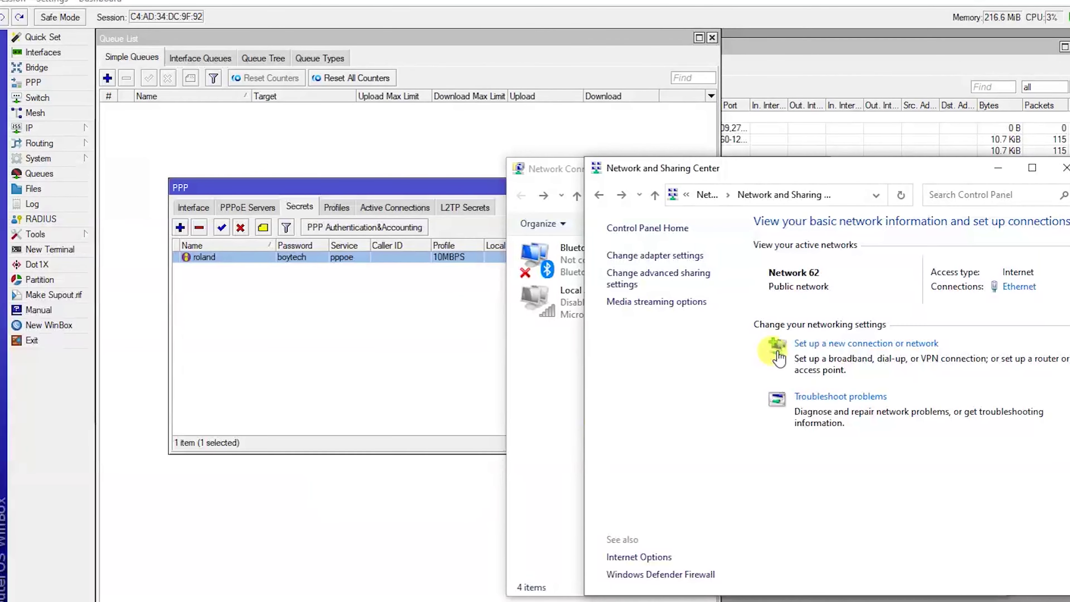
{"action": "left_click", "coordinate": [815, 345]}
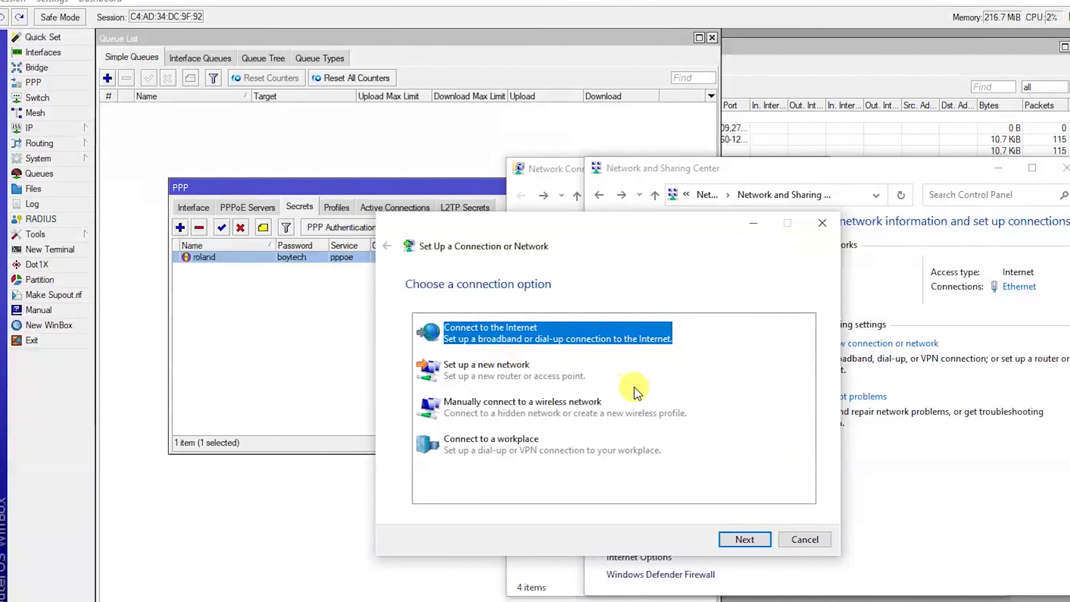
{"action": "left_click", "coordinate": [744, 540]}
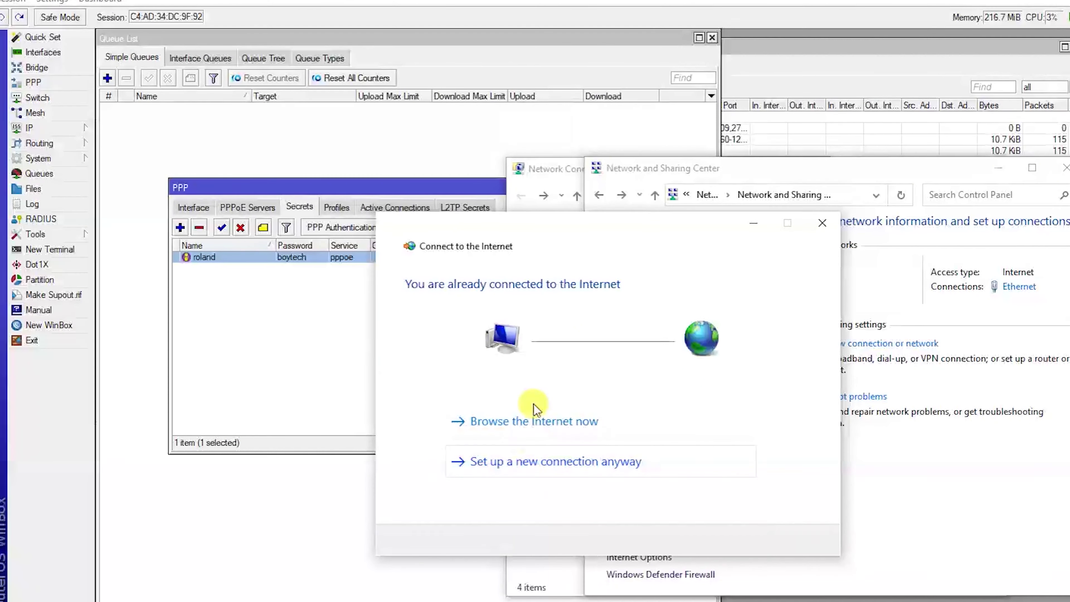
{"action": "left_click", "coordinate": [544, 462]}
{"action": "left_click", "coordinate": [530, 342]}
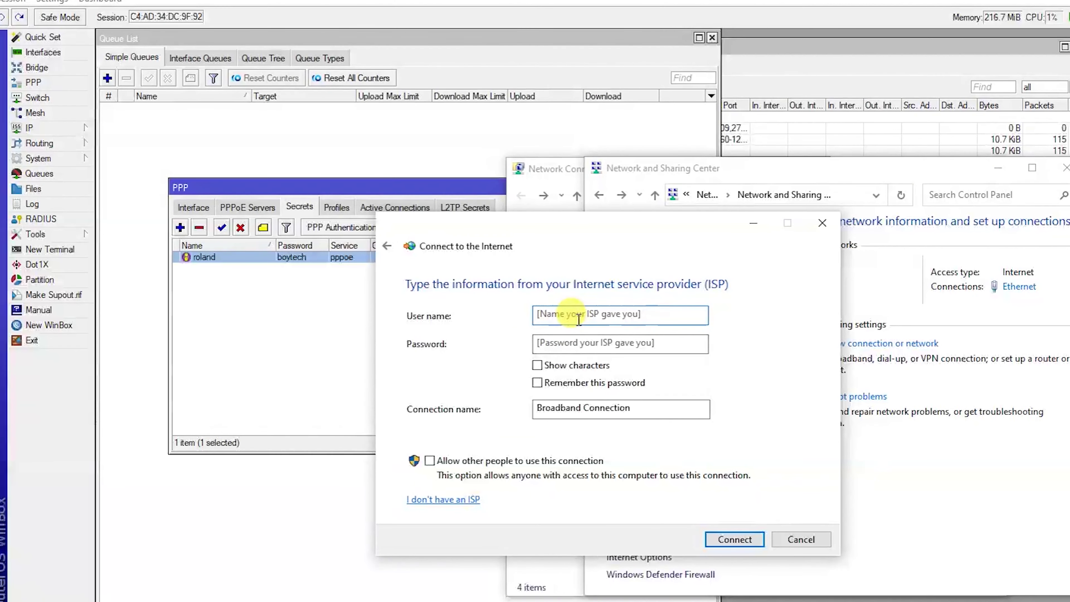
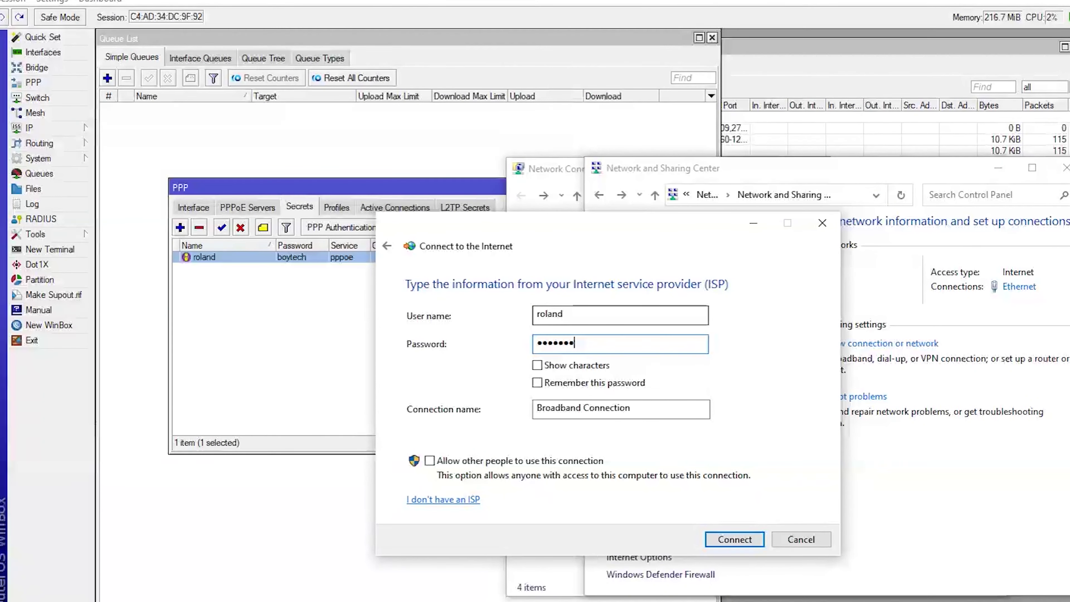
{"action": "left_click", "coordinate": [537, 365]}
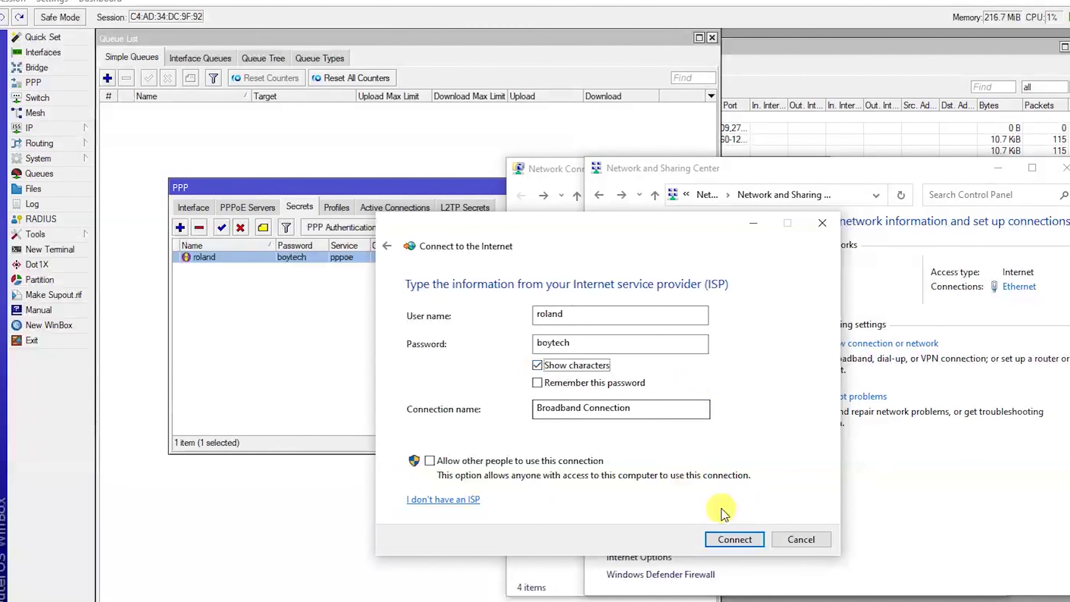
{"action": "left_click", "coordinate": [735, 540]}
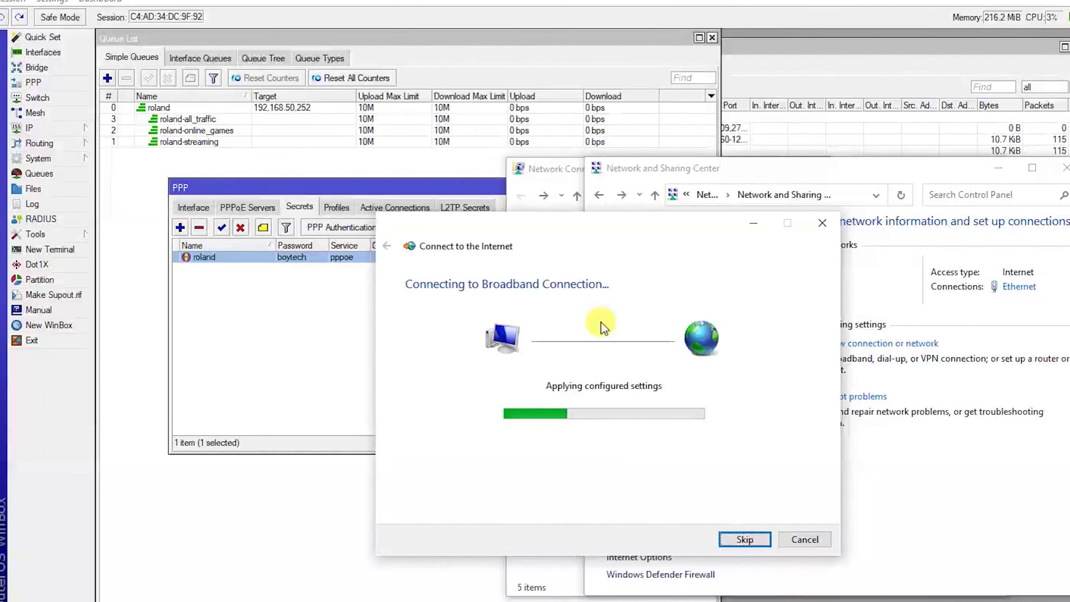
Check the all_traffic and streaming child queues now show 10M limits and live traffic rates.
{"action": "left_click", "coordinate": [273, 139]}
{"action": "left_click", "coordinate": [294, 121]}
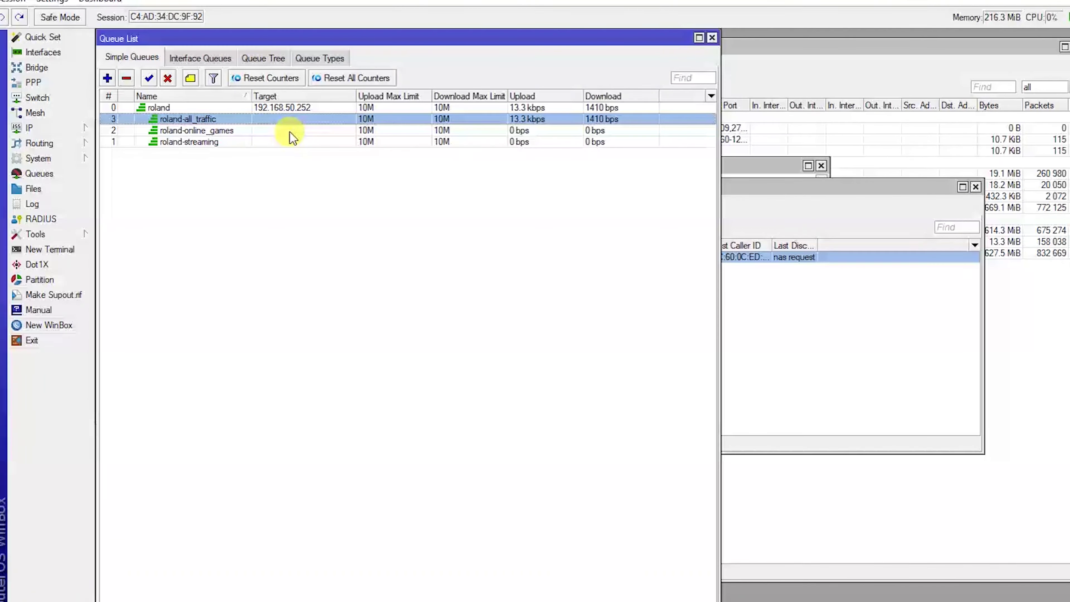
{"action": "left_click", "coordinate": [289, 142]}
{"action": "left_click", "coordinate": [317, 120]}
{"action": "left_click", "coordinate": [306, 141]}
{"action": "left_click", "coordinate": [322, 120]}
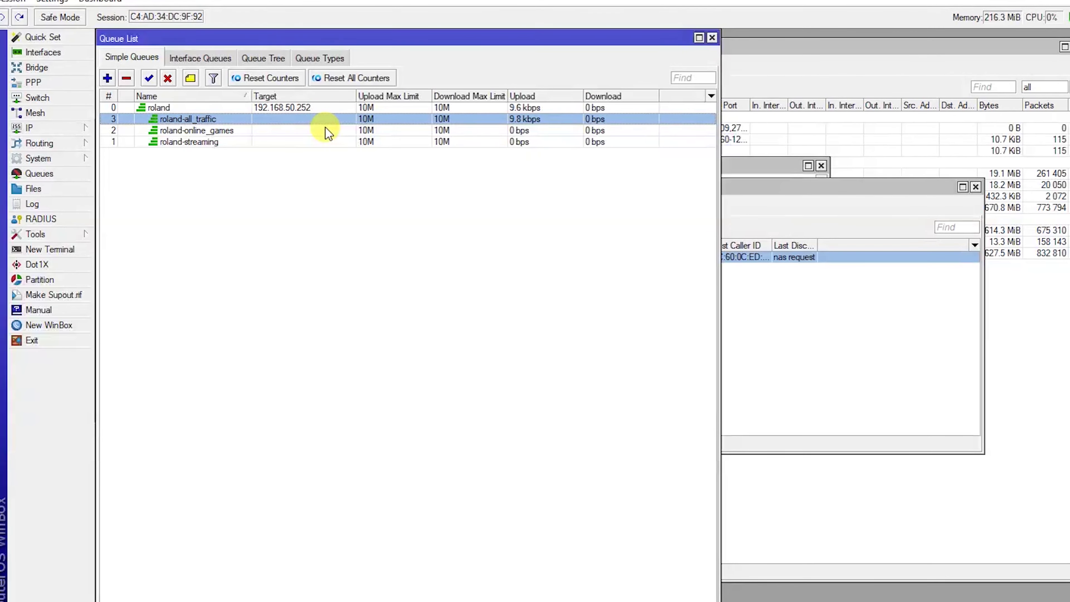
{"action": "left_click", "coordinate": [319, 140]}
{"action": "left_click", "coordinate": [326, 121]}
{"action": "left_click", "coordinate": [313, 142]}
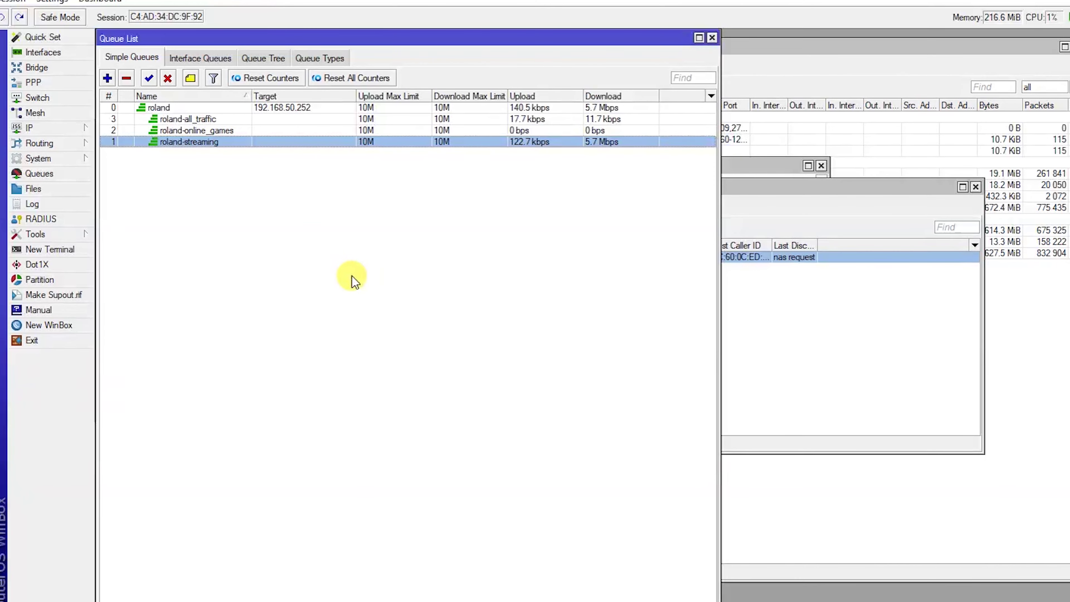
{"action": "left_click", "coordinate": [486, 298]}
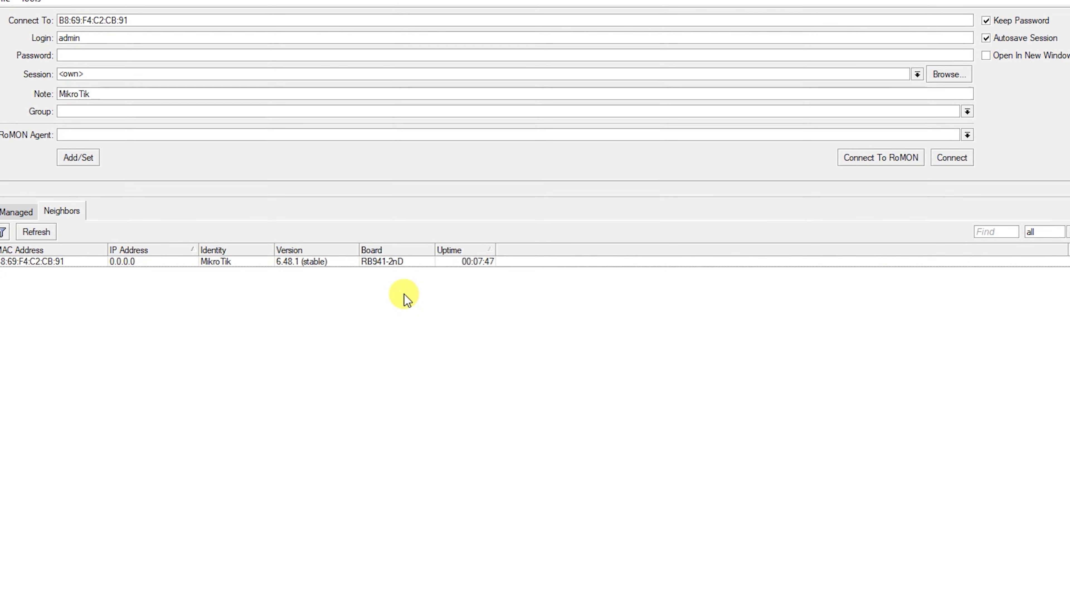
Log into the neighboring RB941-2nD router and start a new PPPoE Client interface under PPP.
{"action": "left_click", "coordinate": [362, 263]}
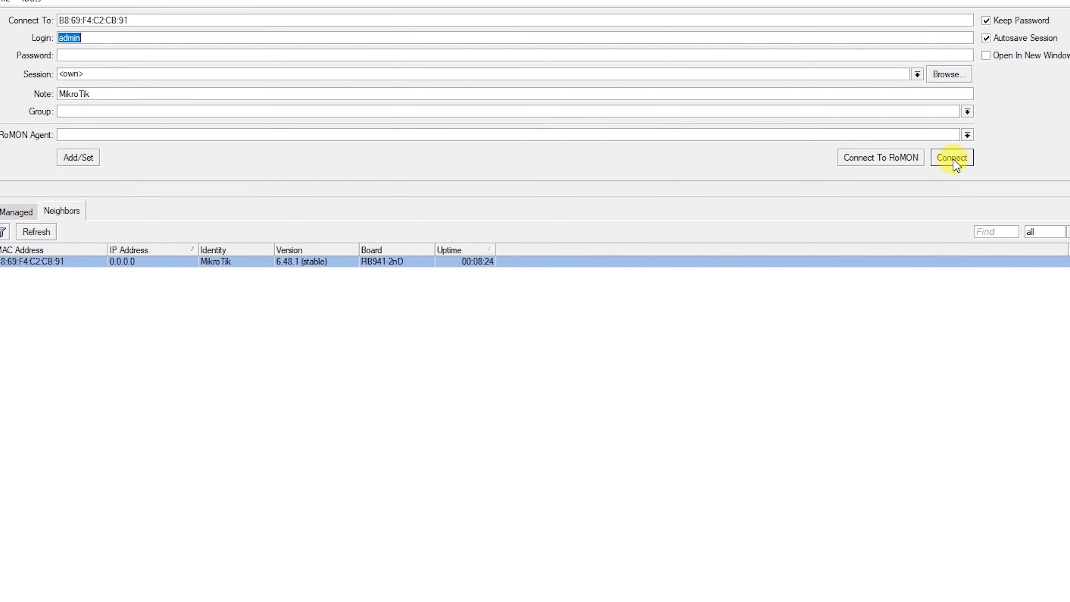
{"action": "left_click", "coordinate": [952, 158]}
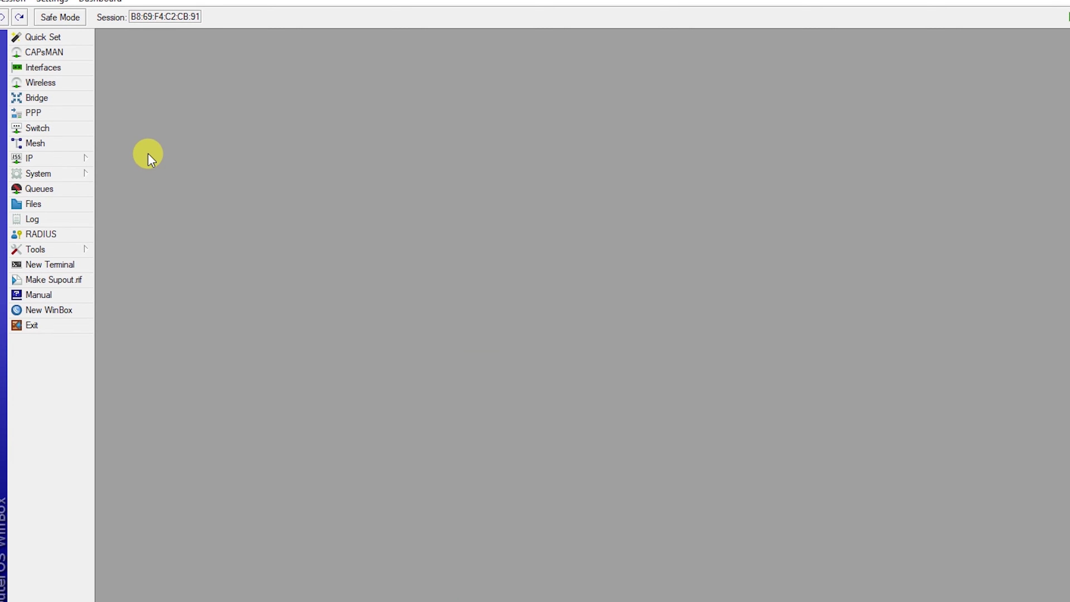
{"action": "left_click", "coordinate": [63, 116]}
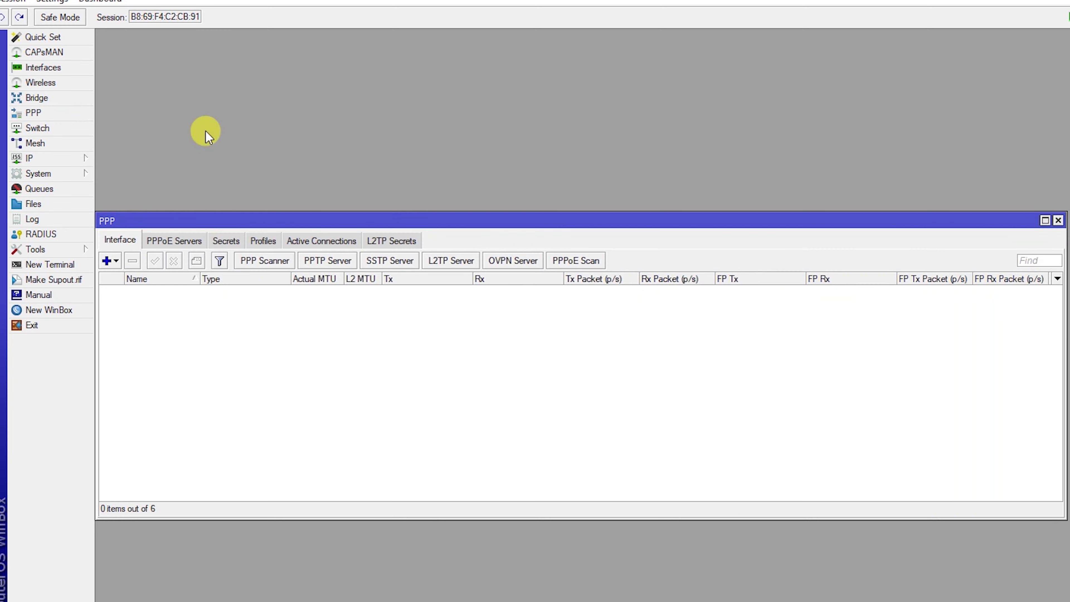
{"action": "left_click_drag", "start_coordinate": [154, 220], "coordinate": [170, 131]}
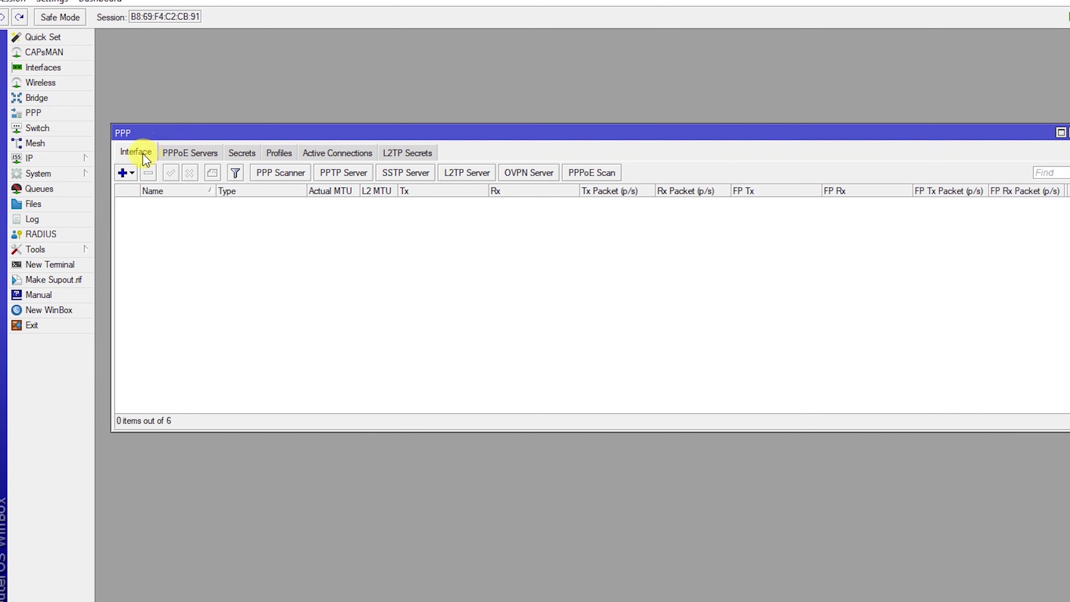
{"action": "left_click", "coordinate": [132, 174]}
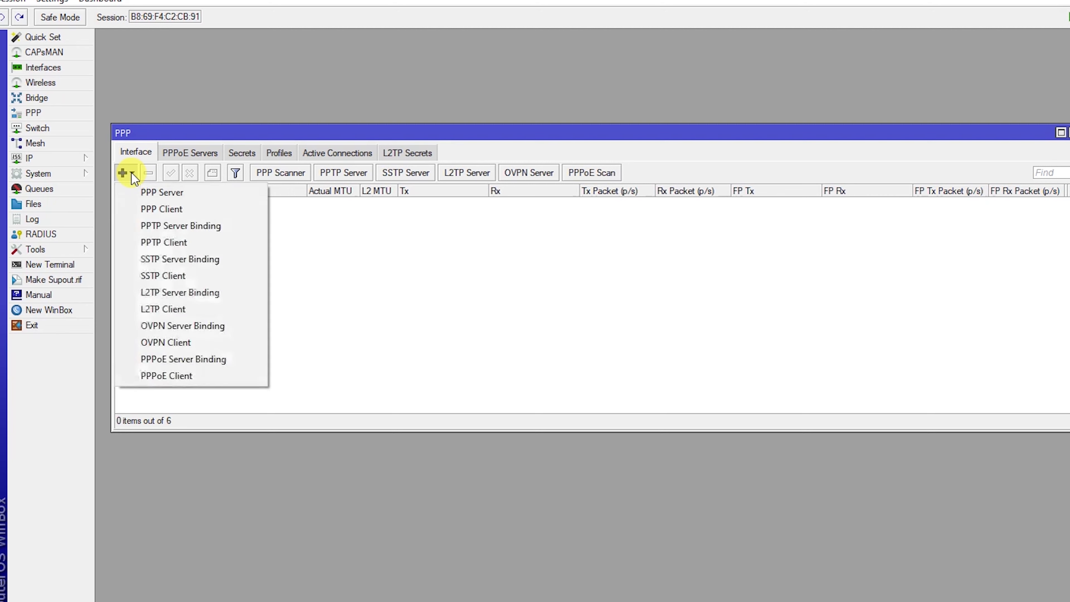
{"action": "left_click", "coordinate": [168, 376]}
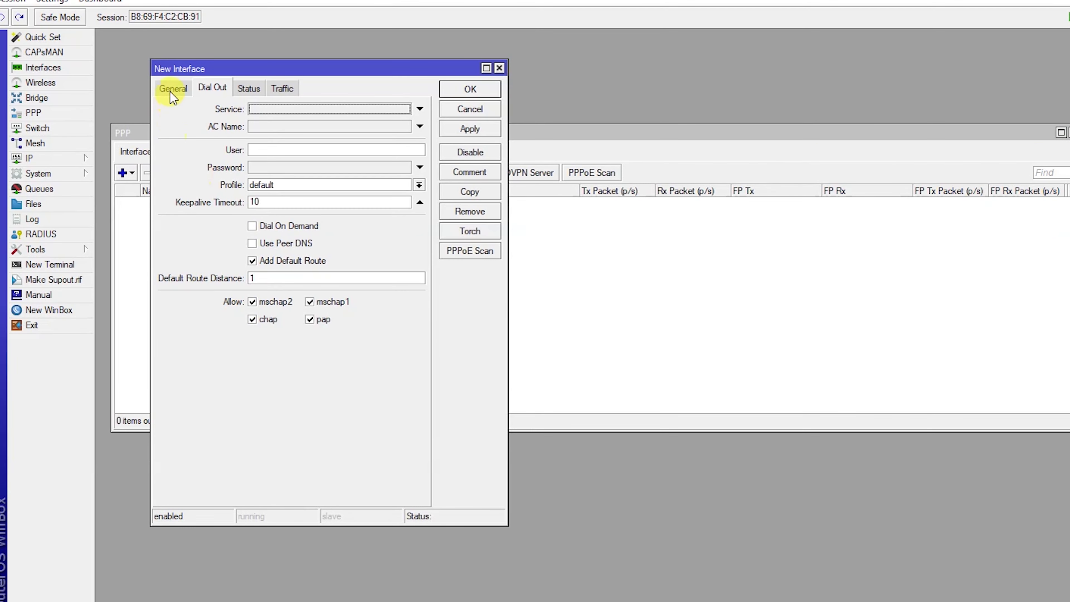
Set the new pppoe-out1 client to dial out over ether1.
{"action": "left_click", "coordinate": [173, 89]}
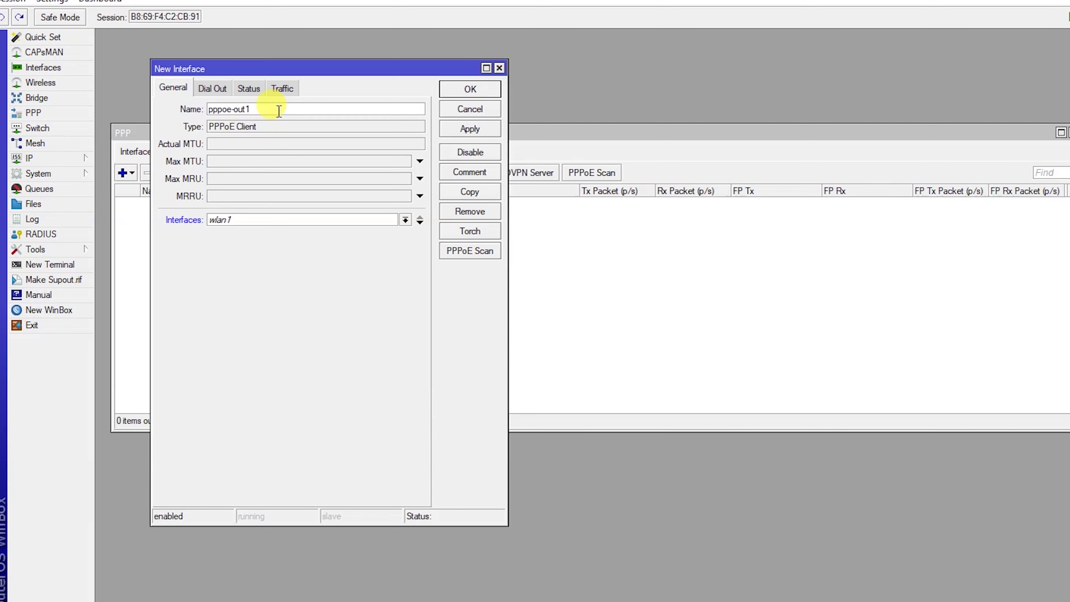
{"action": "left_click_drag", "start_coordinate": [263, 68], "coordinate": [271, 62]}
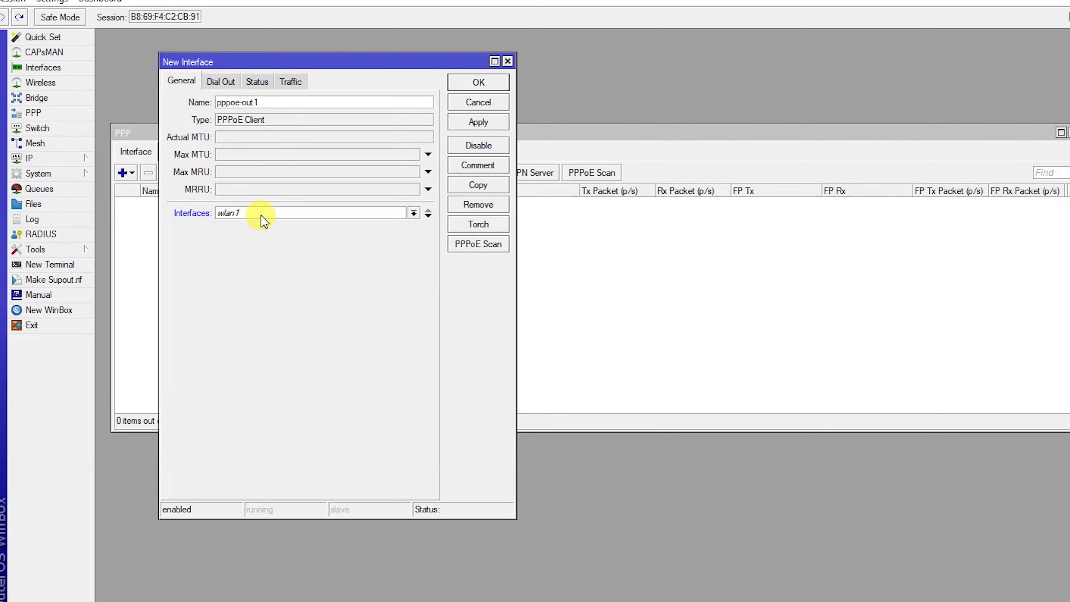
{"action": "left_click", "coordinate": [270, 213]}
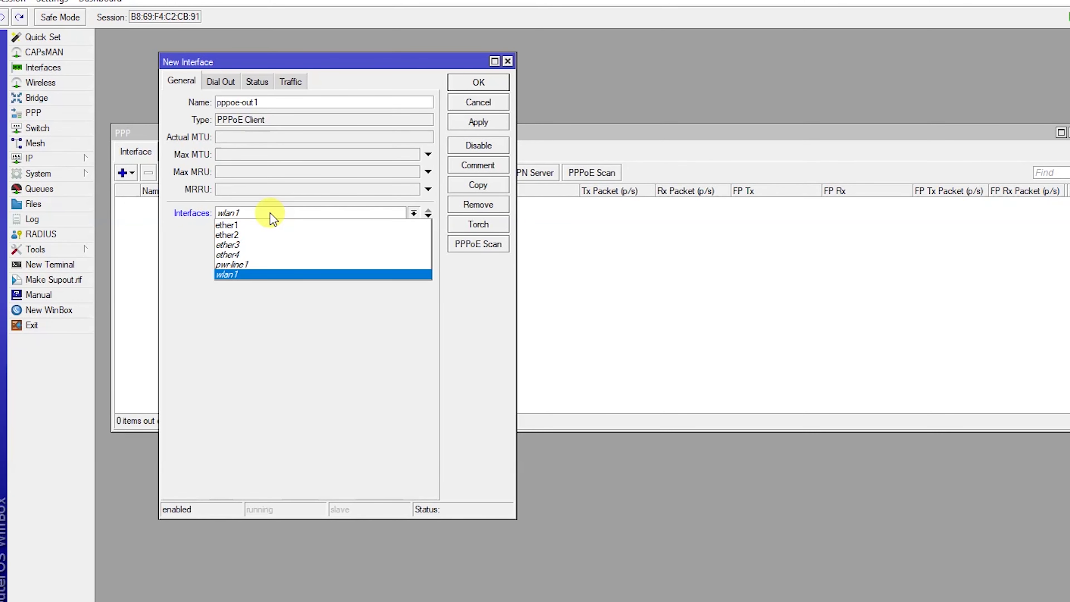
{"action": "left_click", "coordinate": [264, 224]}
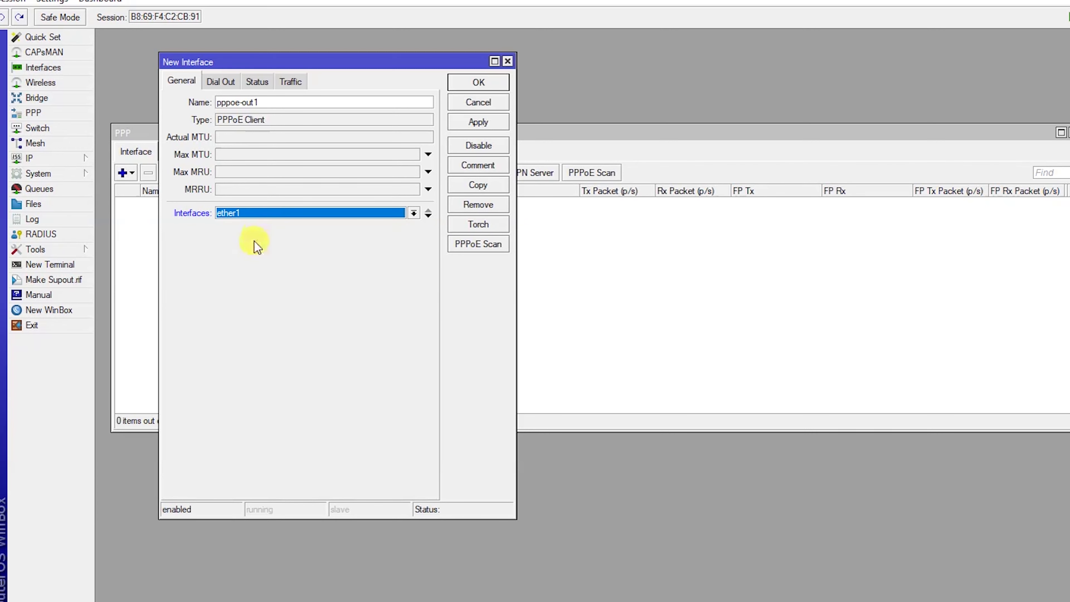
{"action": "left_click", "coordinate": [227, 85]}
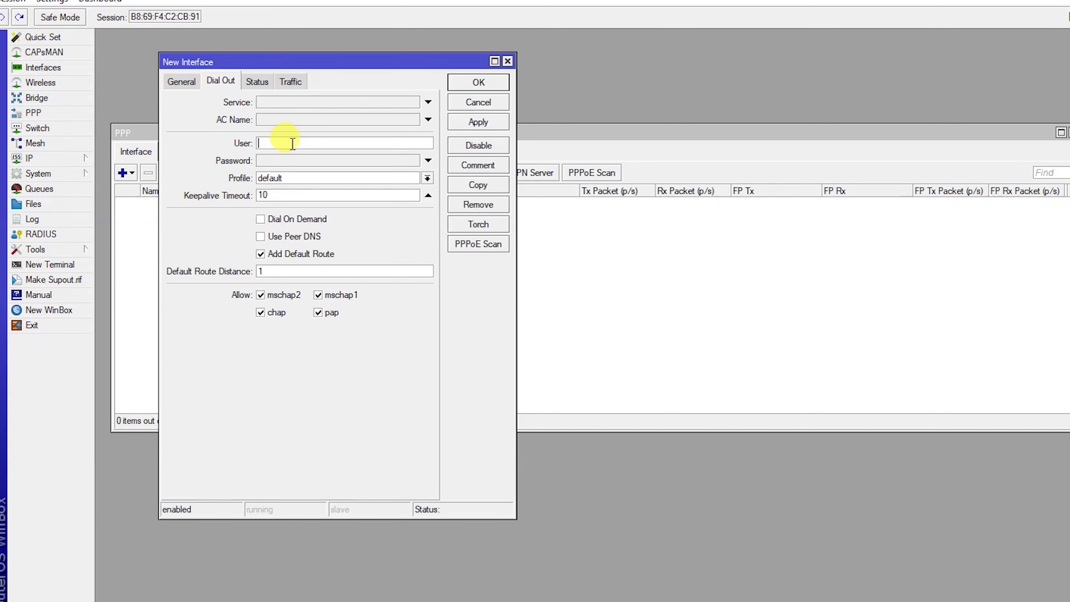